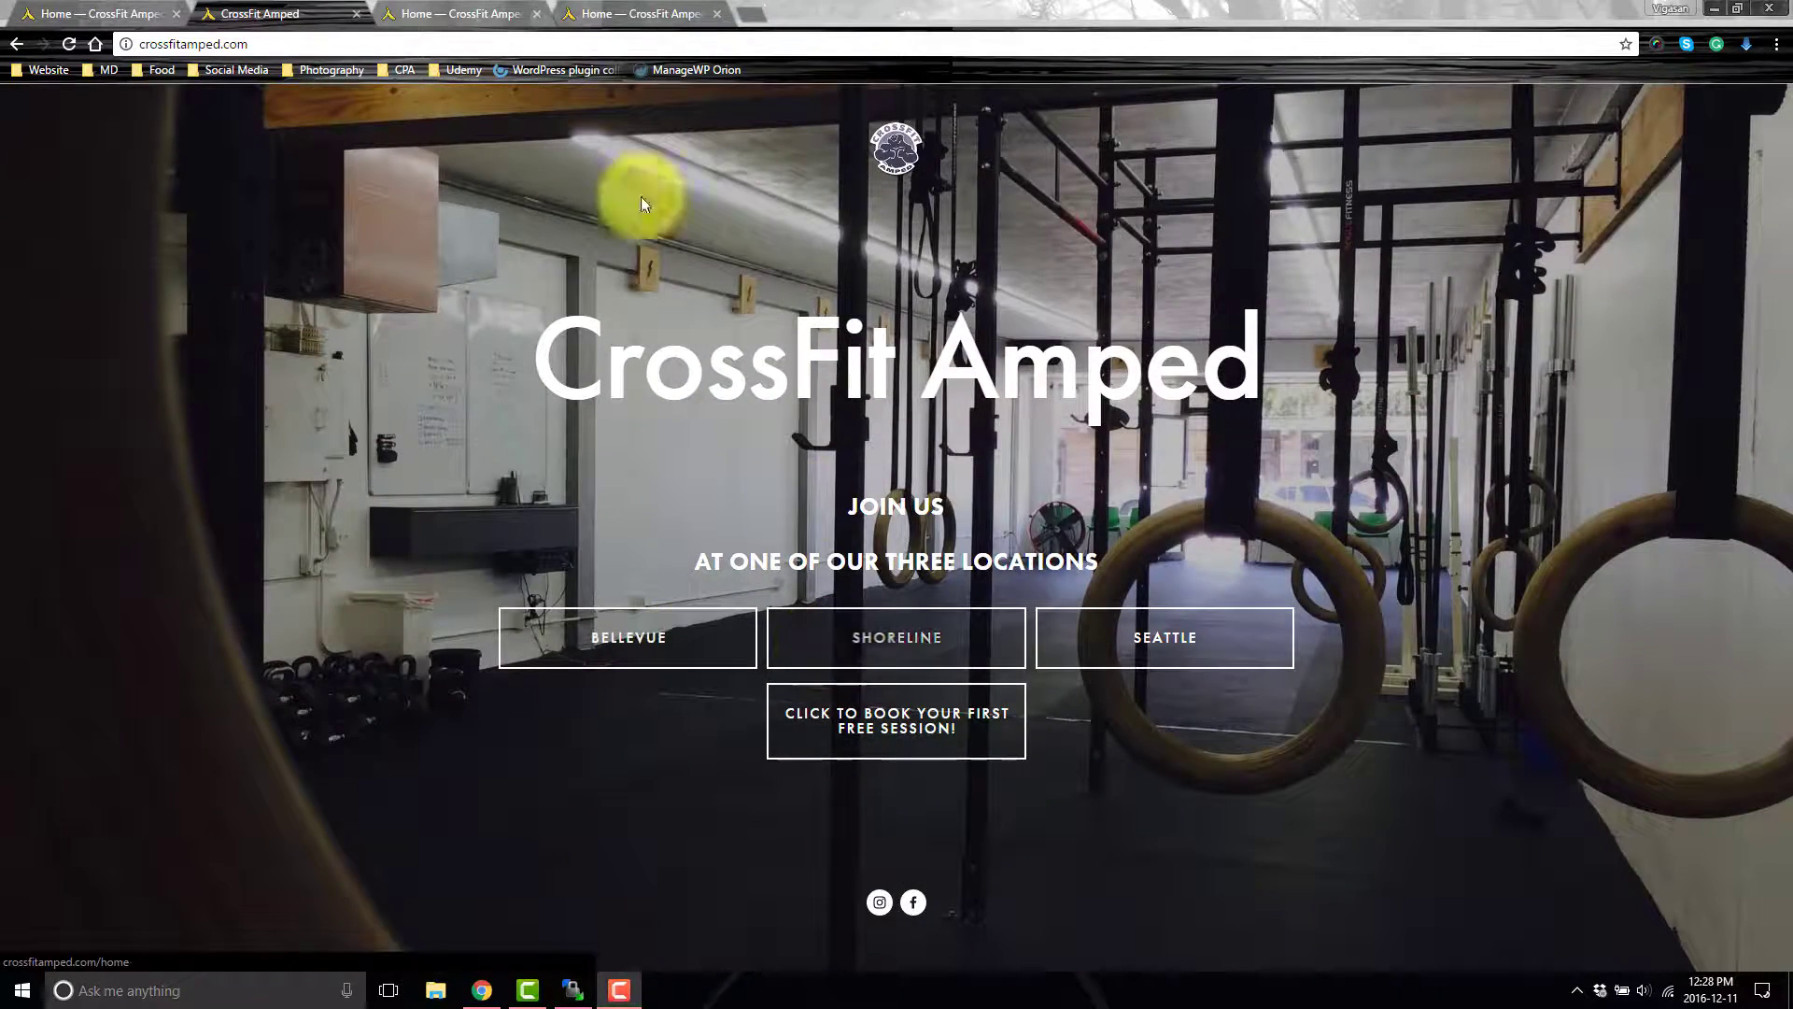
Compare the /home and home-1 pages in their browser tabs, scrolling through each
key(ctrl+Tab)
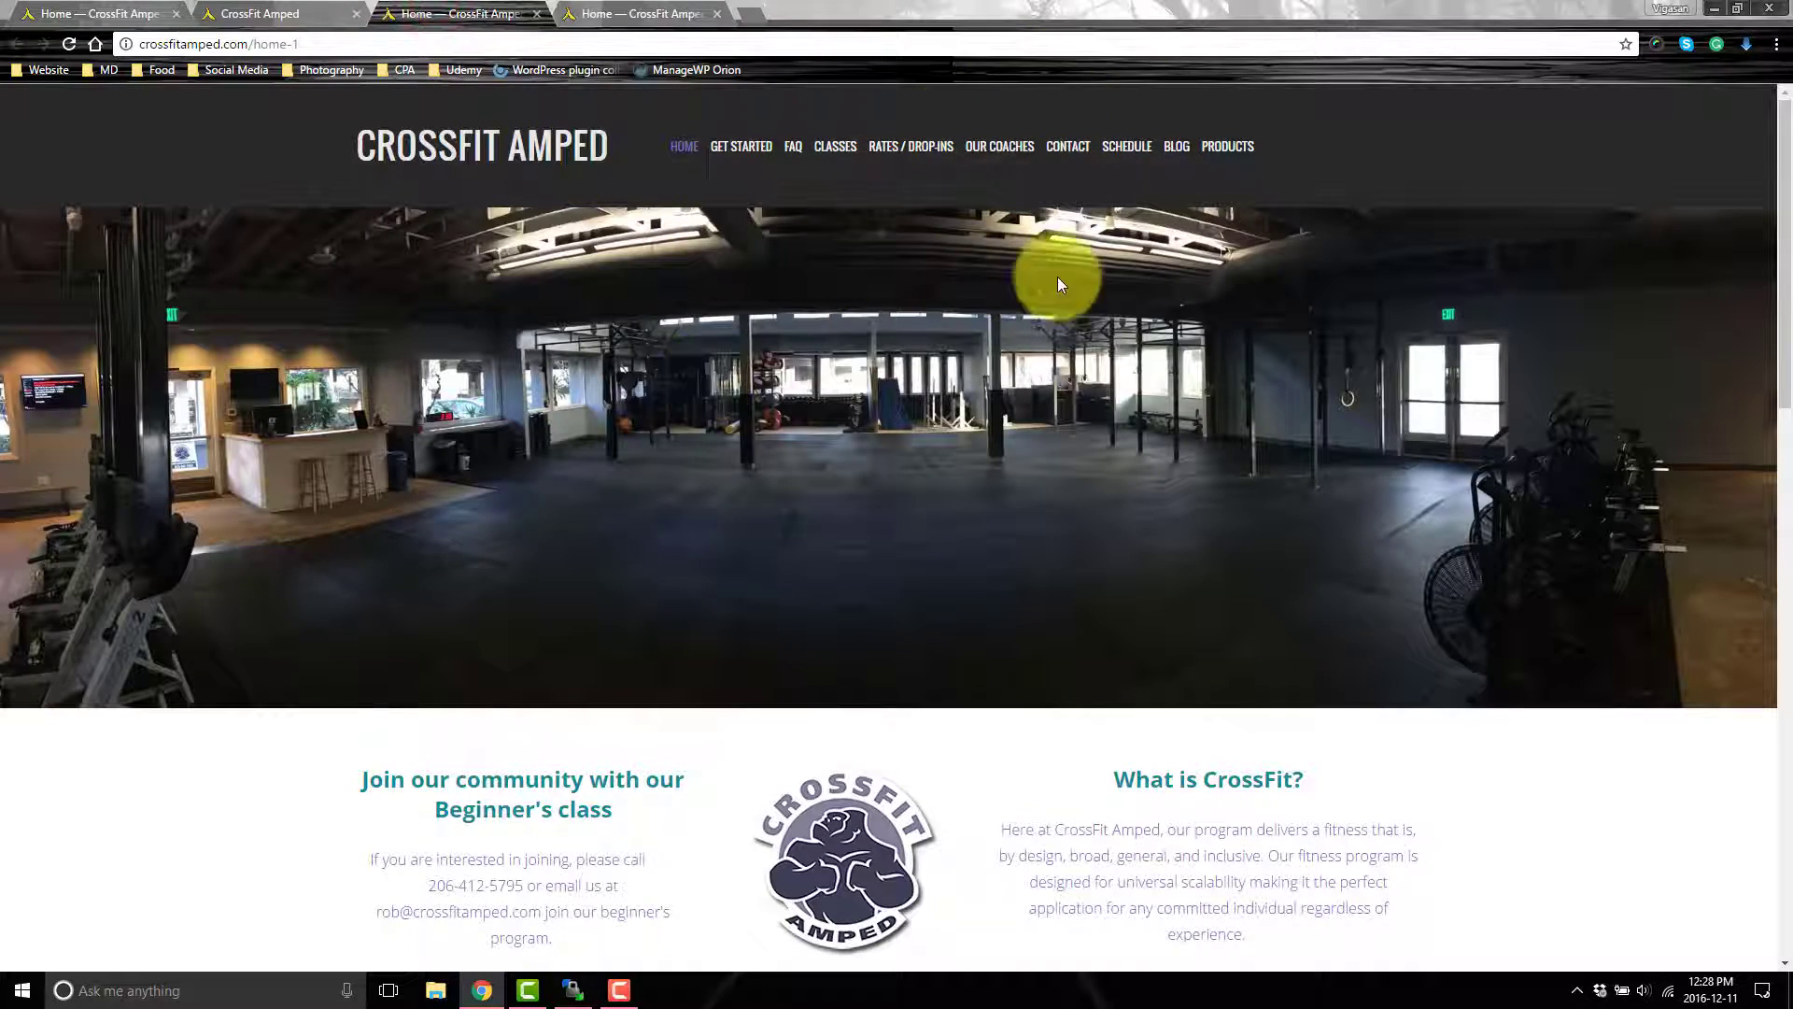
key(ctrl+Tab)
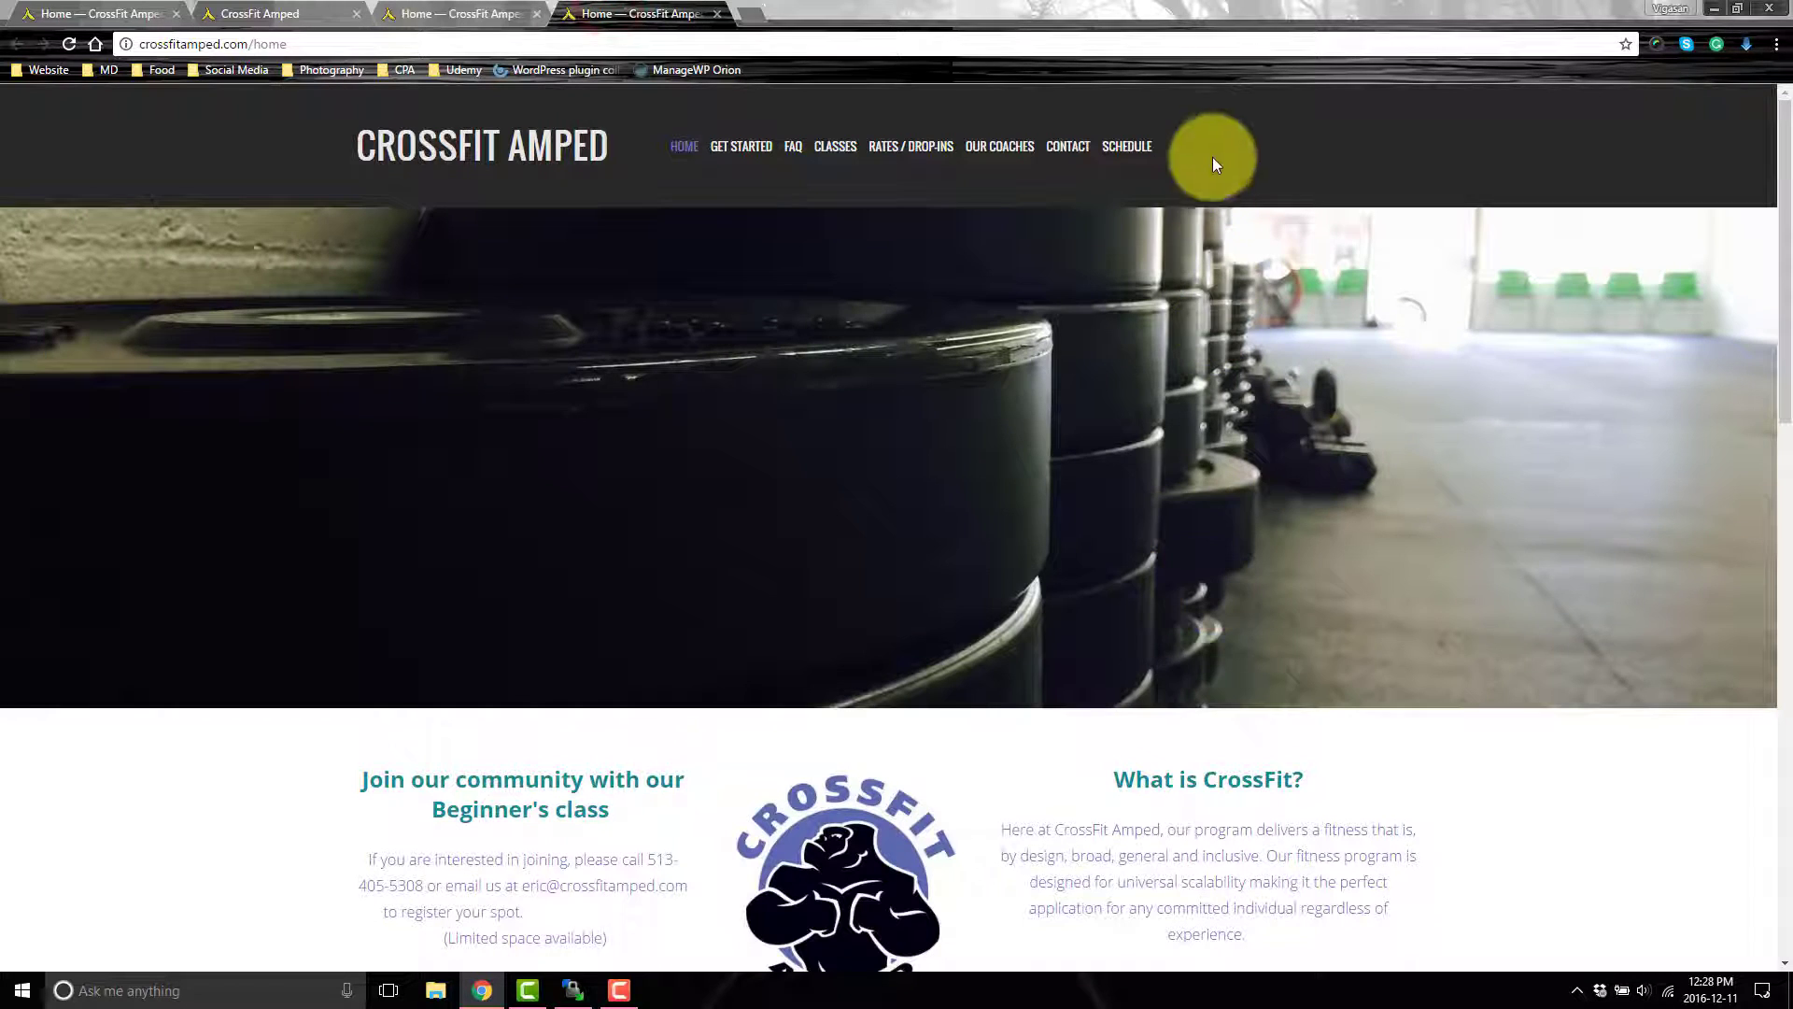
click(462, 13)
click(635, 14)
scroll(856, 403, down, 3)
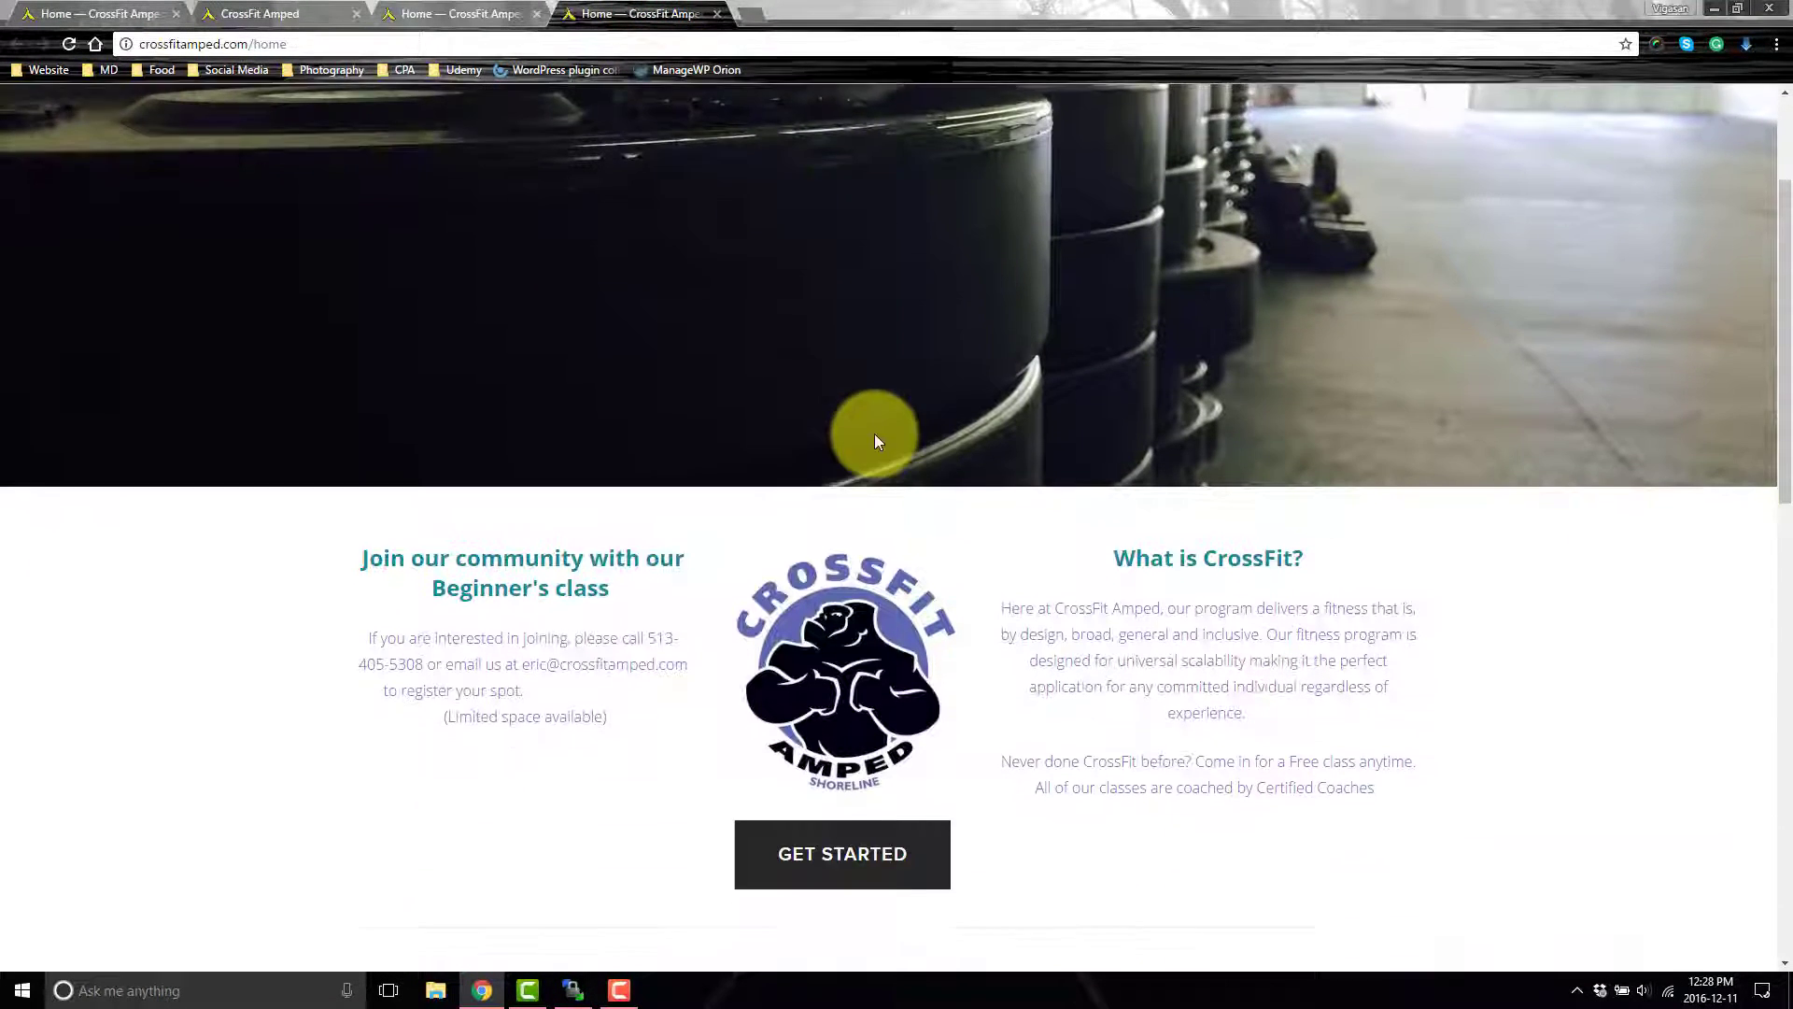
scroll(738, 140, up, 3)
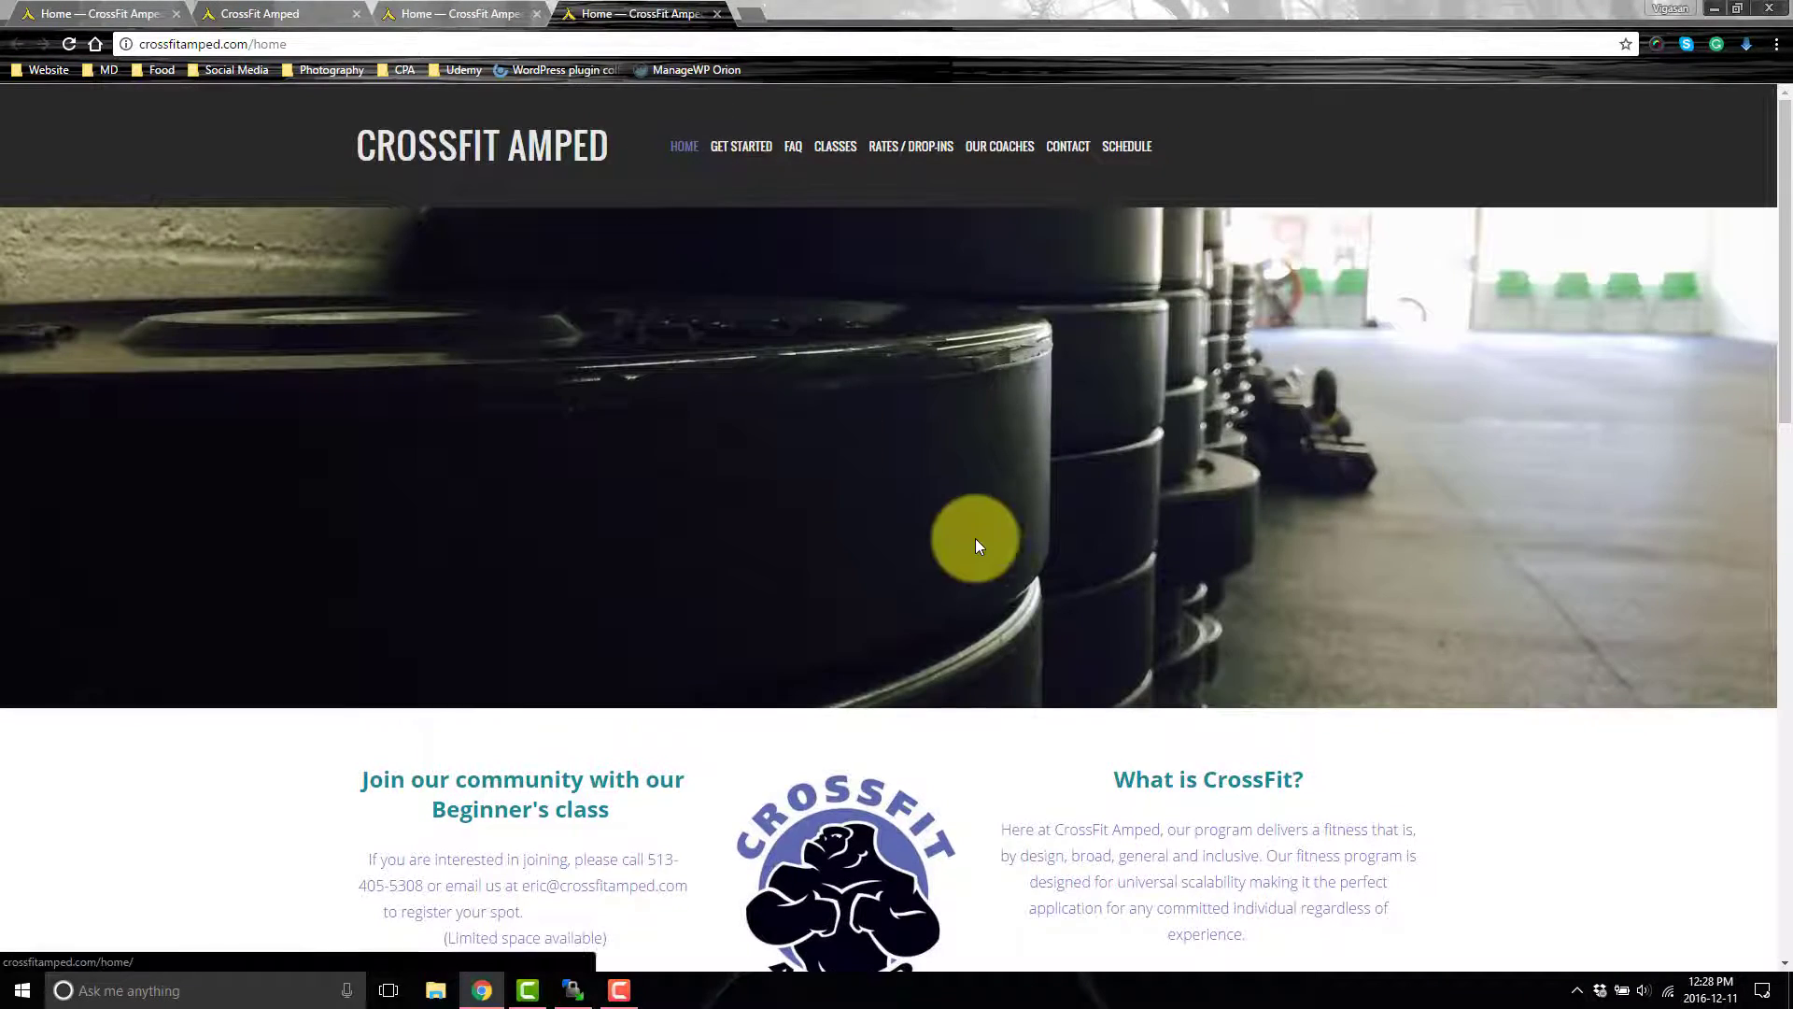
scroll(972, 540, down, 8)
click(458, 13)
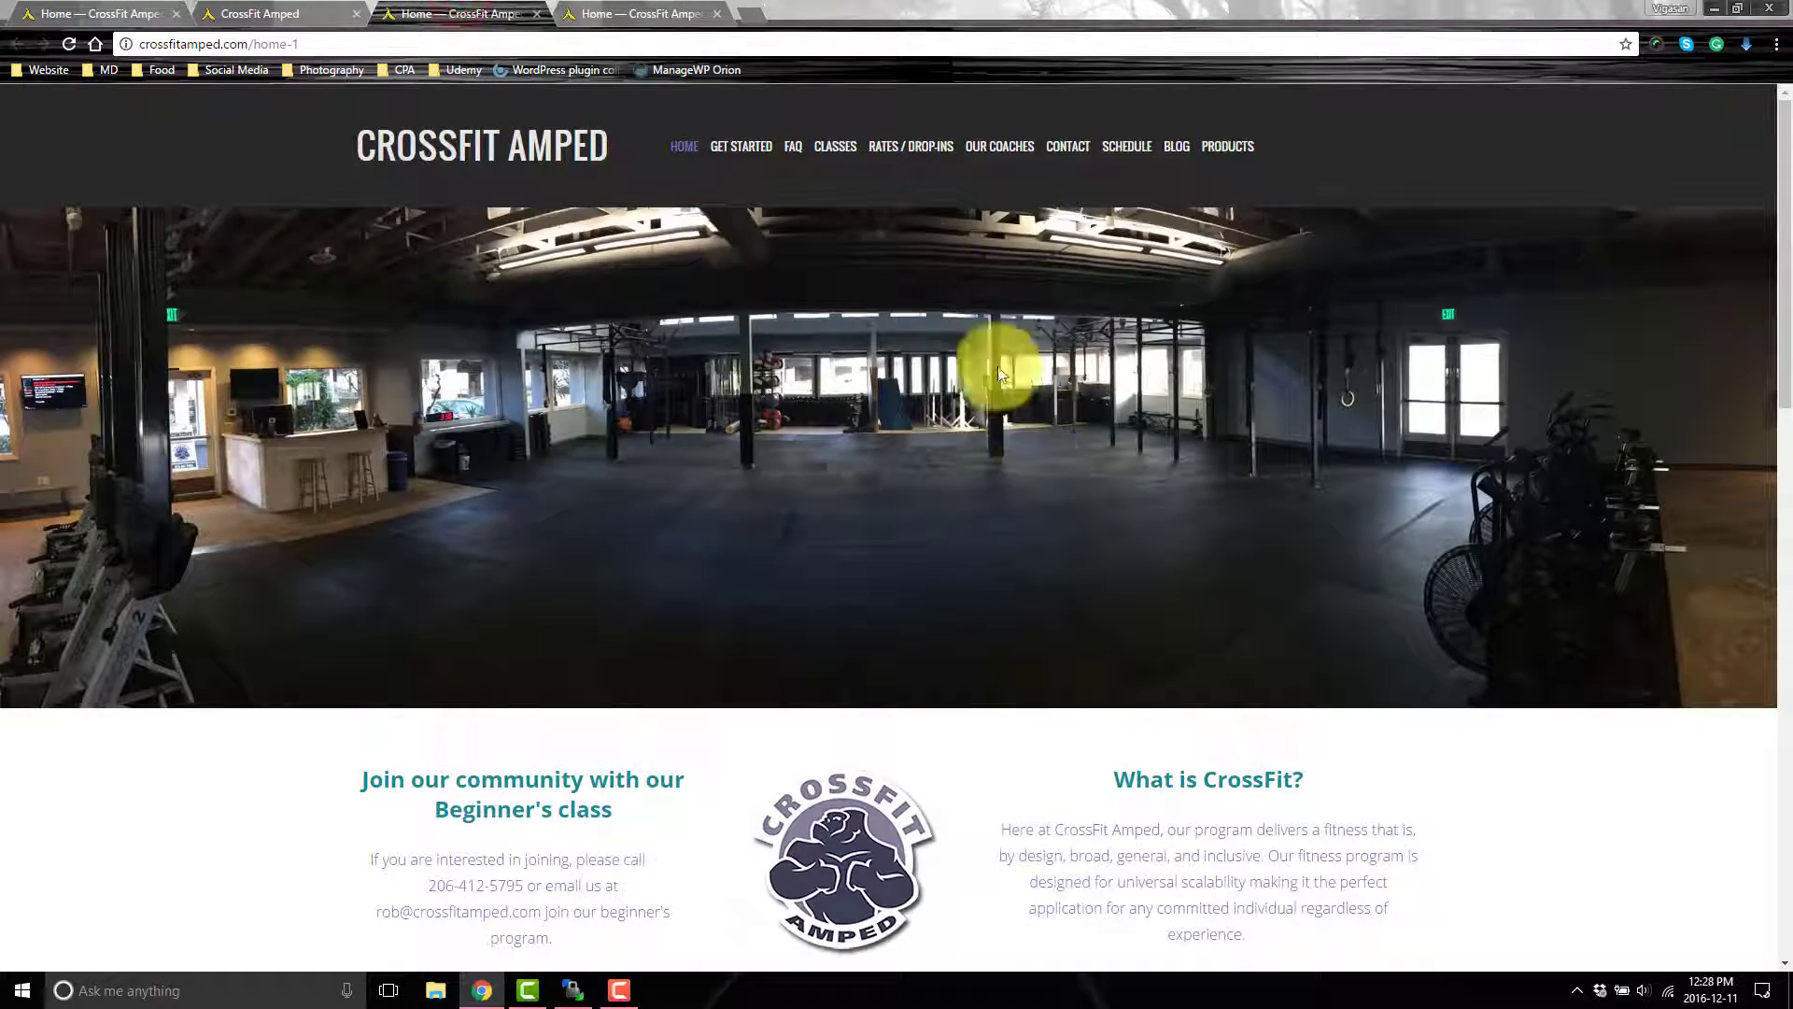
scroll(908, 310, down, 10)
scroll(1026, 508, up, 10)
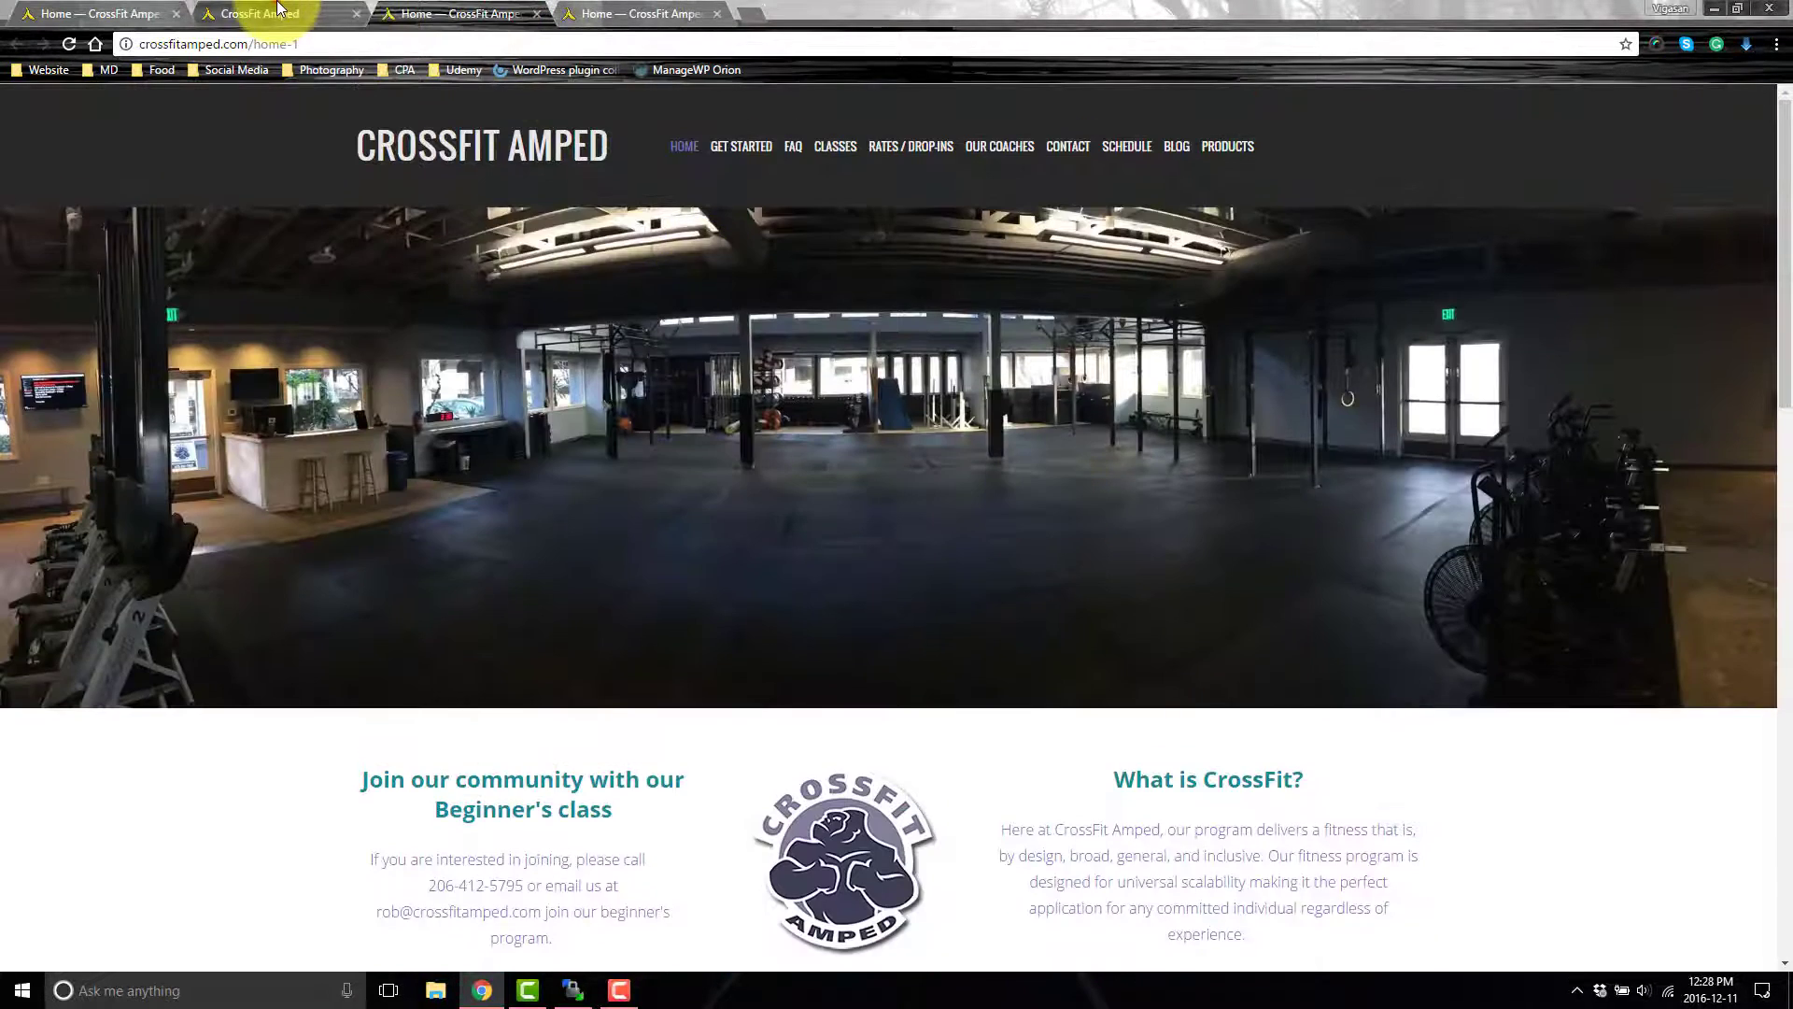
Review the Bellevue, Shoreline and Seattle navigations in the pages list, then return to the main admin menu
click(278, 10)
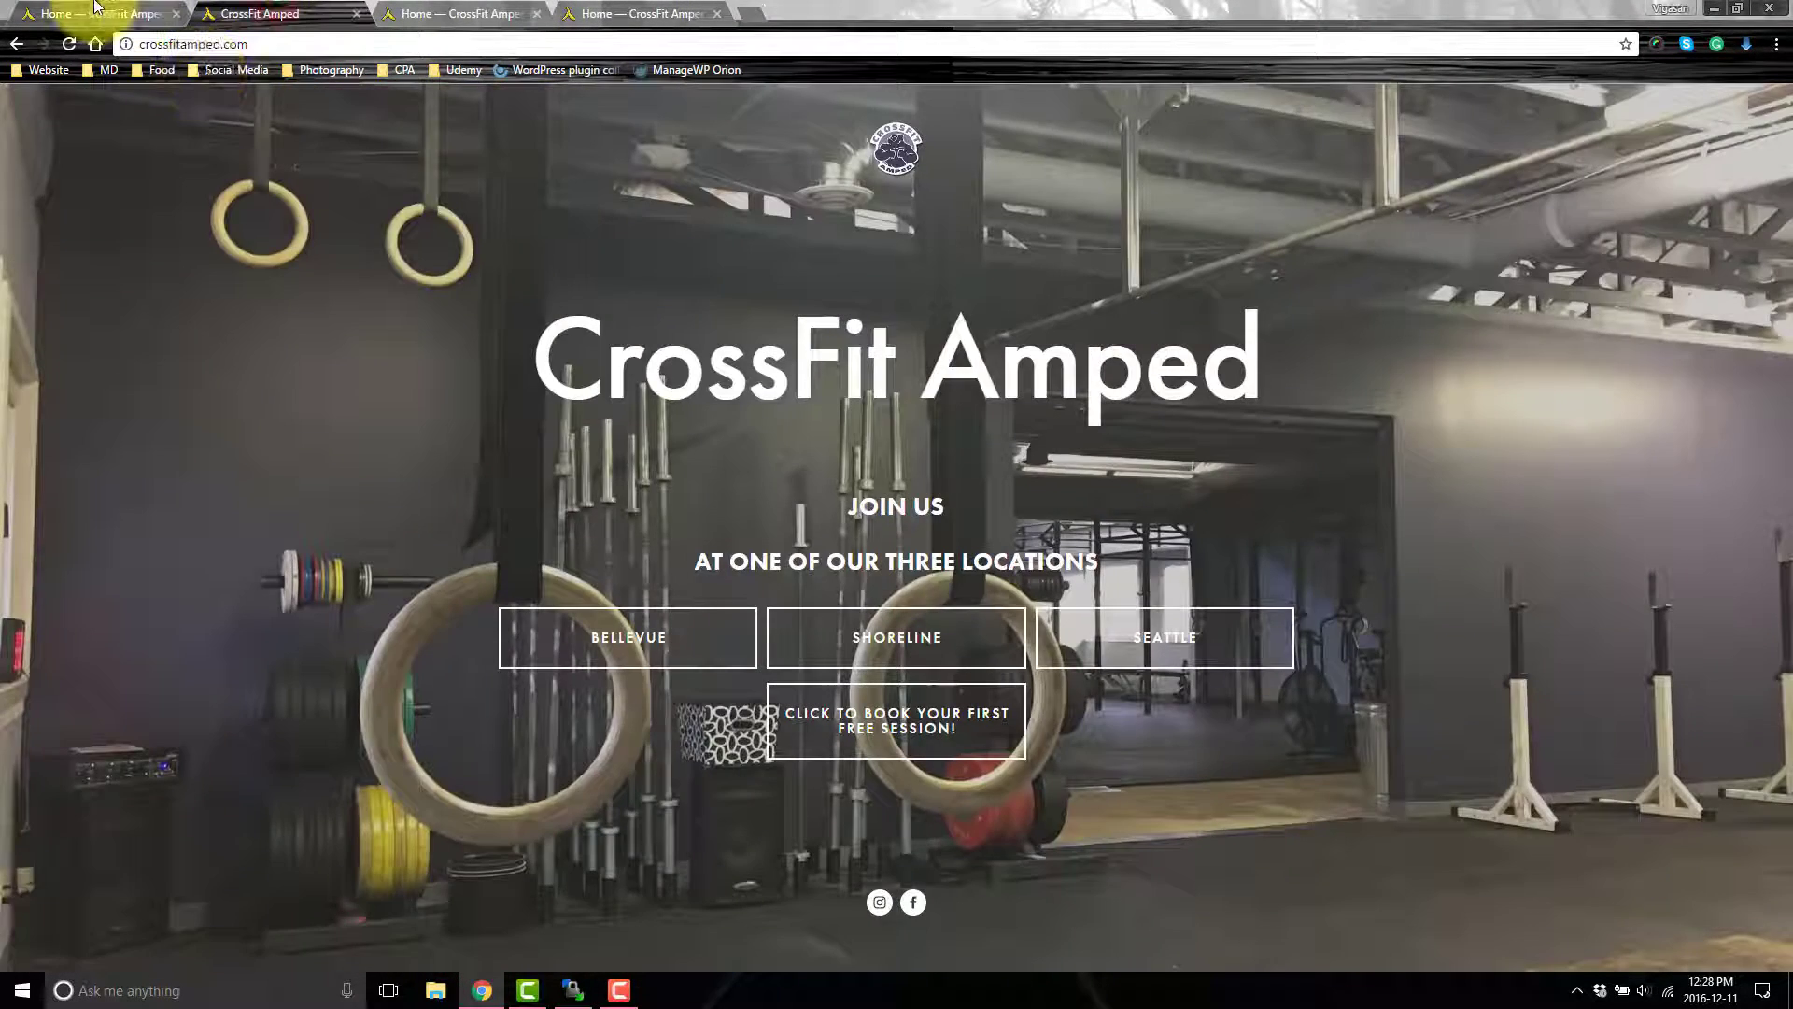
click(64, 13)
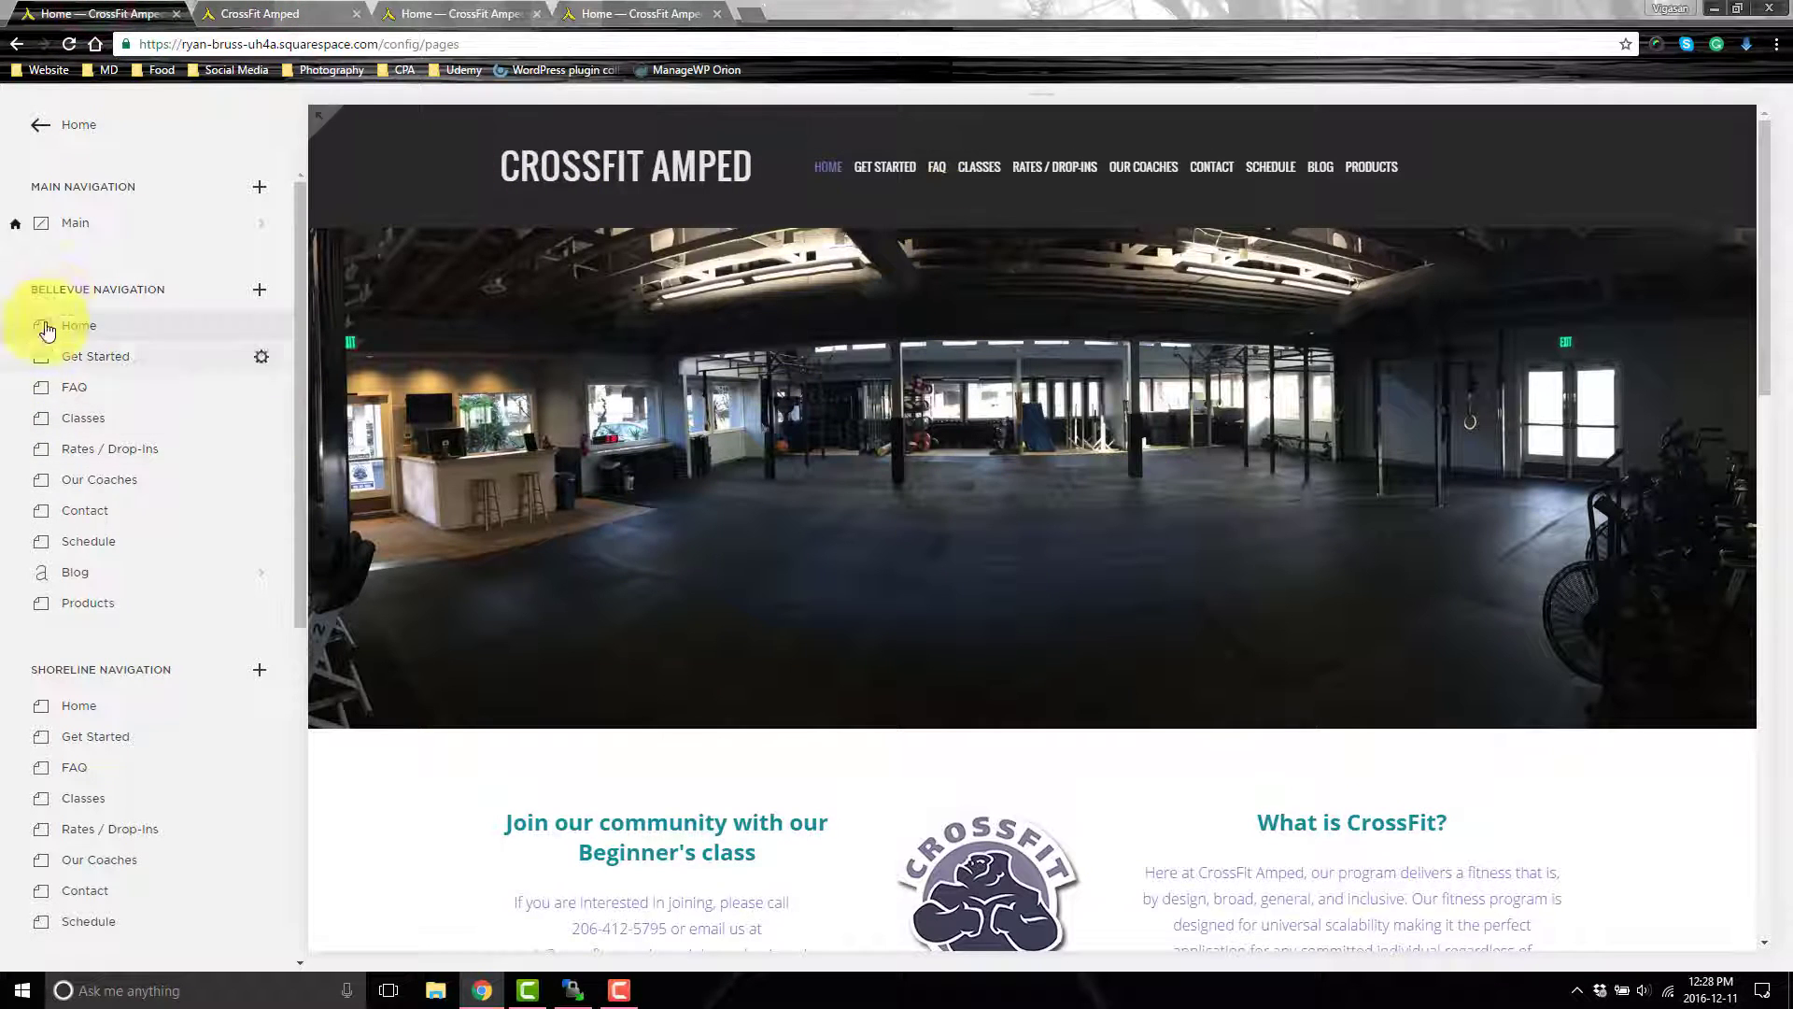
scroll(91, 299, down, 5)
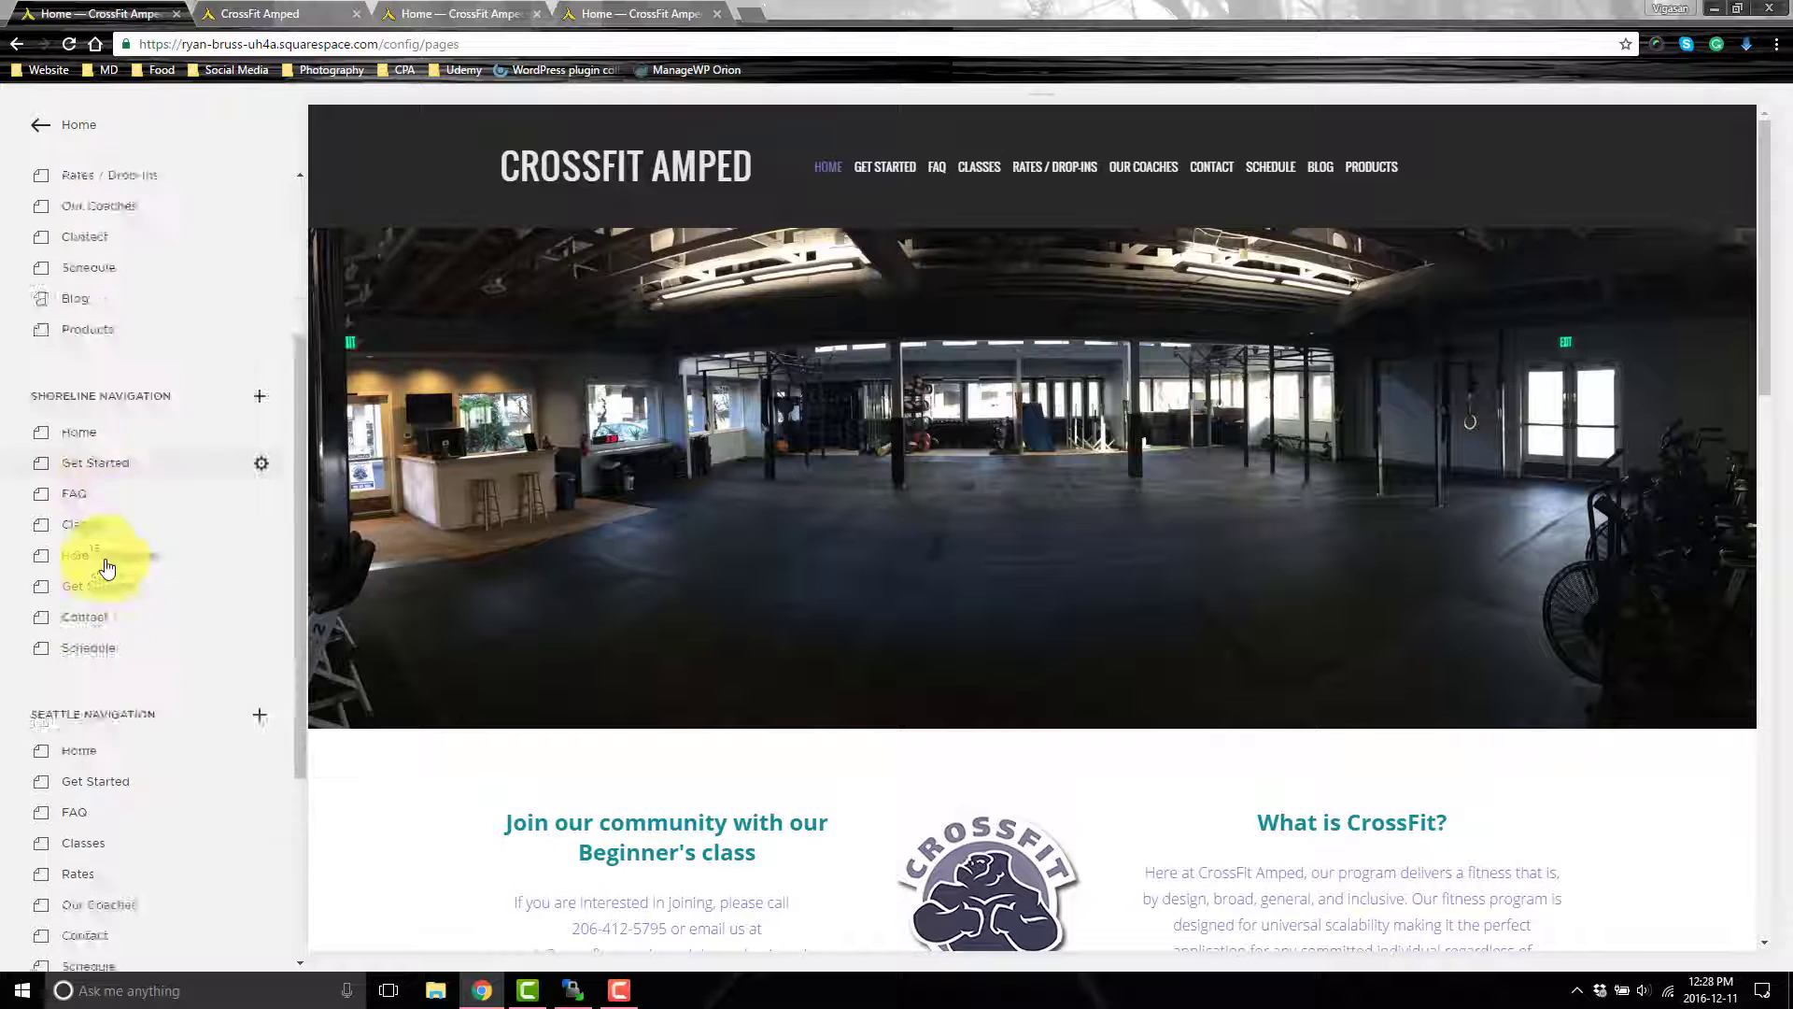
scroll(106, 792, down, 1)
scroll(119, 540, up, 6)
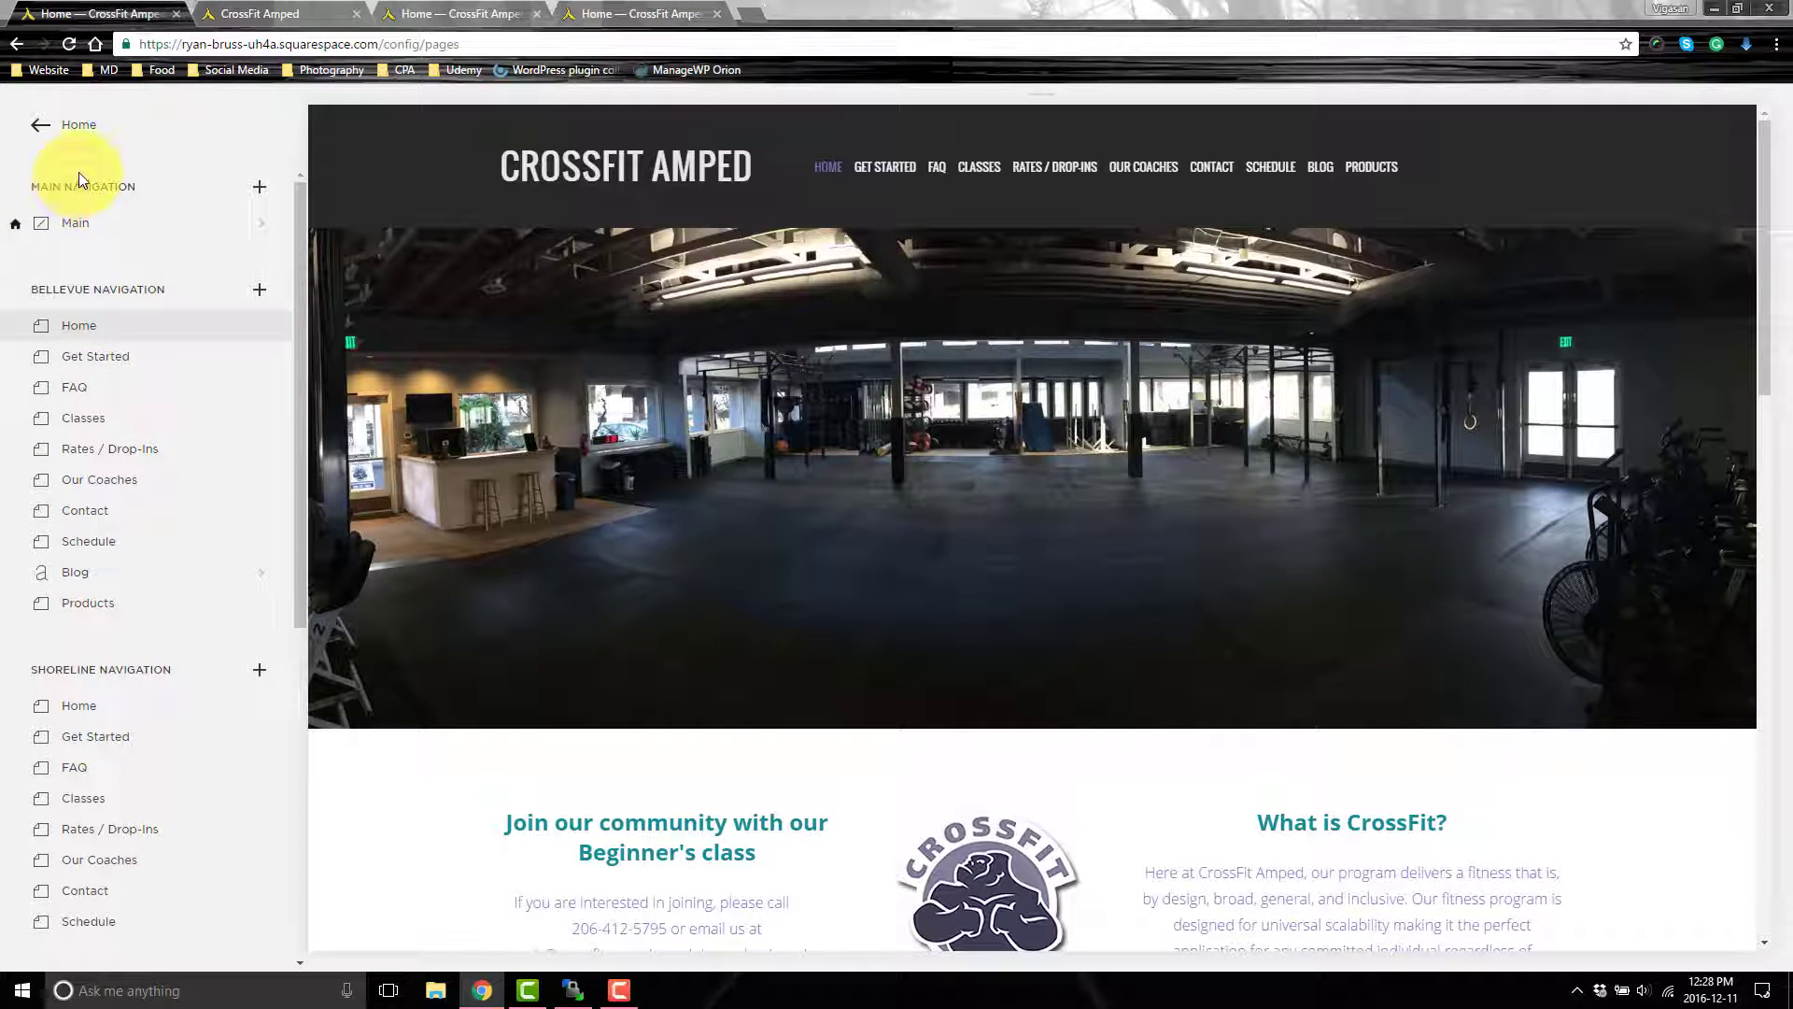
click(278, 11)
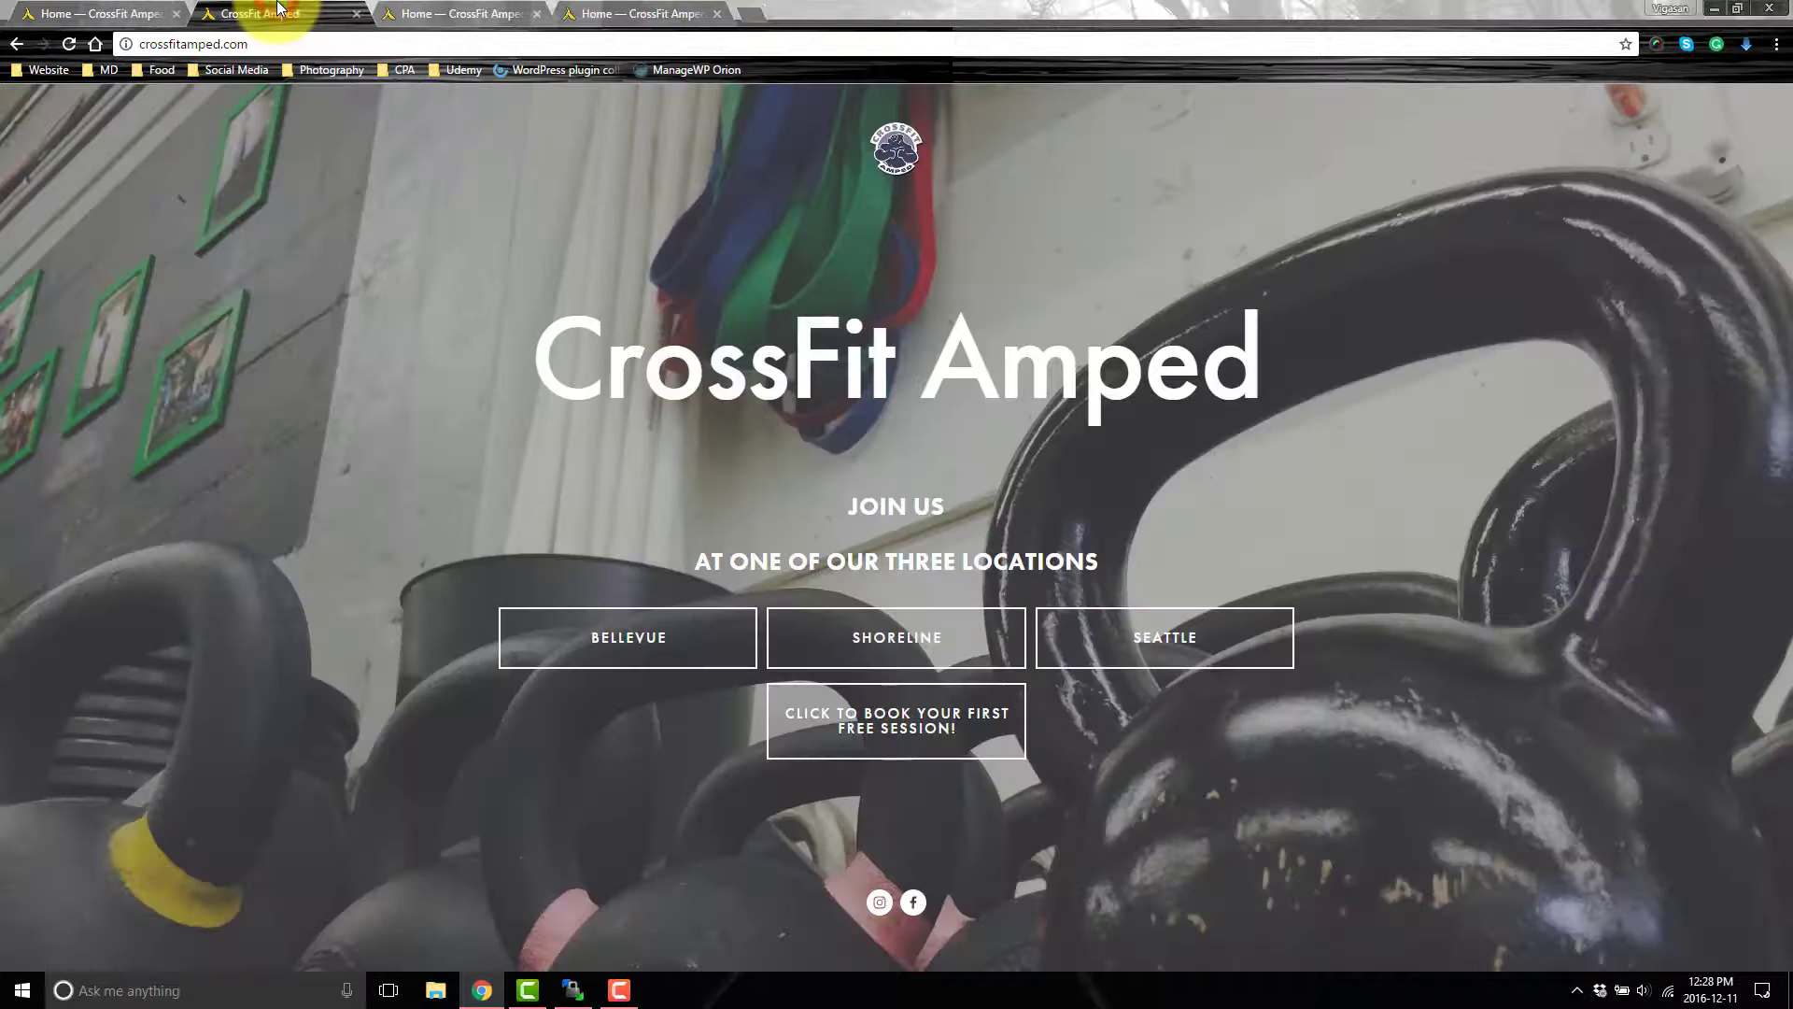
click(28, 13)
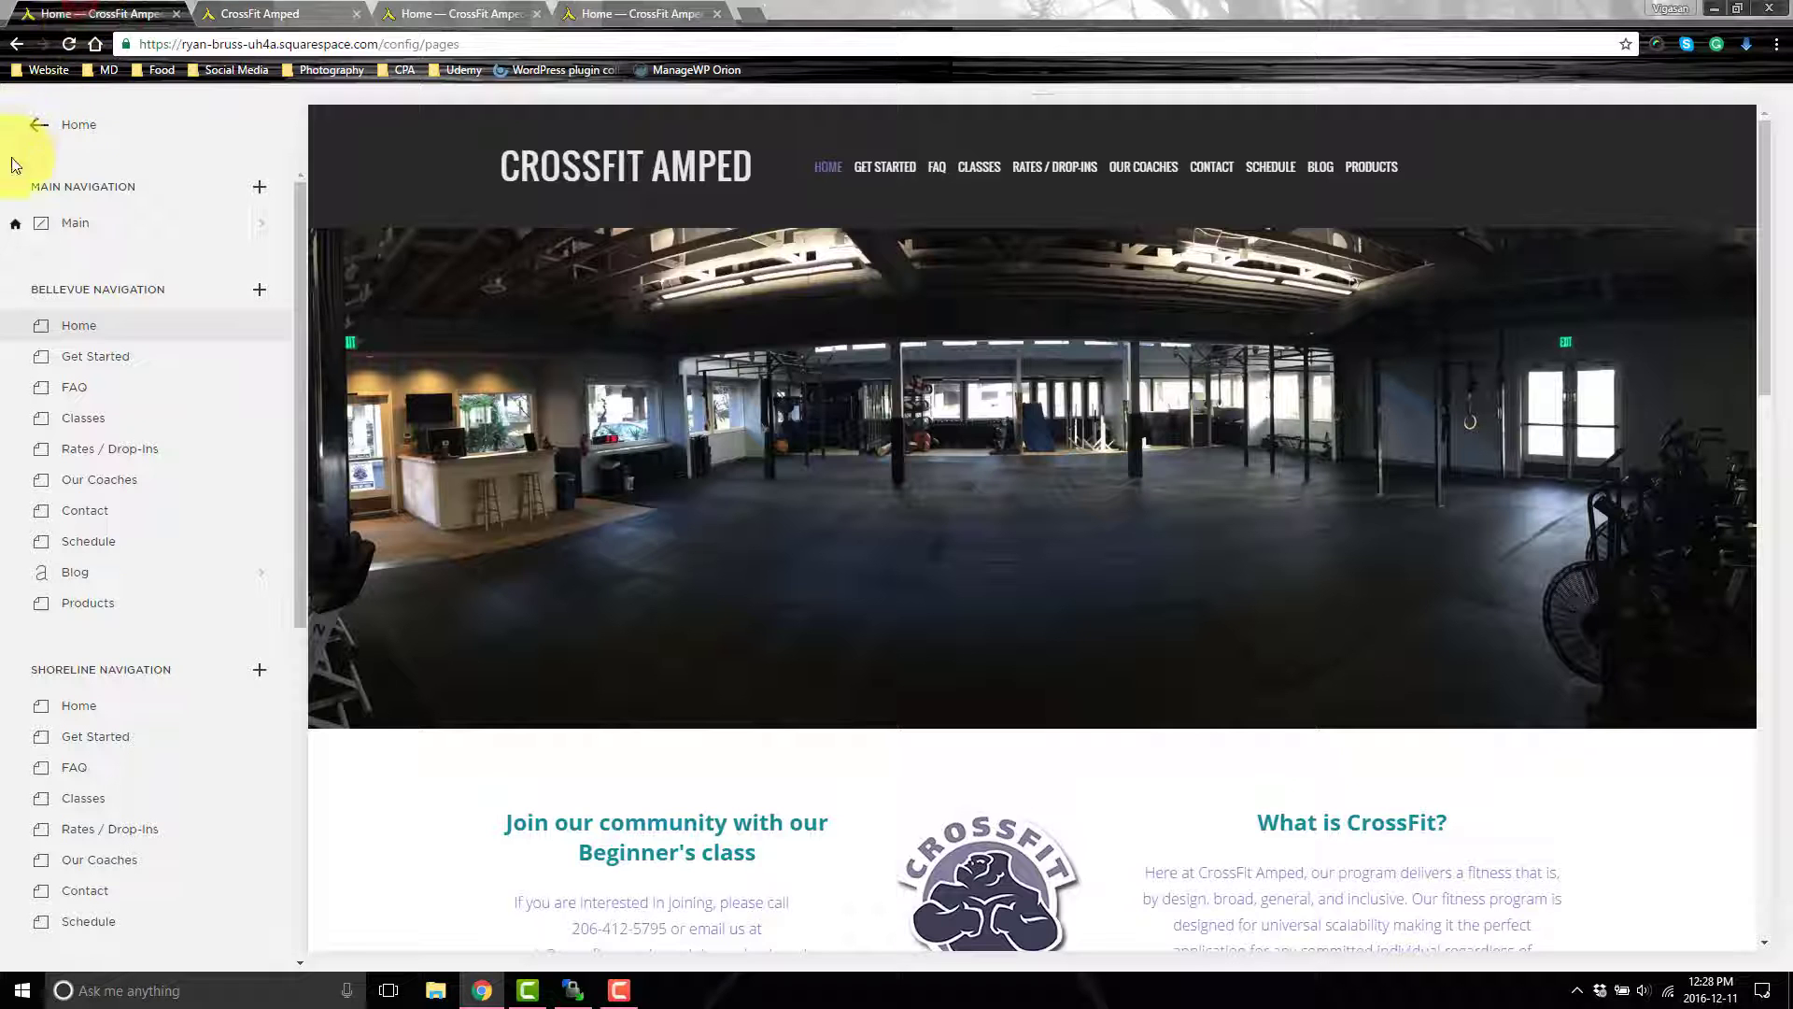
click(35, 138)
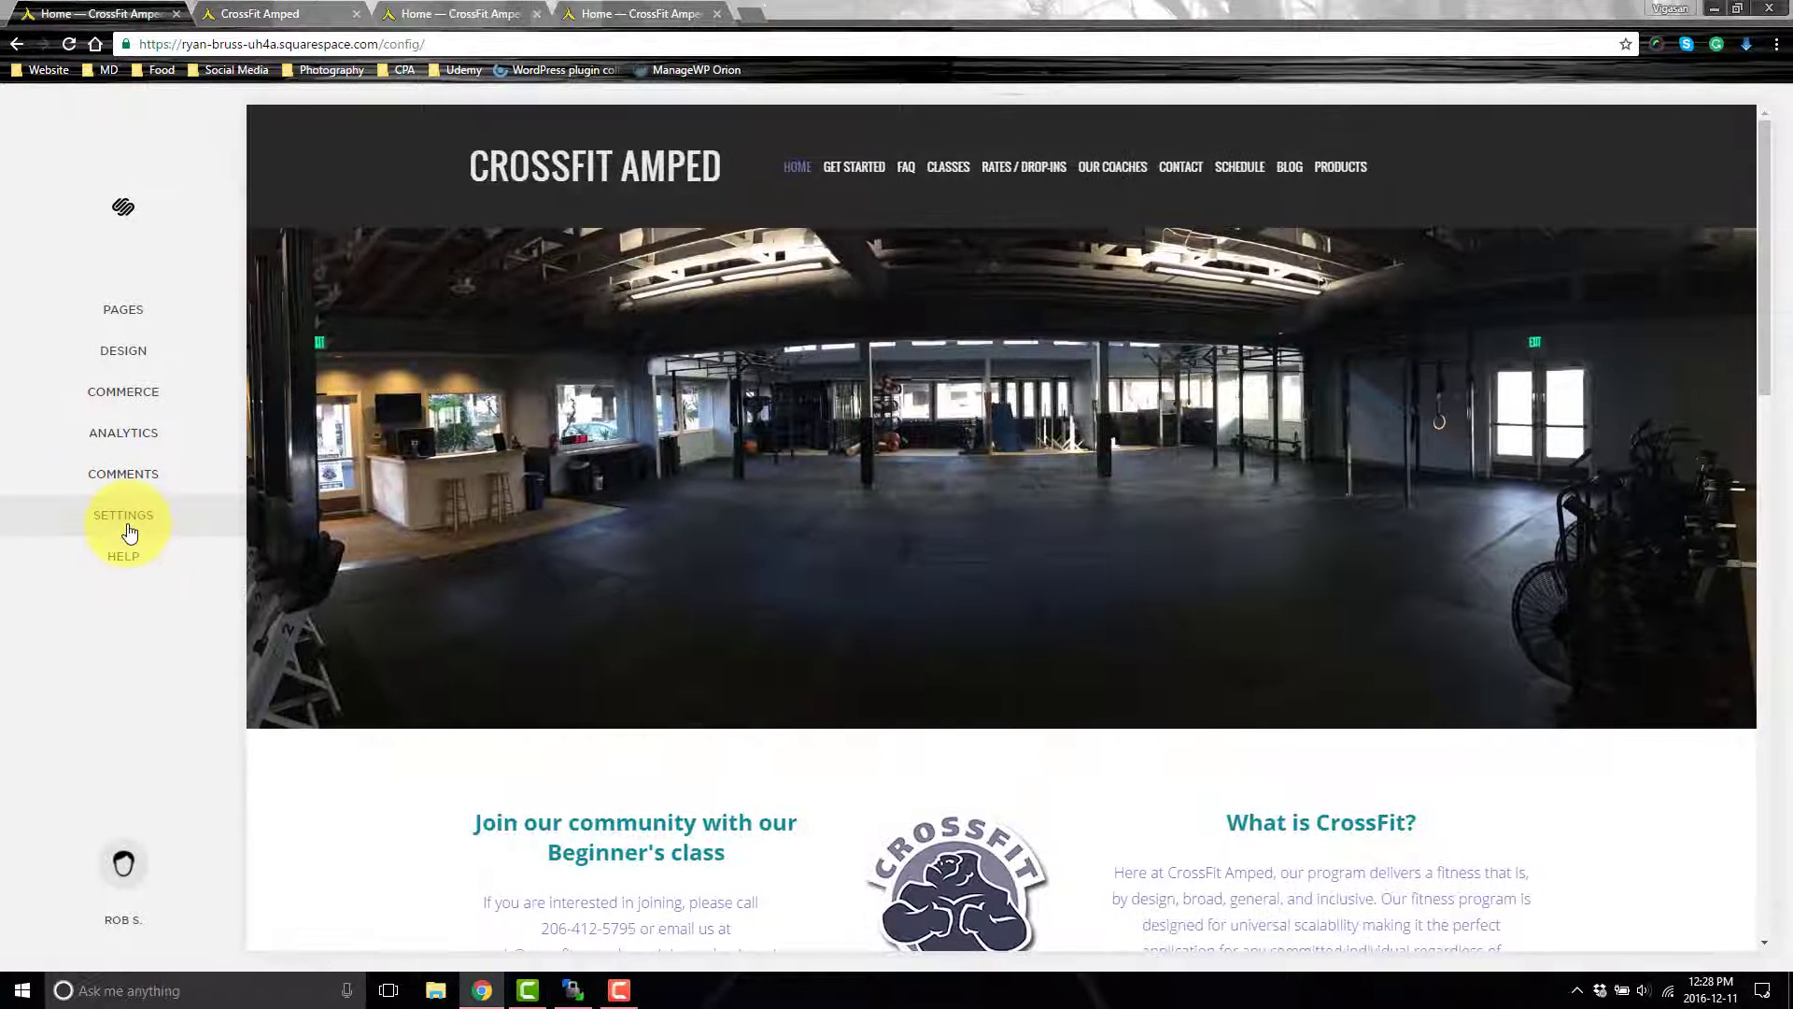
Show the Developer Mode SFTP details (dev.squarespace.com, port 2030) beside the WinSCP login
click(127, 529)
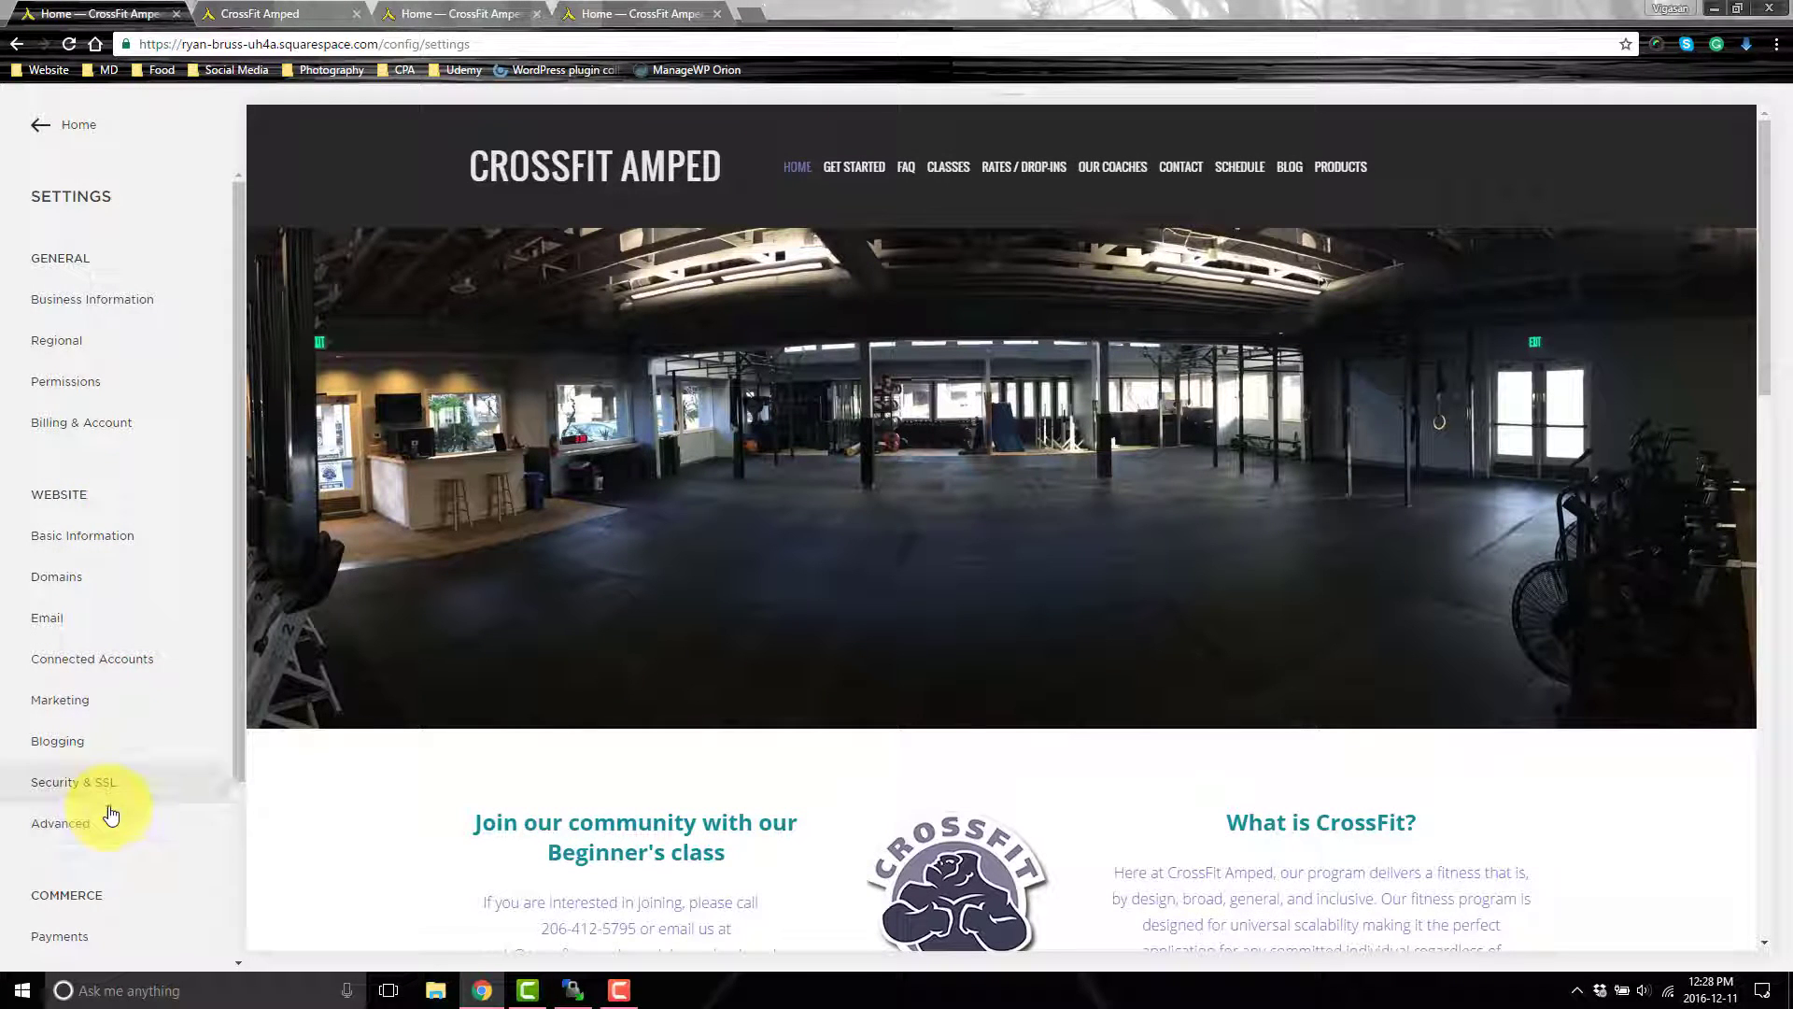
click(109, 822)
click(108, 459)
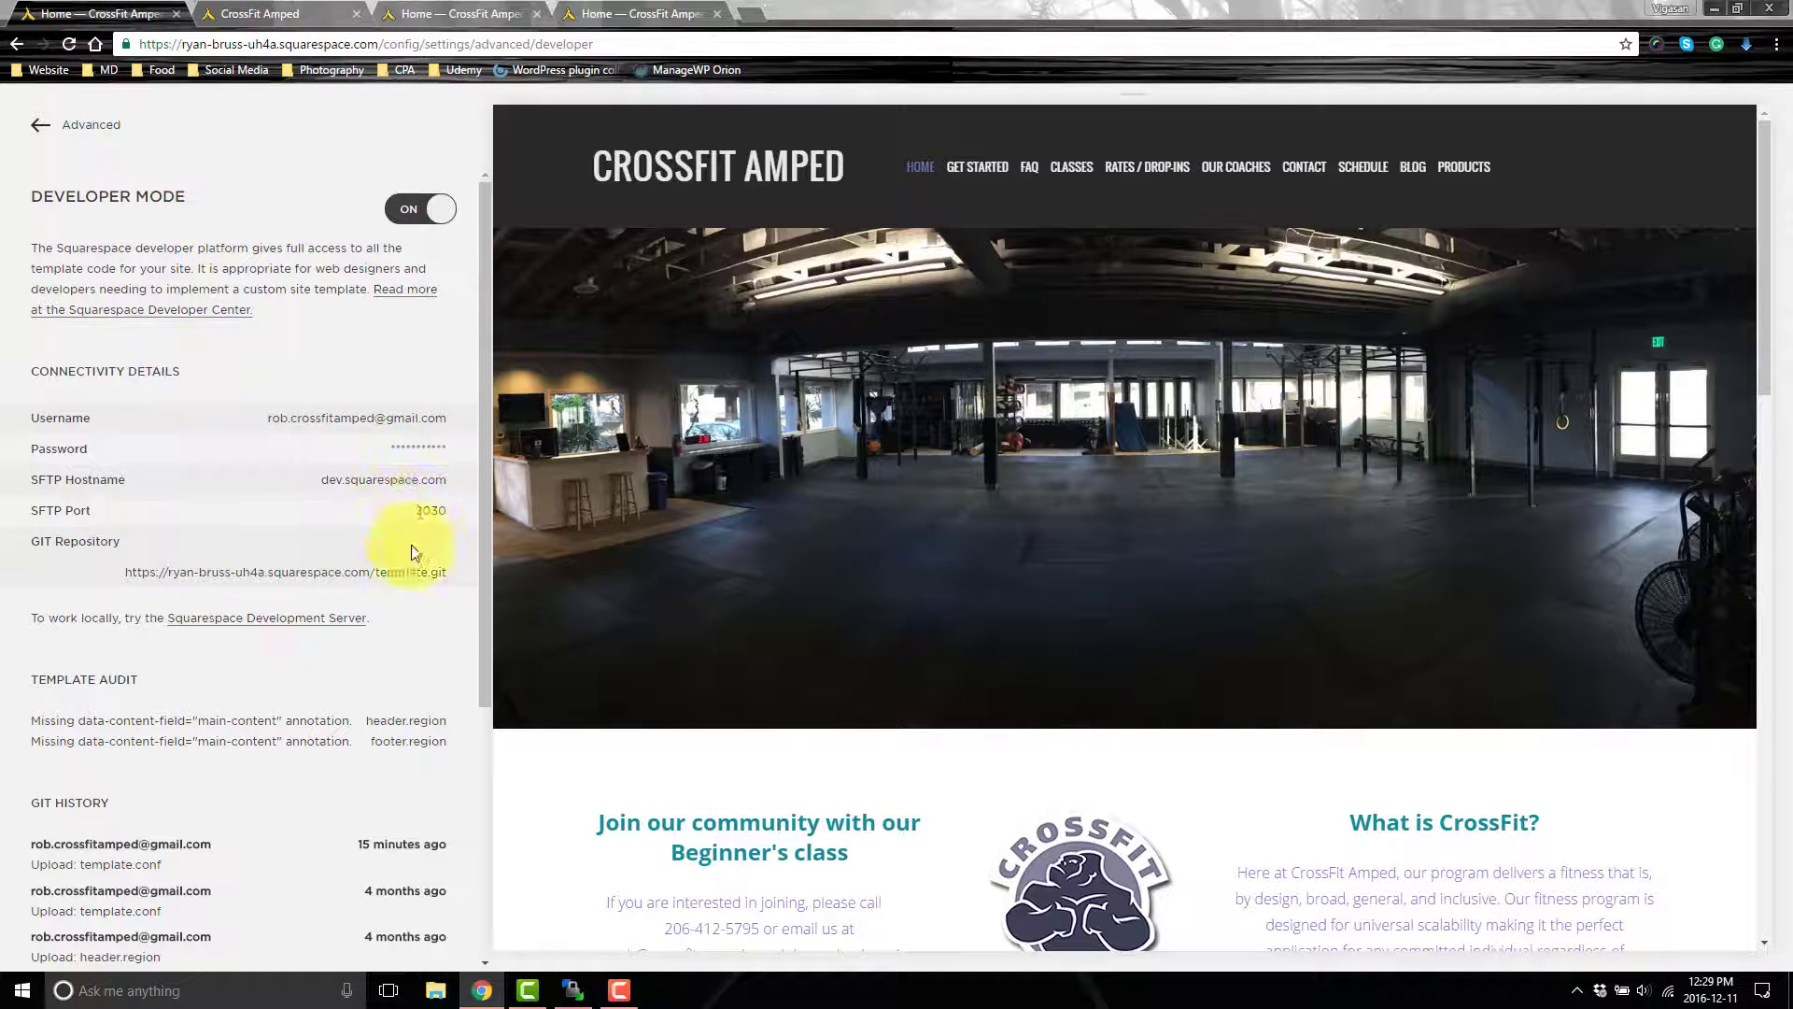
click(572, 990)
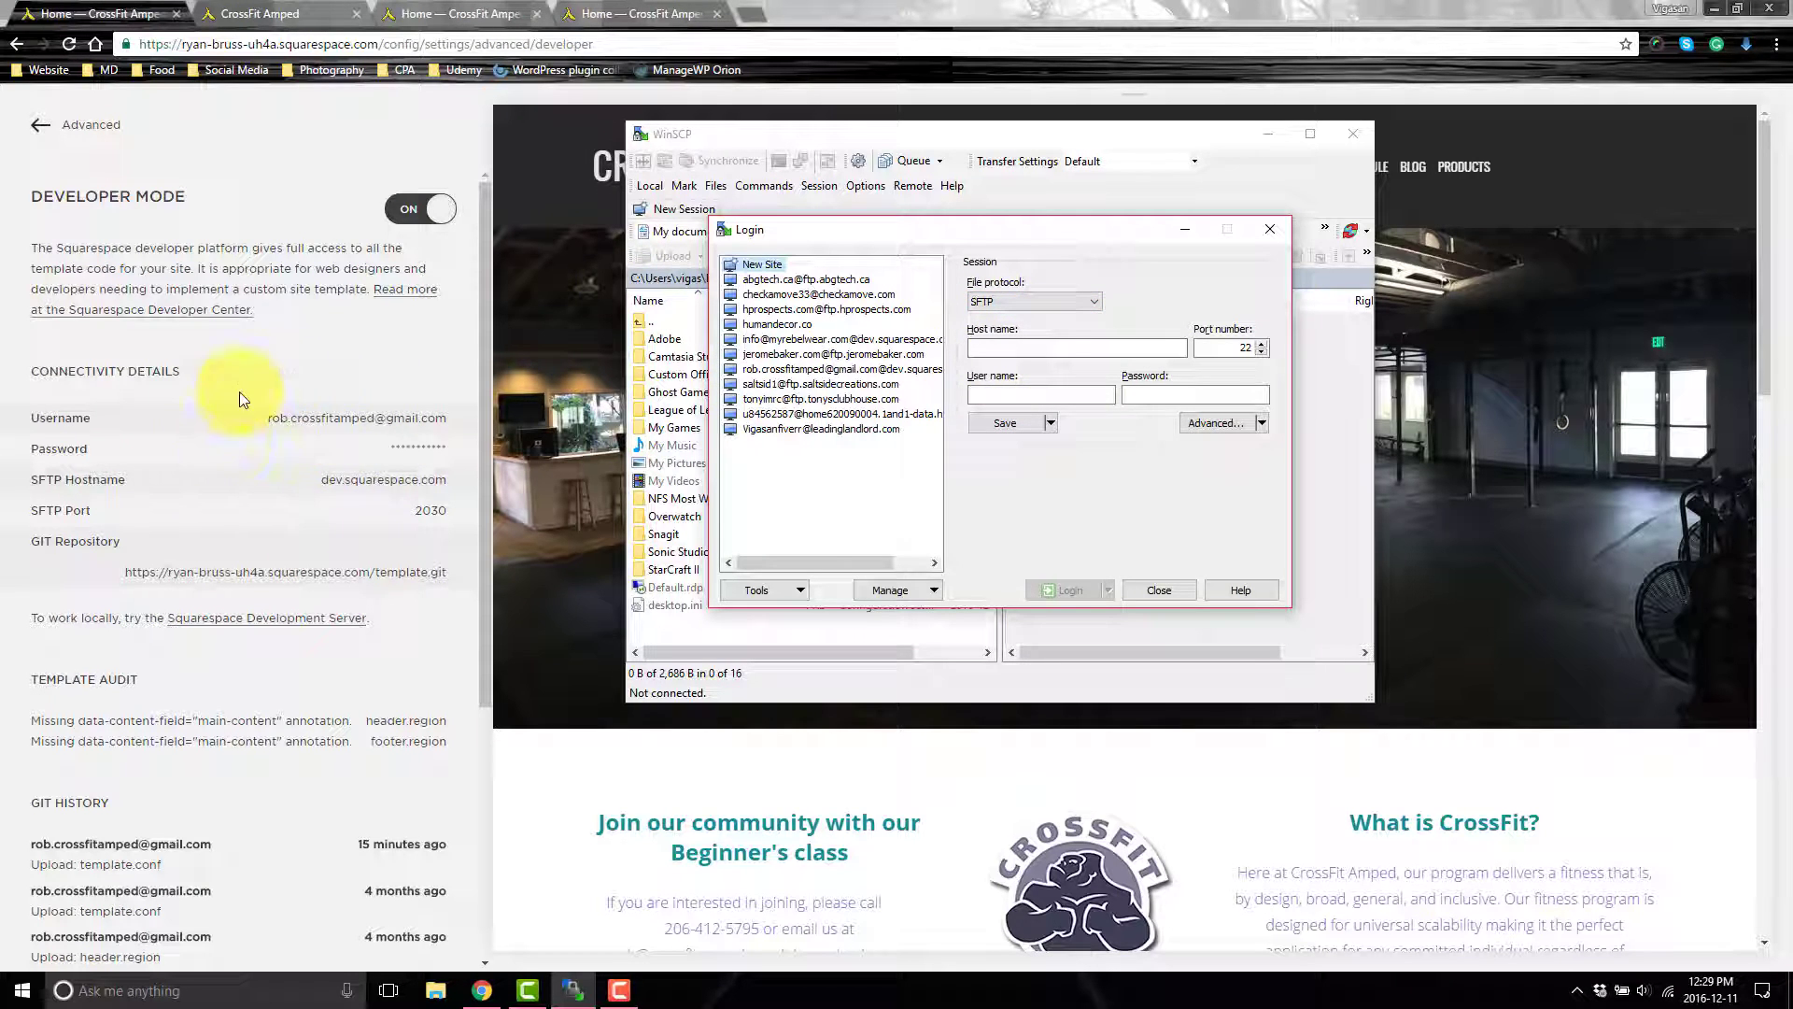
Log in over SFTP to the saved dev.squarespace.com site and reopen Squarespace's pages and navigation lists
click(1033, 351)
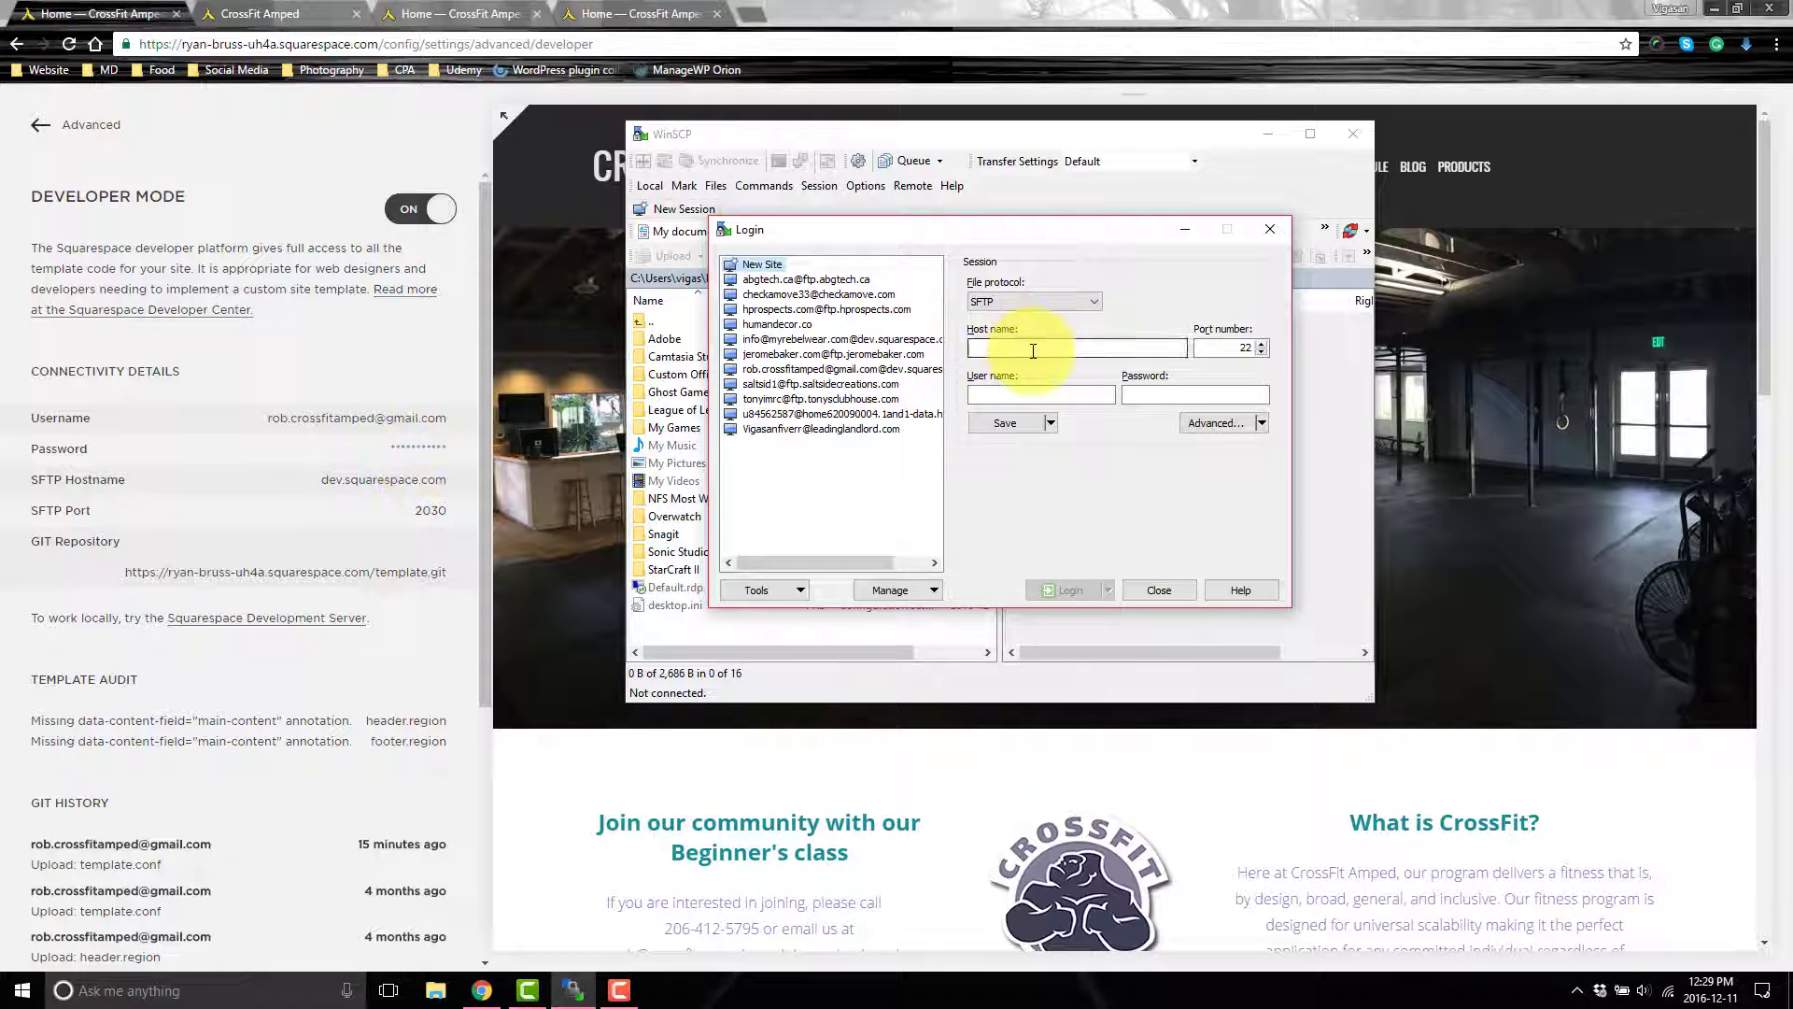
click(1046, 305)
click(1009, 317)
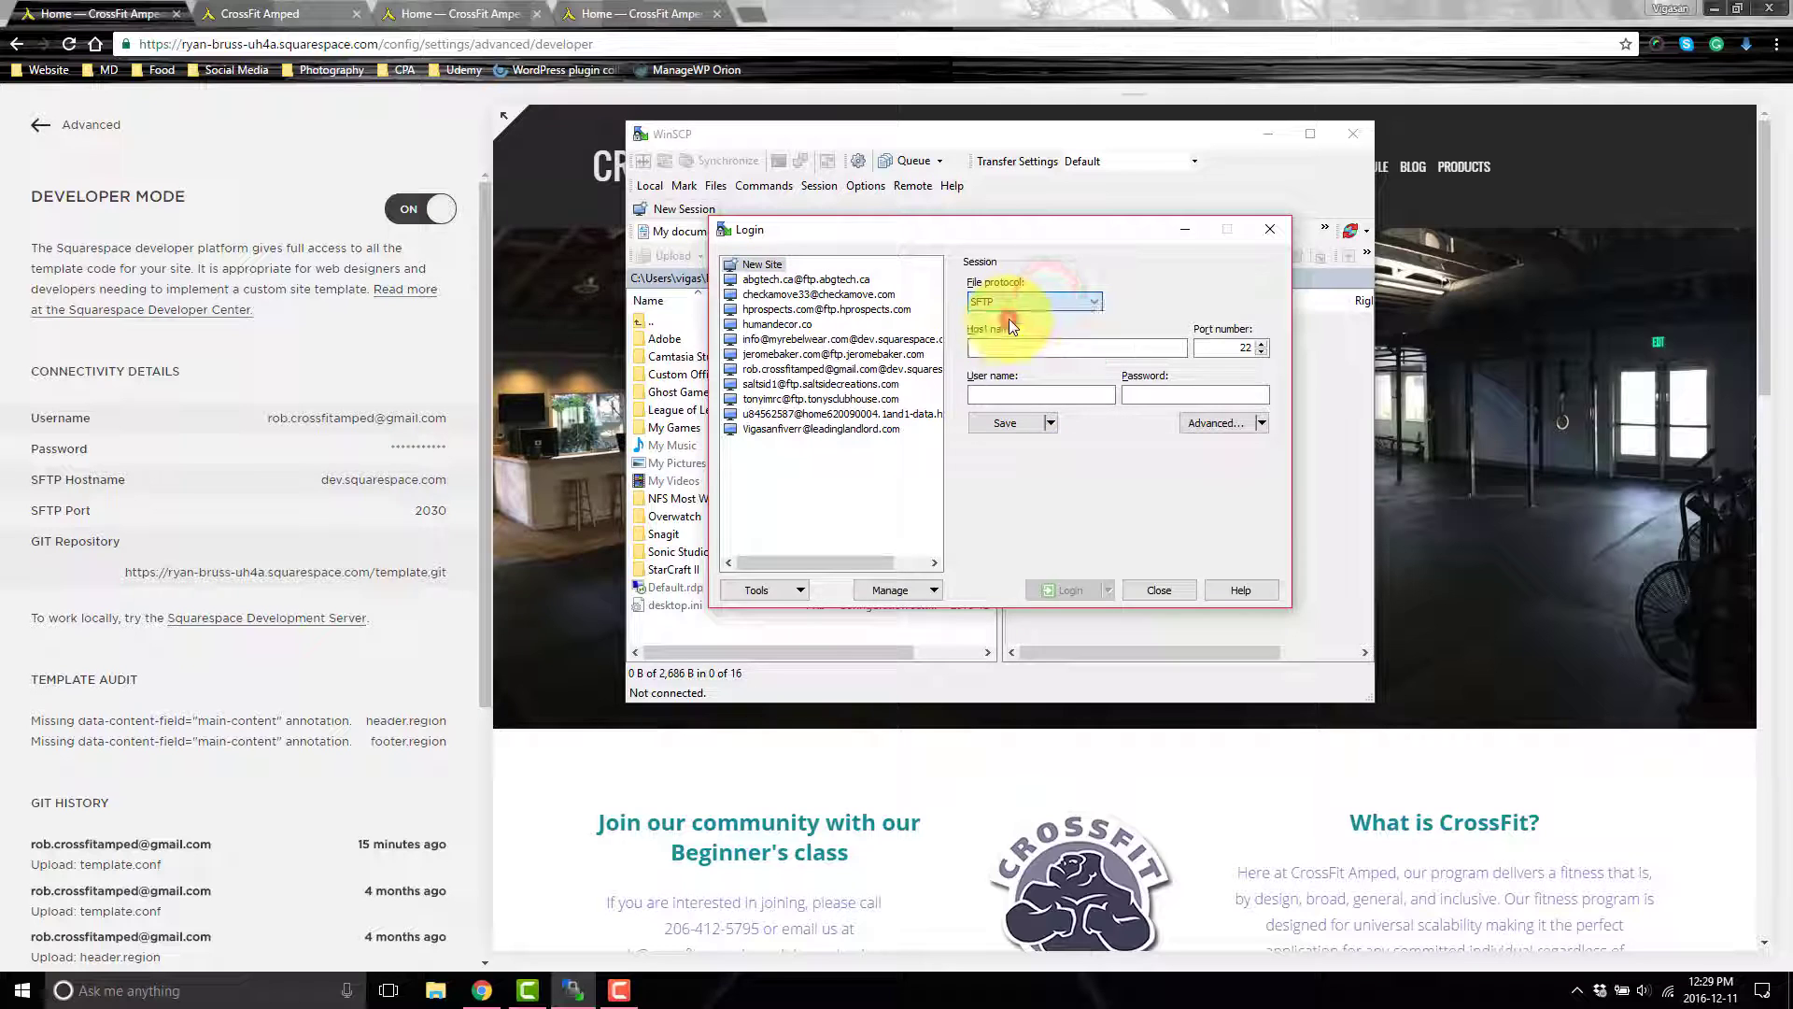
click(816, 373)
click(1079, 586)
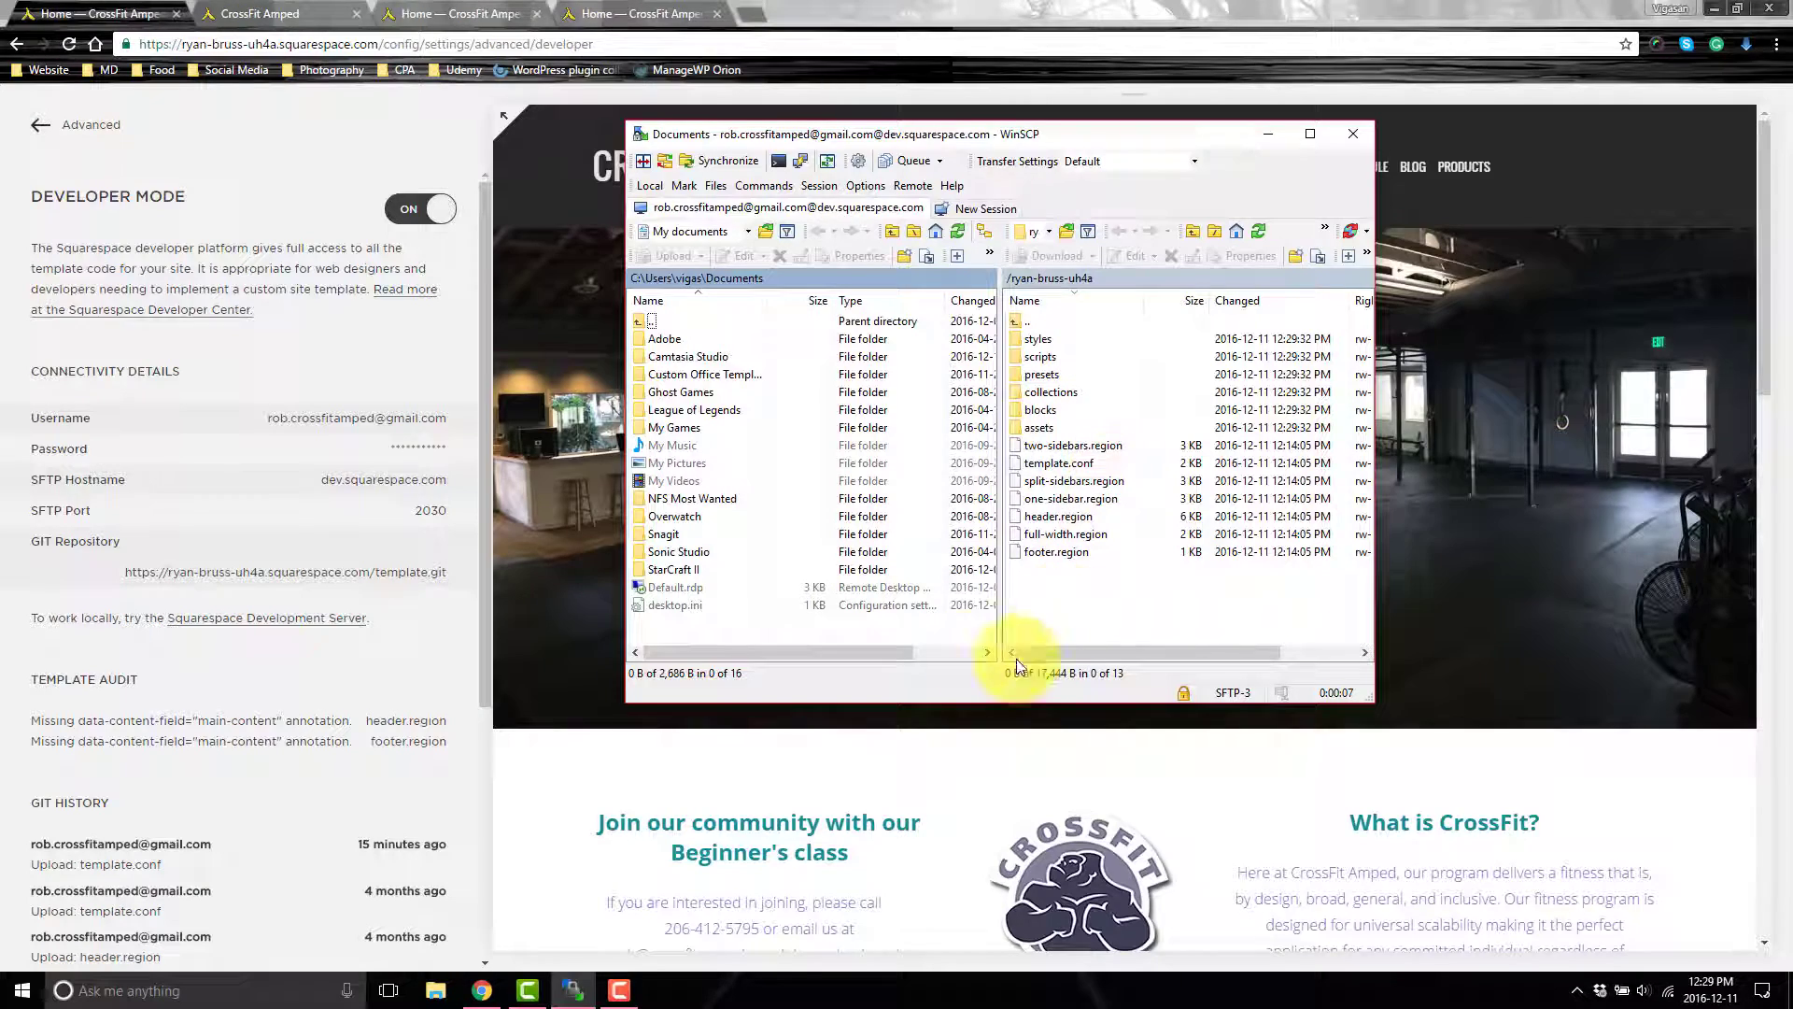
click(40, 125)
click(40, 124)
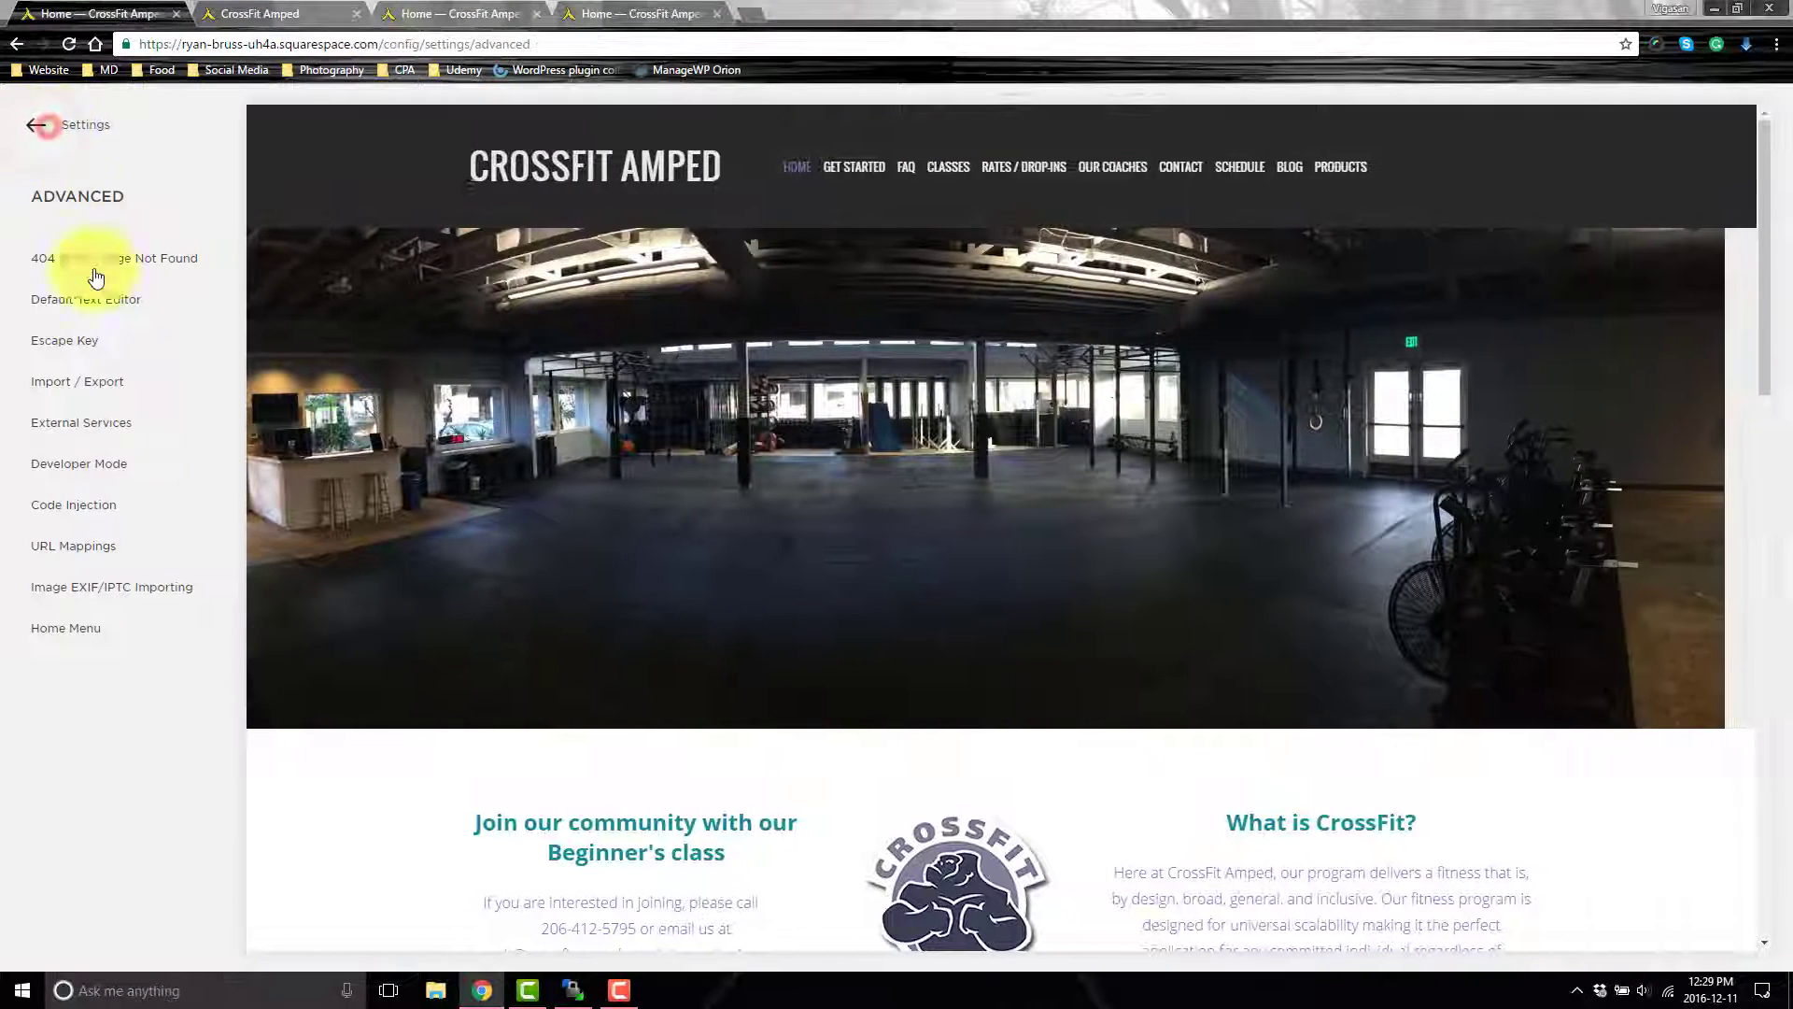
click(112, 297)
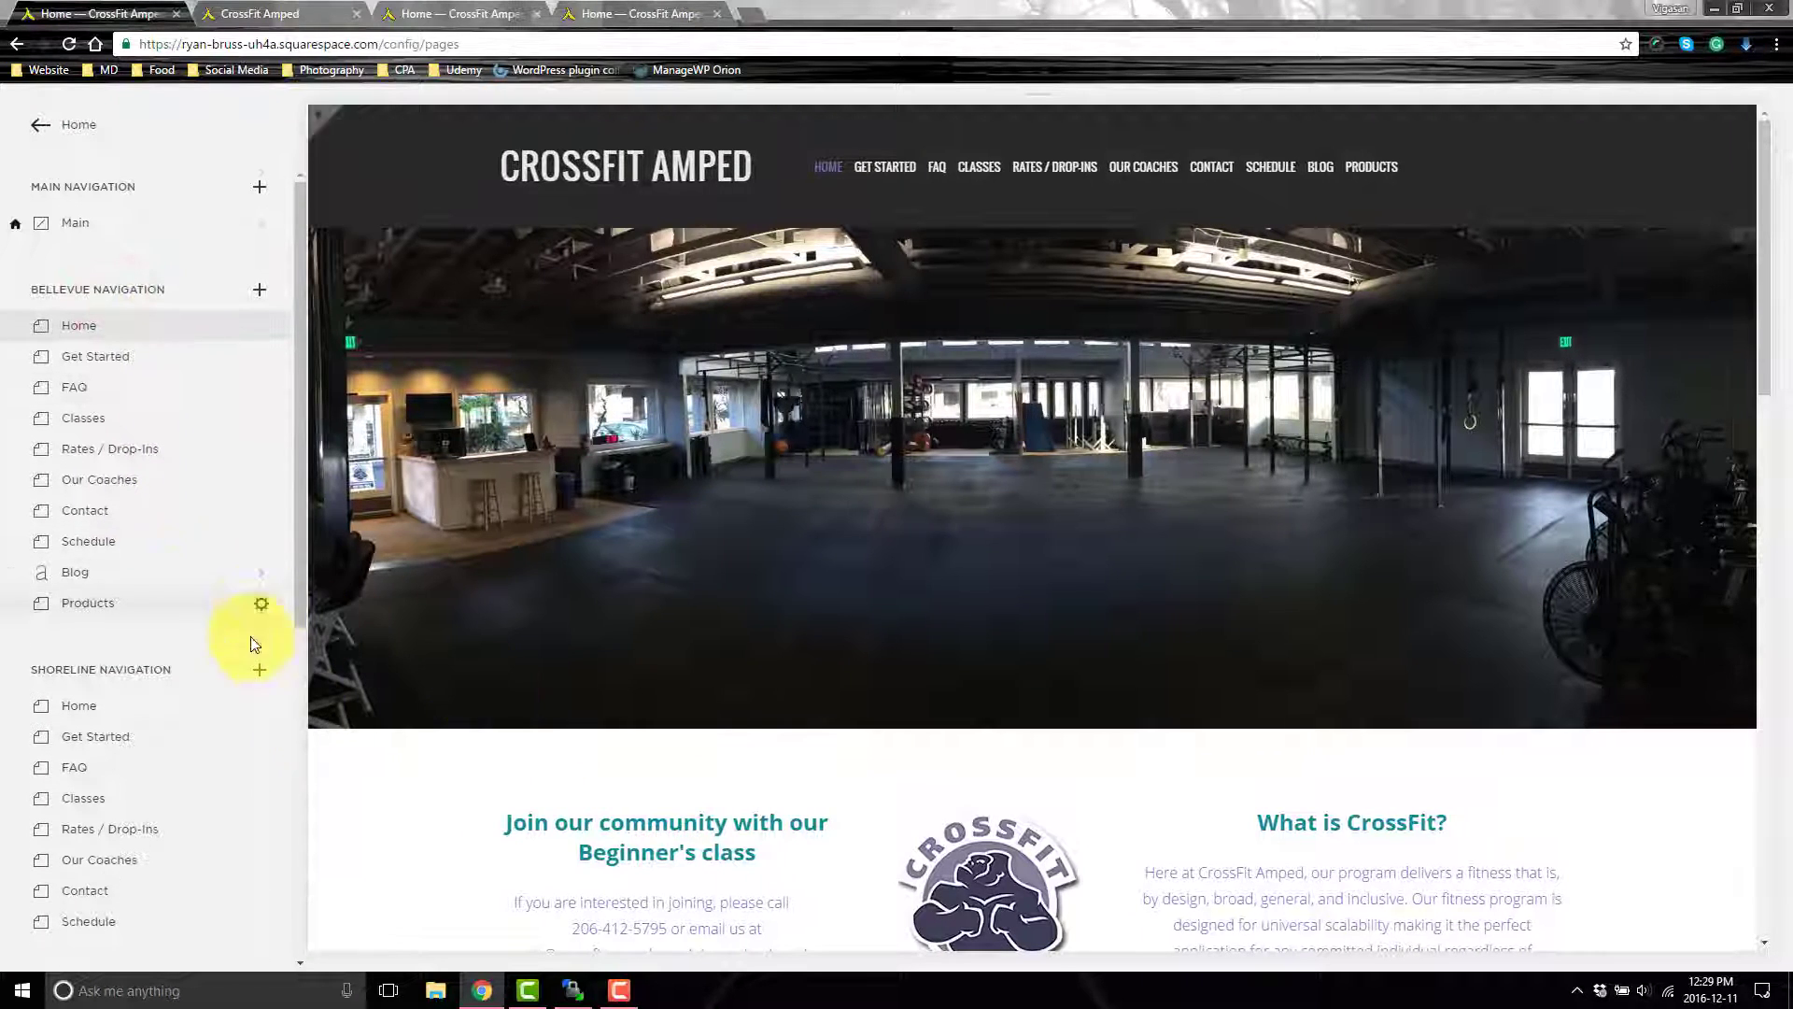
Open the site's template.conf from WinSCP's remote panel in the editor
click(573, 990)
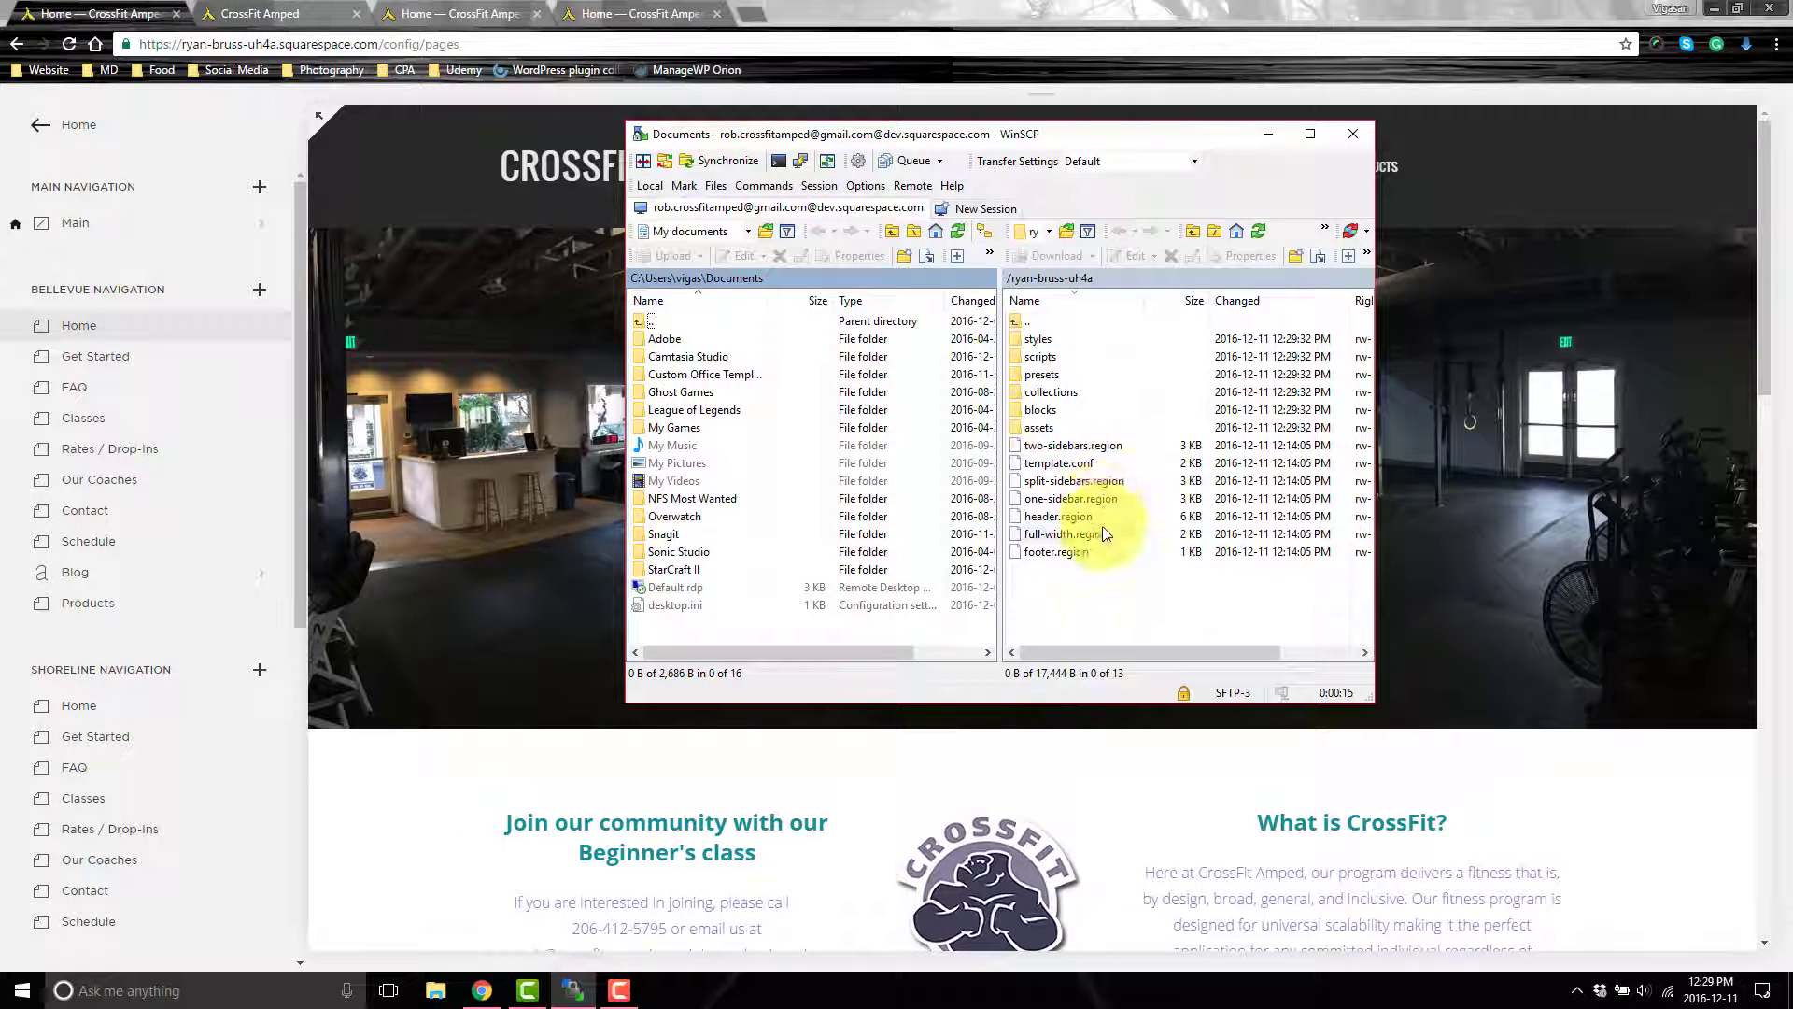
click(1105, 463)
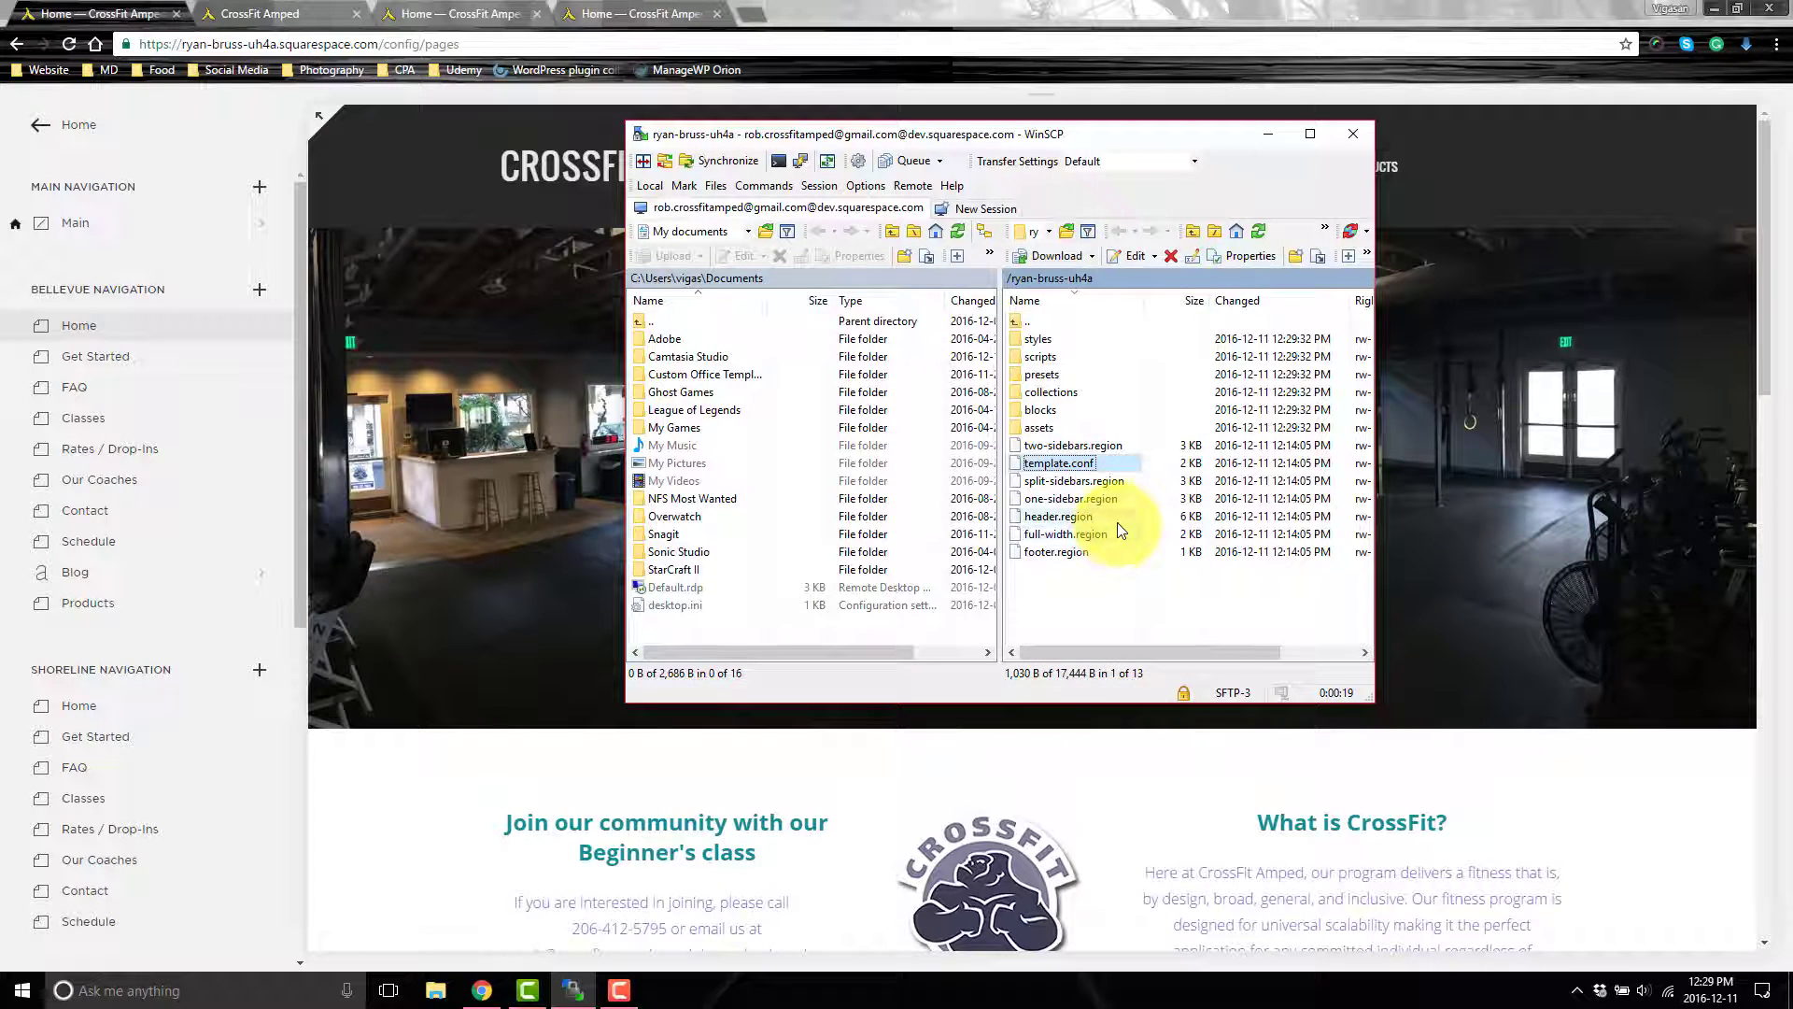
click(1116, 519)
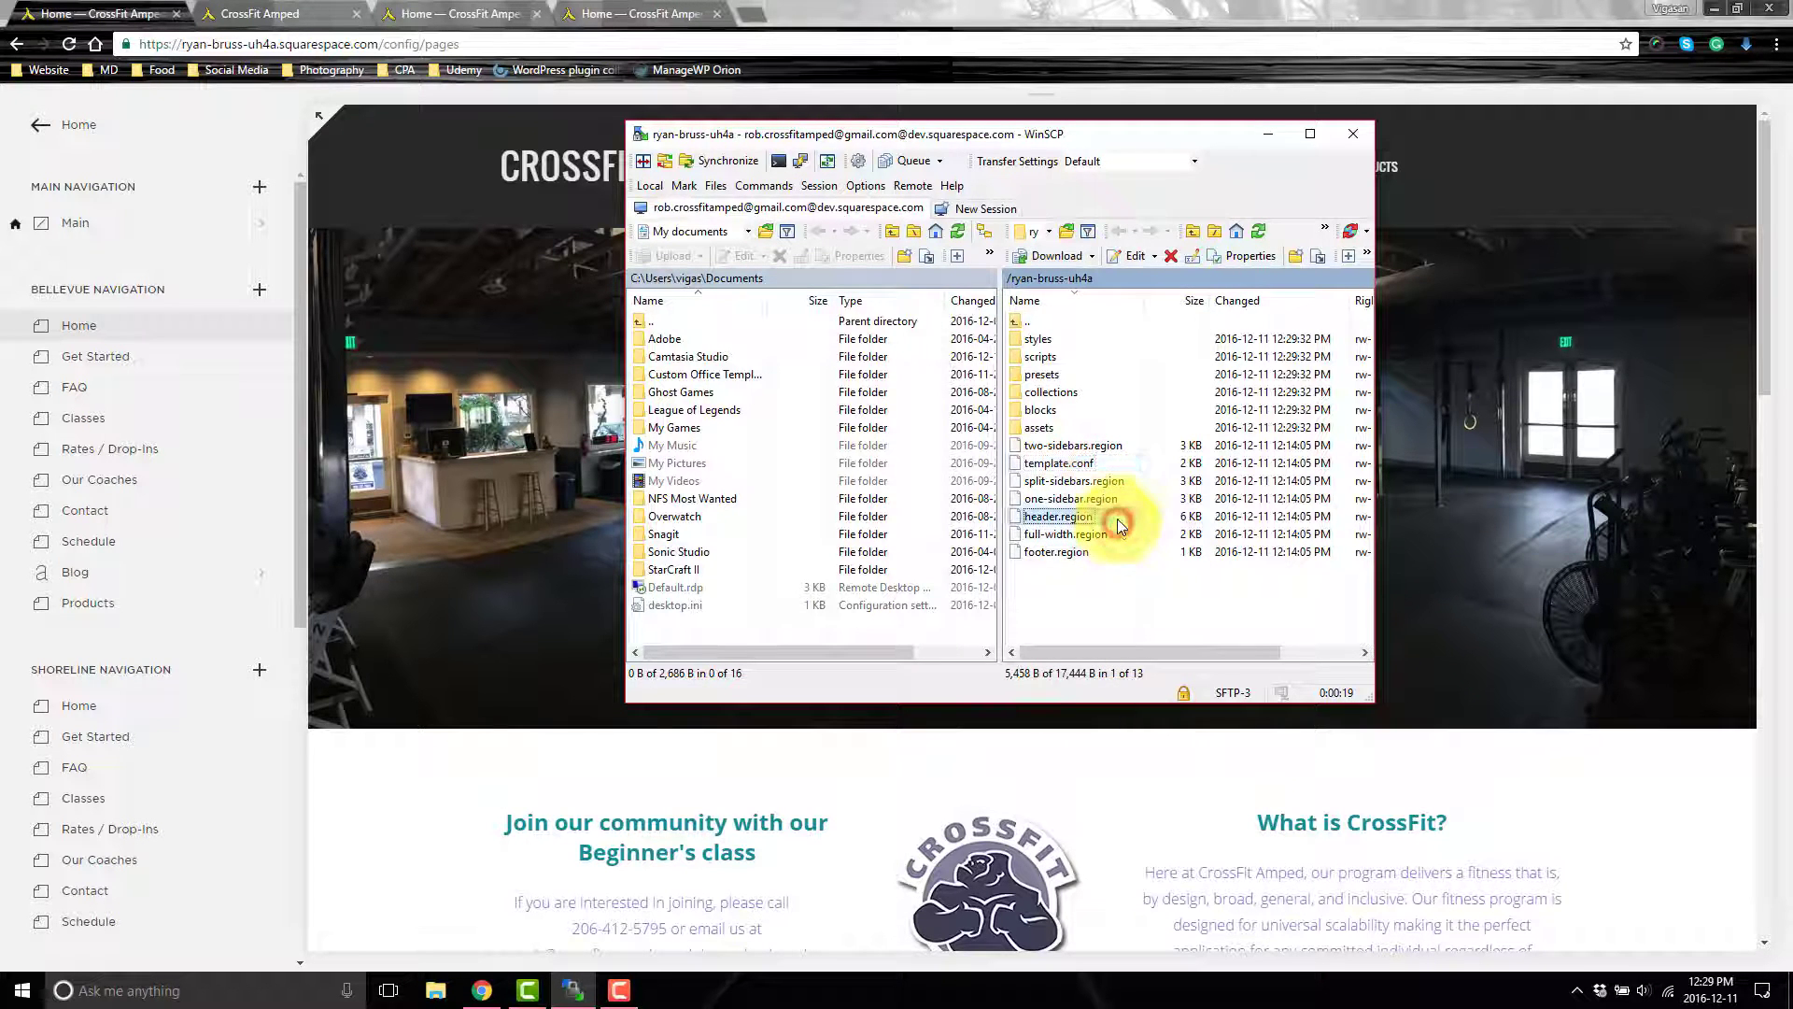
click(1102, 462)
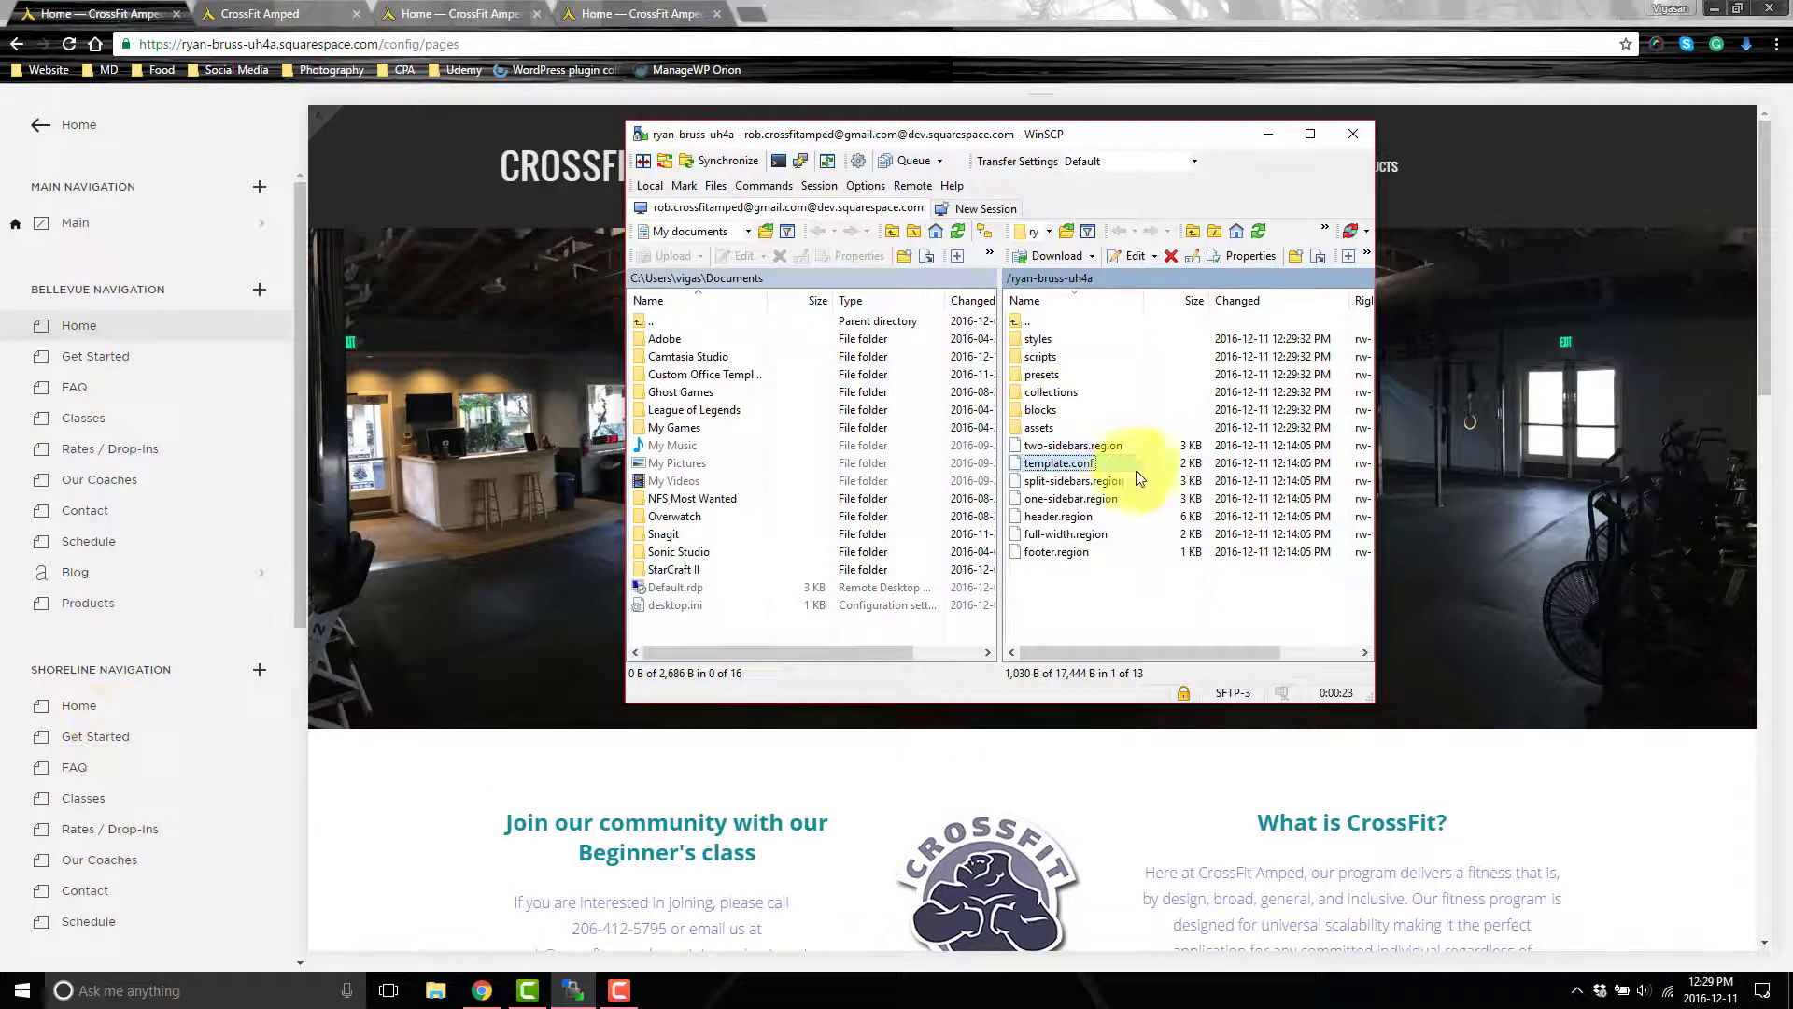
double_click(1110, 462)
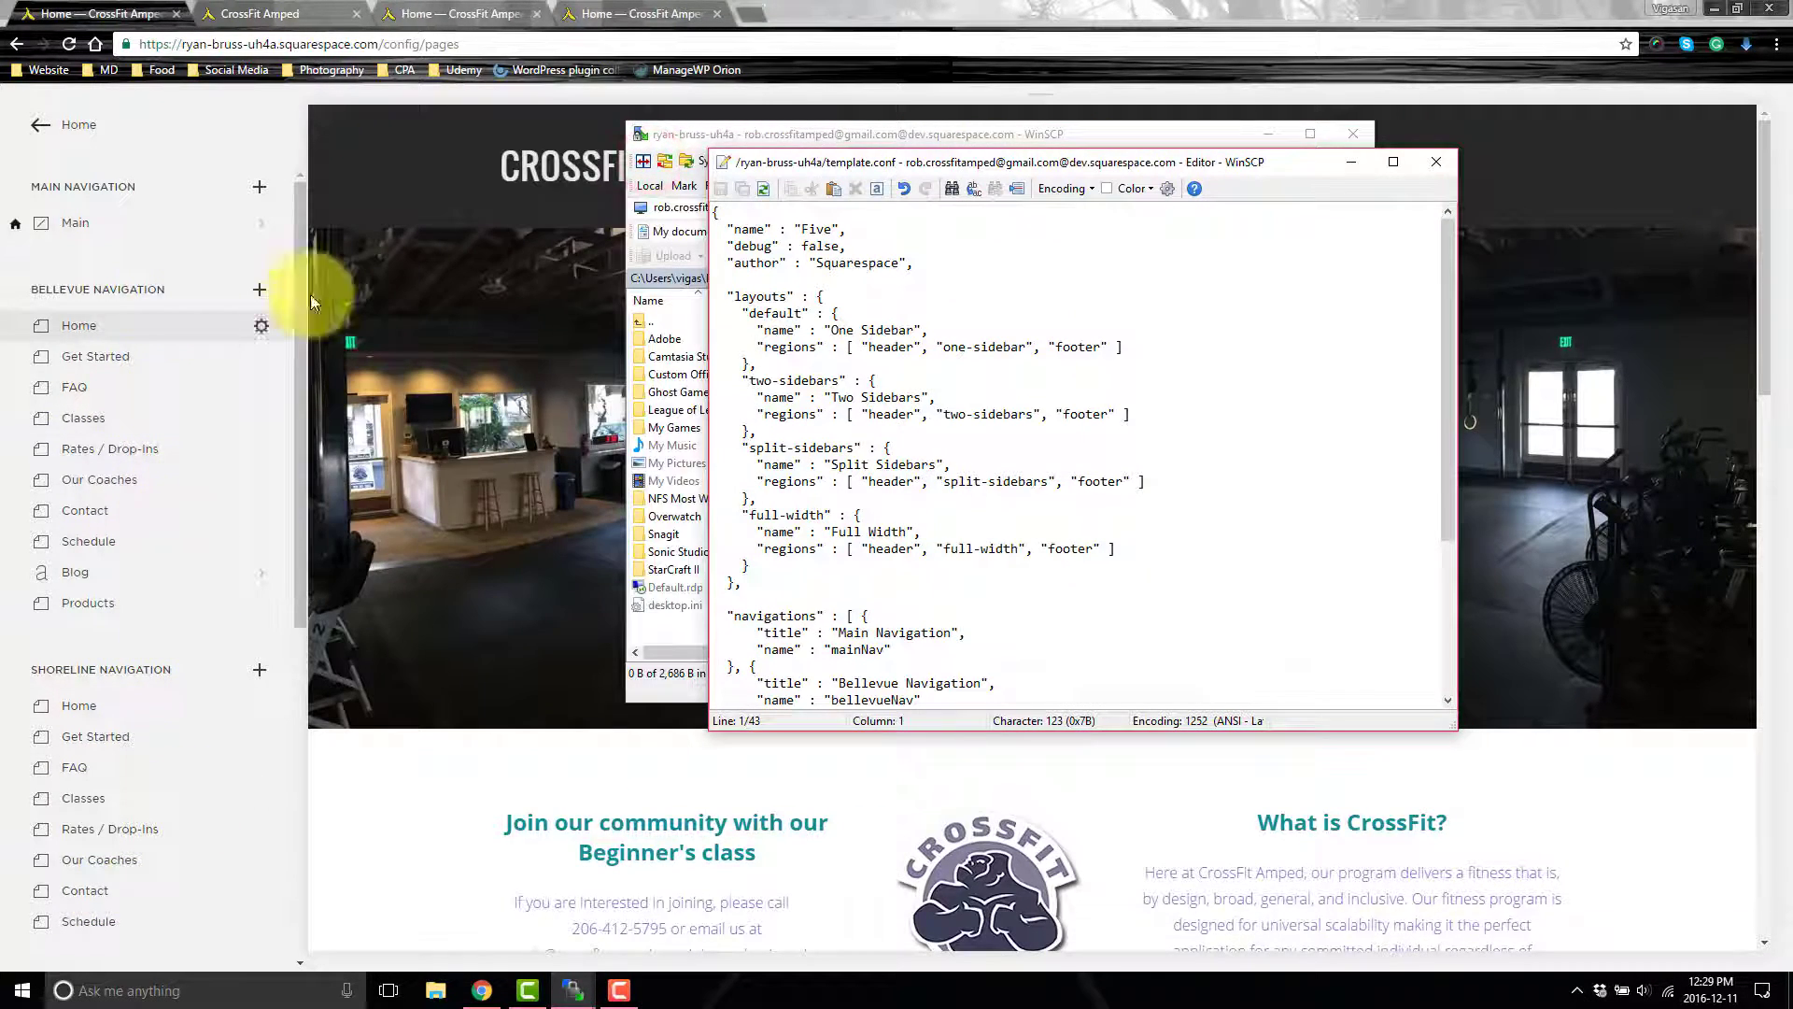
Delete the Bellevue, Shoreline and Seattle navigation entries in template.conf, then paste them back
scroll(1027, 385, down, 5)
click(736, 582)
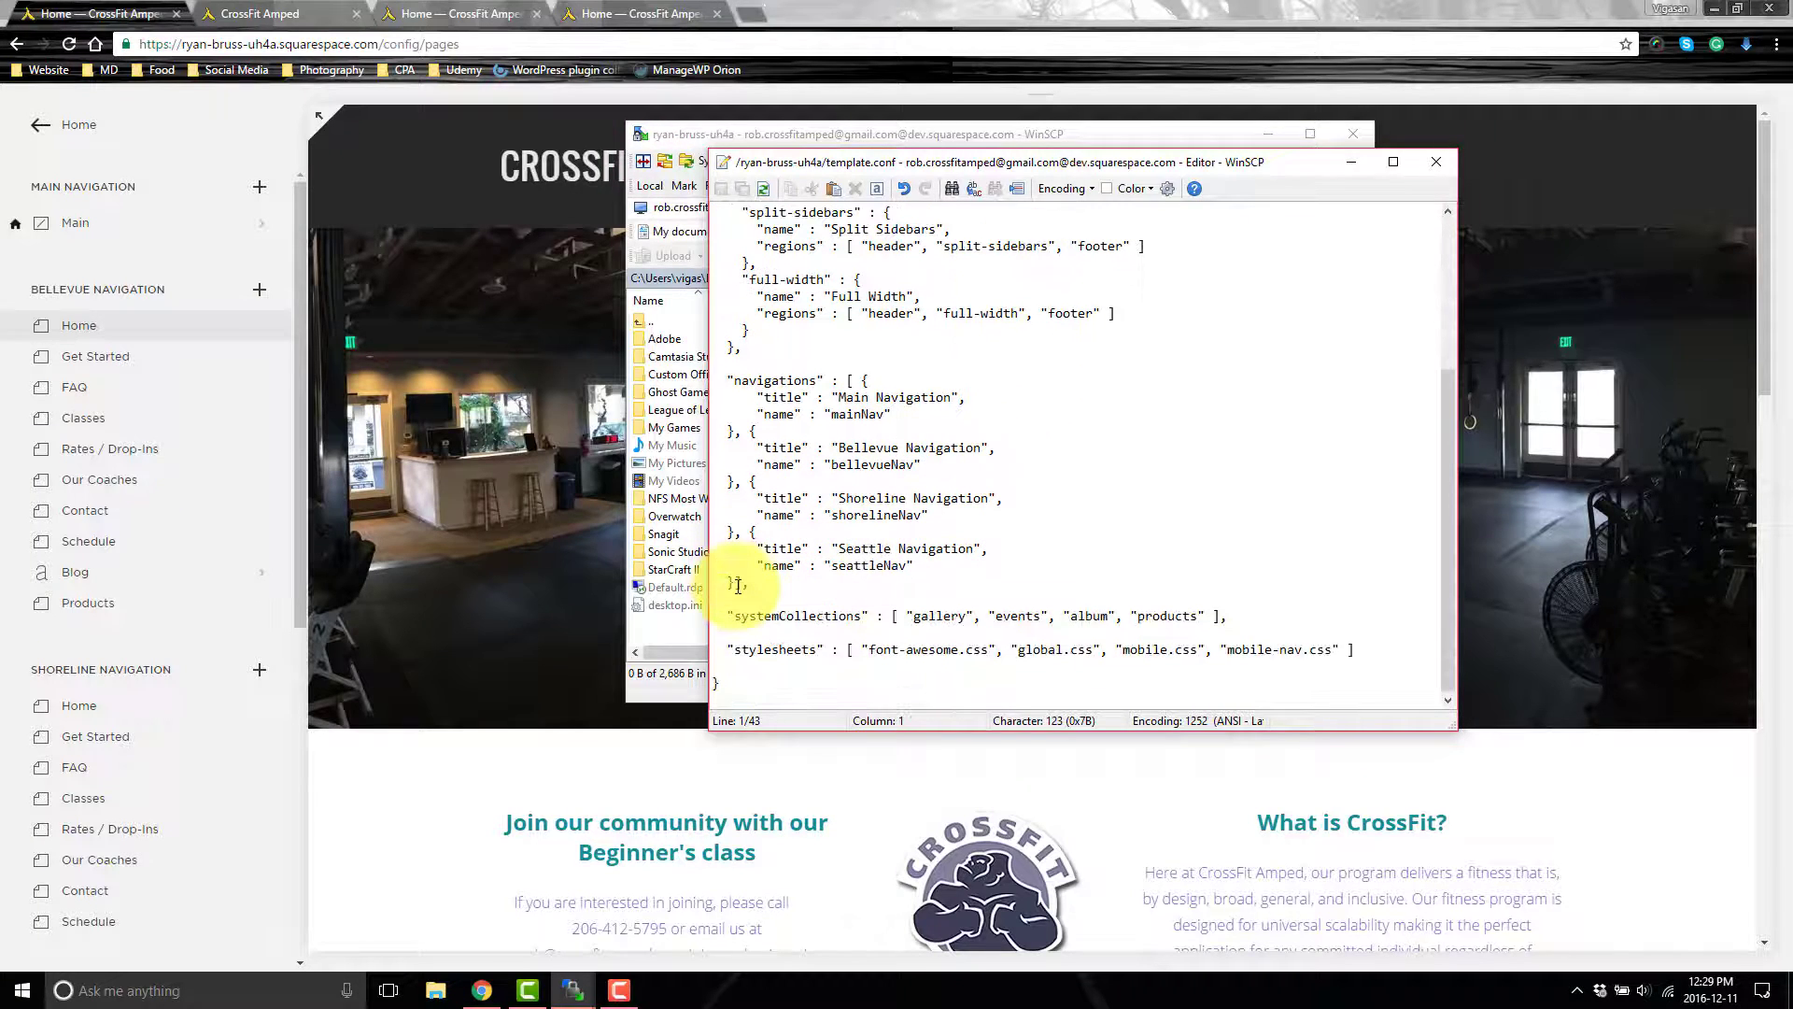
shift+click(852, 382)
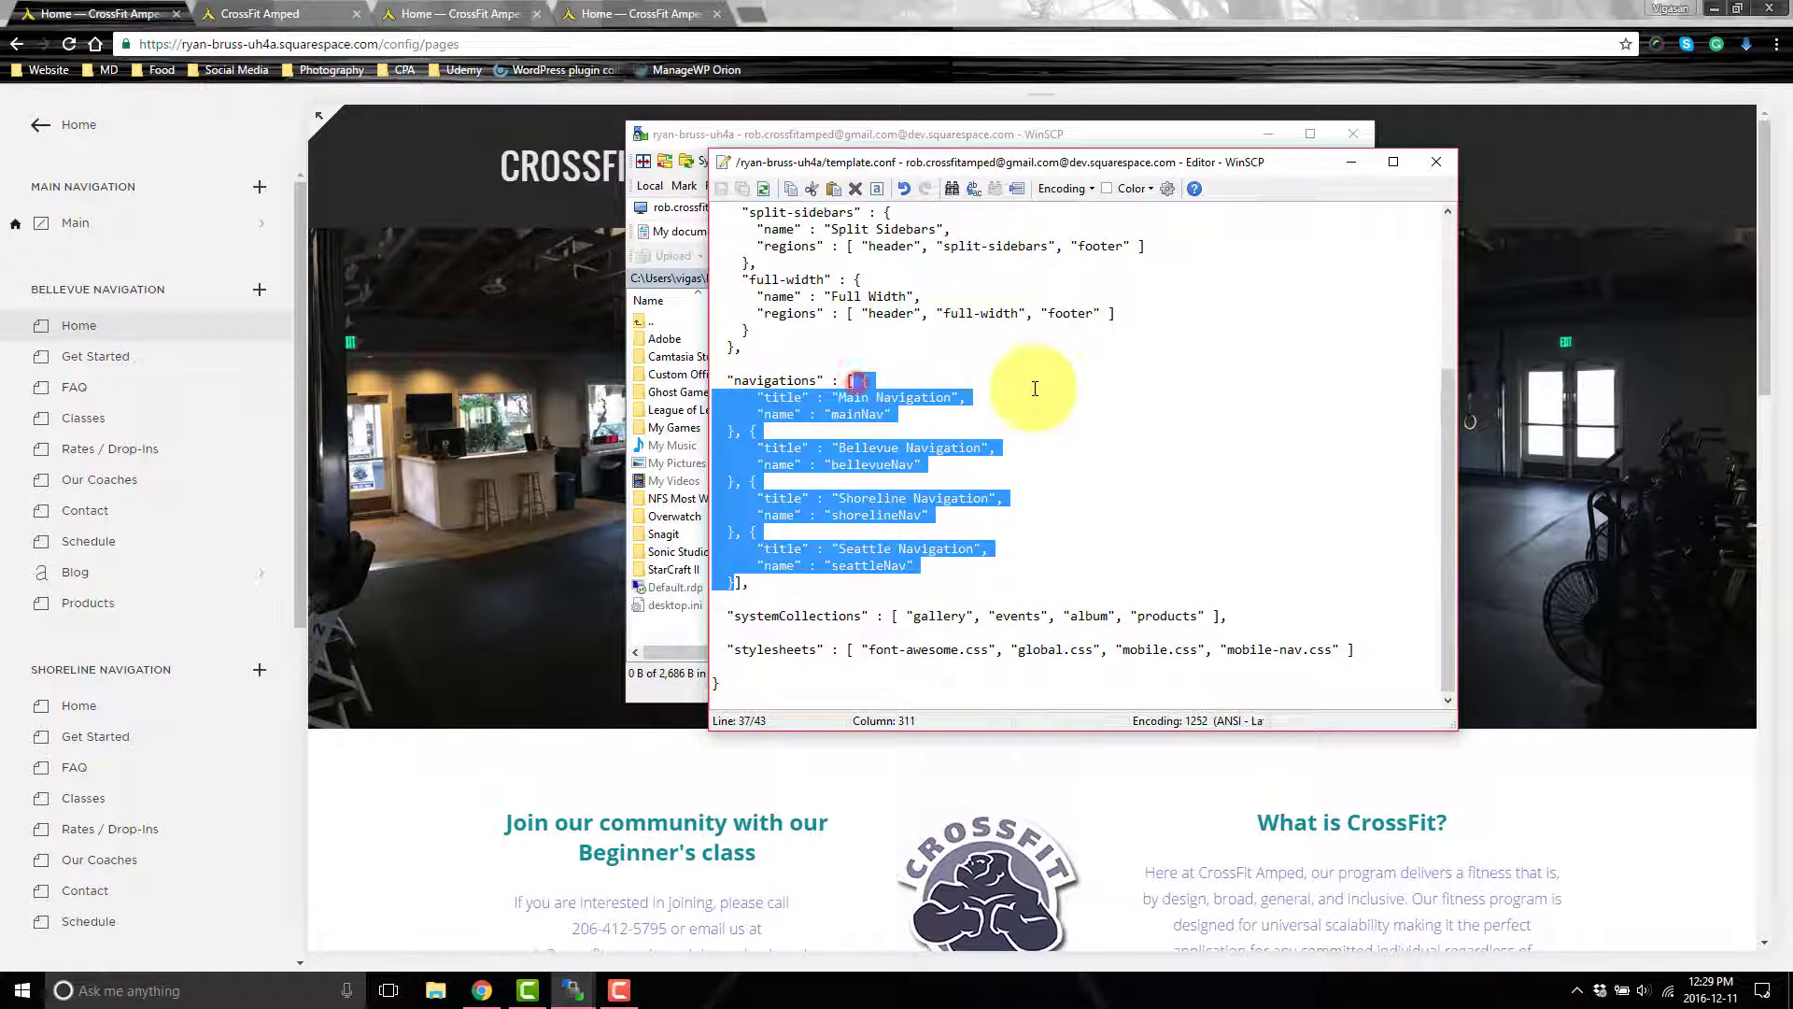
shift+click(738, 430)
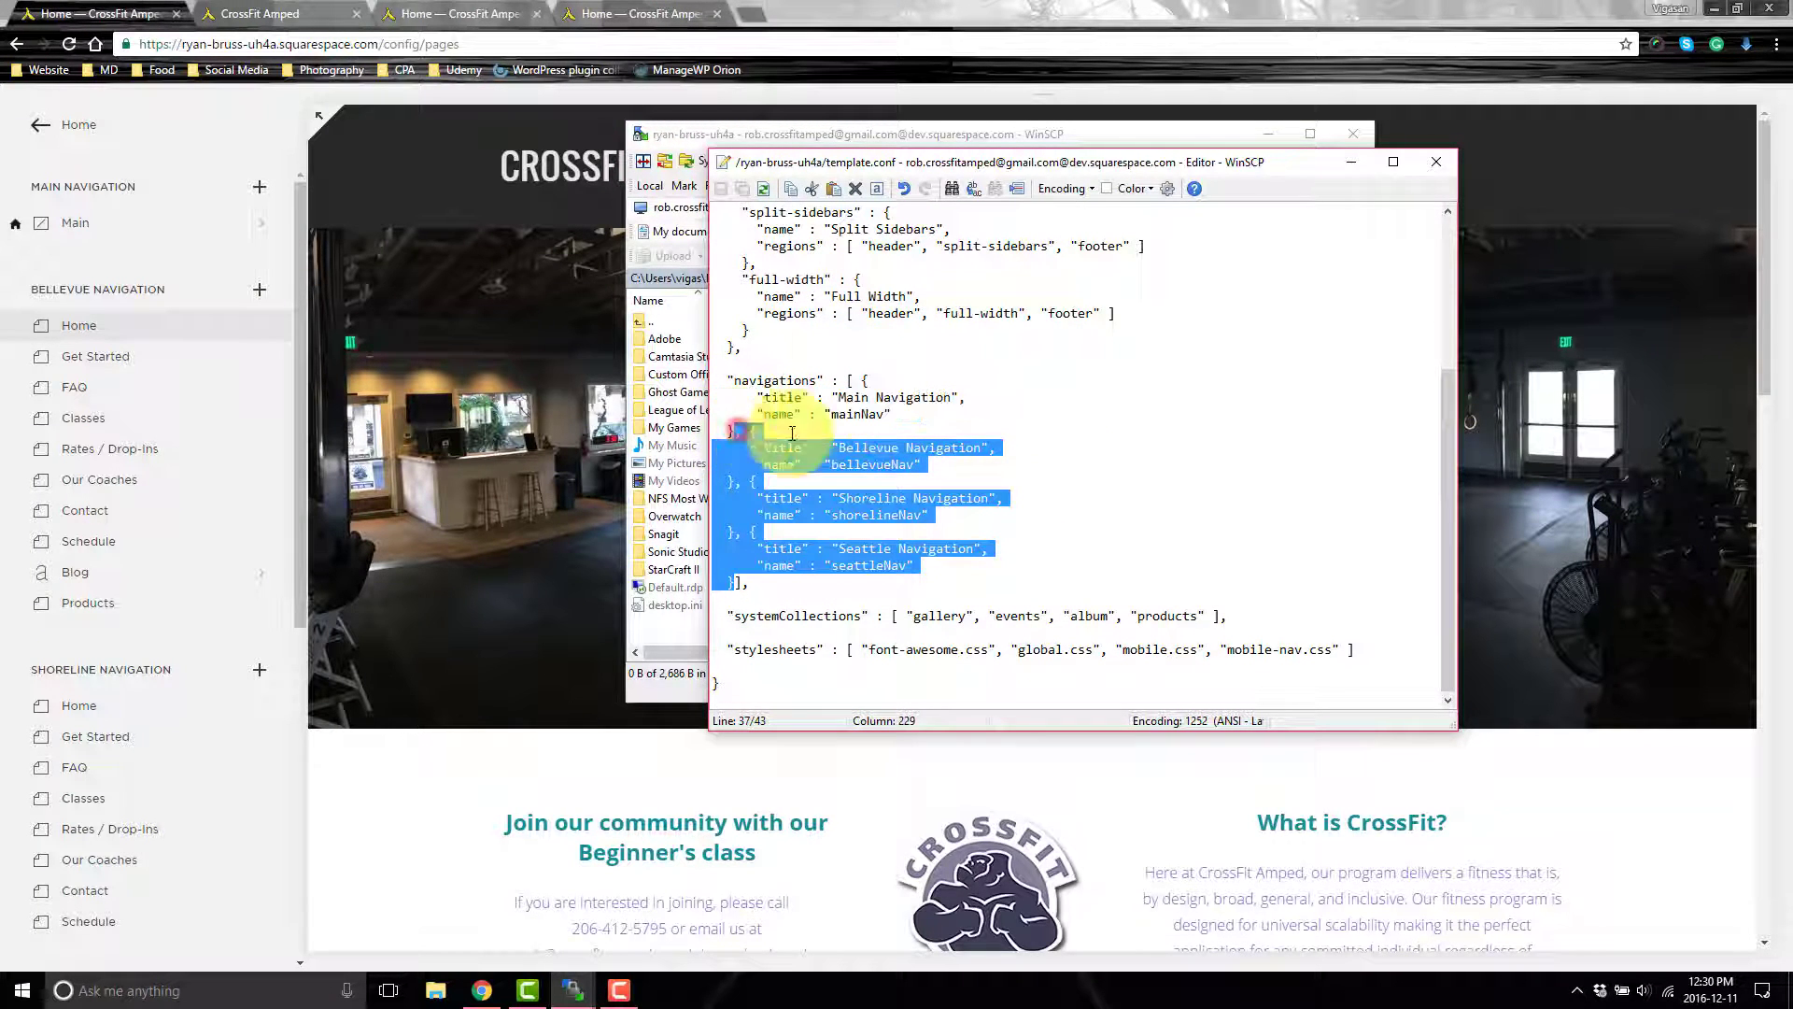
key(Delete)
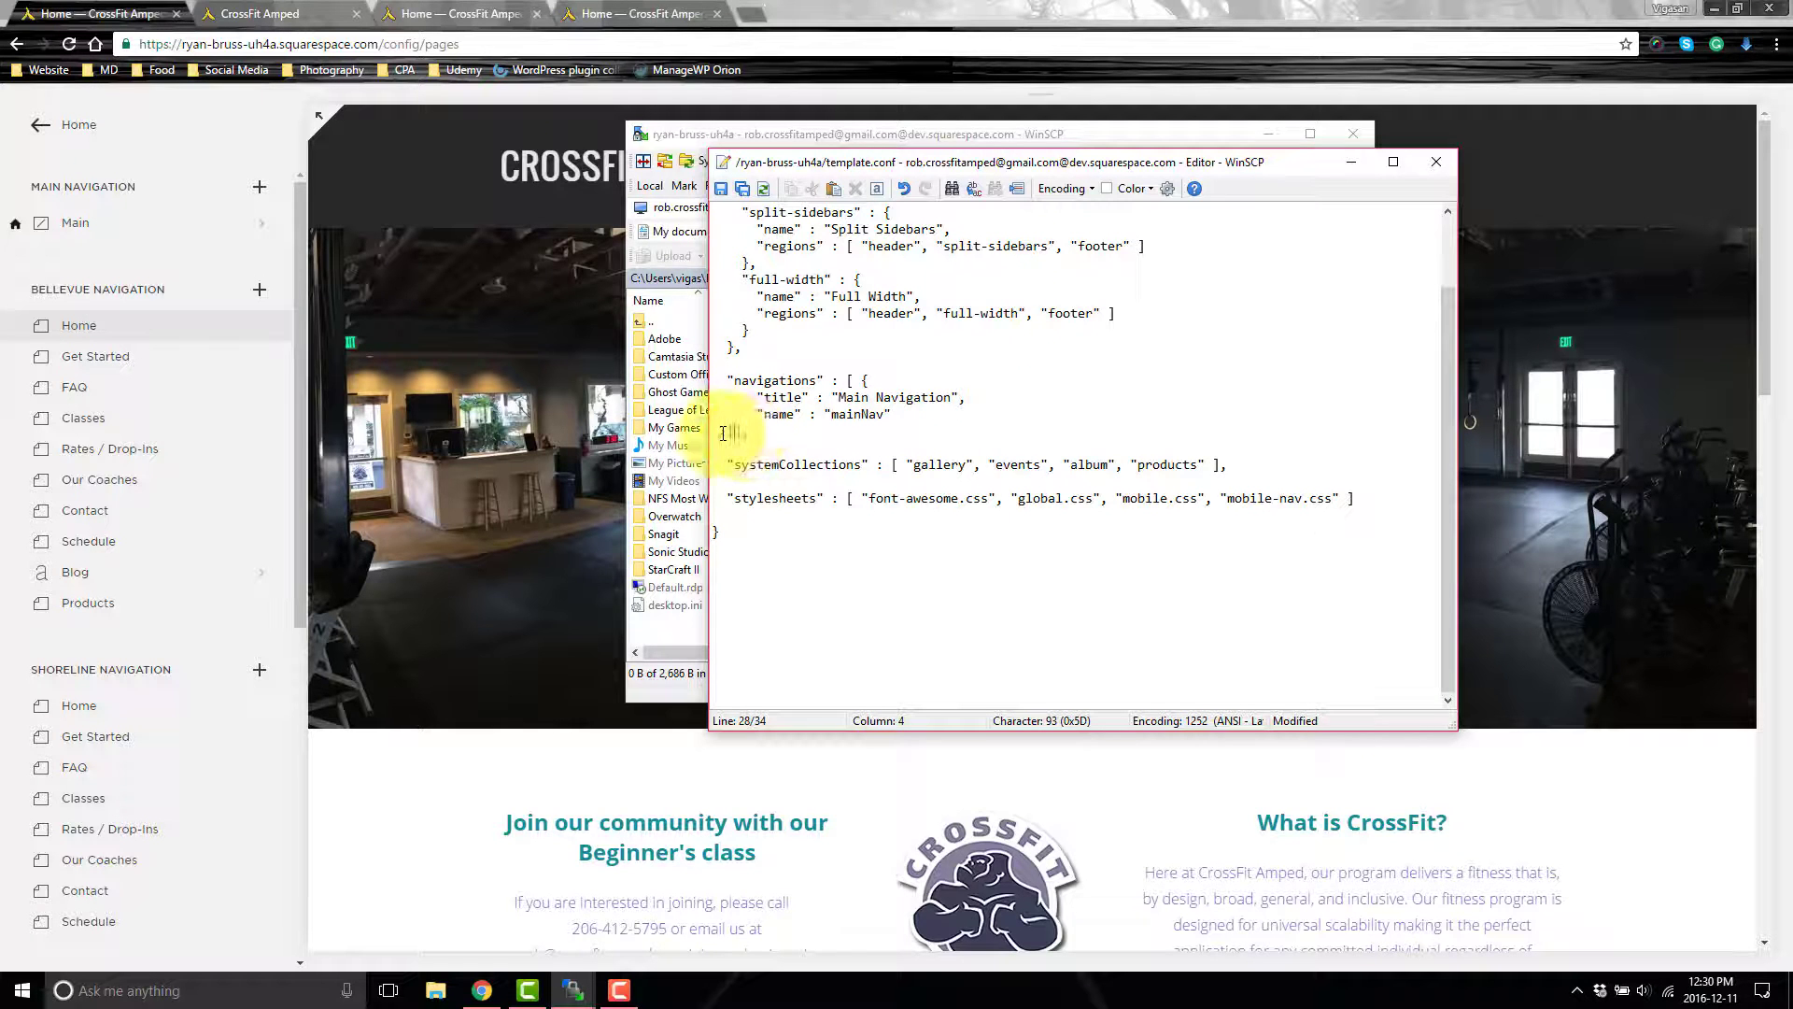
drag(738, 435, 865, 383)
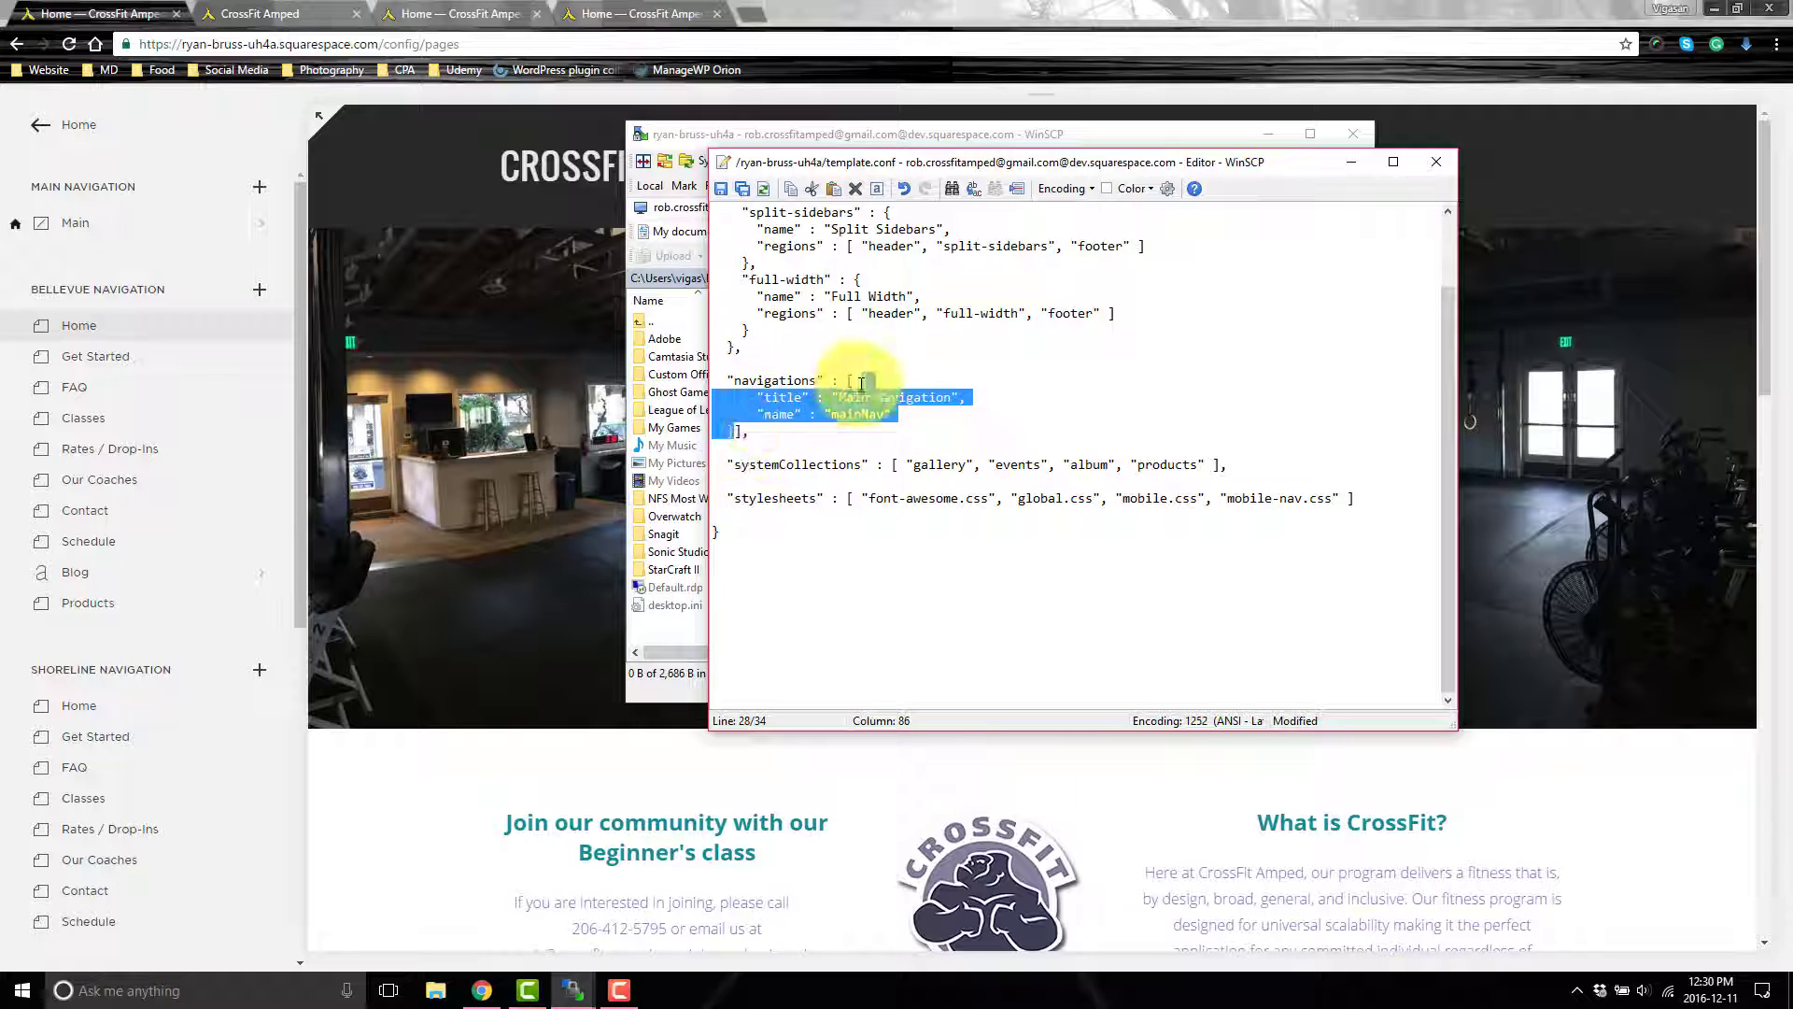
click(738, 426)
text(}, {     "title" : "Bellevue Navigation",     "name" : "bellevueNav" }, {     "title" : "Shoreline Navigation",     "name" : "shorelineNav" }, {     "title" : "Seattle Navigation",     "name" : "seattleNav")
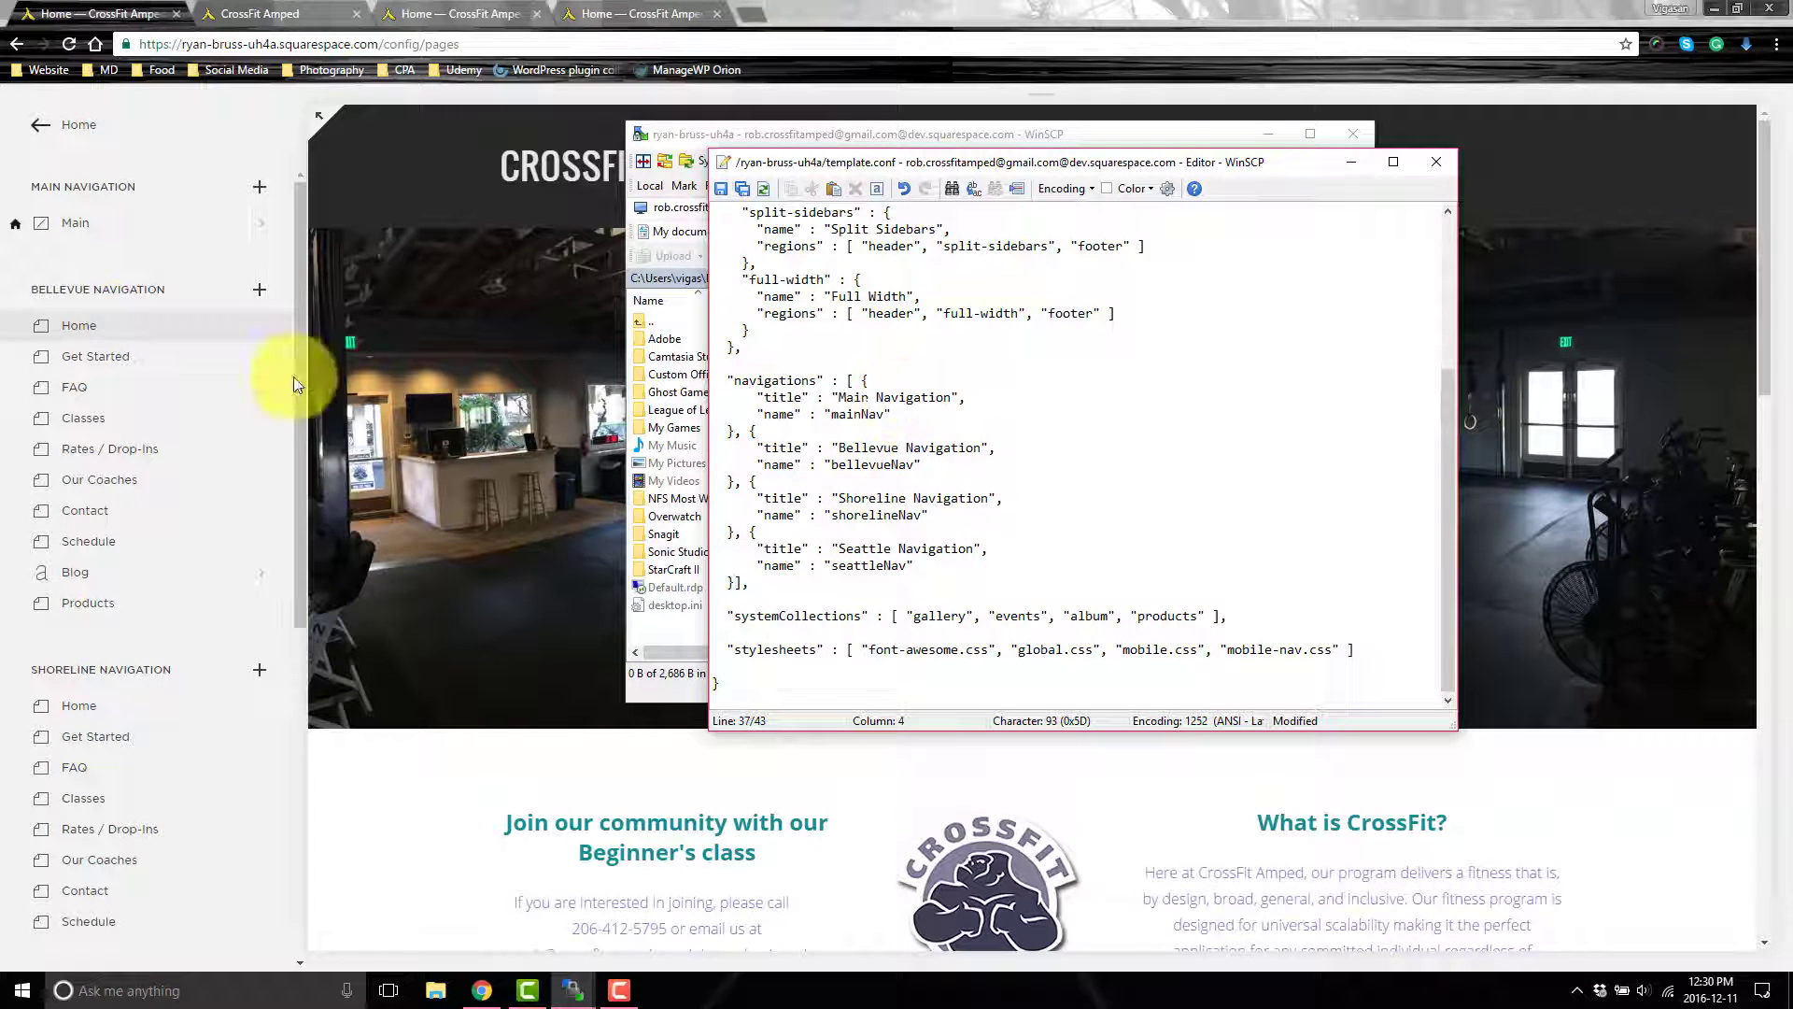
Save template.conf to the server with Main, Bellevue, Shoreline and Seattle navigations listed
drag(846, 445, 761, 467)
click(778, 464)
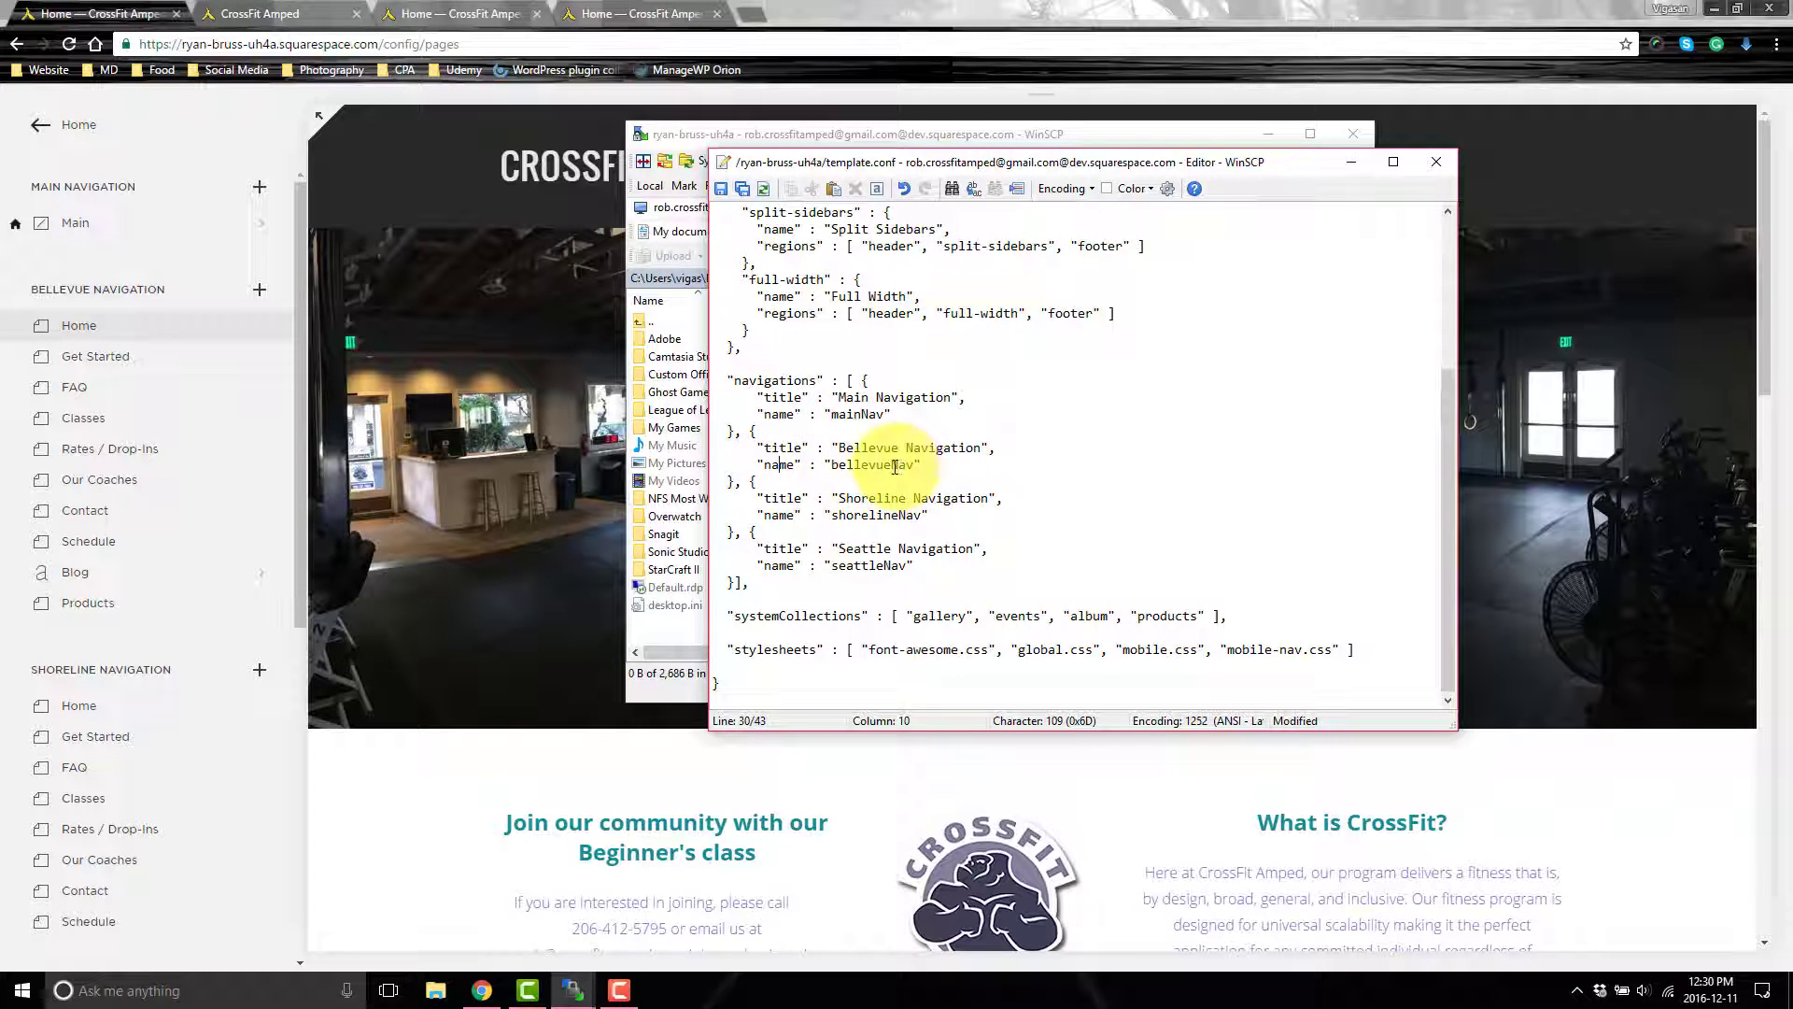
key(ctrl+s)
drag(1256, 179, 739, 176)
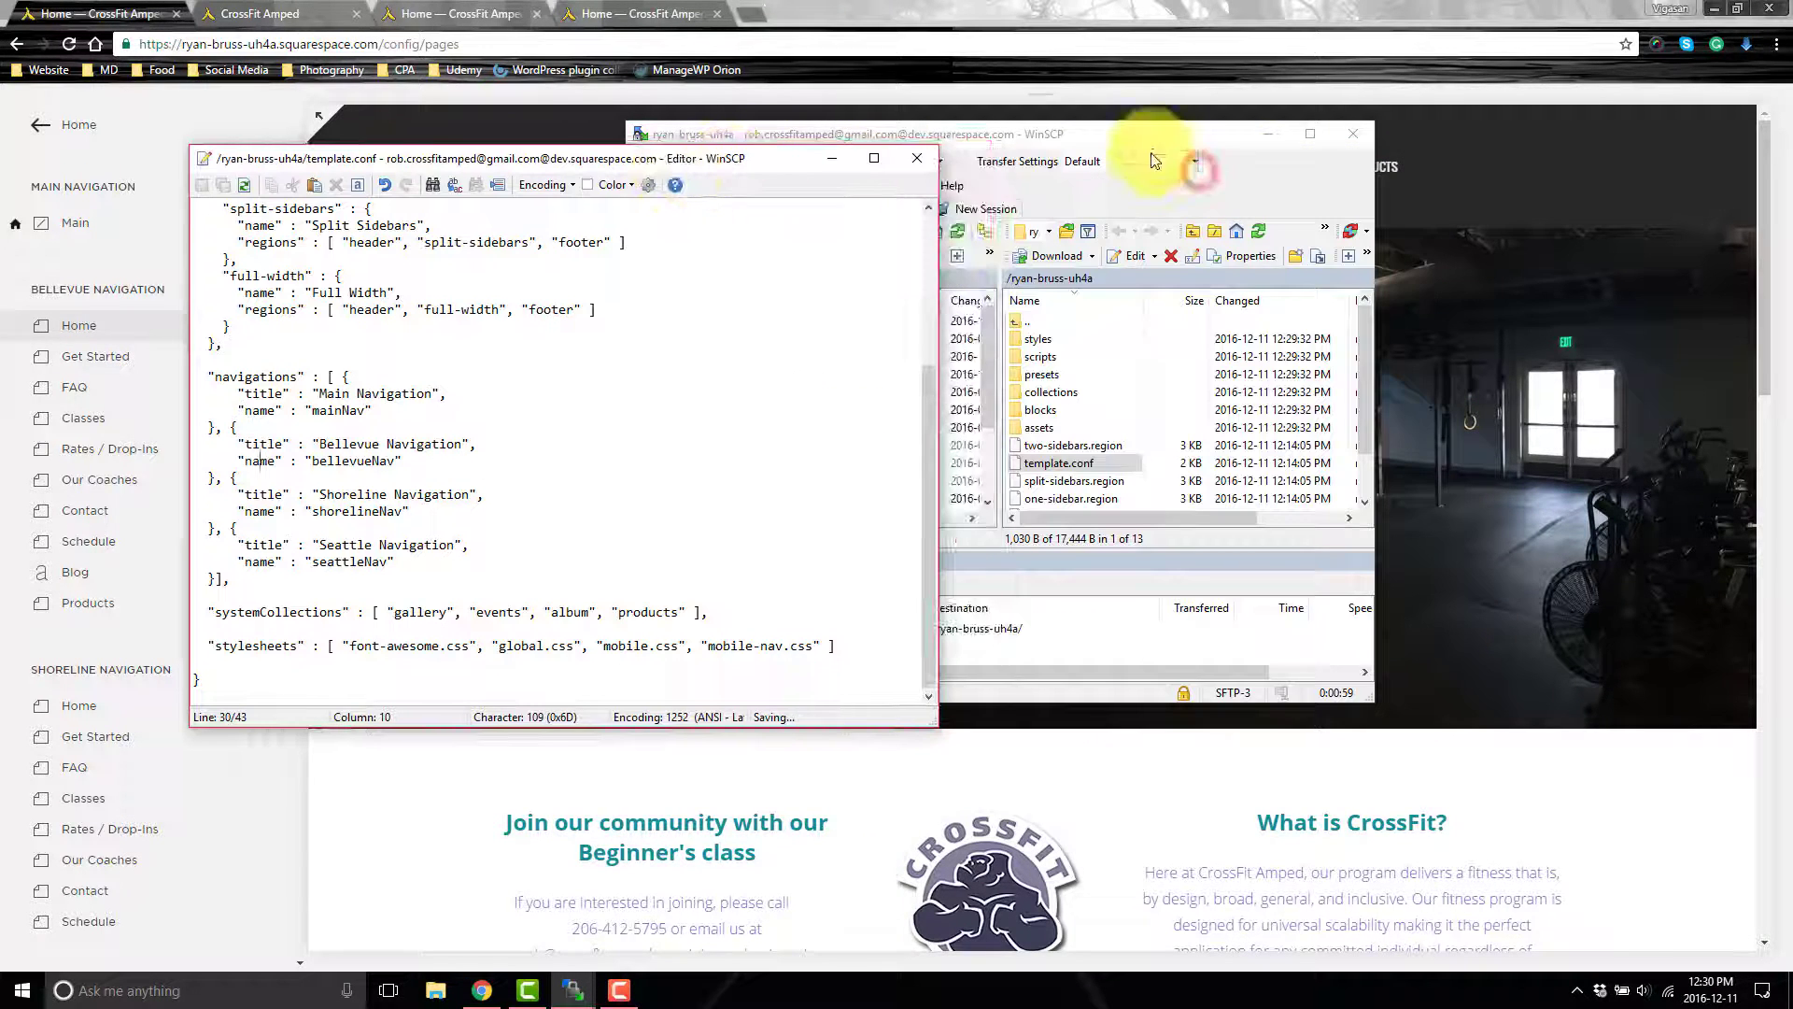
click(1052, 142)
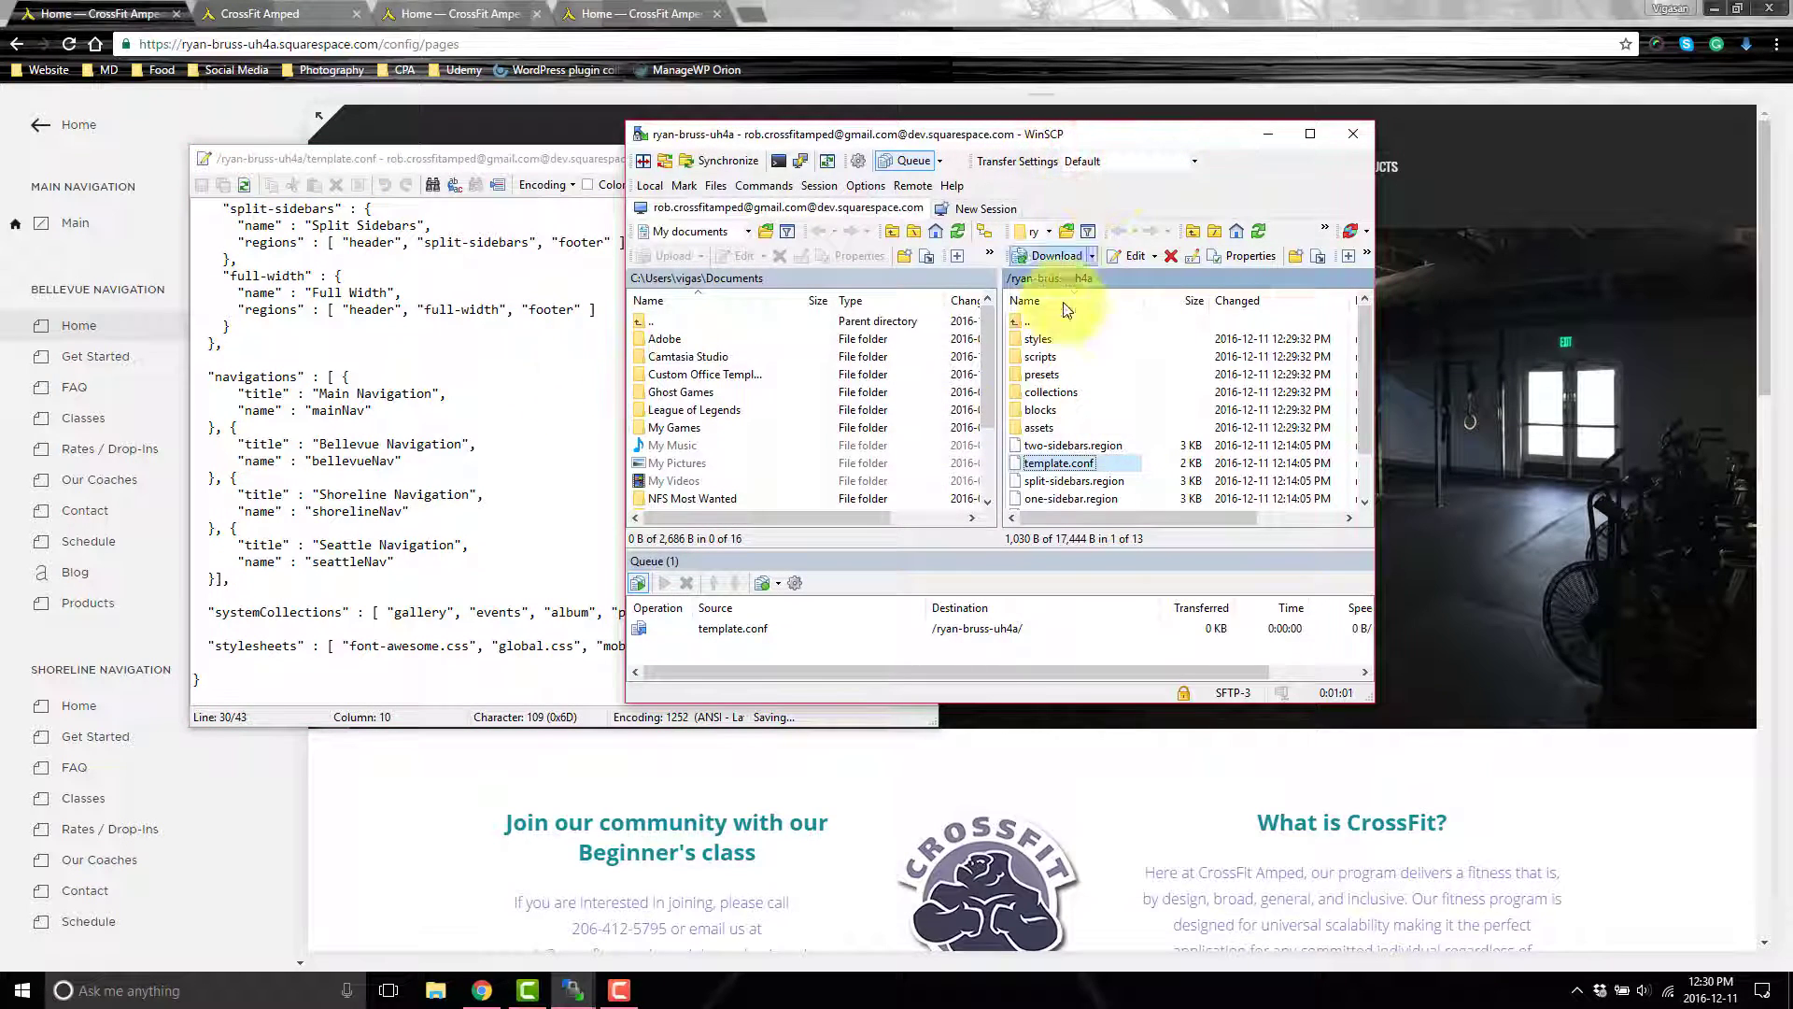
scroll(1091, 451, down, 1)
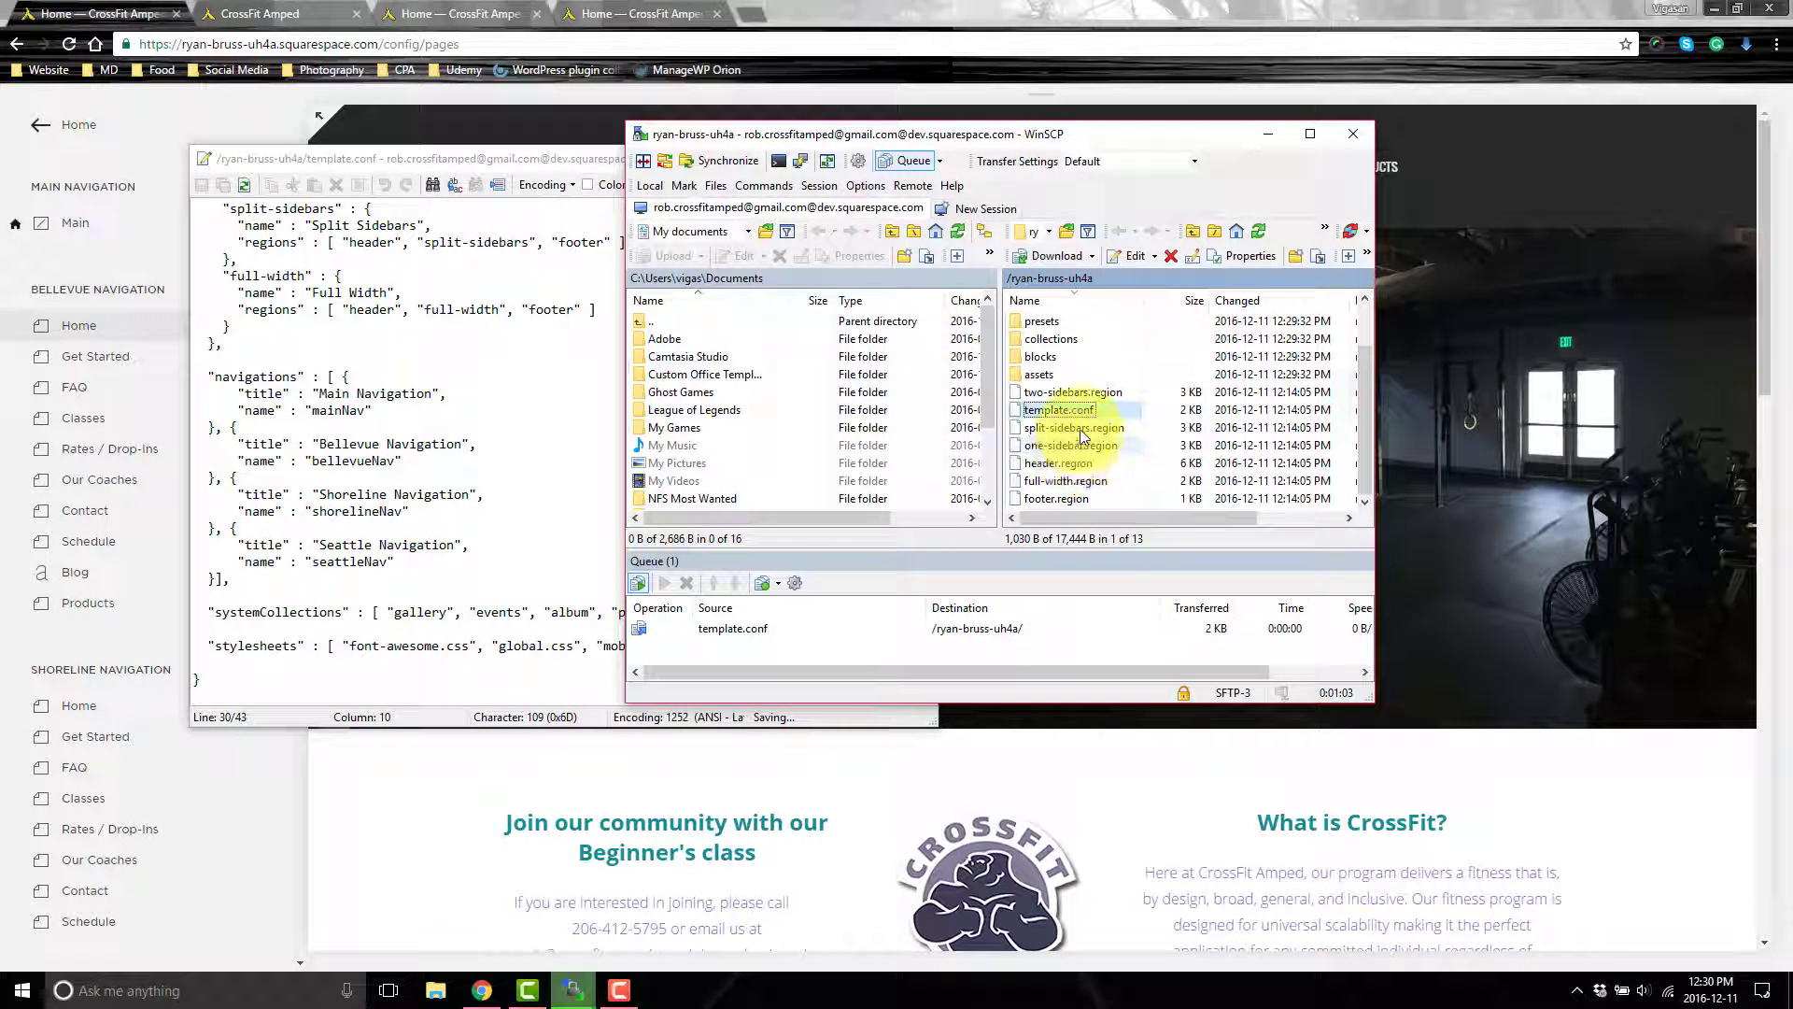
double_click(1083, 467)
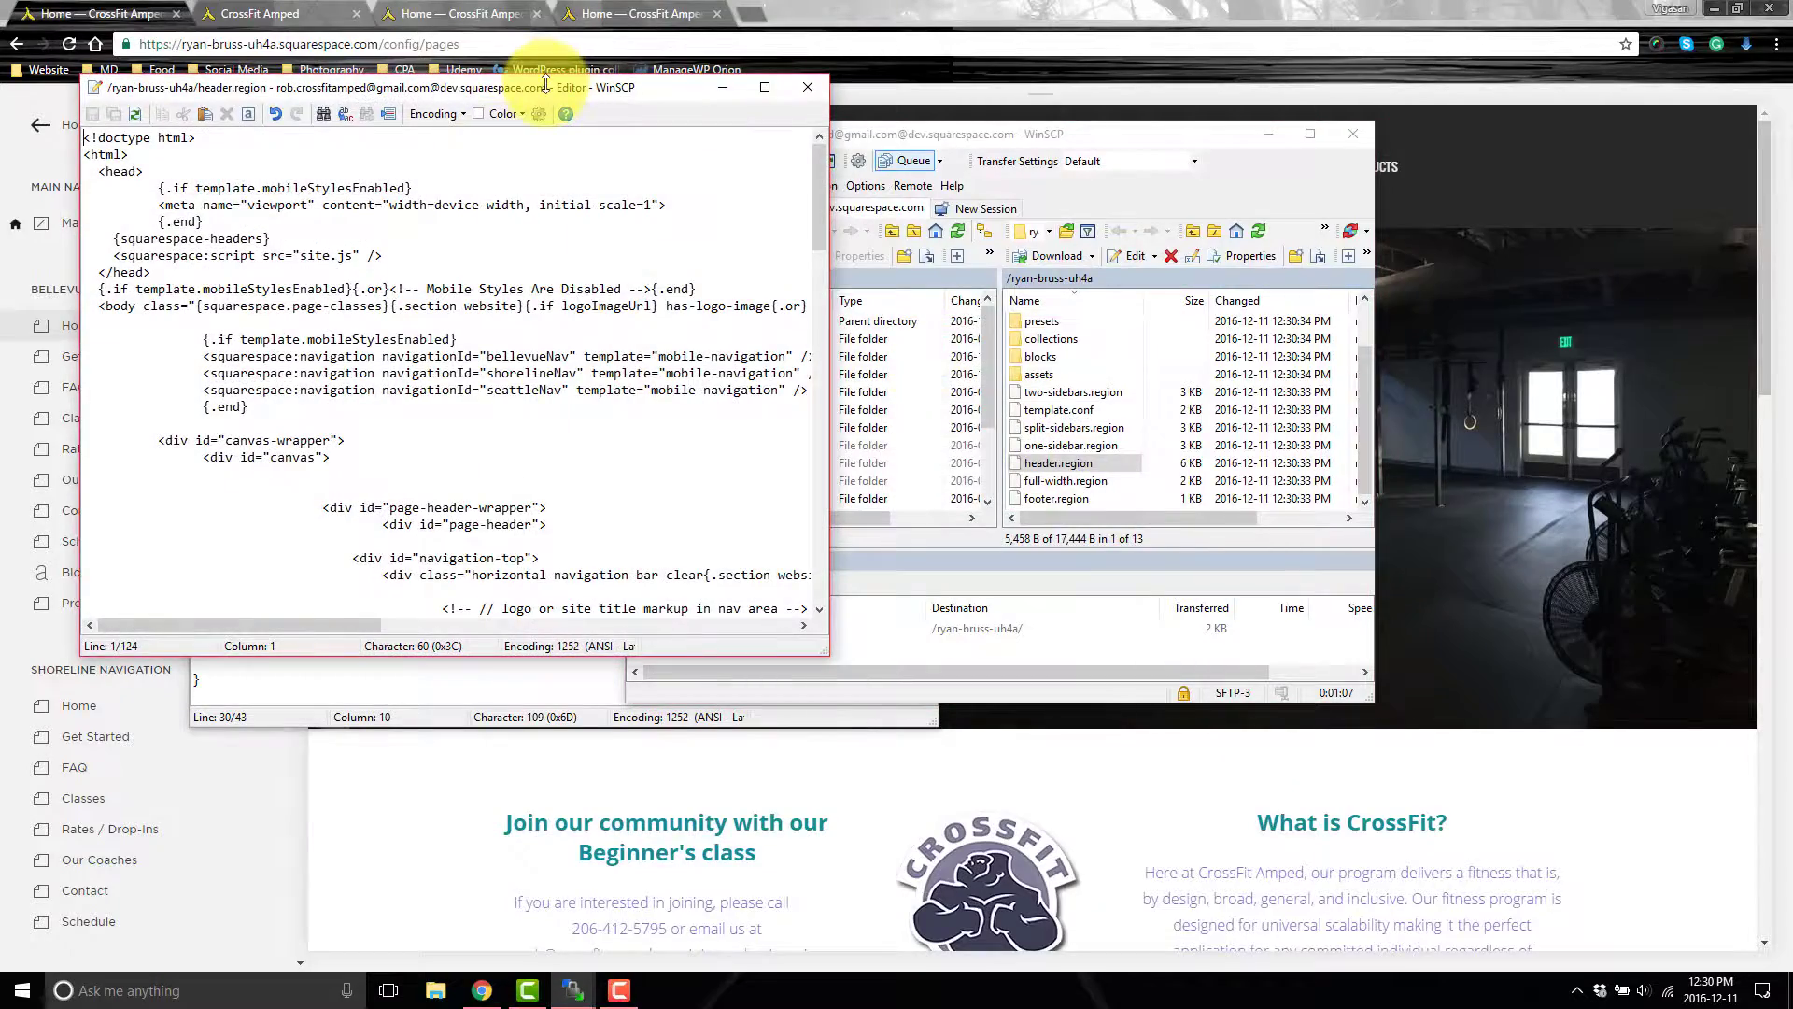
drag(547, 85, 1789, 220)
click(762, 422)
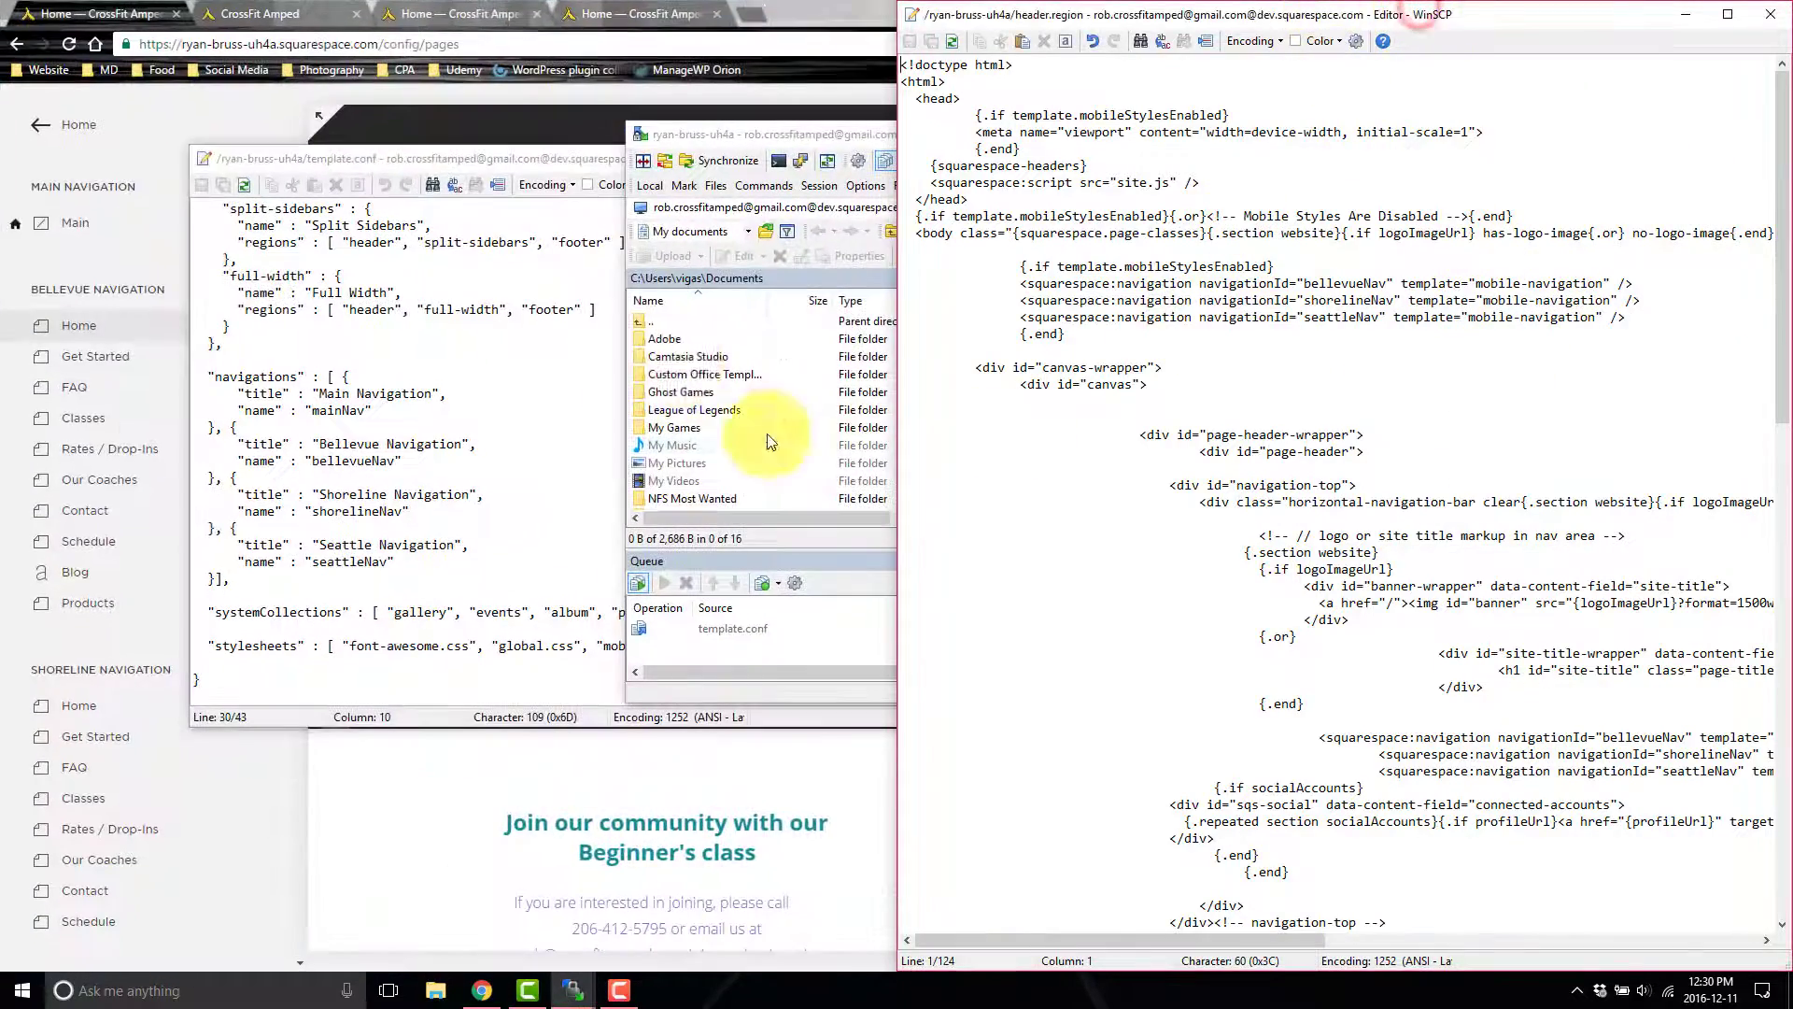
click(484, 162)
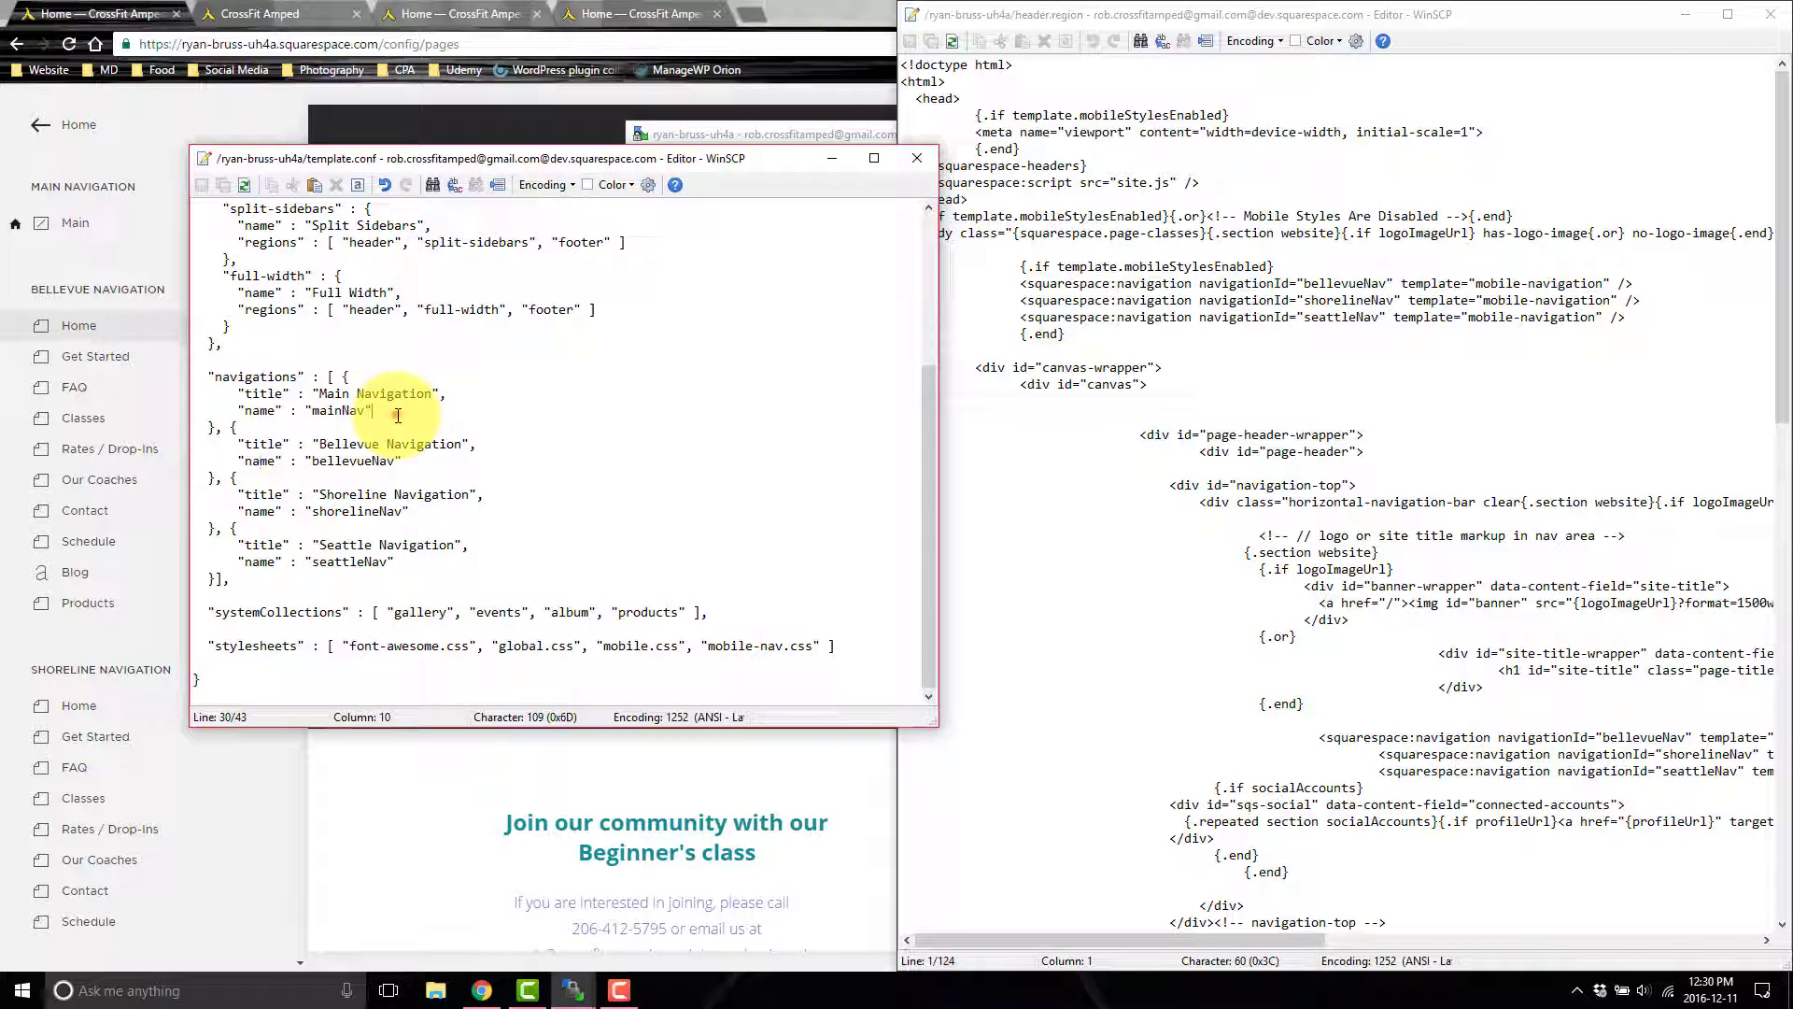
drag(397, 415, 192, 393)
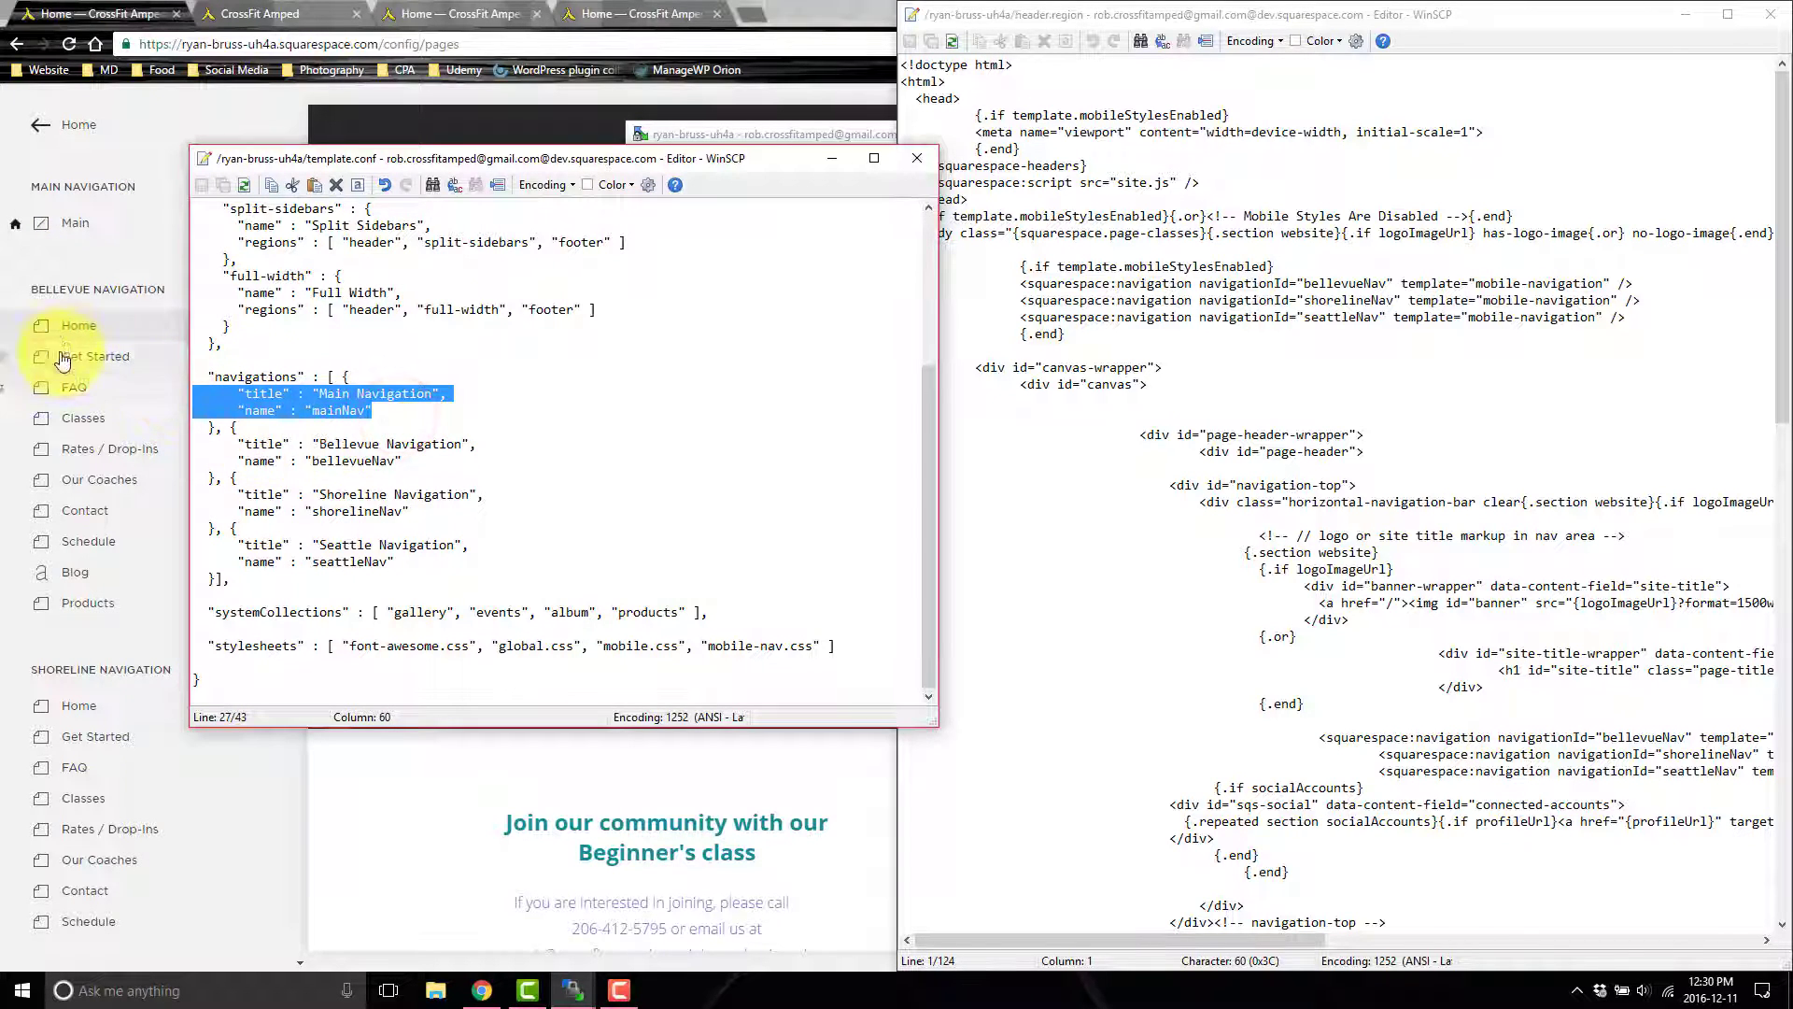
click(1438, 325)
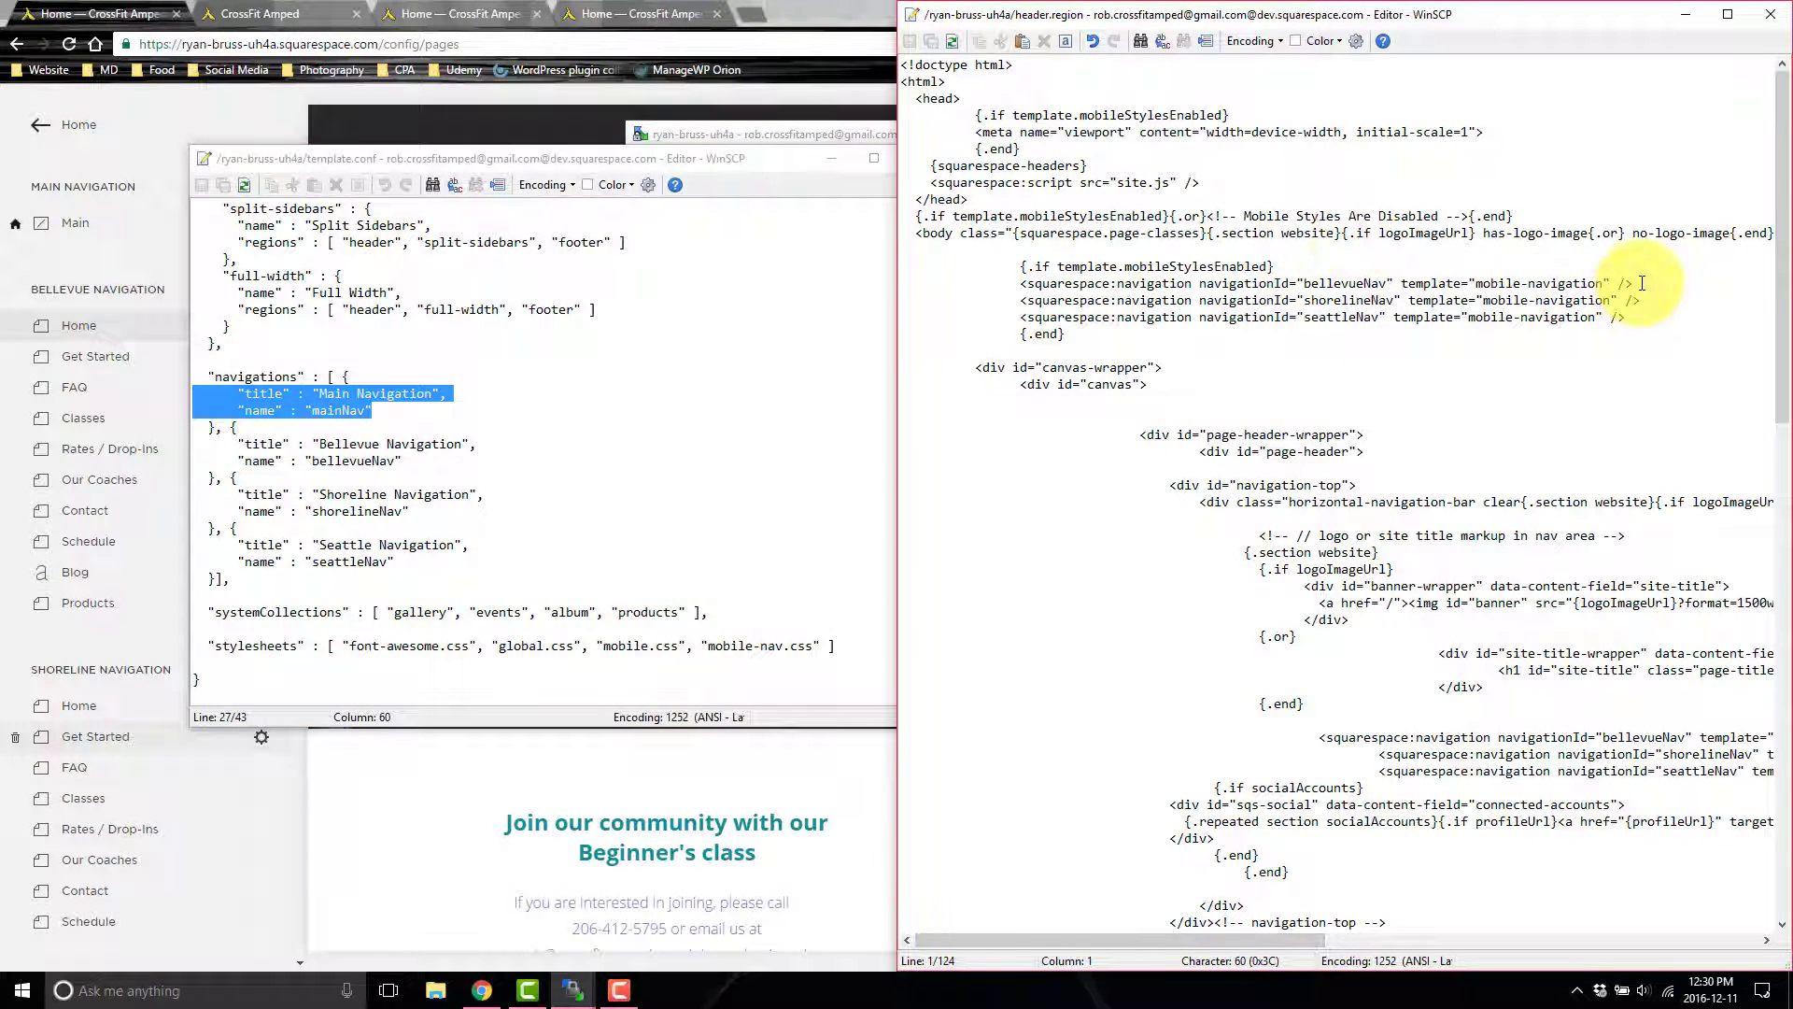
drag(1642, 283, 901, 283)
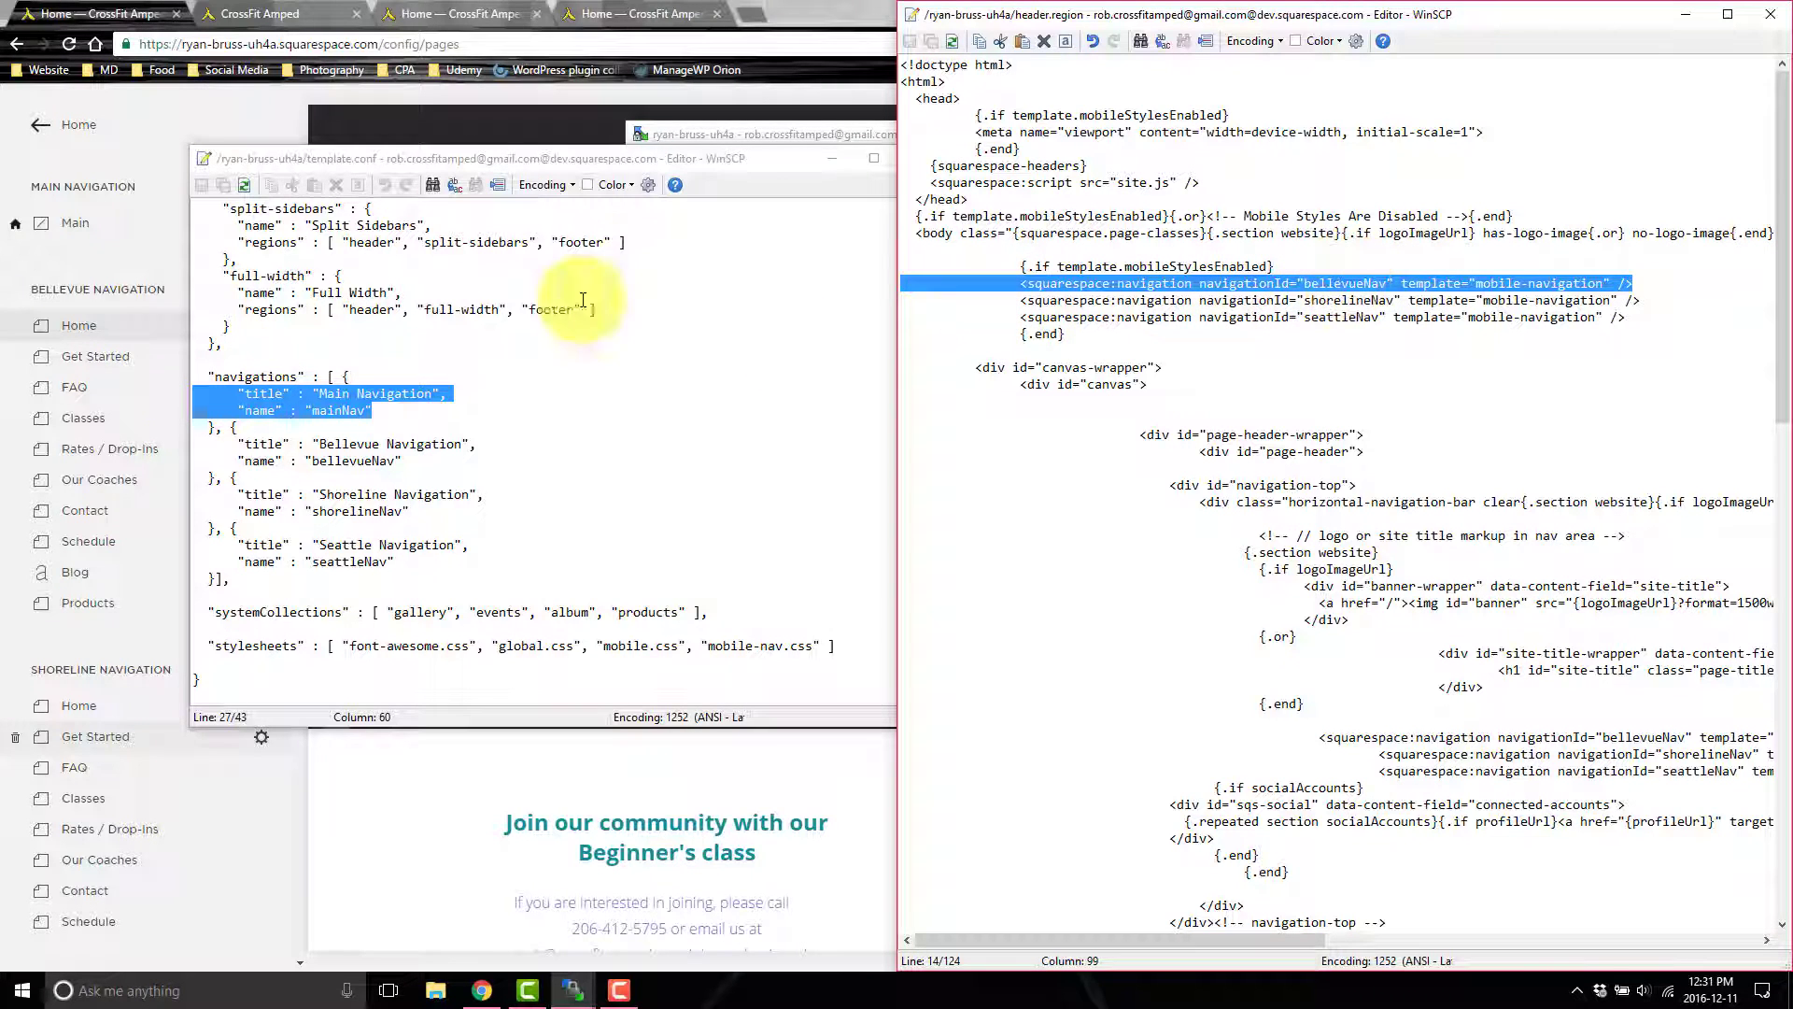
click(356, 393)
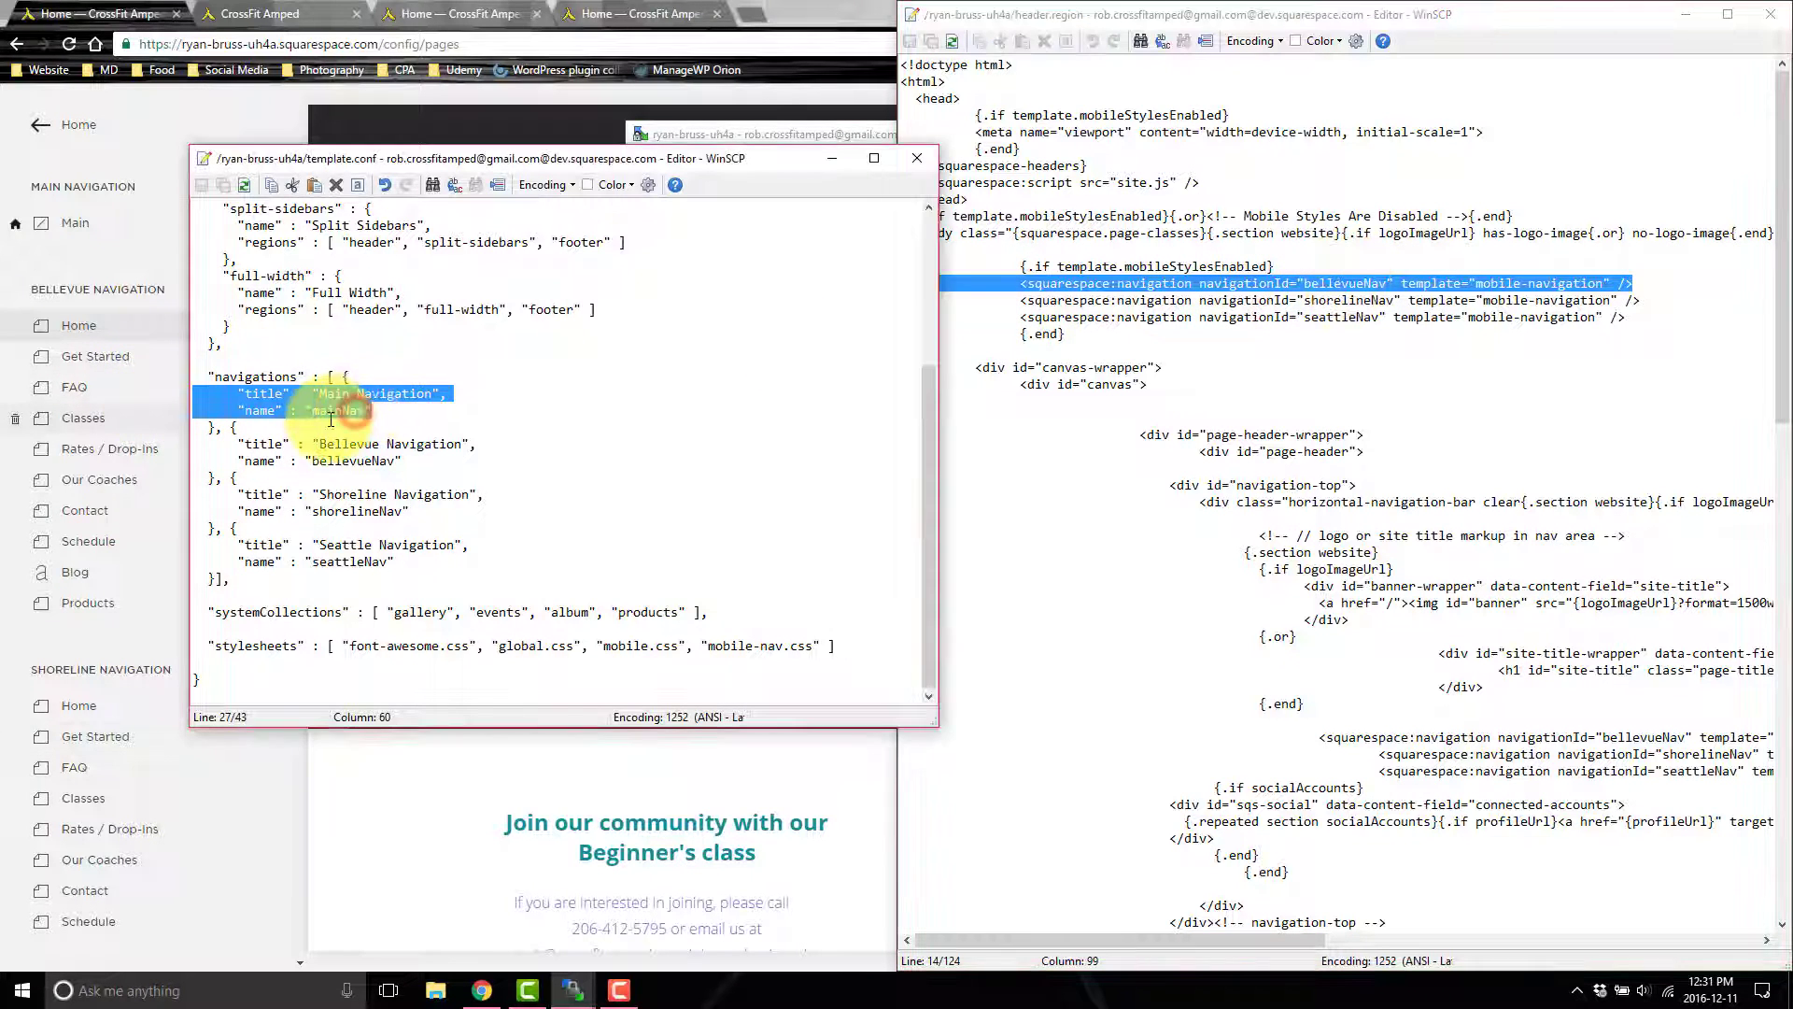
click(378, 445)
scroll(1407, 494, down, 3)
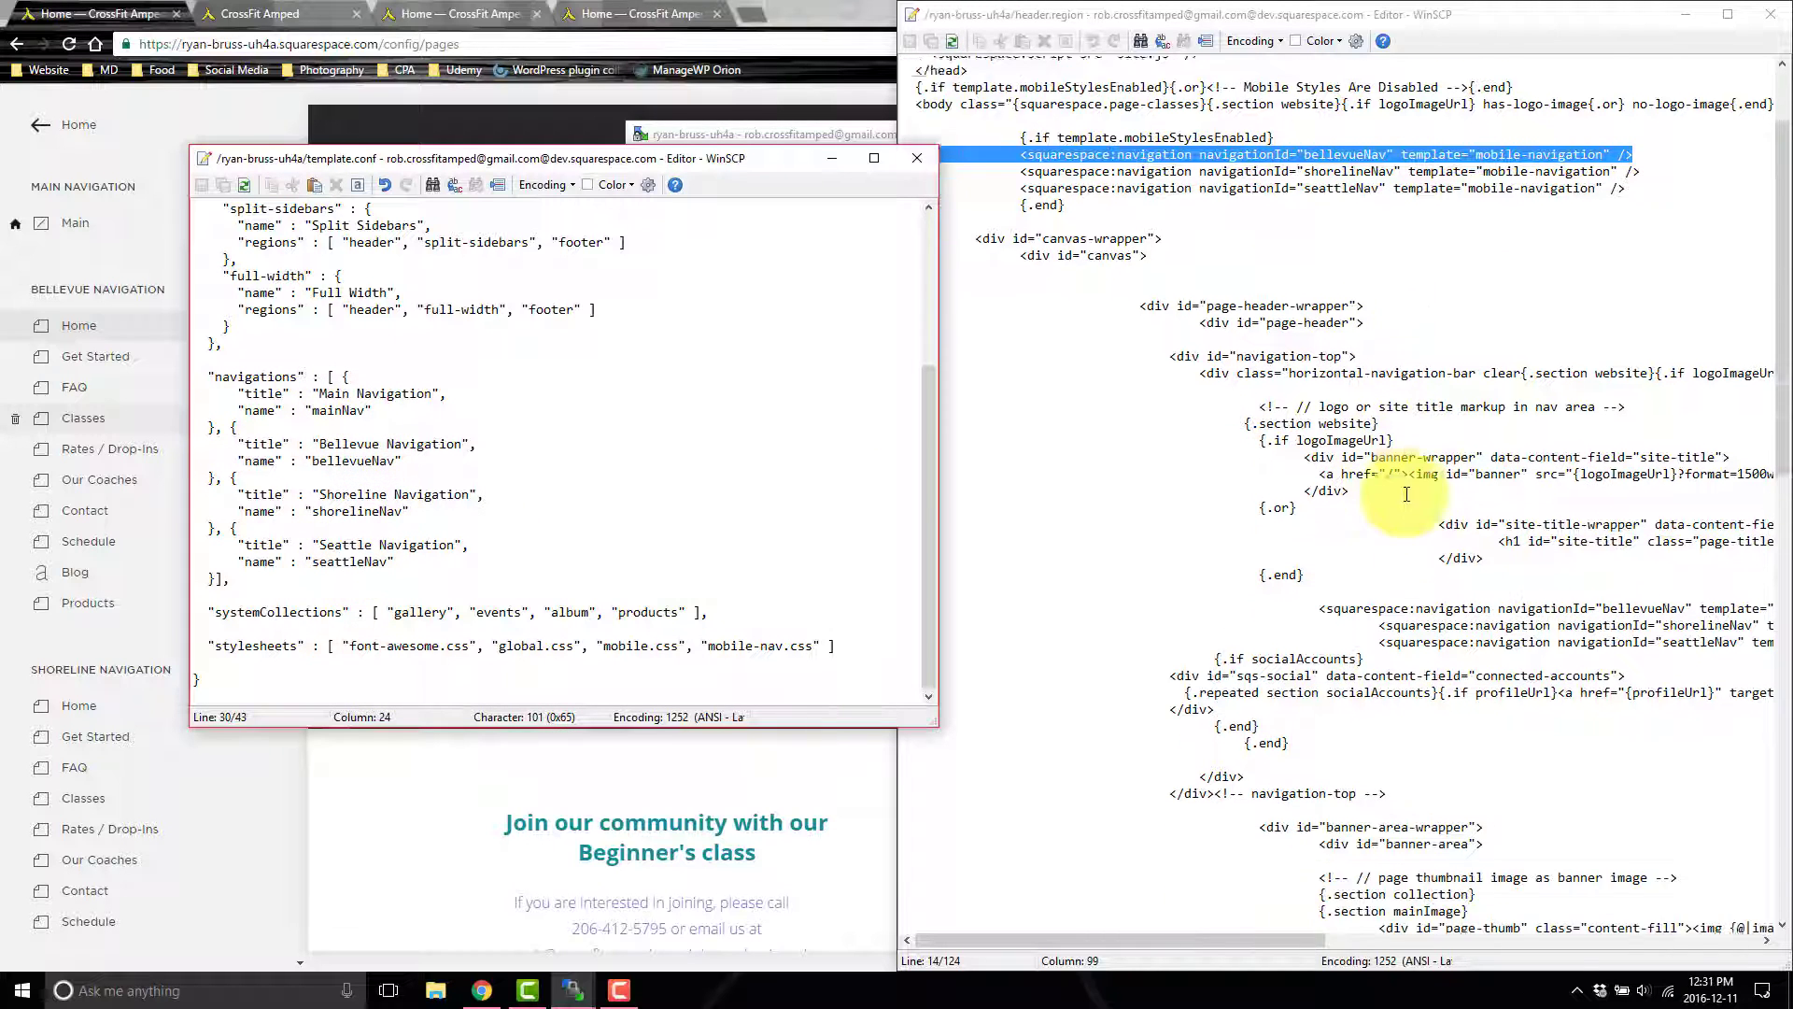
scroll(1406, 494, down, 2)
click(1289, 941)
drag(1289, 942, 1397, 939)
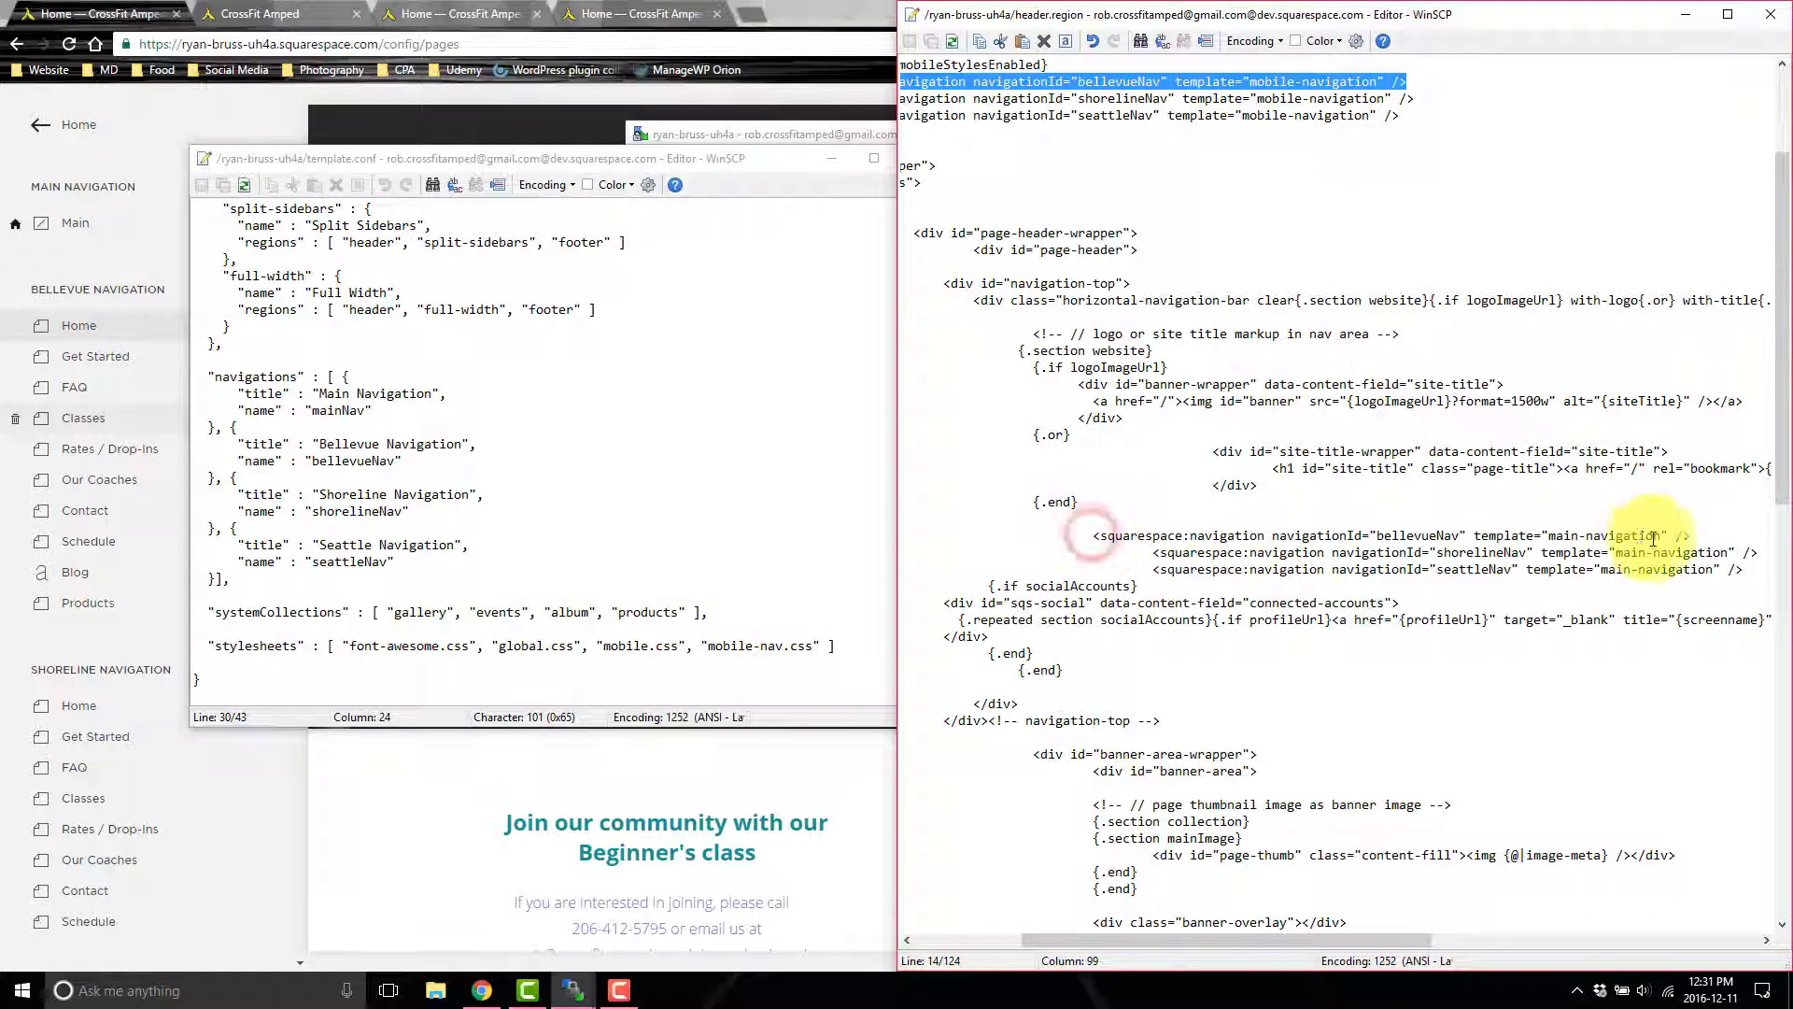
click(1698, 539)
shift+click(1093, 537)
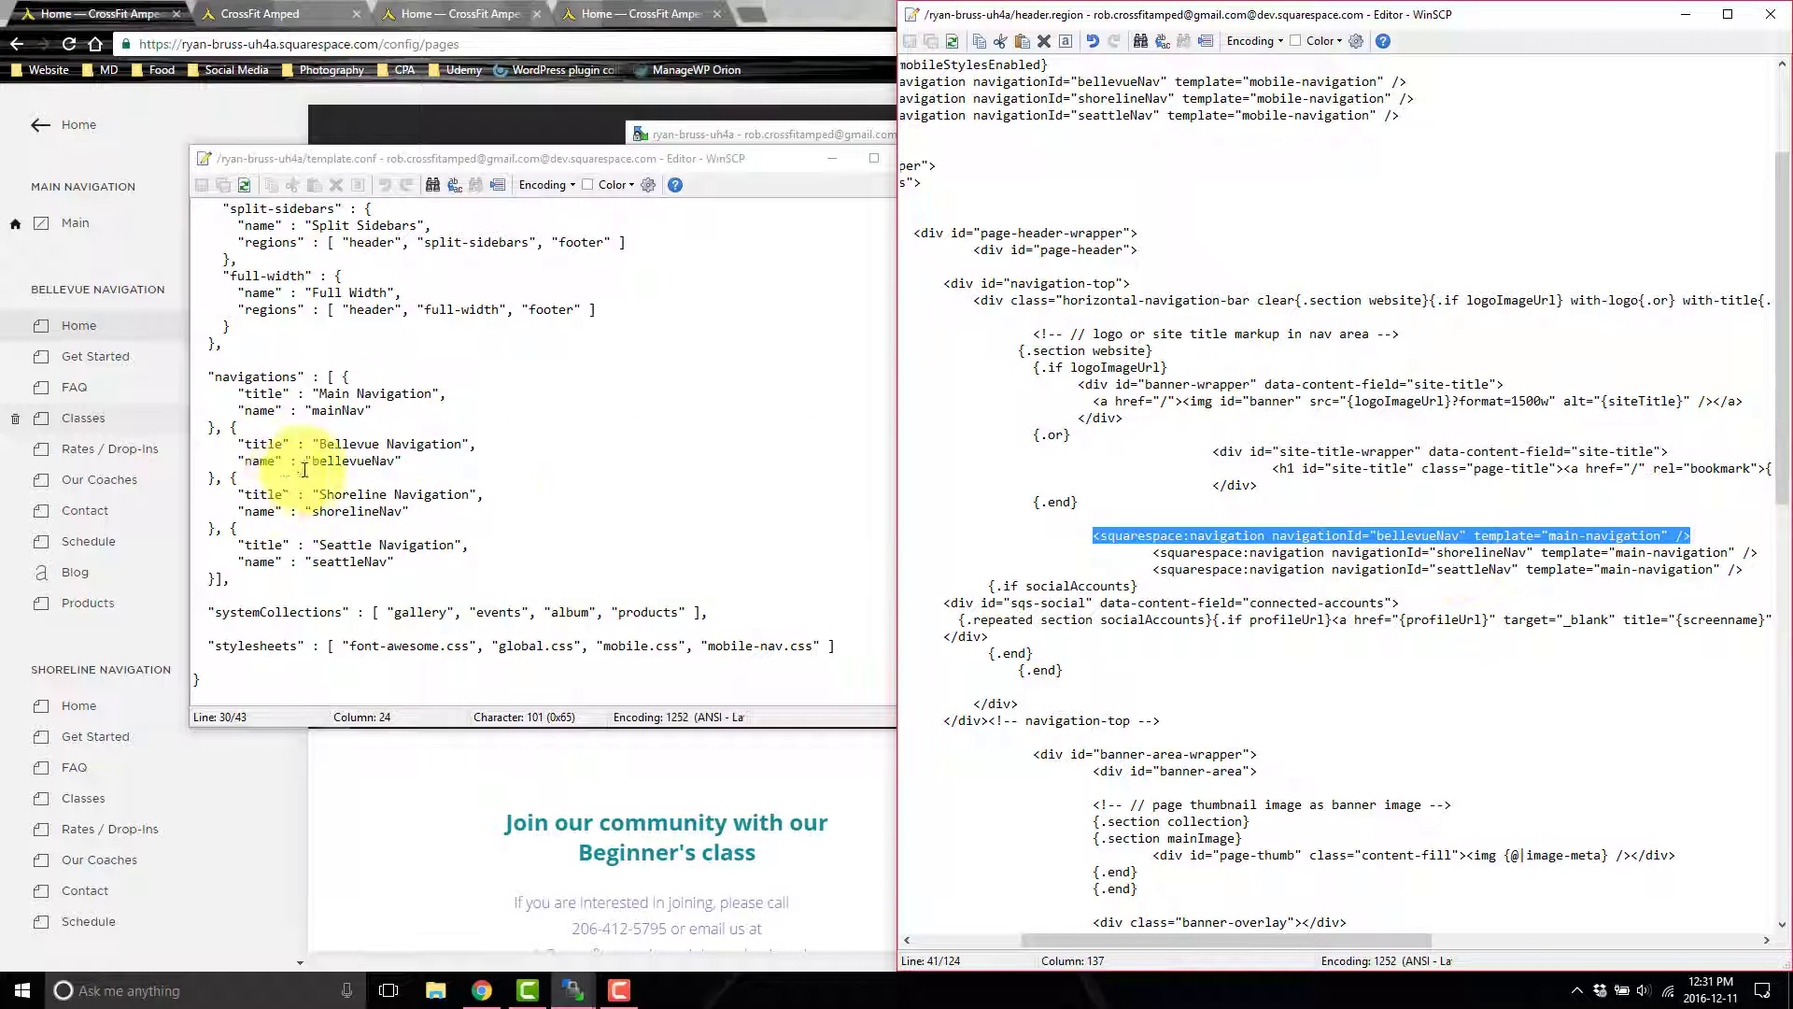
scroll(1231, 494, down, 2)
scroll(1480, 737, down, 17)
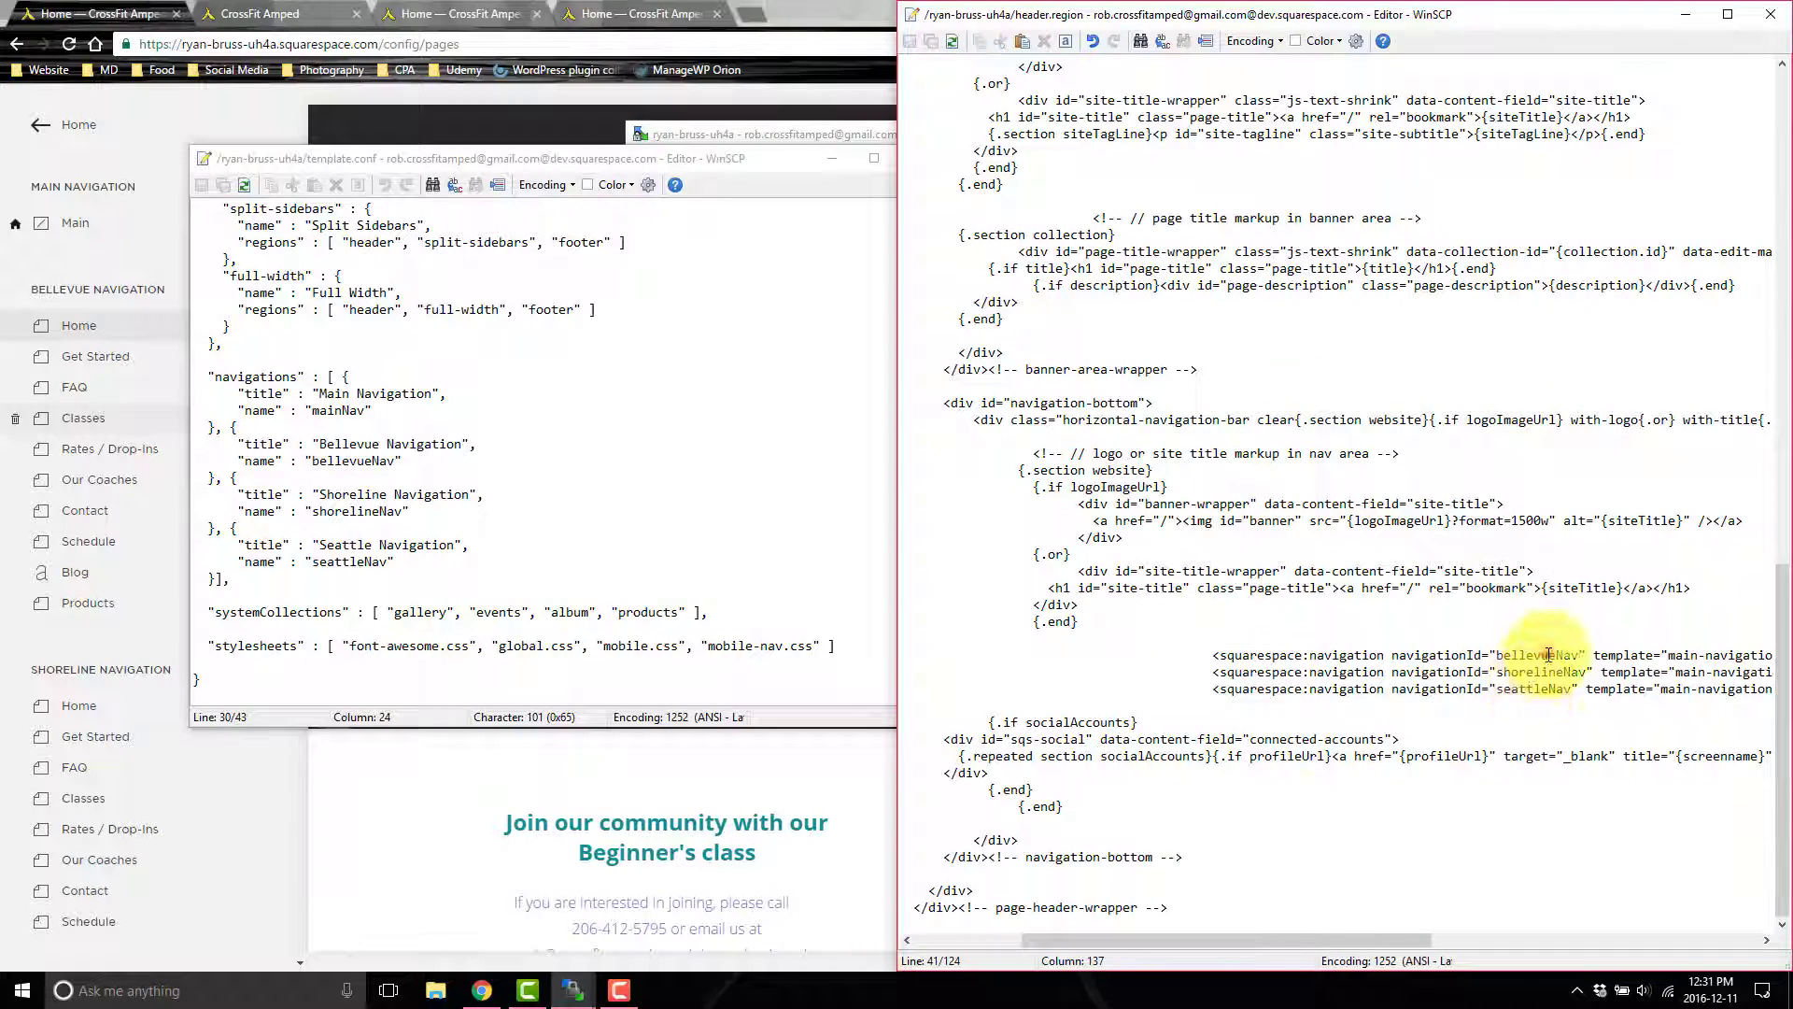
drag(1281, 937, 1368, 938)
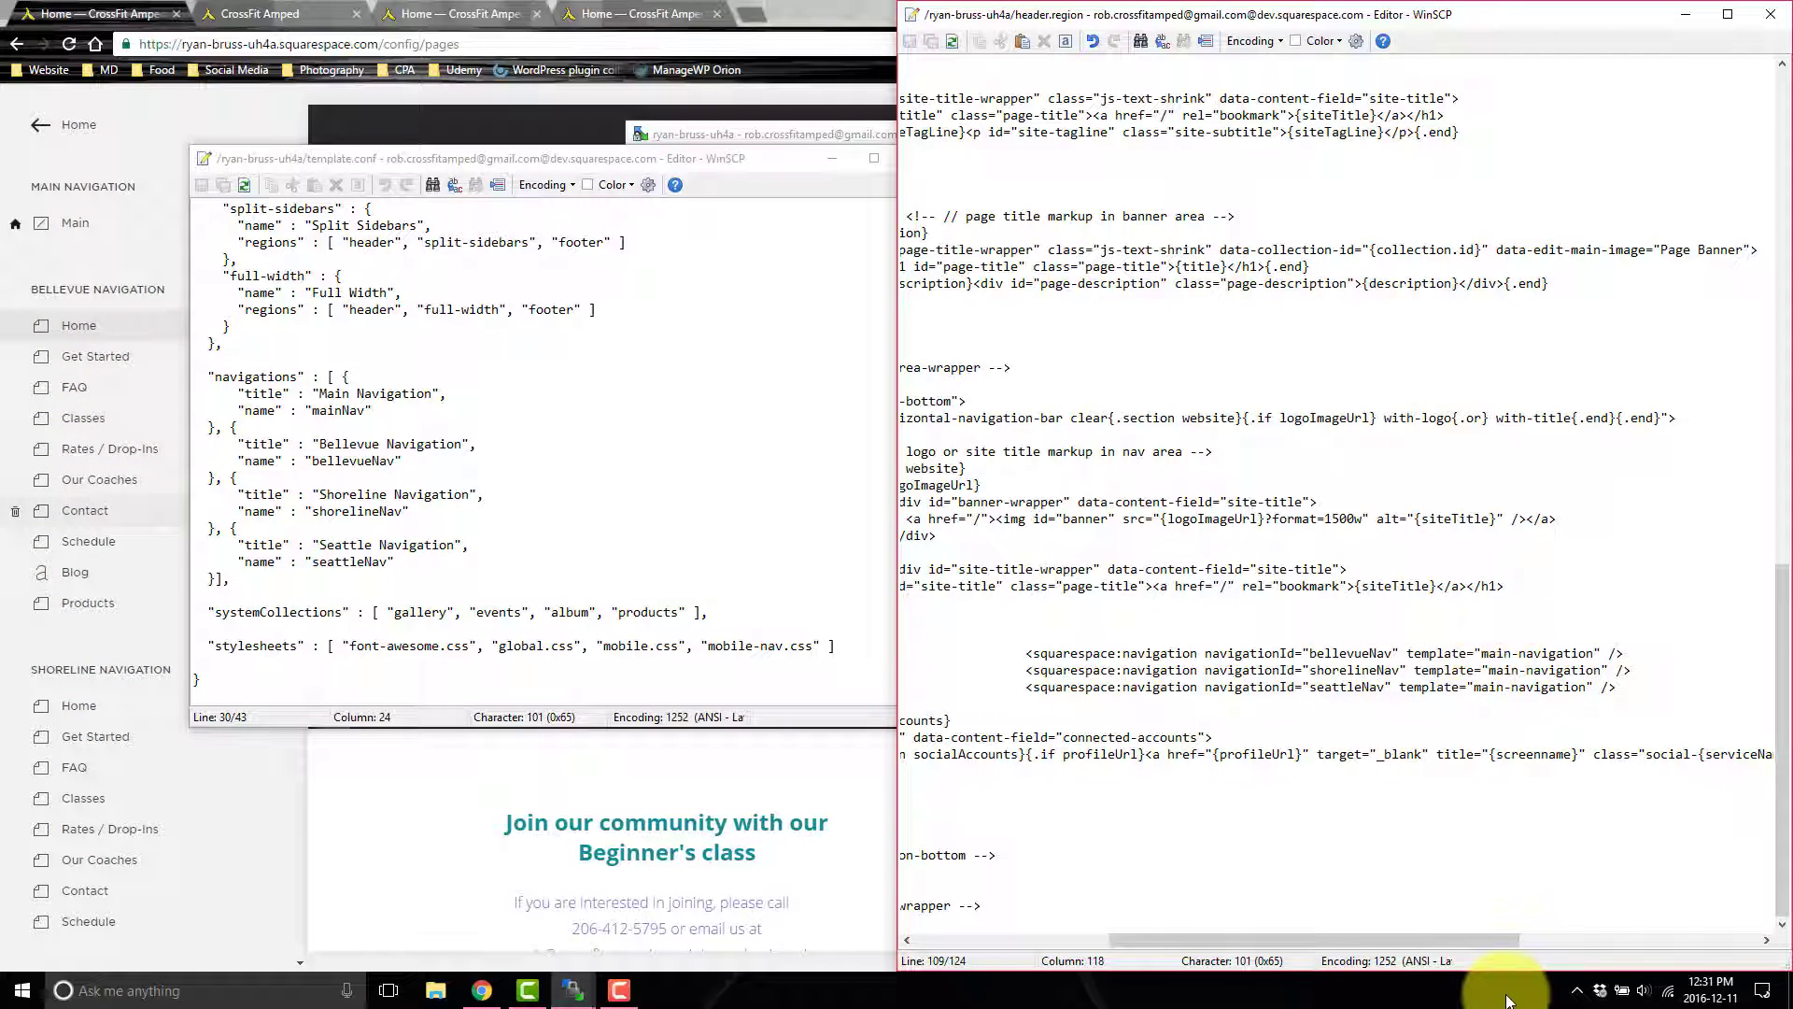
drag(1495, 941, 1316, 929)
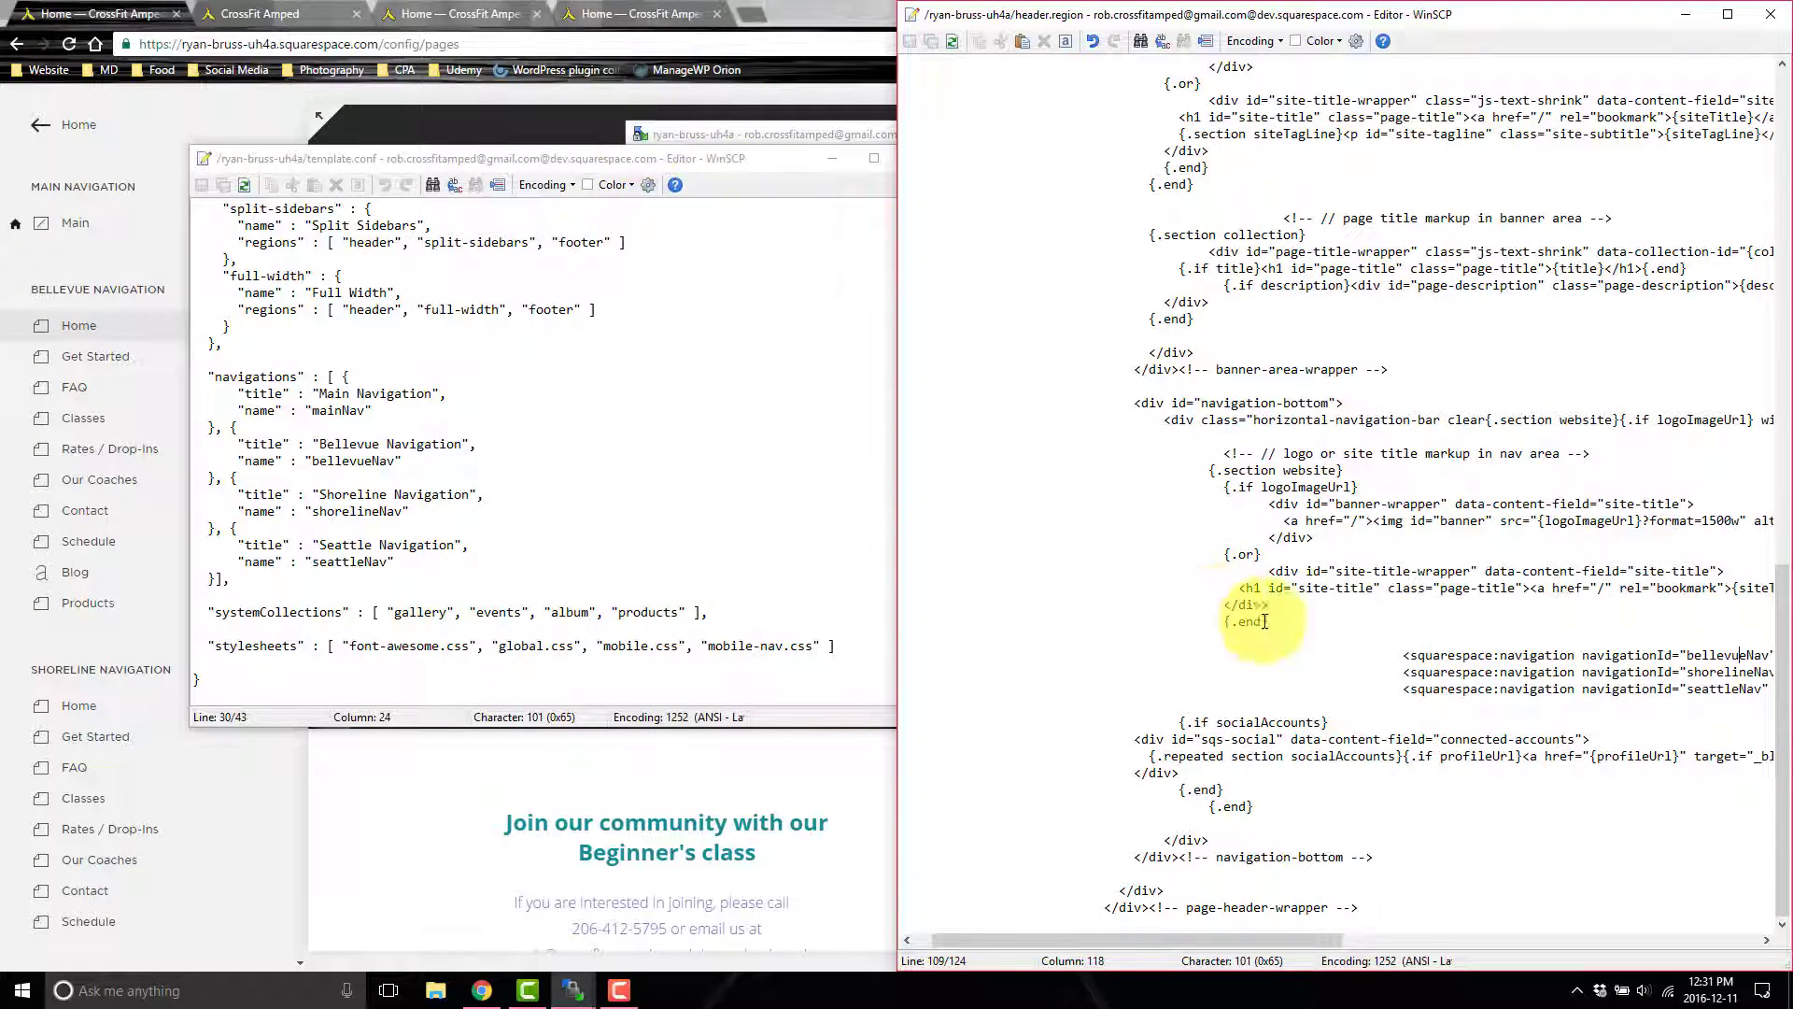
scroll(1347, 609, up, 12)
scroll(1347, 608, up, 12)
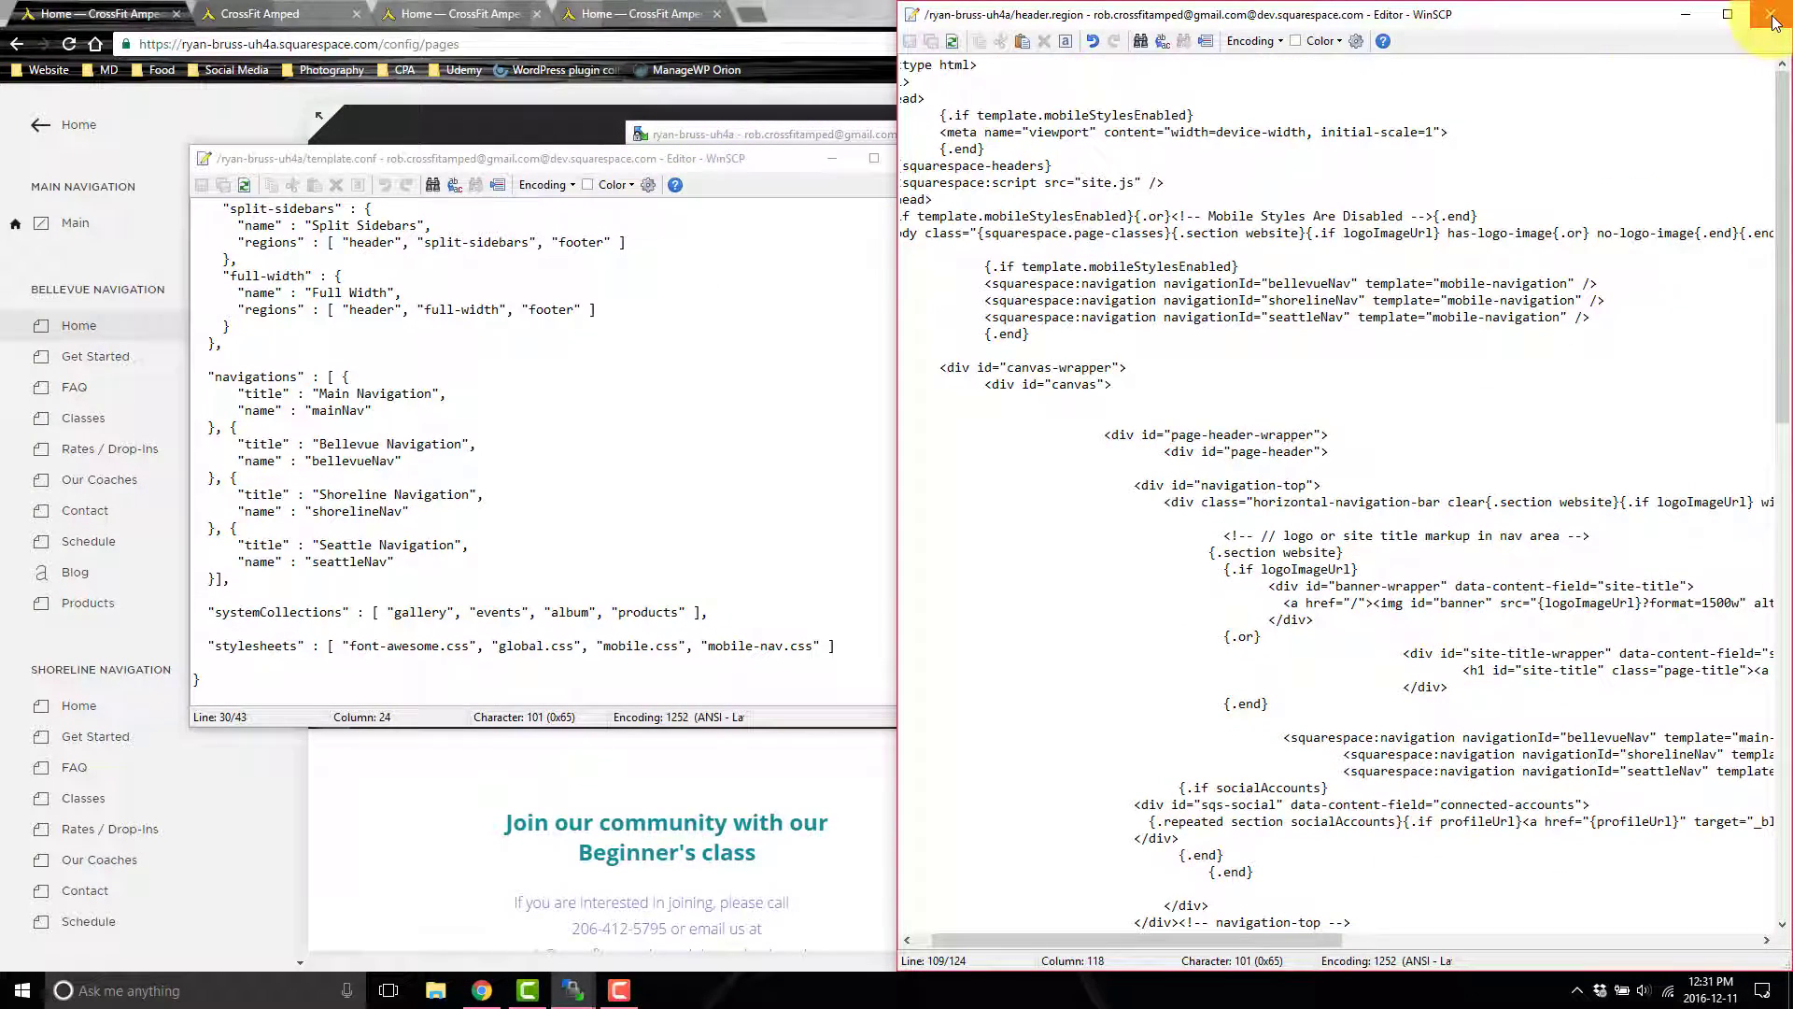
click(1772, 16)
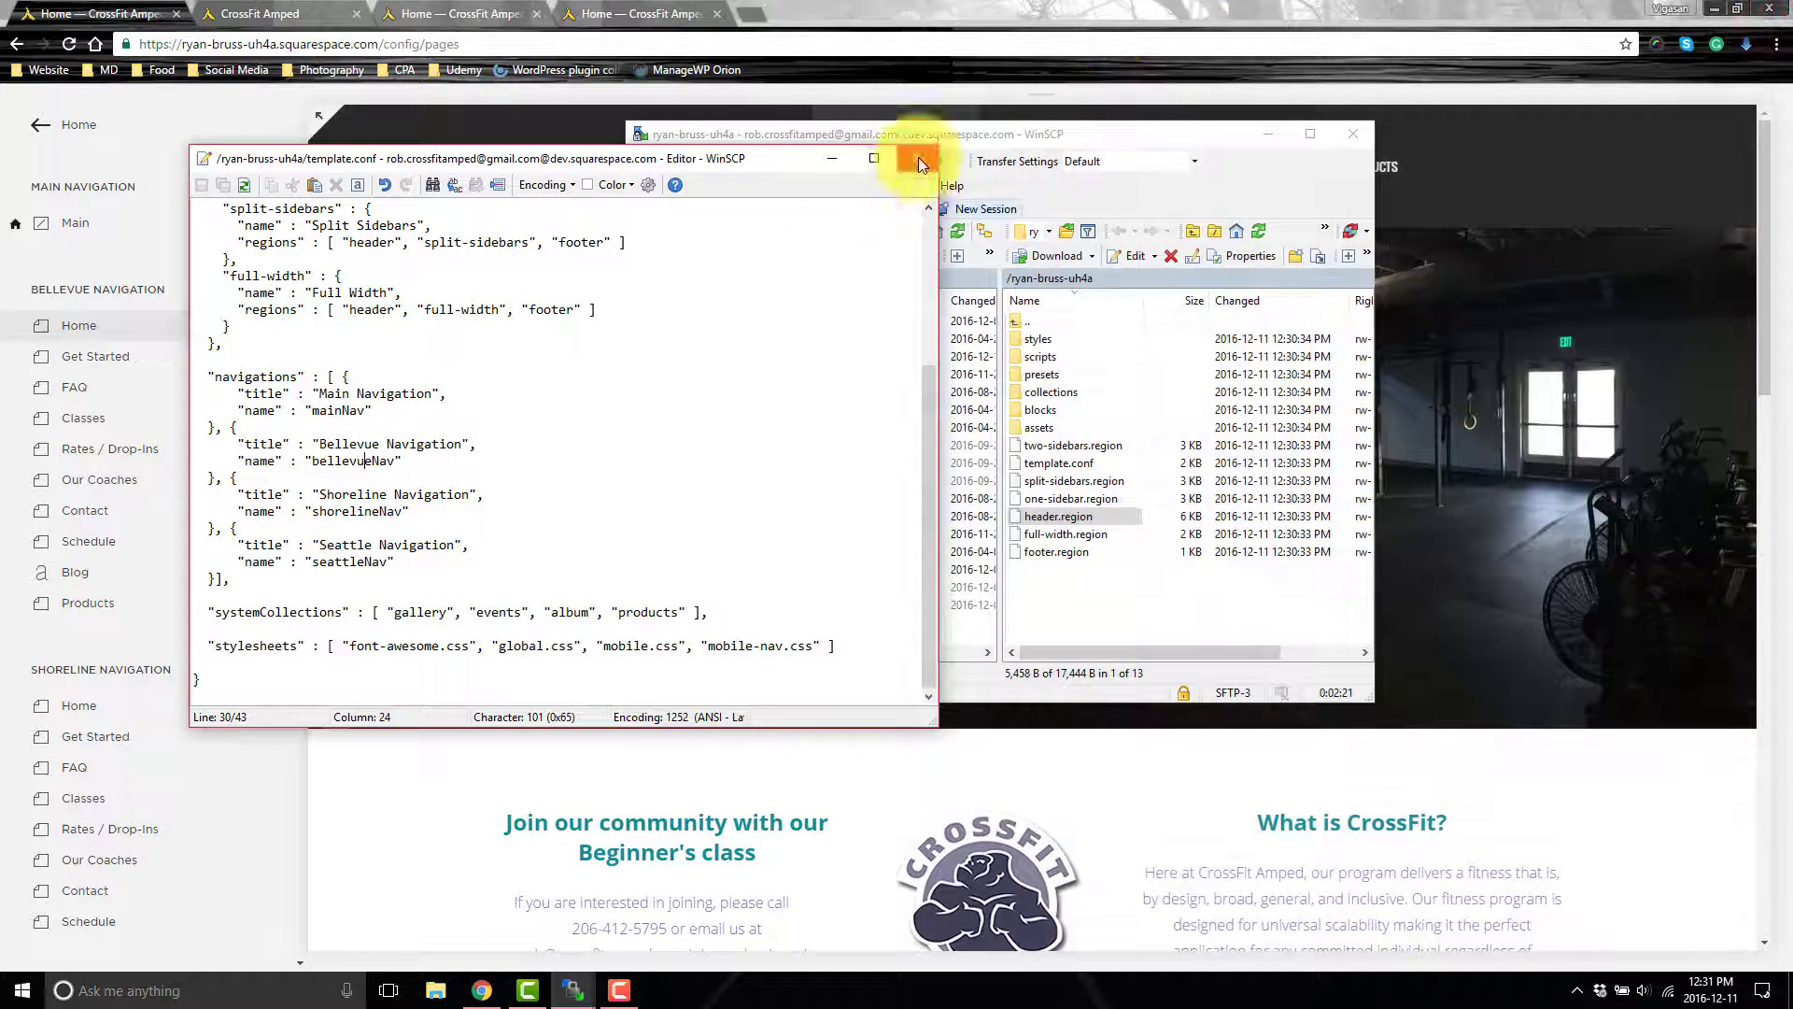
Close the template.conf editor and terminate the WinSCP session
click(920, 160)
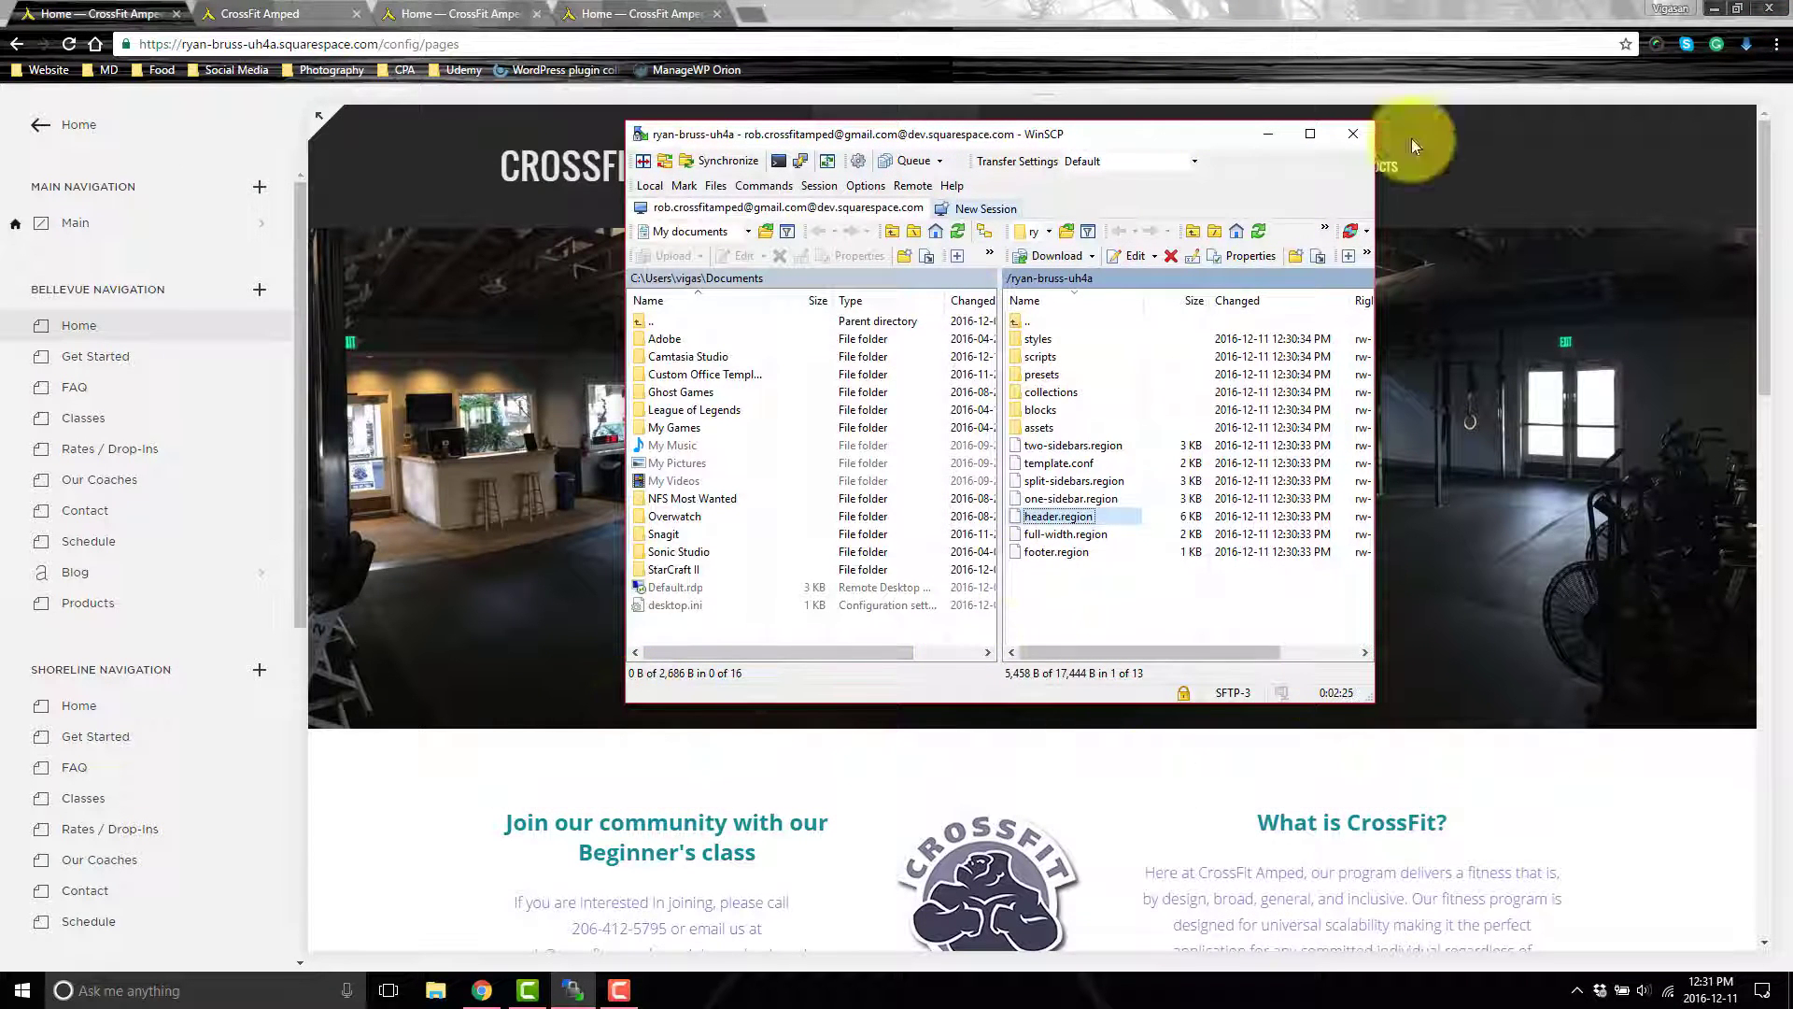
click(1356, 134)
click(1020, 468)
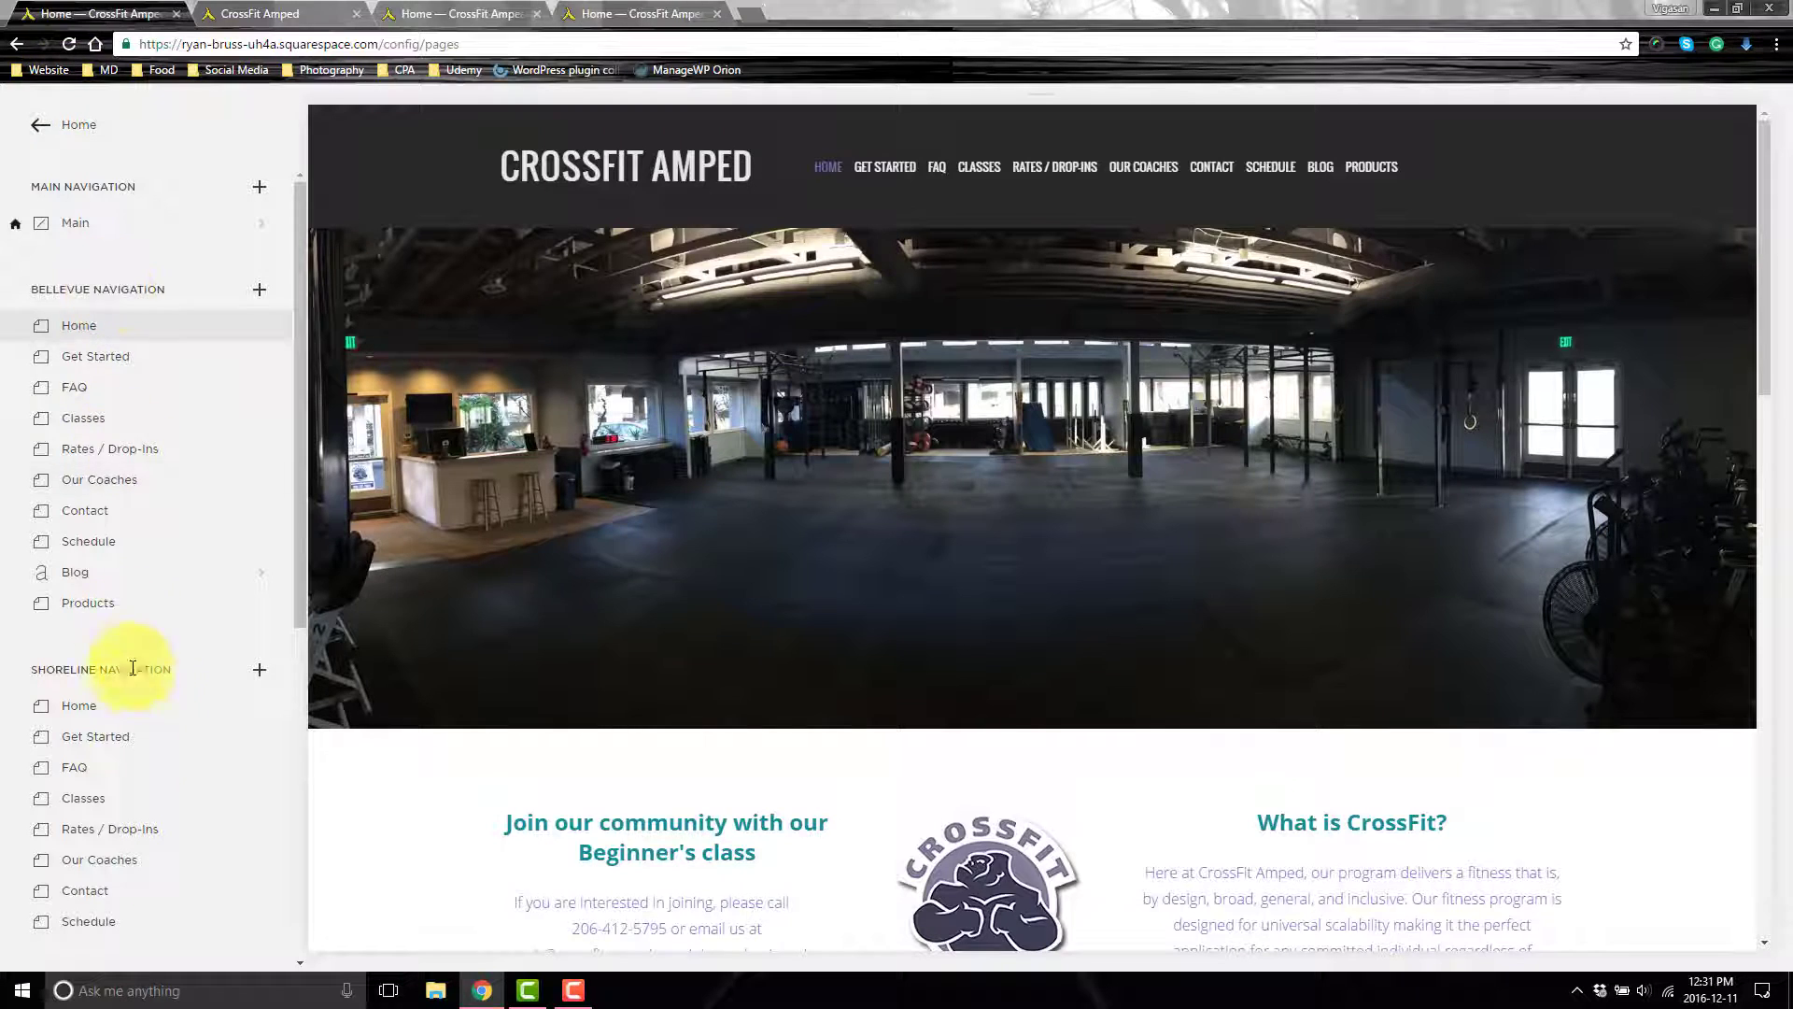
Open page settings for the Seattle Navigation's Home page (/home-3)
scroll(120, 560, down, 6)
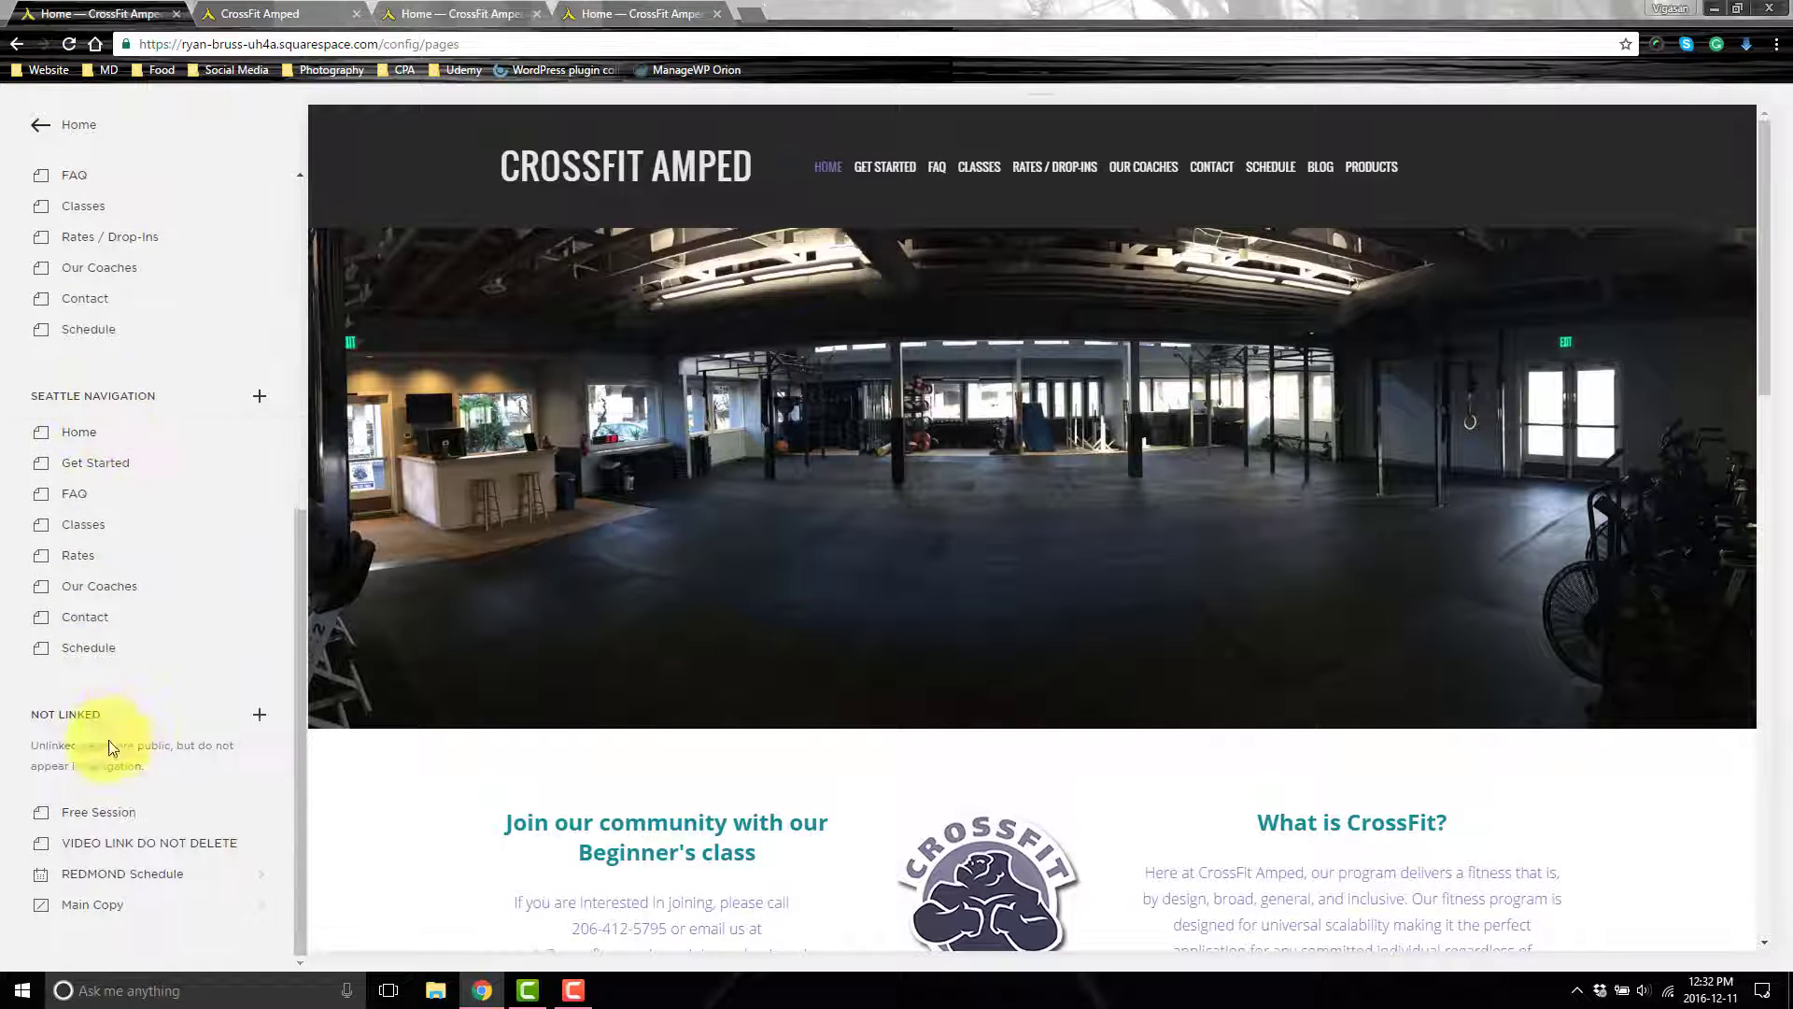
drag(102, 819, 142, 783)
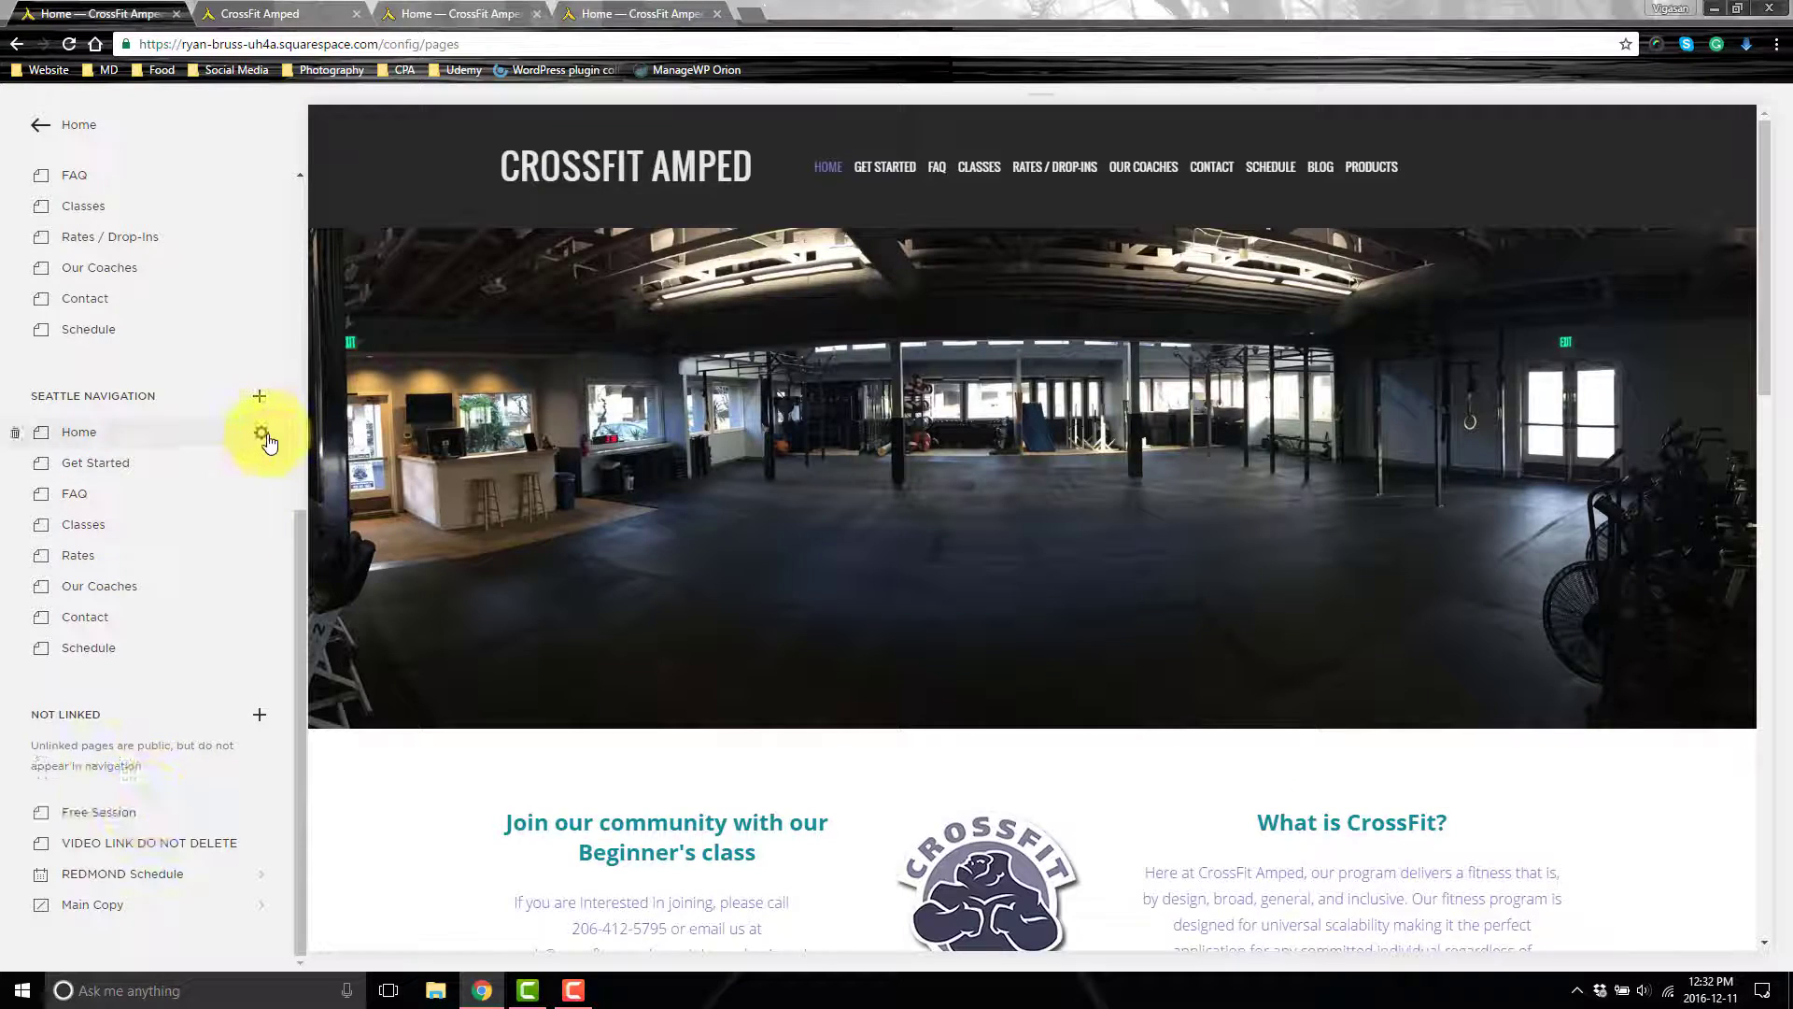
click(265, 434)
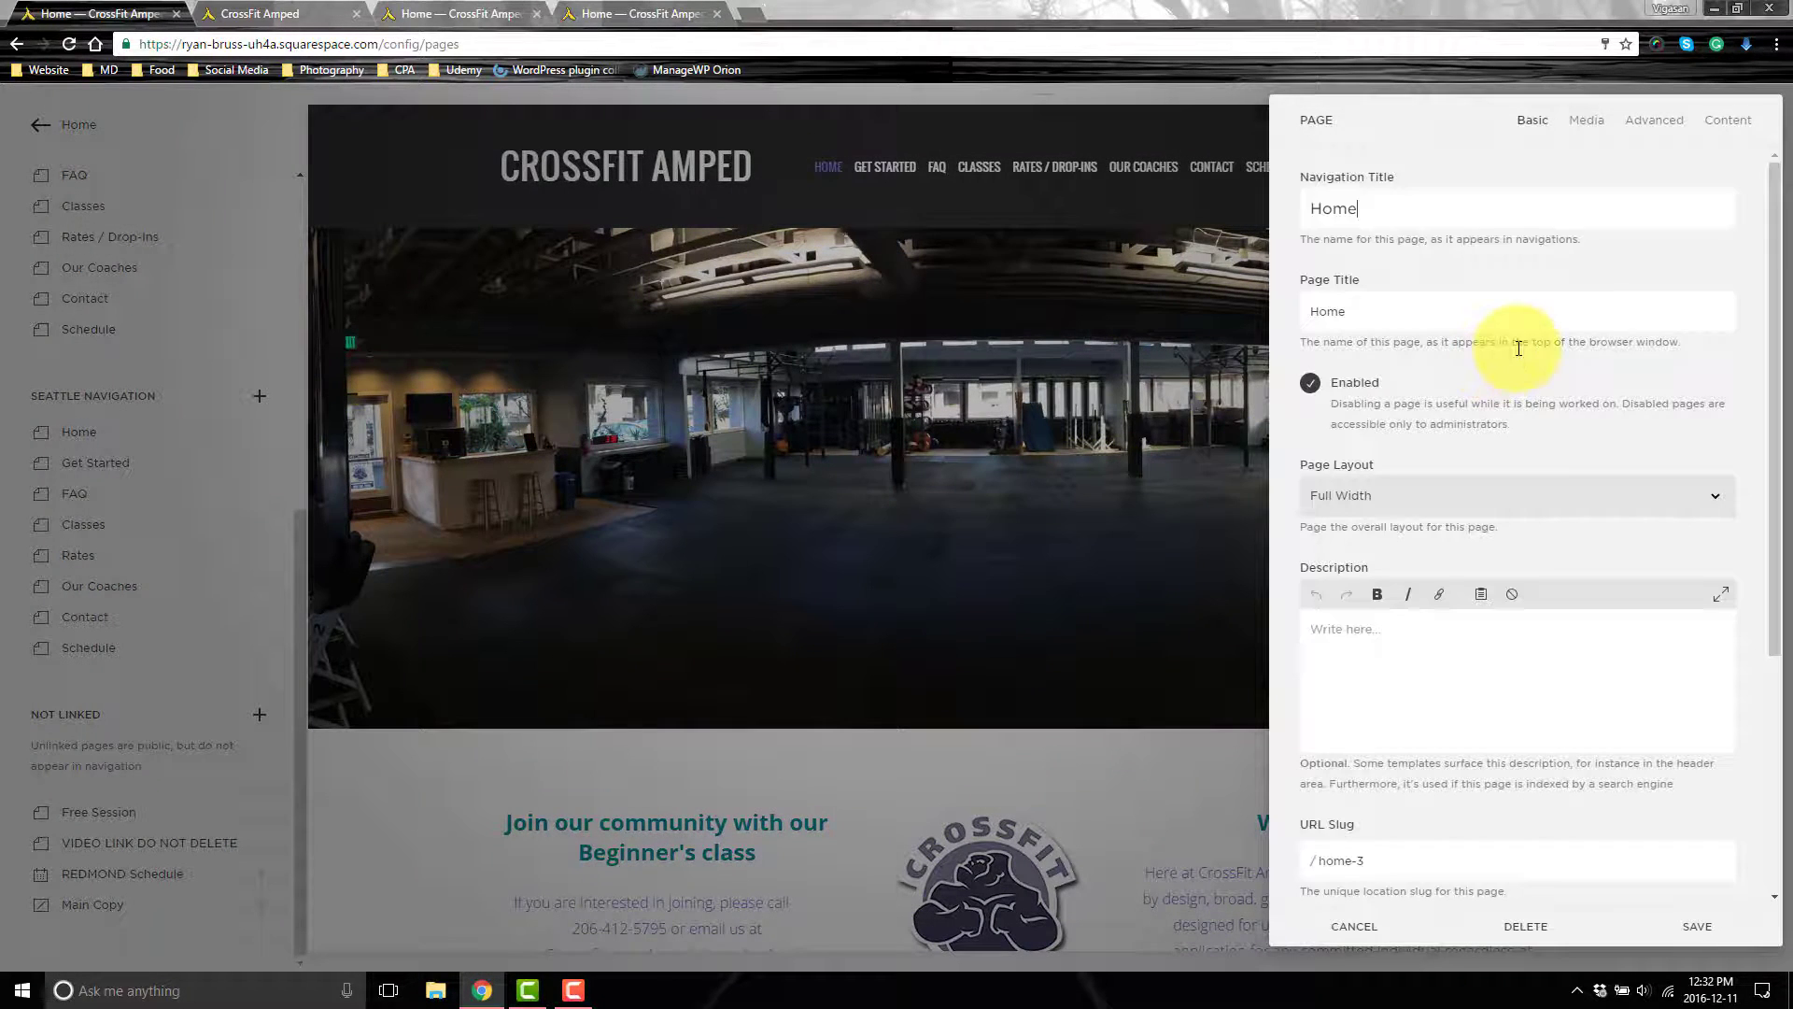
Check the Seattle Home slug home-3 and the Bellevue Home settings, closing both without changes
scroll(1496, 780, down, 1)
double_click(1432, 672)
click(1401, 923)
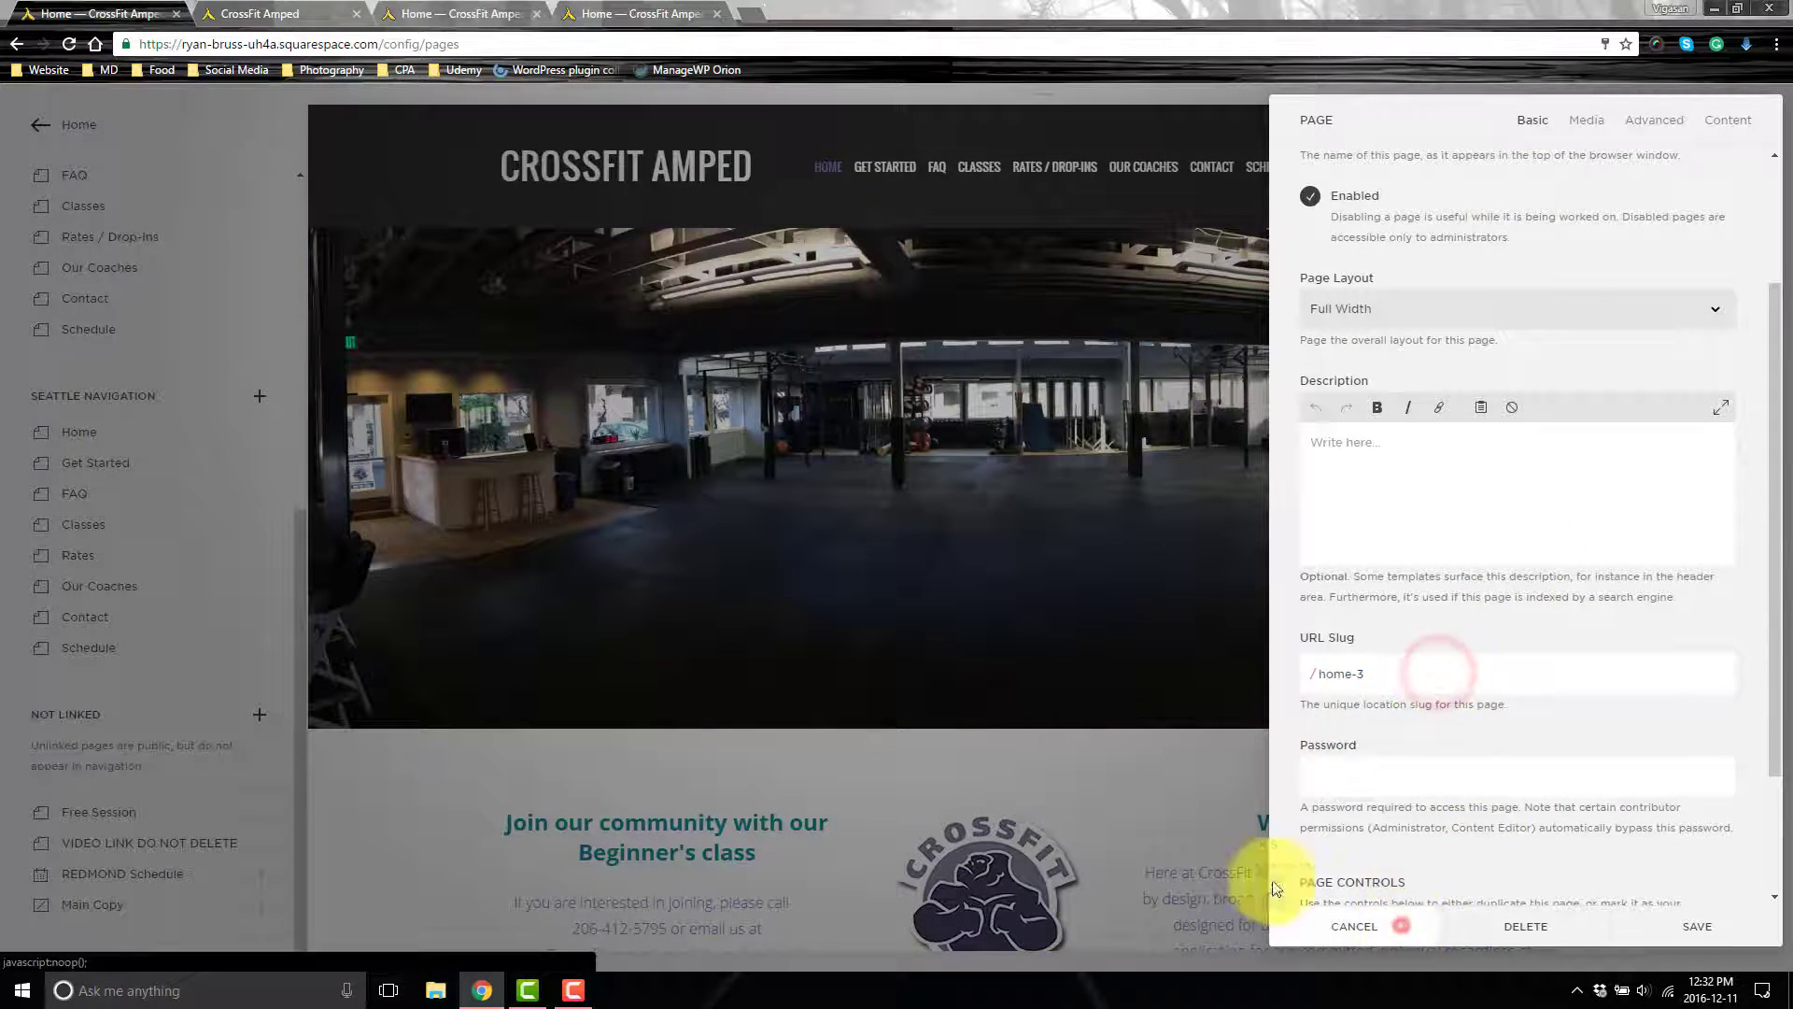
scroll(131, 392, up, 4)
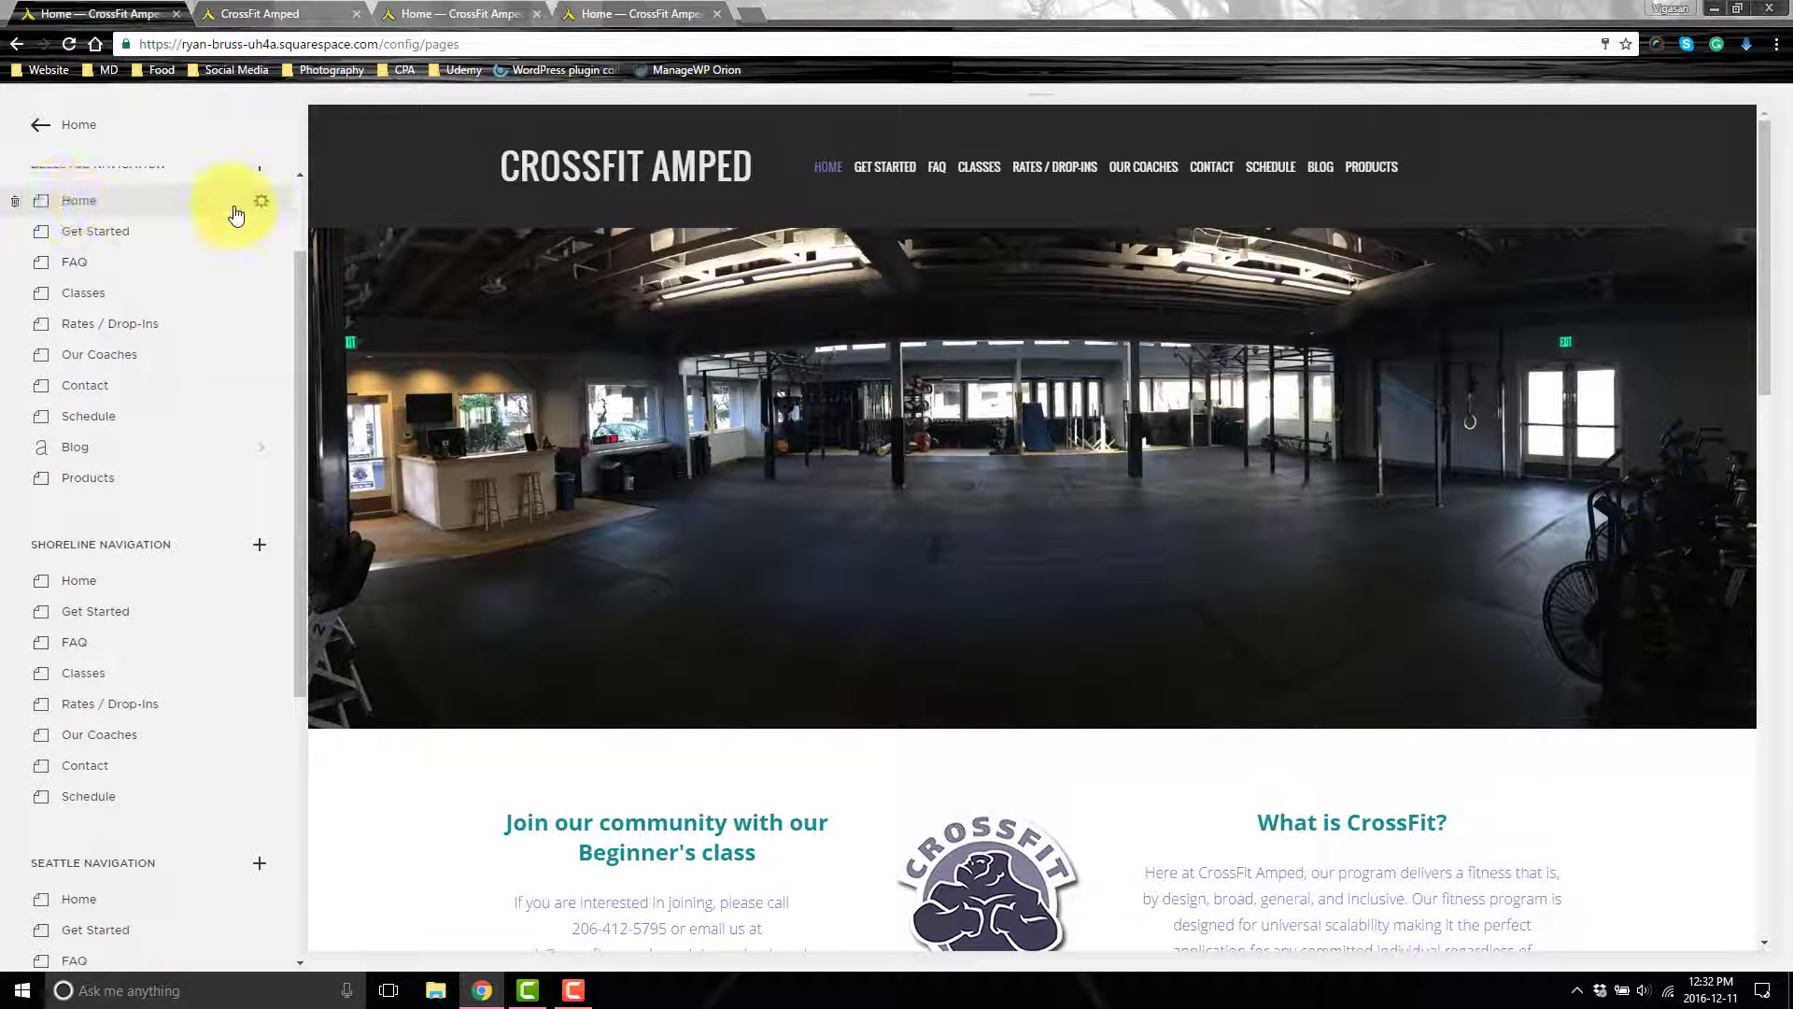
click(262, 203)
scroll(1331, 654, down, 1)
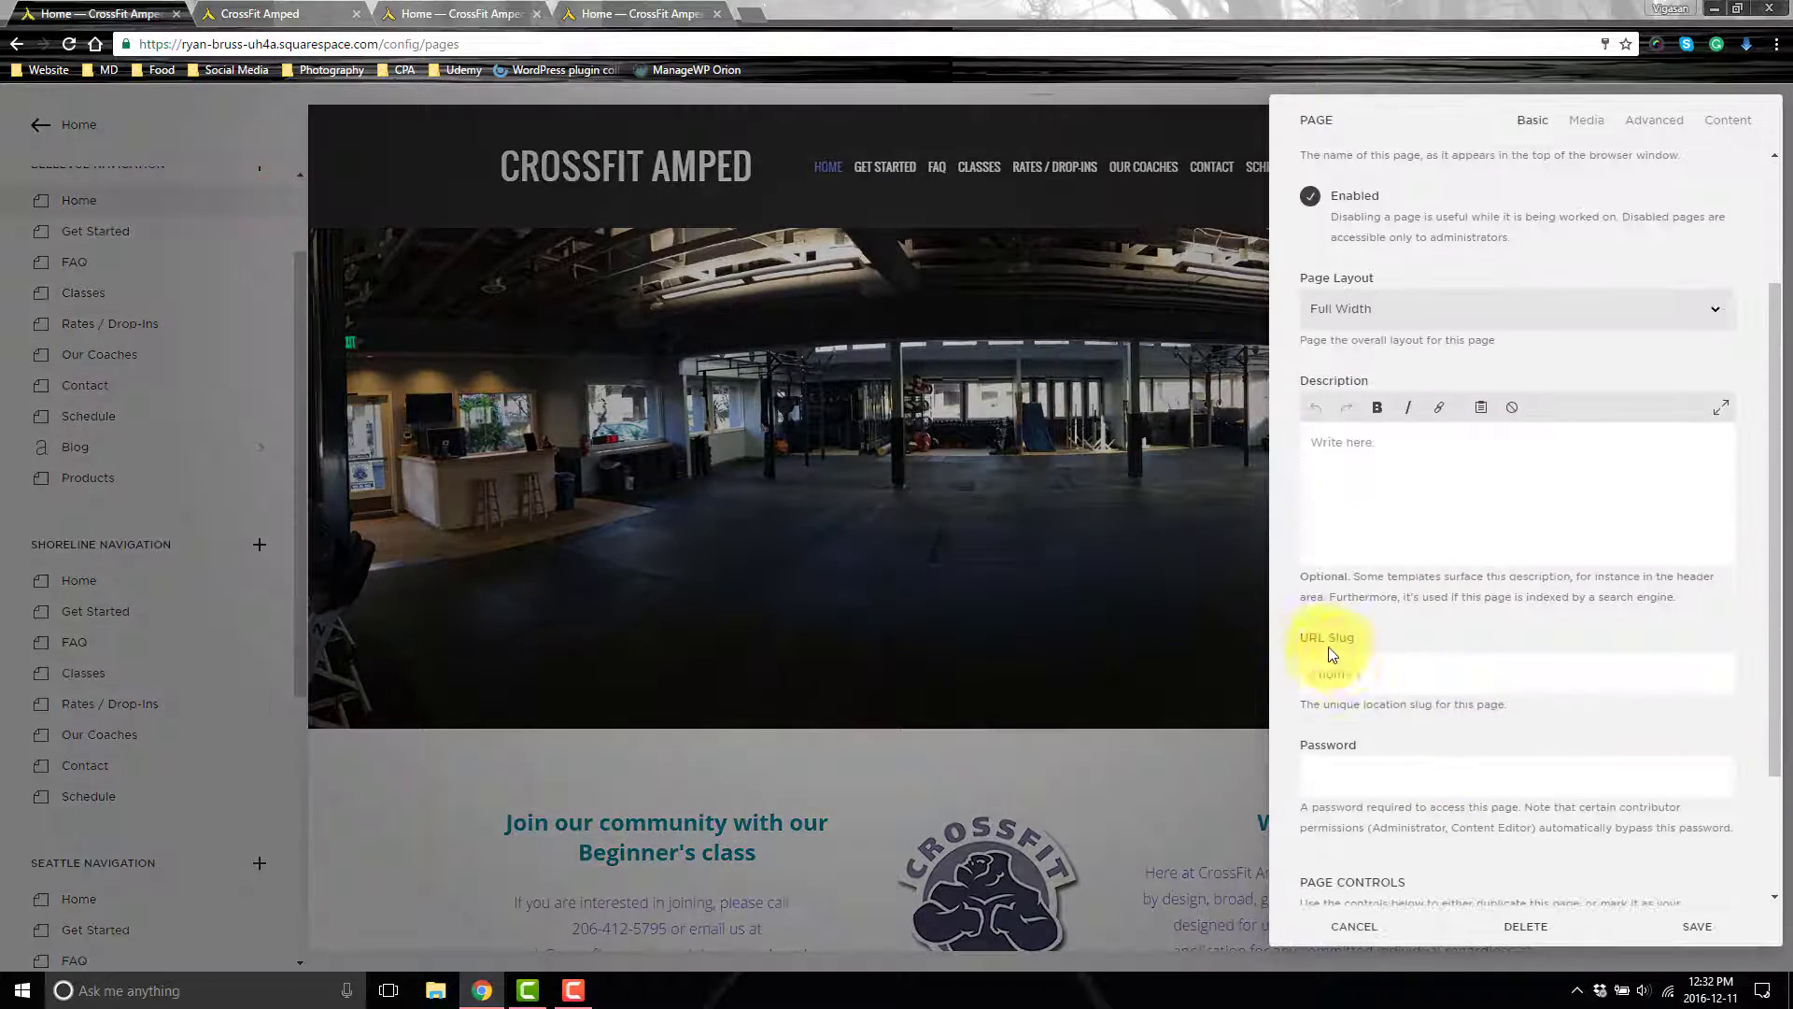
click(1386, 931)
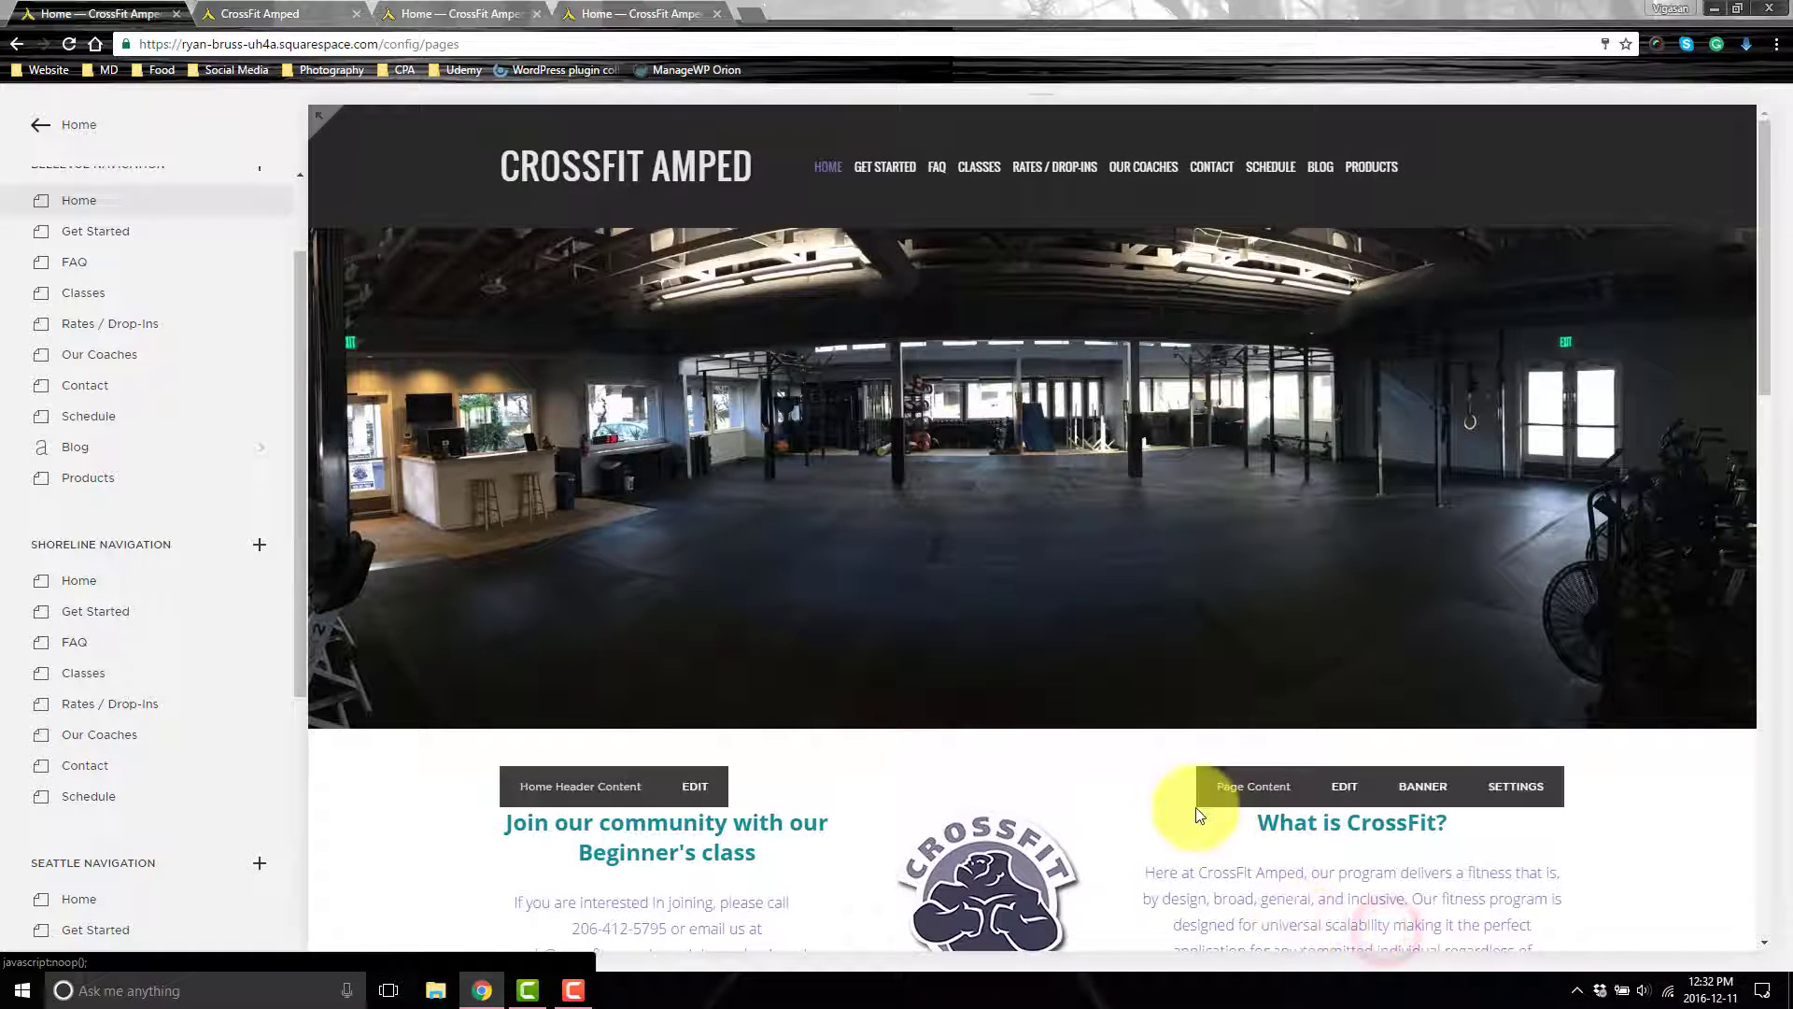
scroll(185, 390, up, 2)
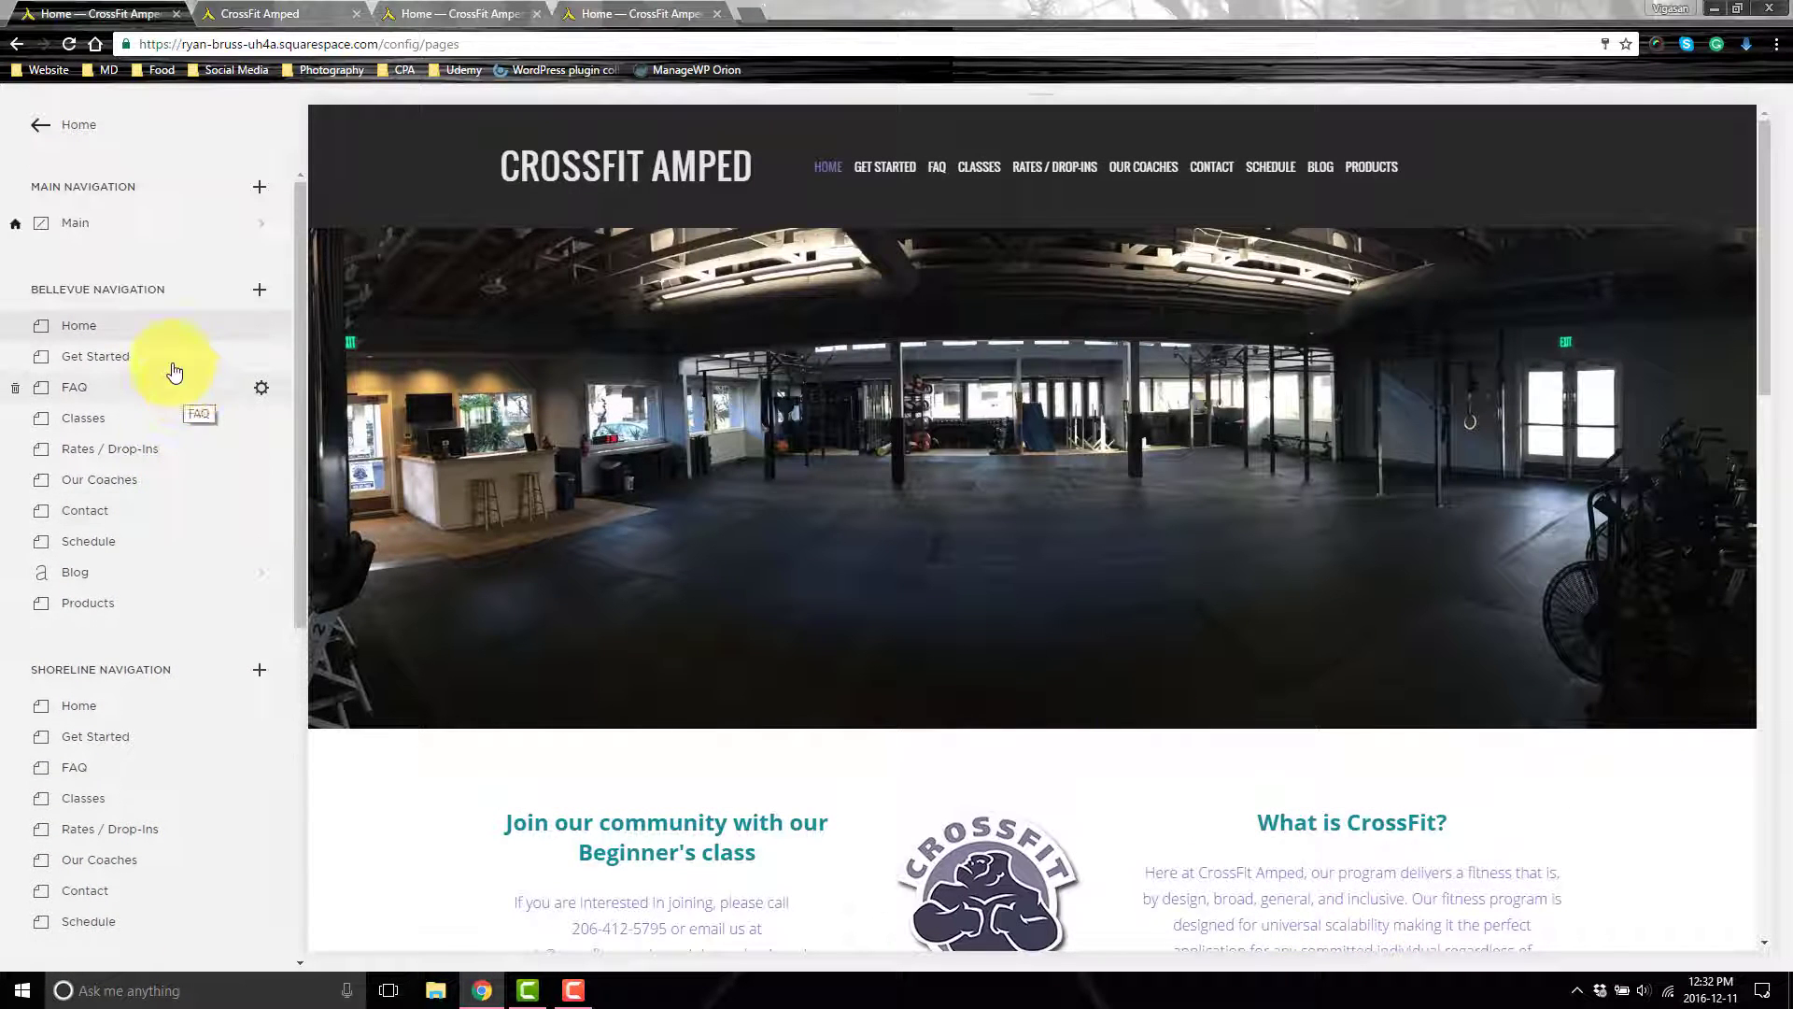
click(262, 327)
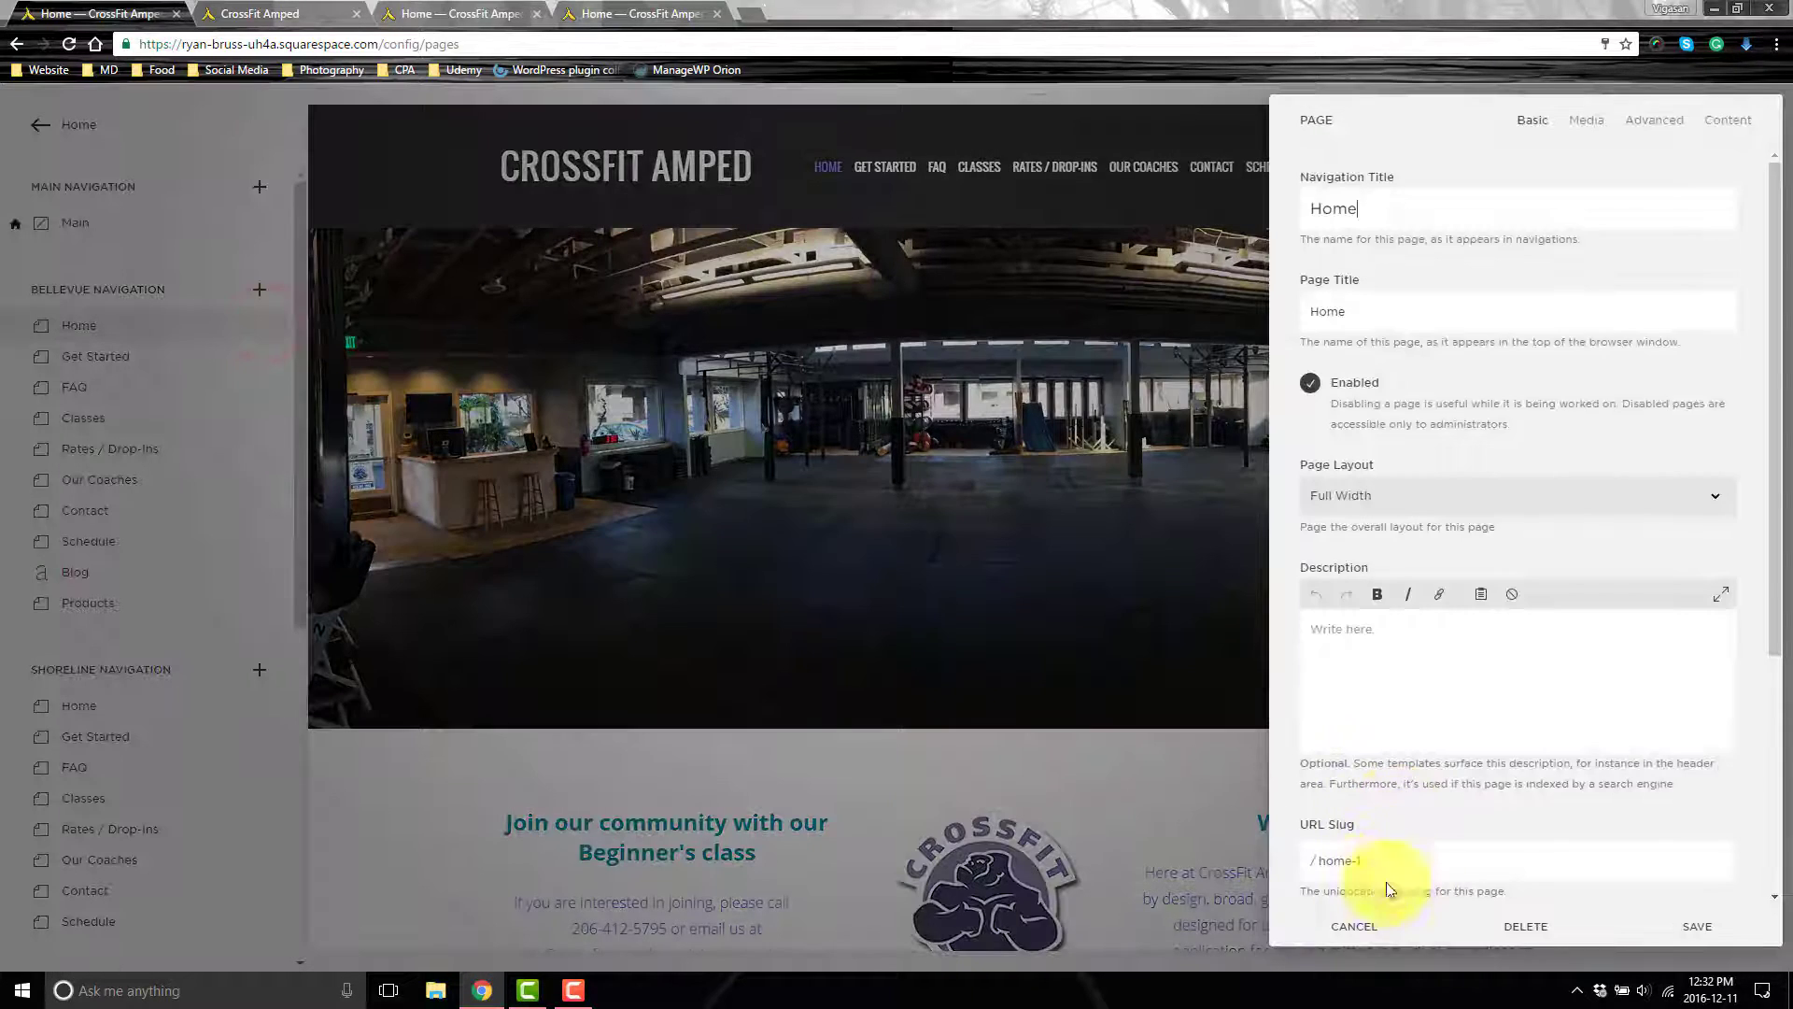
click(1354, 927)
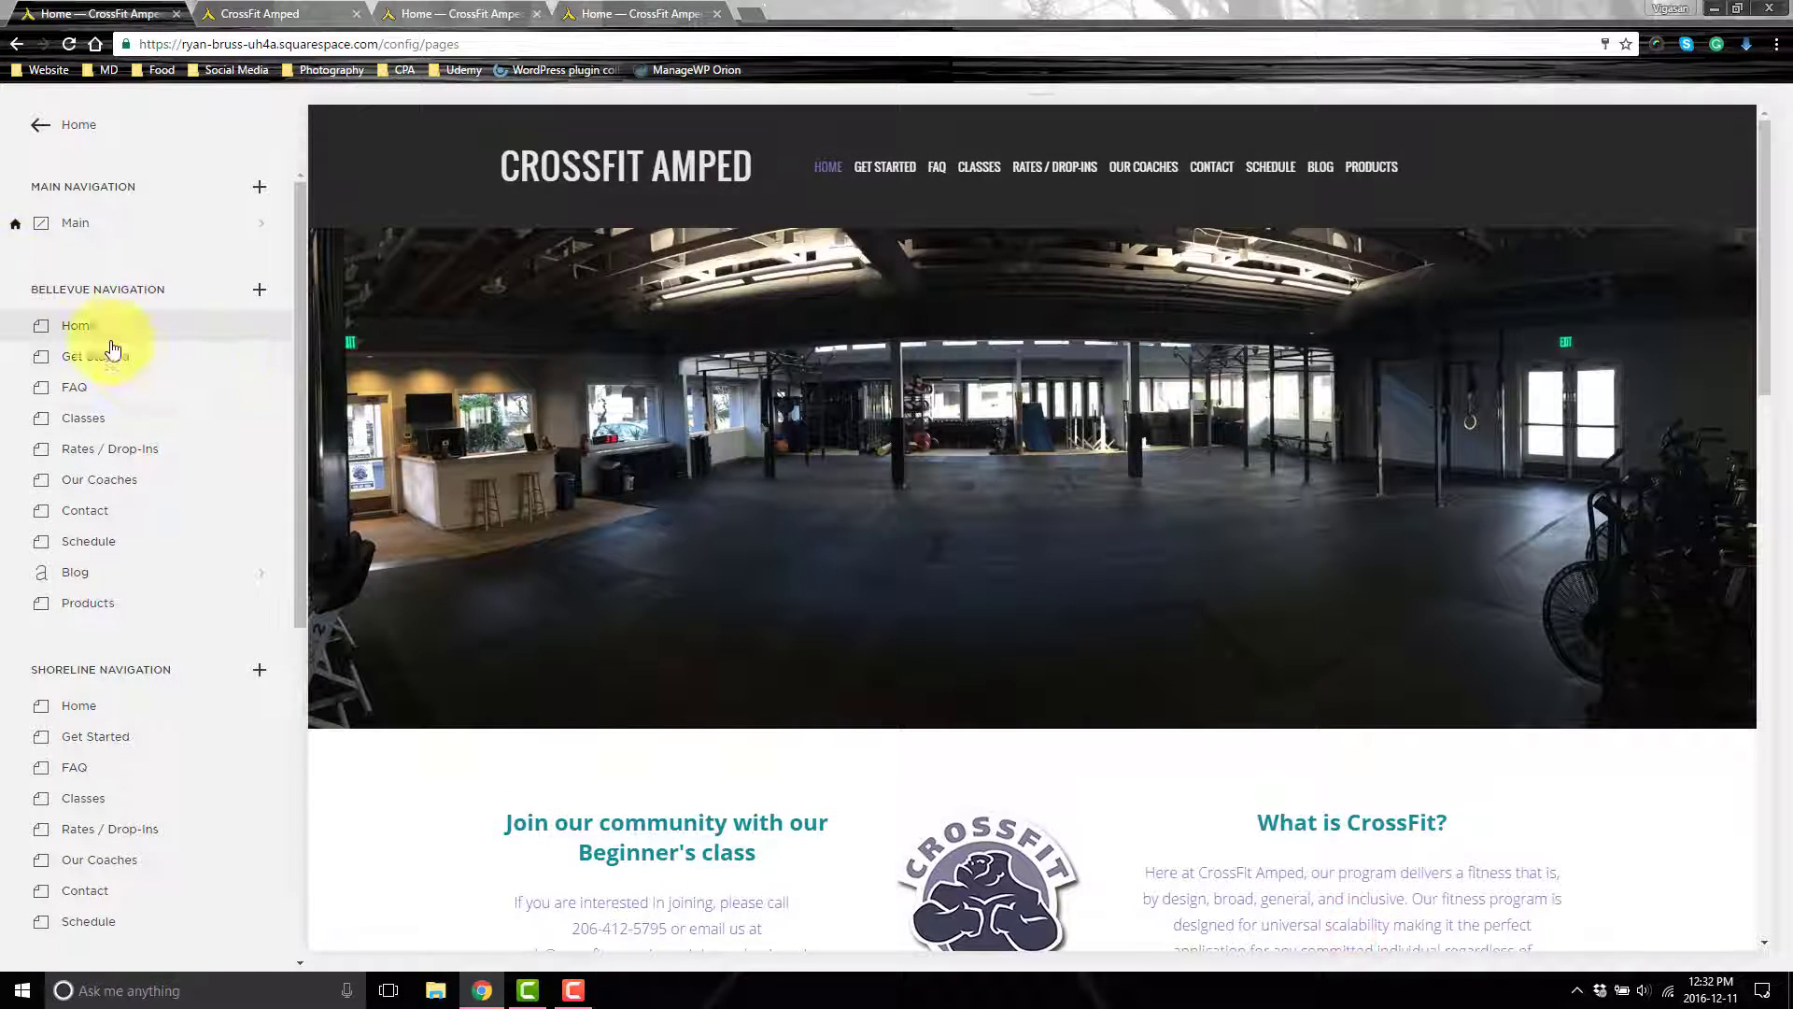
Save the Bellevue Home page's settings from its Advanced Page Header Code Injection
click(259, 327)
click(1654, 119)
click(1582, 403)
click(1743, 925)
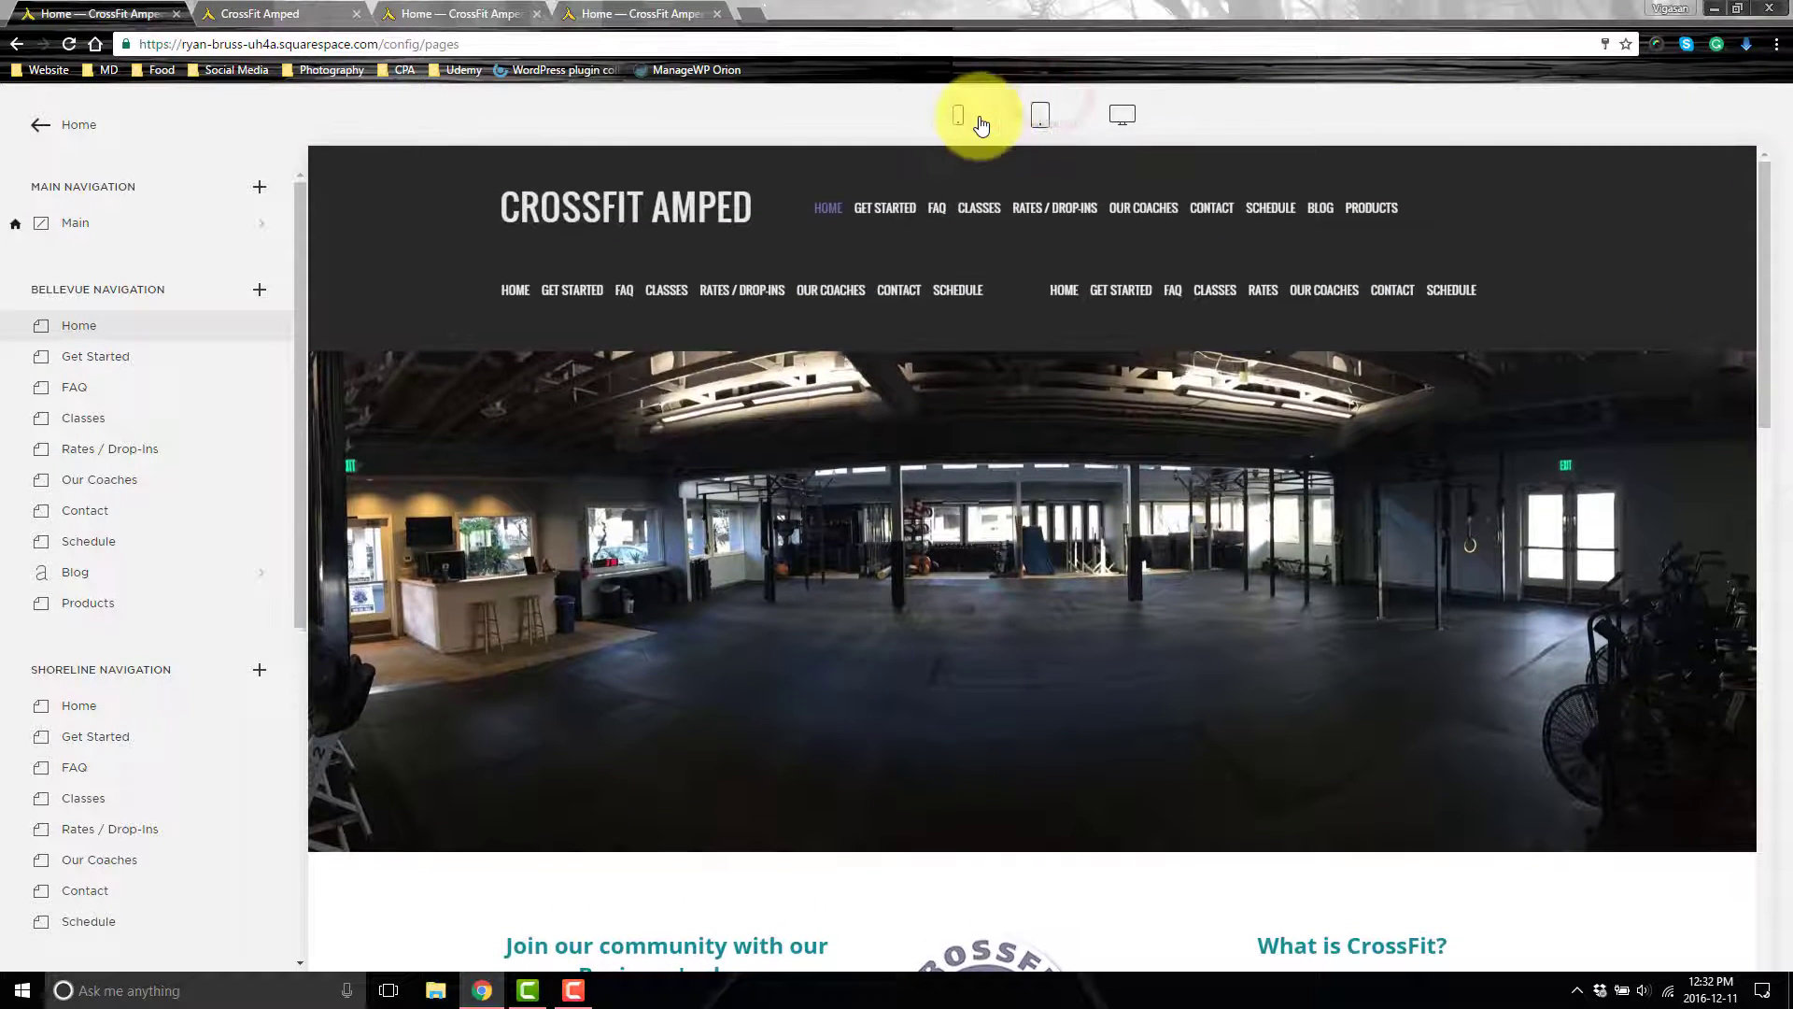
Preview the Bellevue Home page in phone, tablet and desktop layouts
click(941, 118)
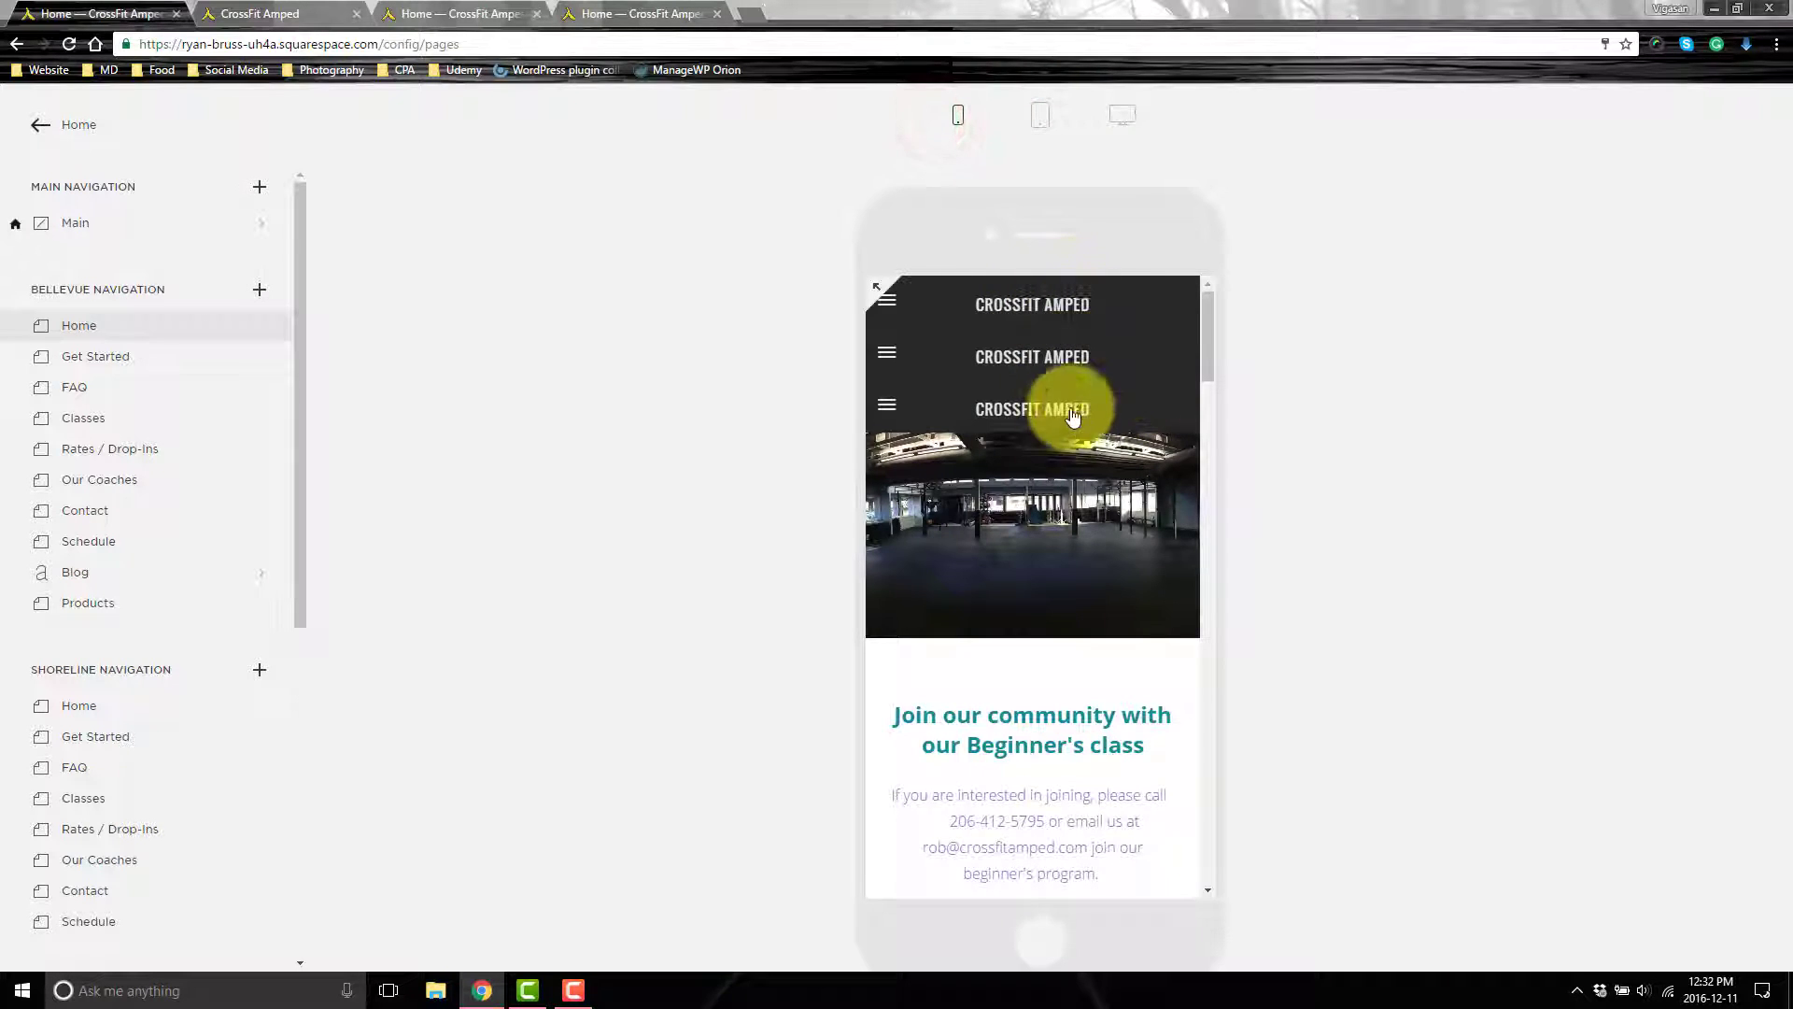
click(1051, 121)
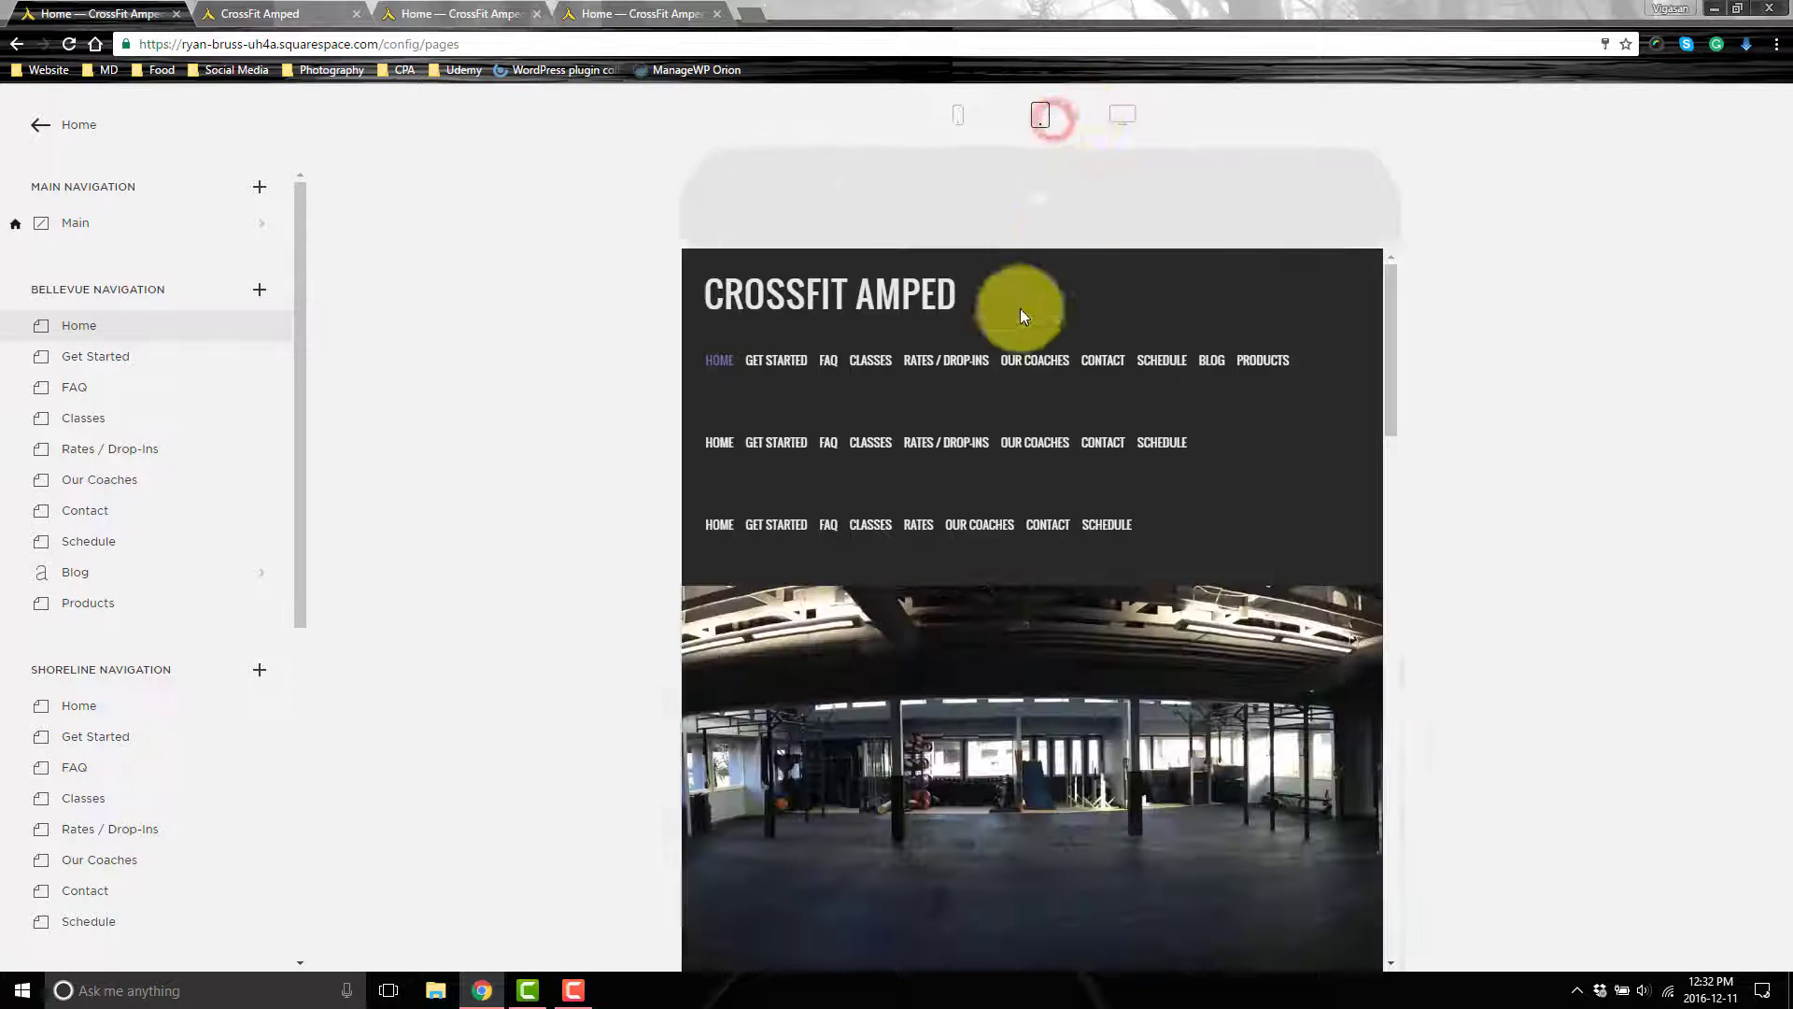
click(1124, 117)
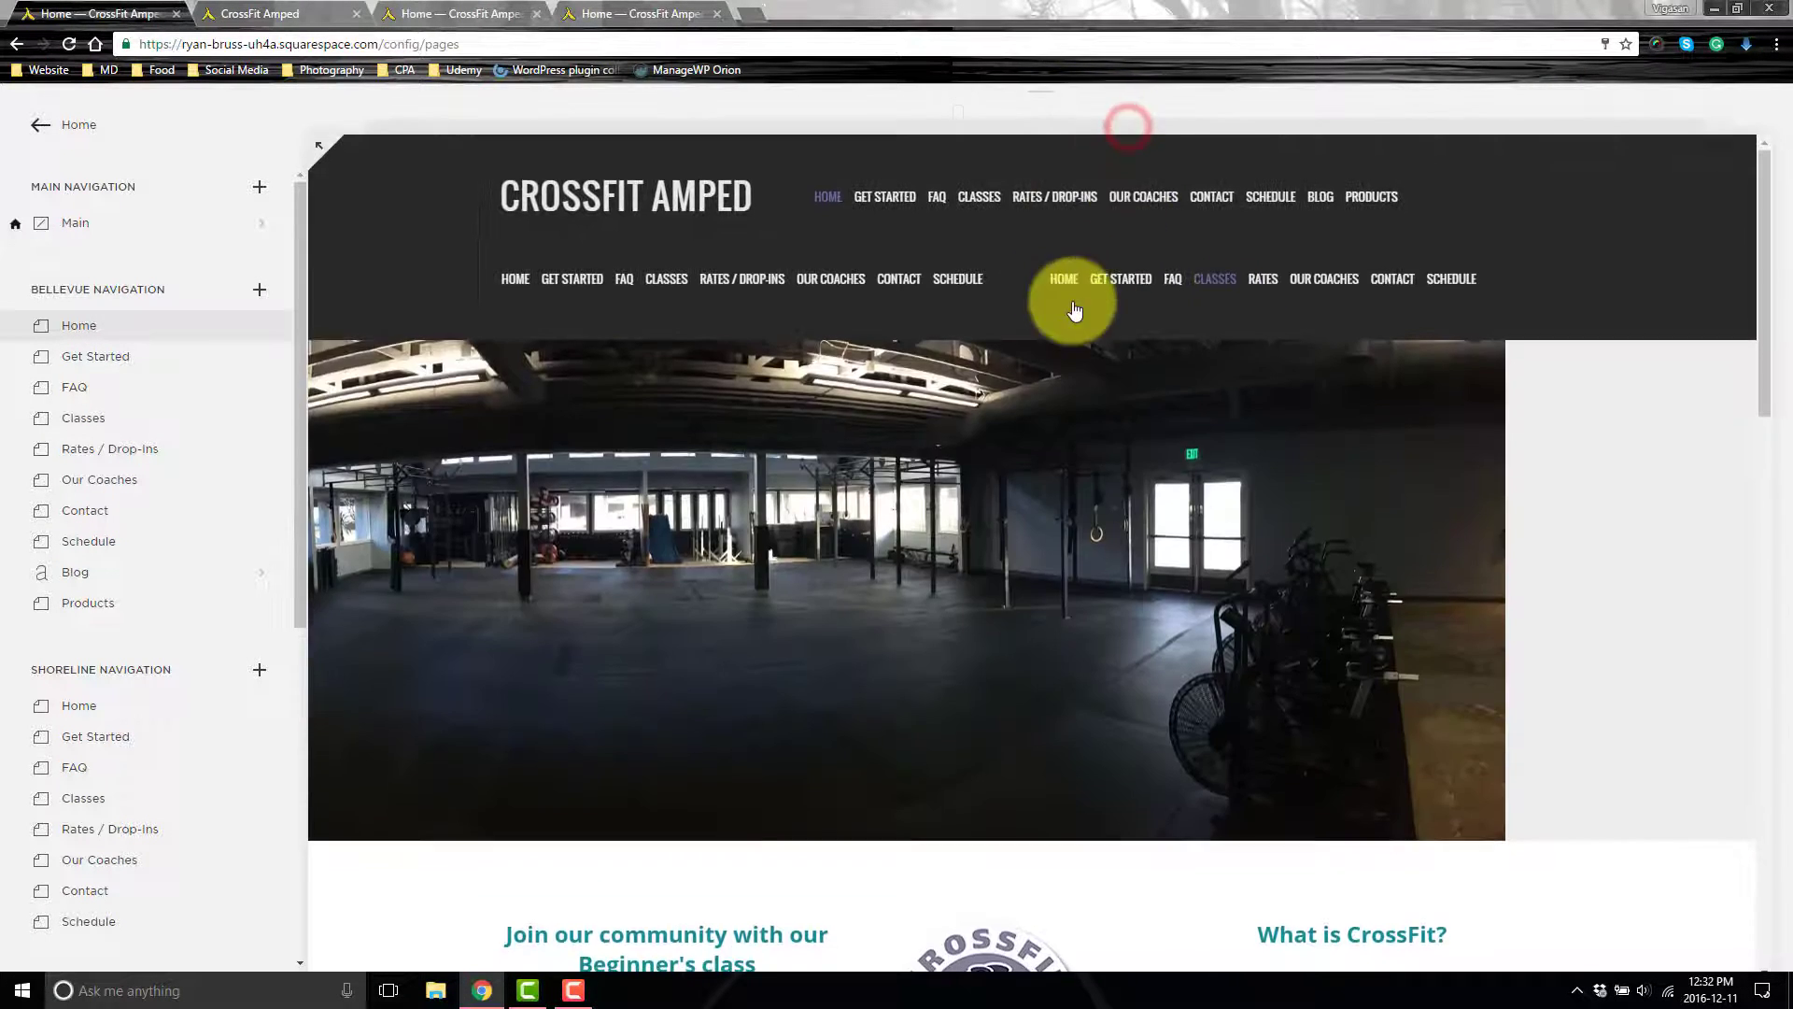
Paste the nth-child display:none navigation CSS into Home's Page Header Code Injection, save, and recheck it
click(262, 329)
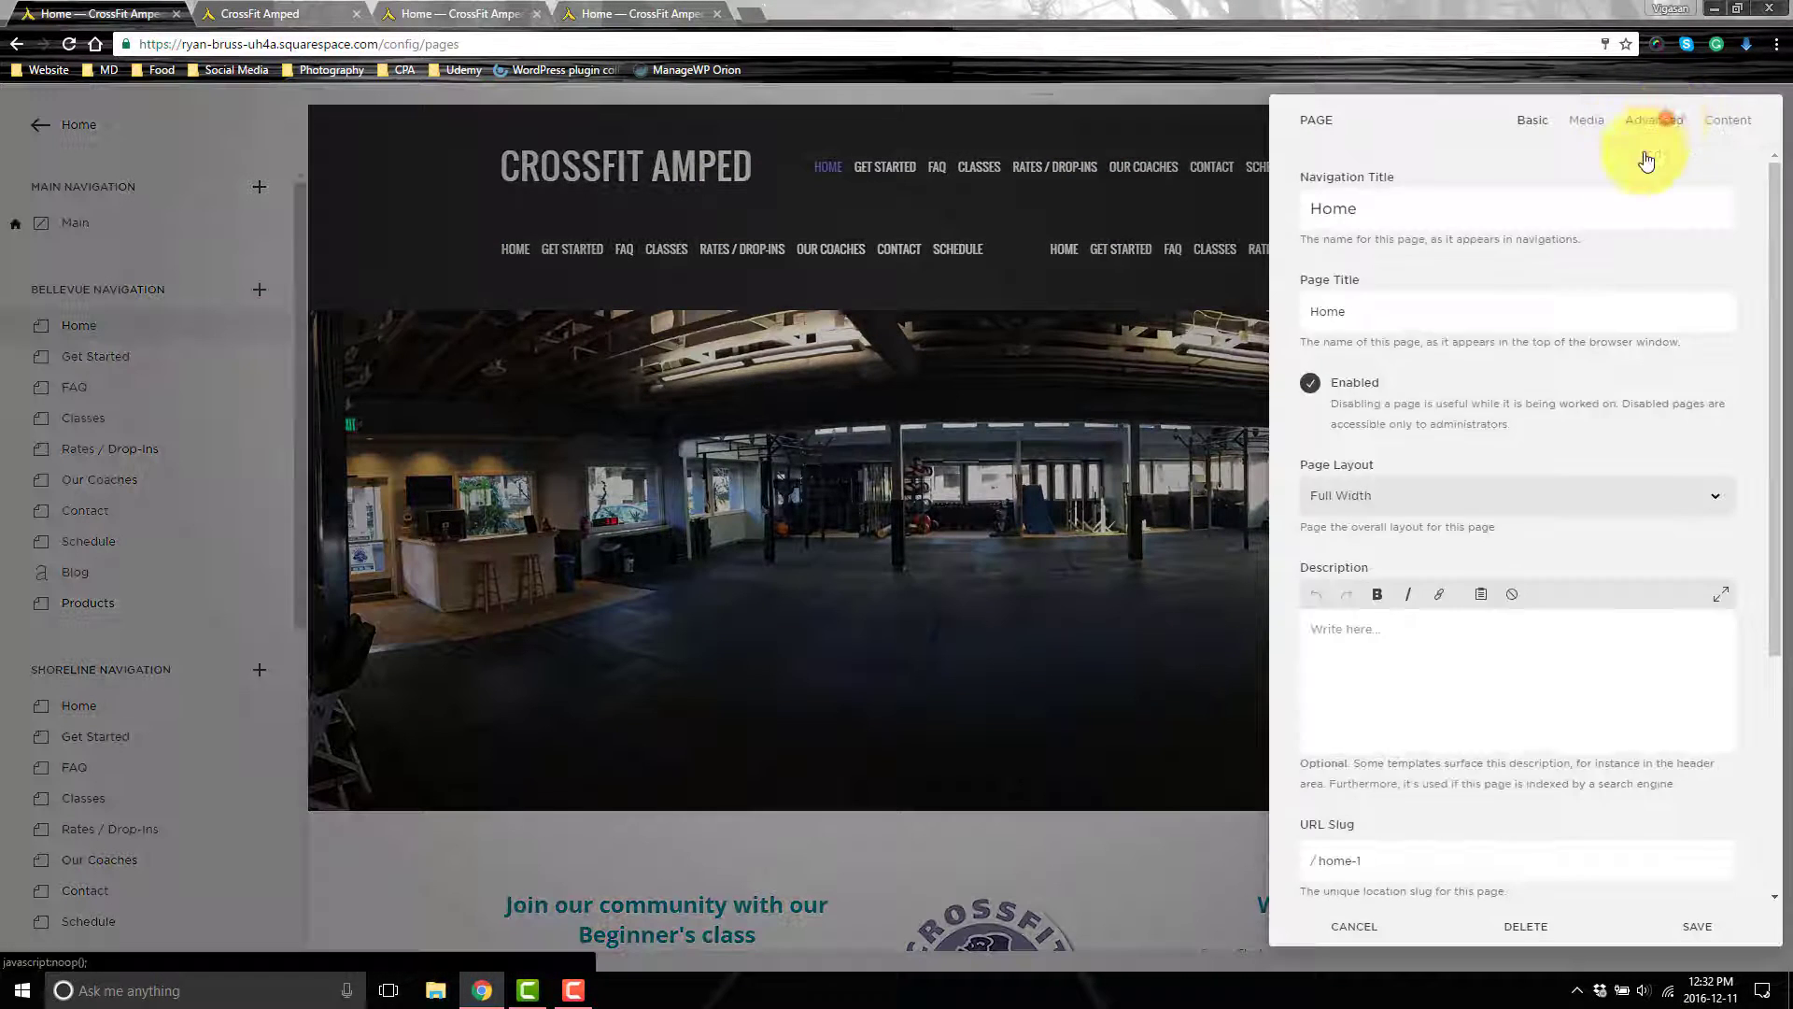
click(1658, 120)
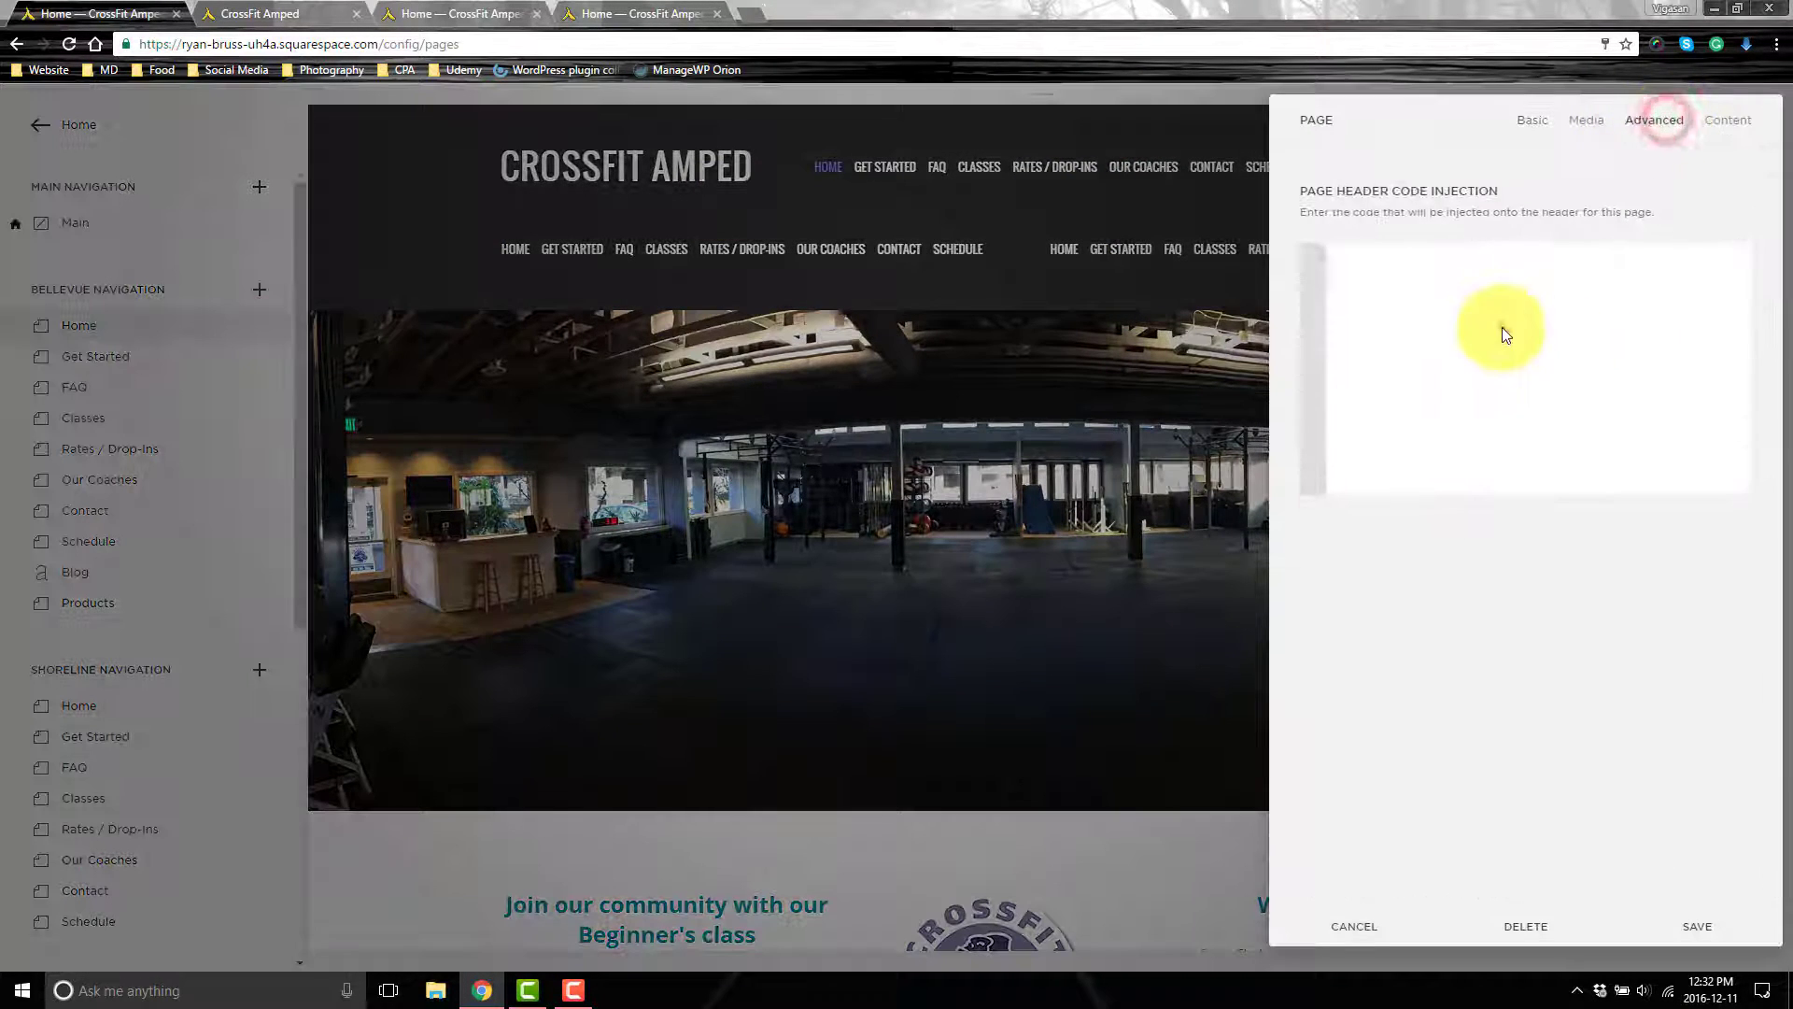
click(1504, 331)
key(ctrl+v)
click(1697, 925)
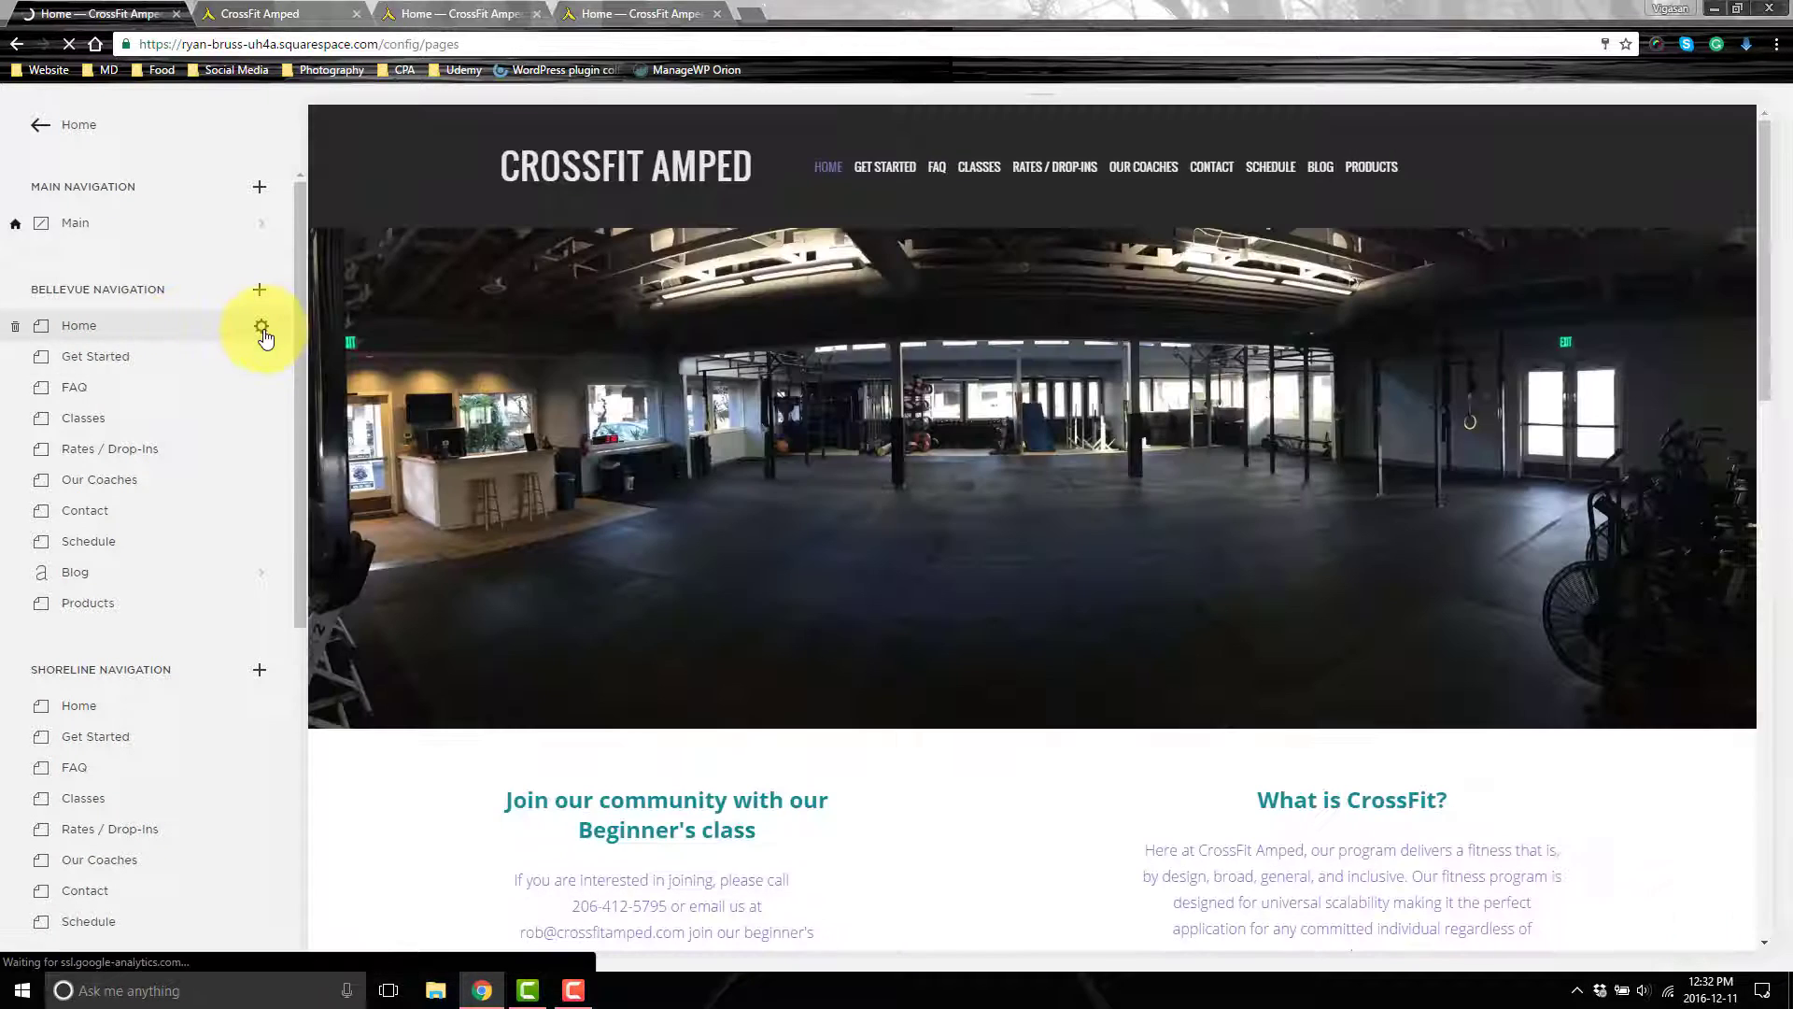
click(263, 330)
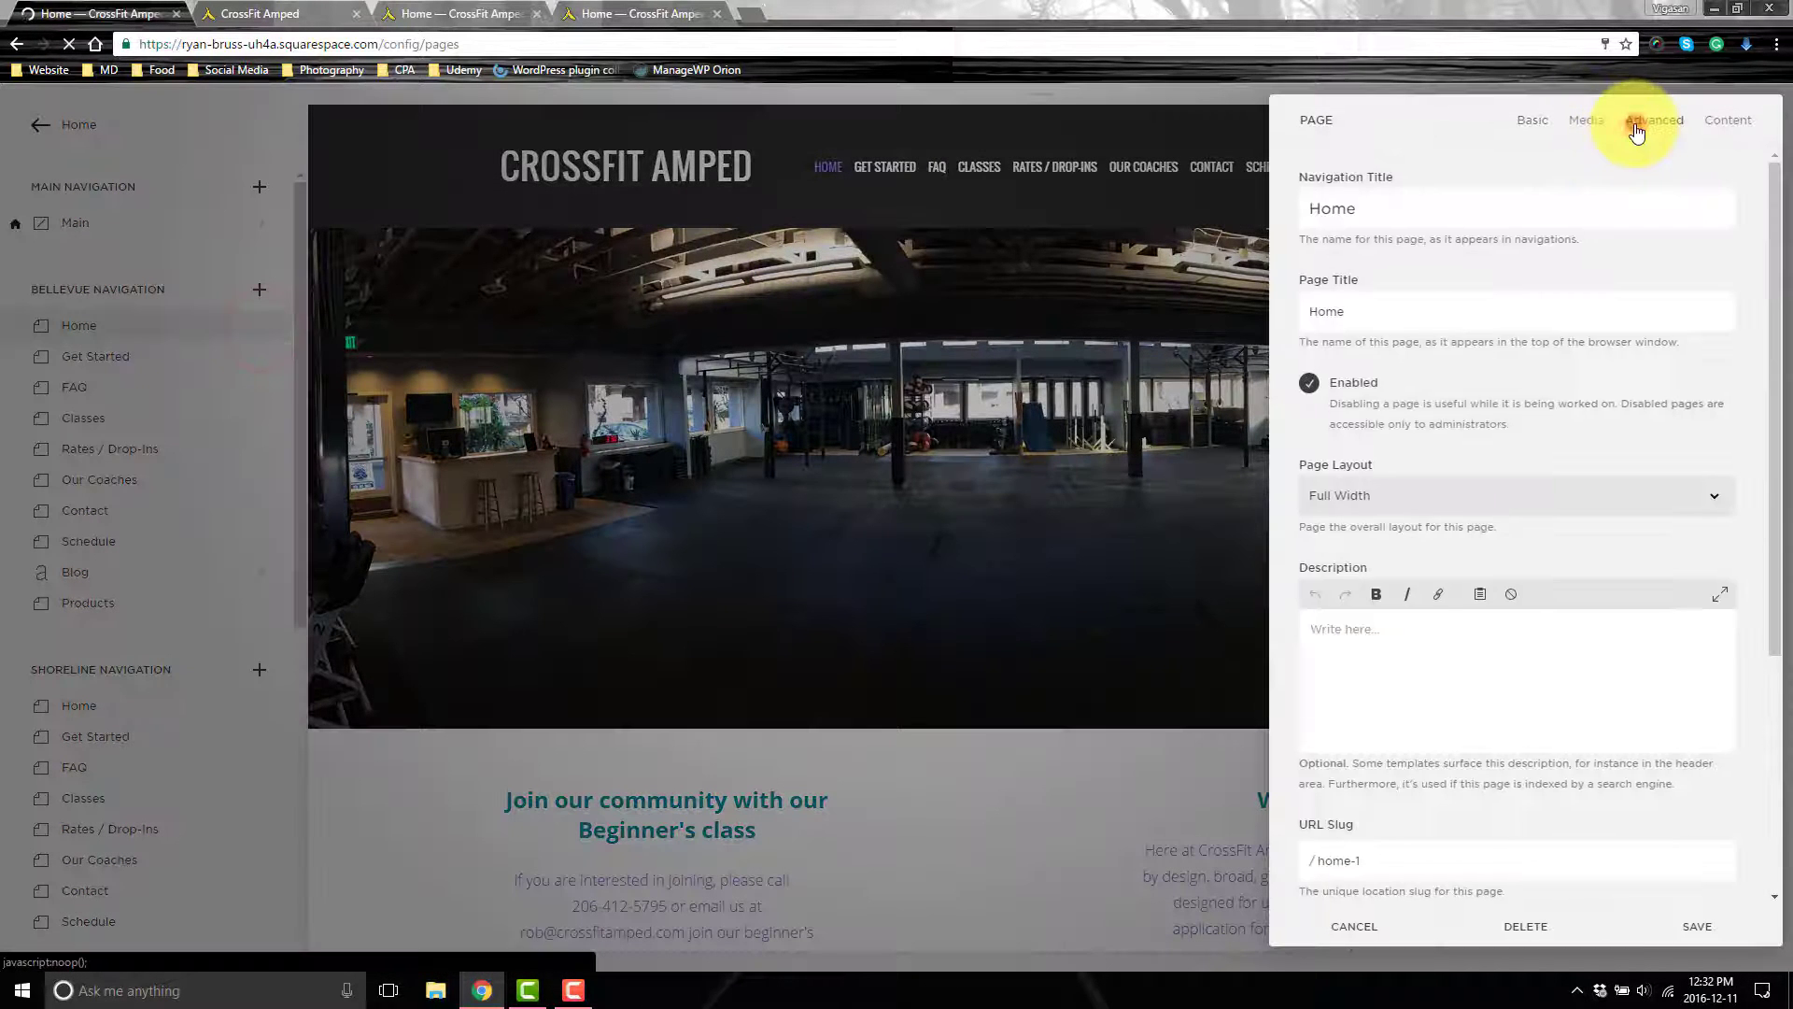
click(1637, 133)
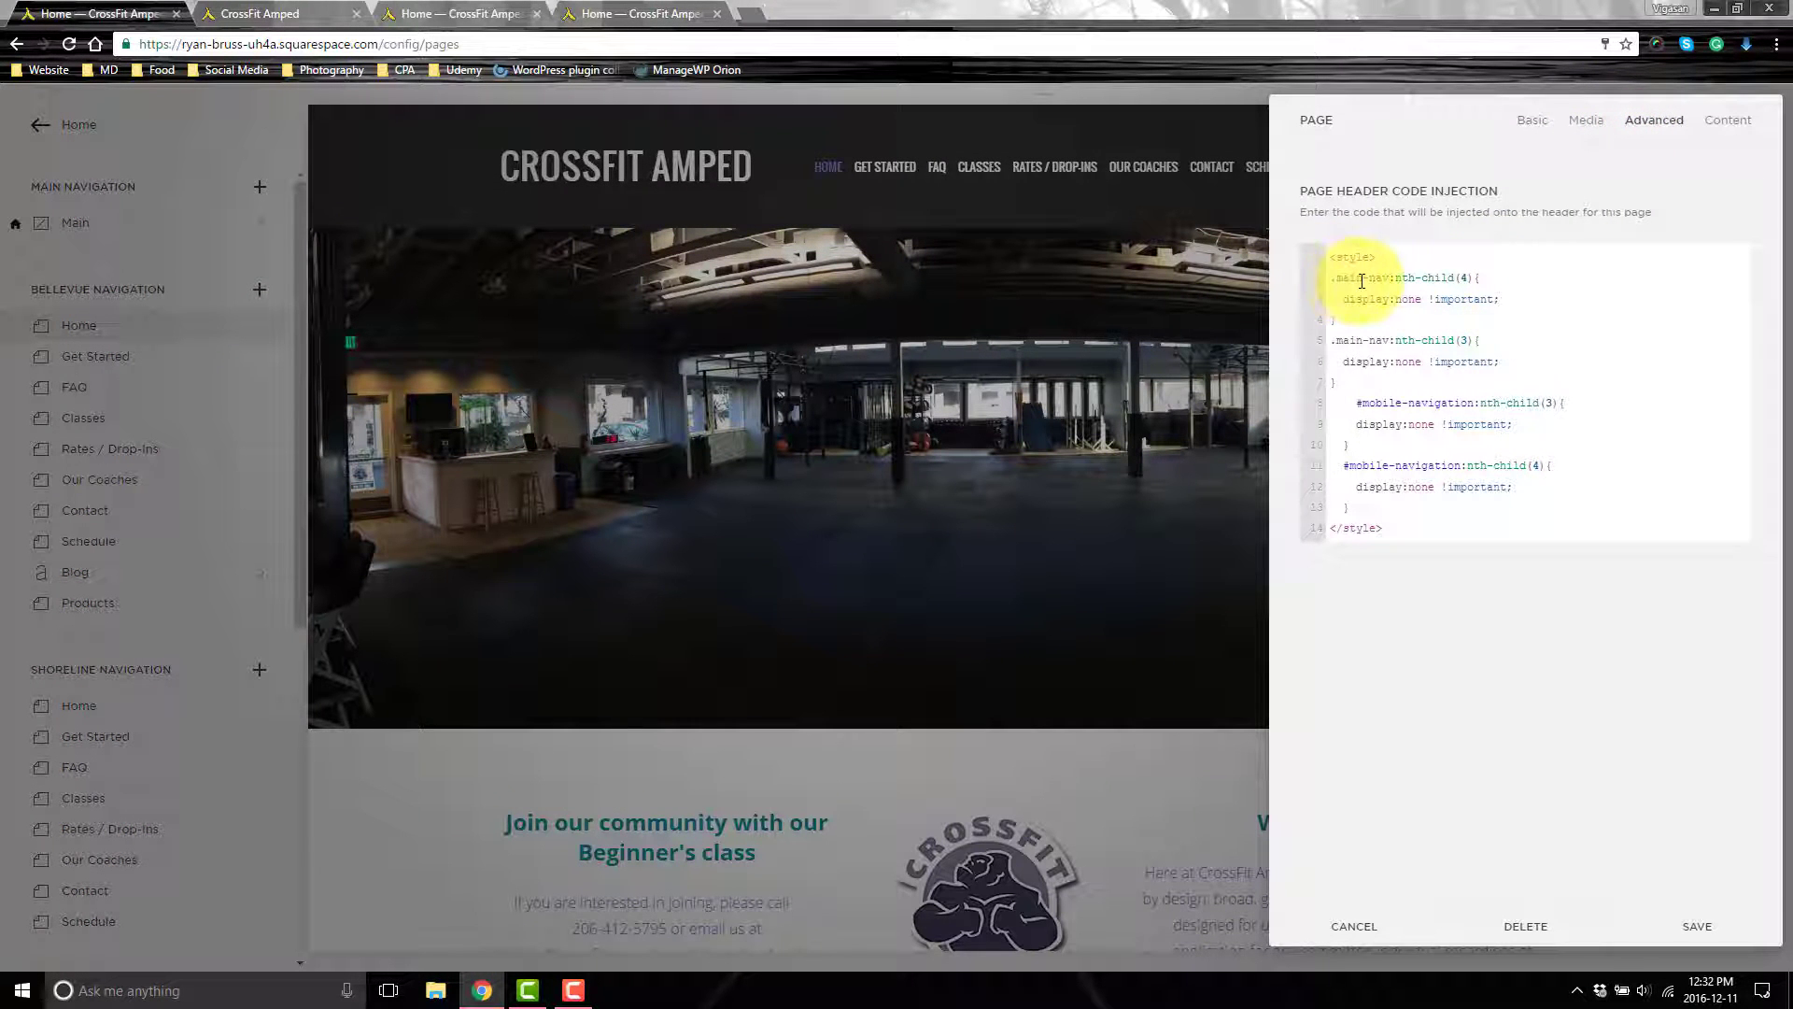
Inspect the HOME link's main-navigation element and styles in DevTools, then close DevTools
click(1000, 303)
right_click(828, 166)
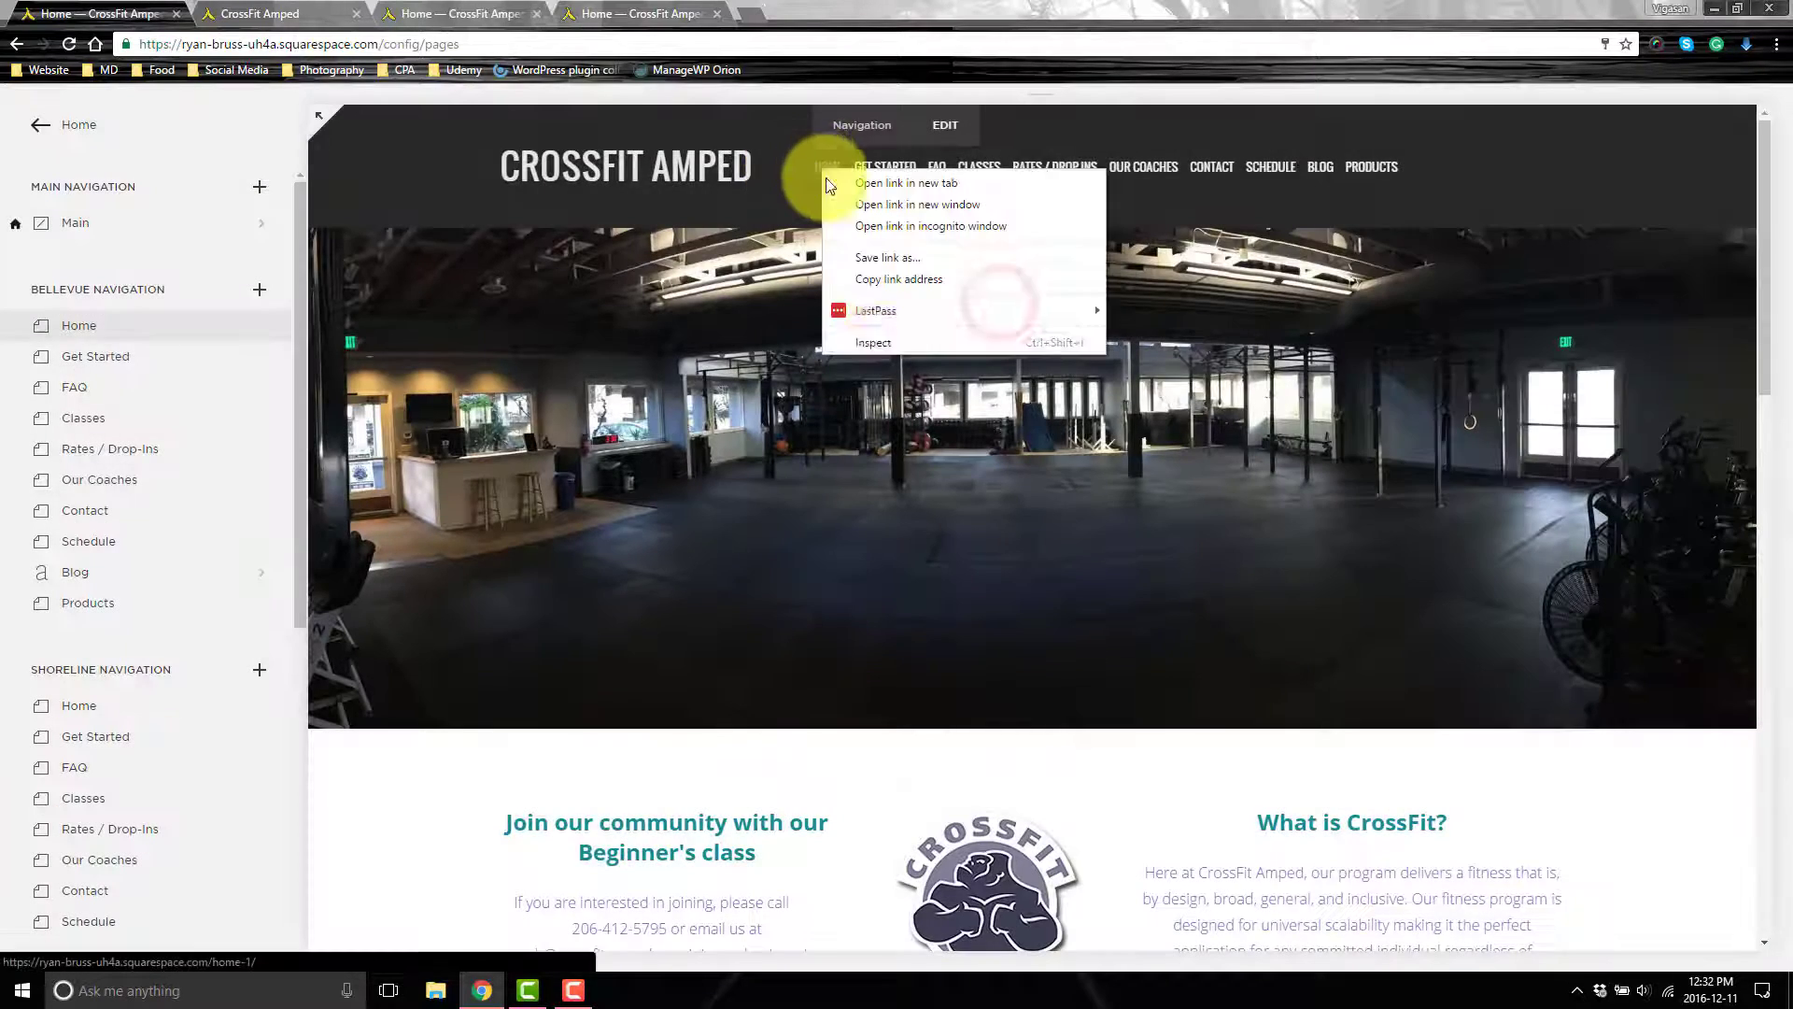
click(886, 338)
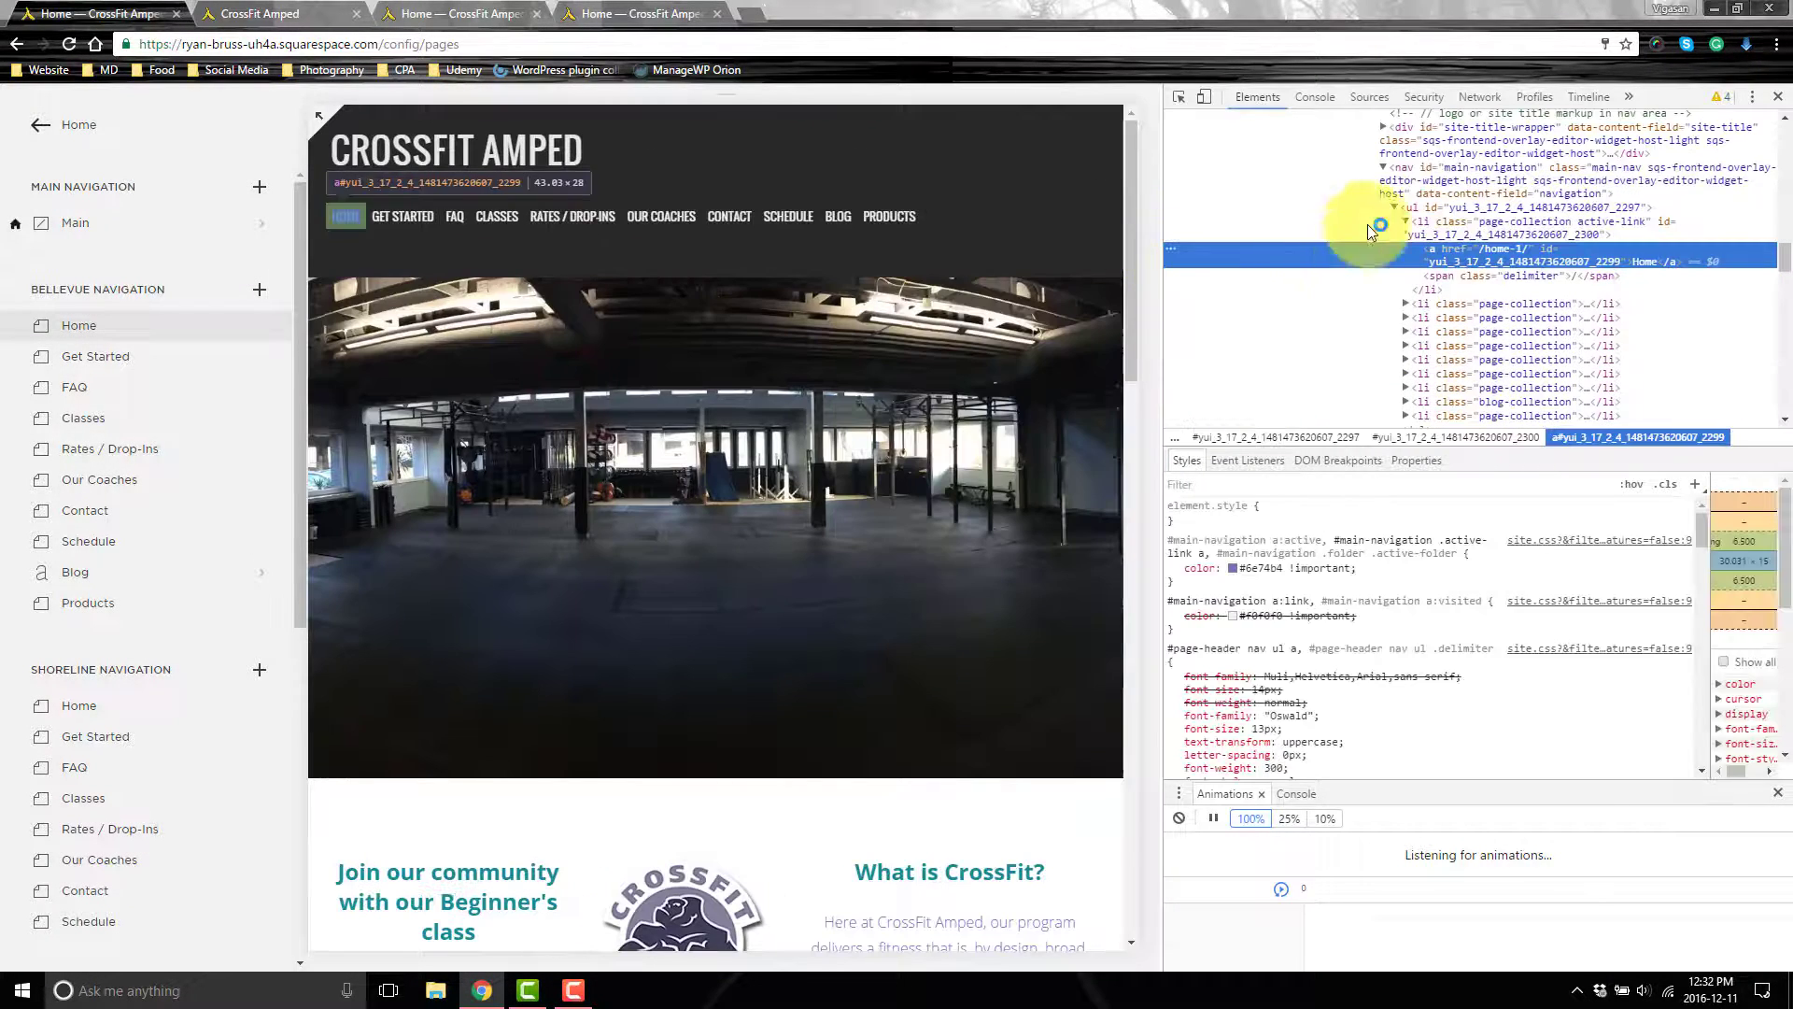
click(1384, 168)
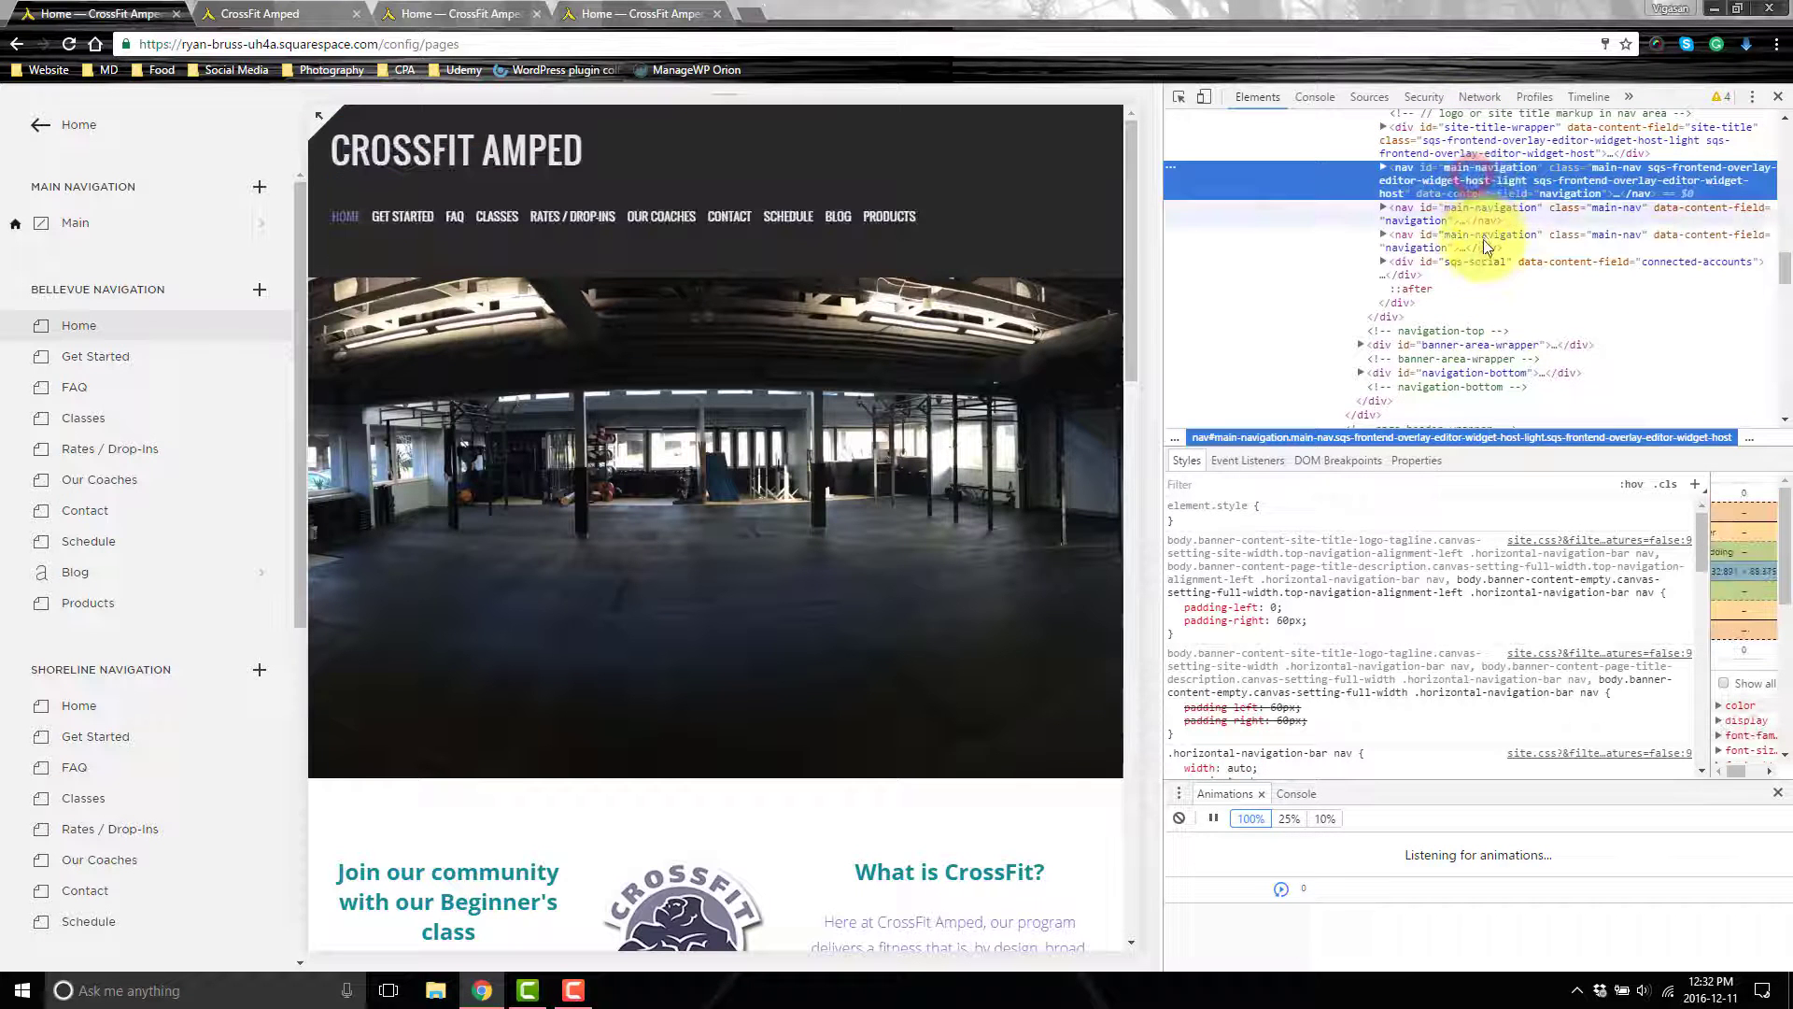
click(1493, 191)
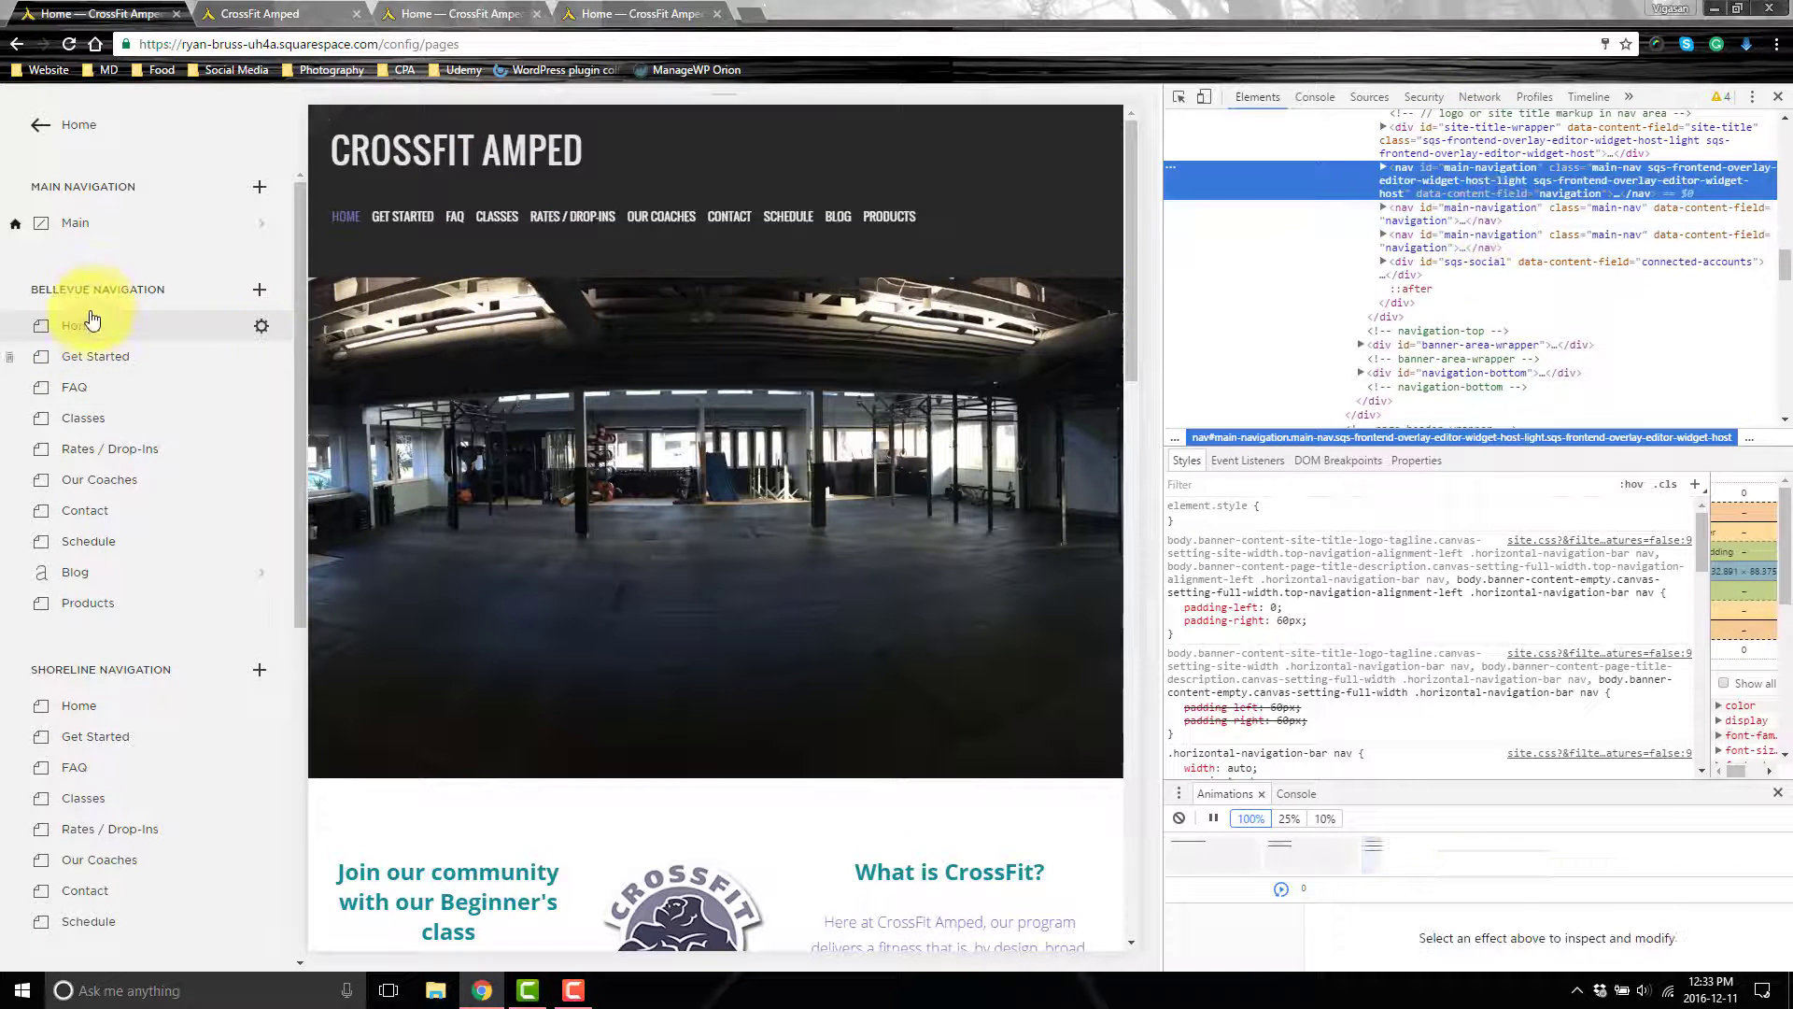
scroll(159, 794, down, 2)
scroll(168, 724, up, 2)
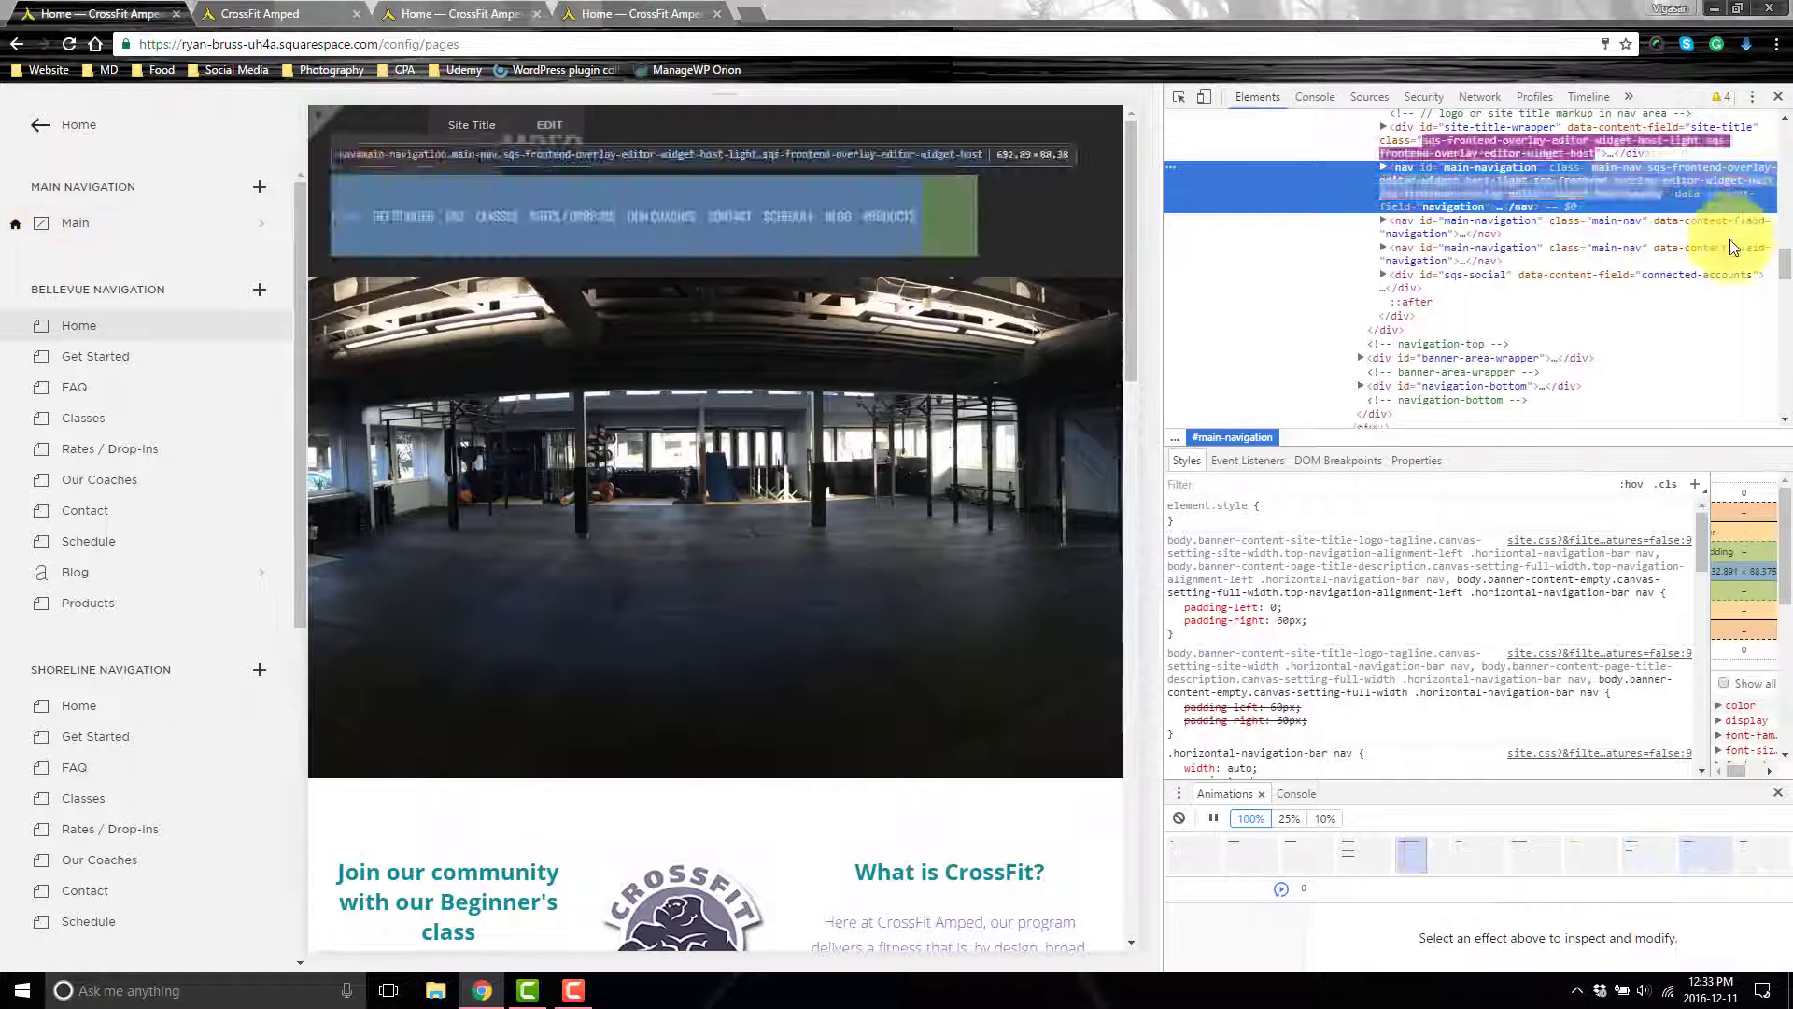
scroll(1640, 250, up, 2)
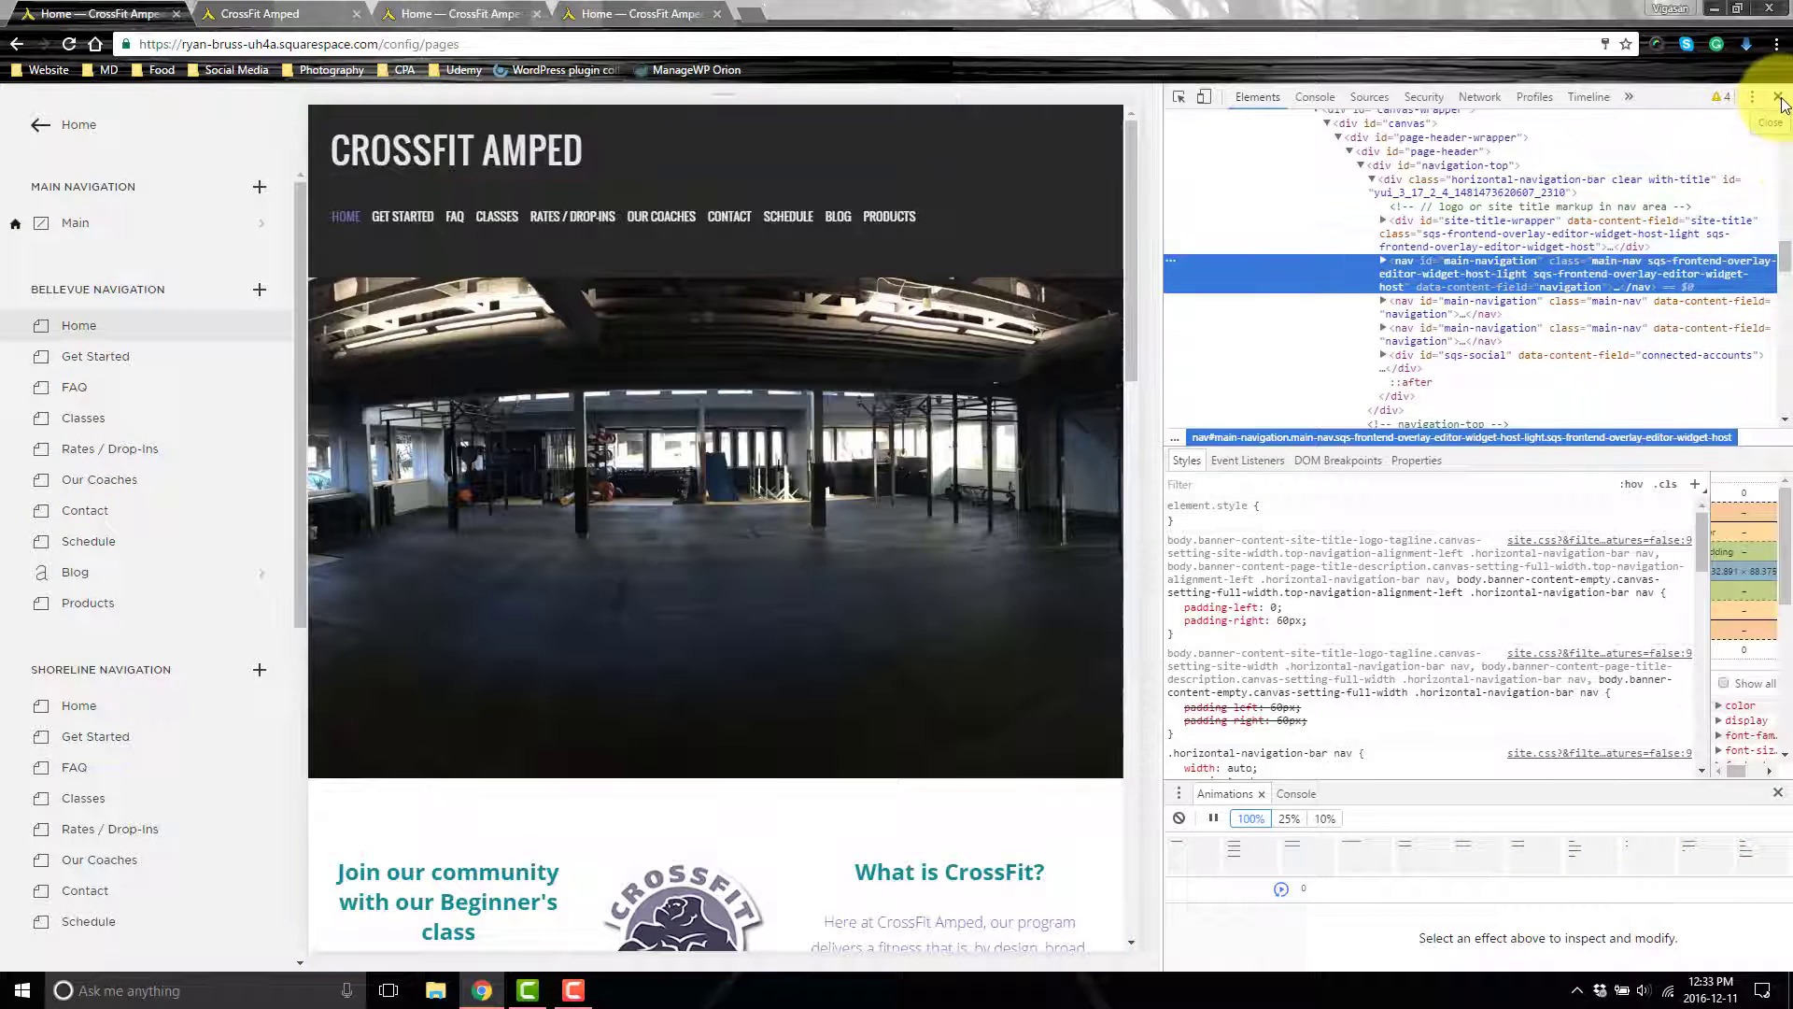
click(1777, 96)
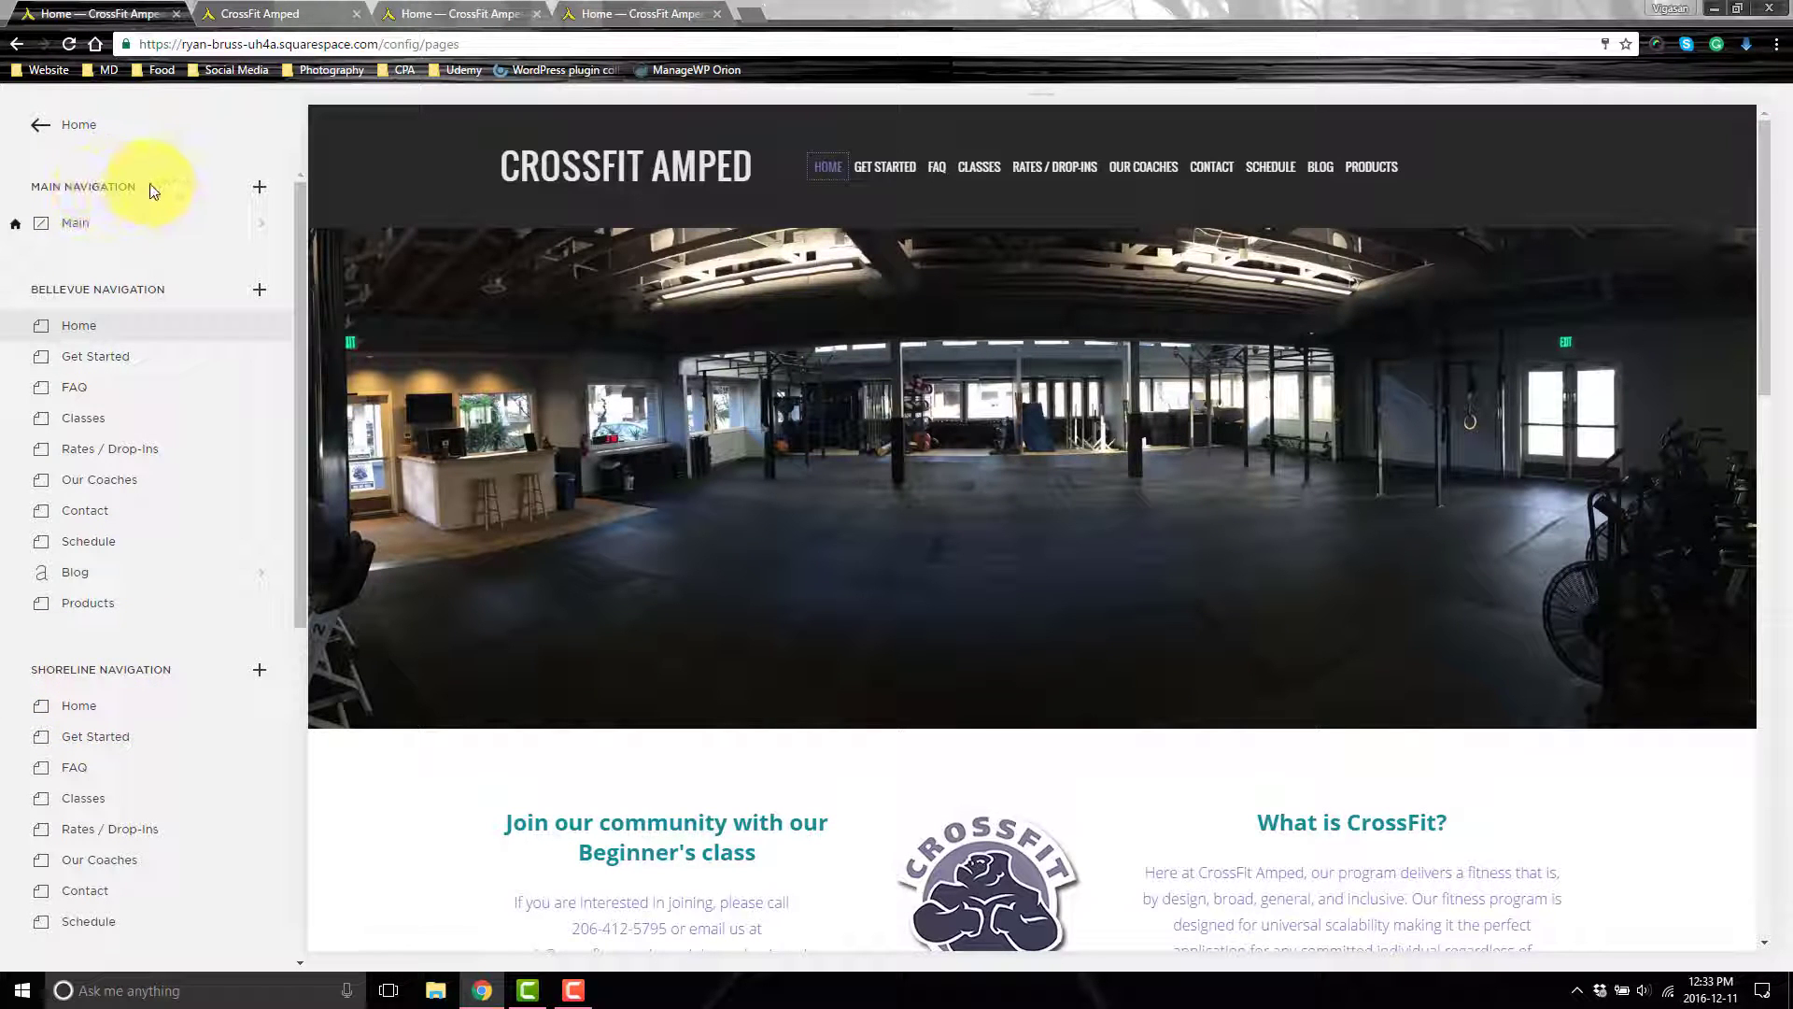
drag(34, 188, 29, 187)
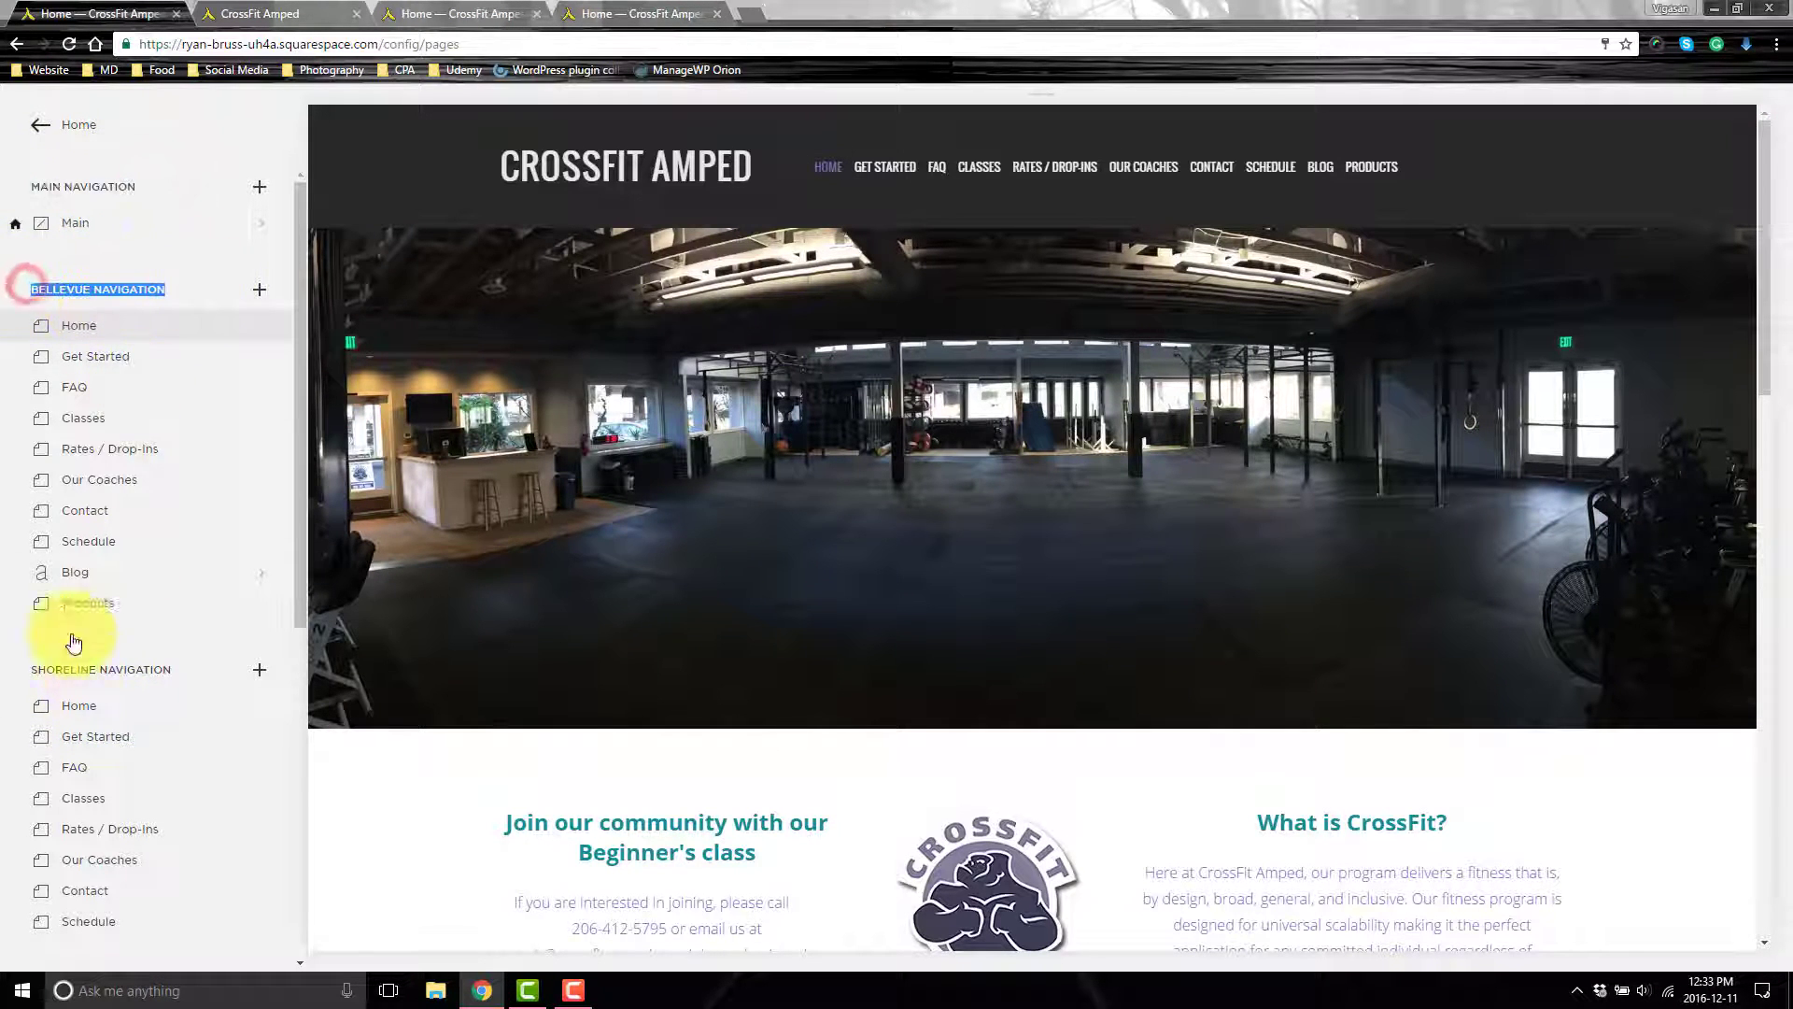
drag(194, 670, 22, 668)
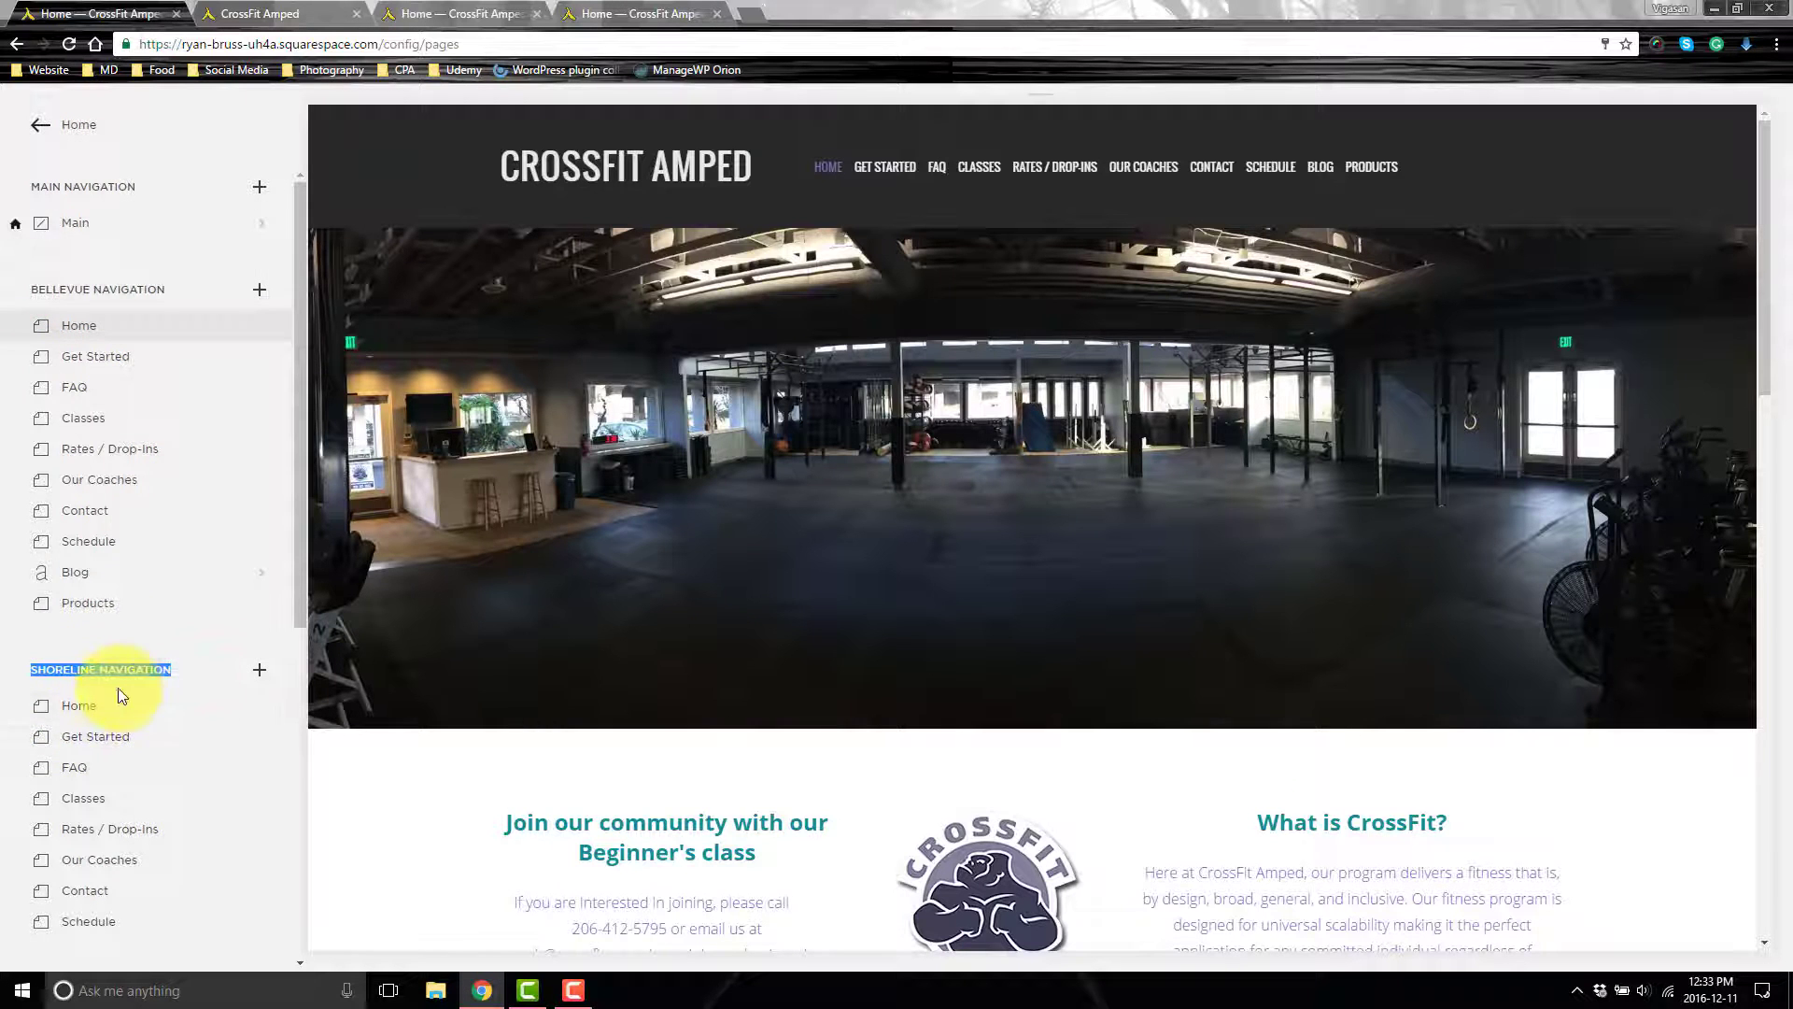
scroll(121, 696, down, 3)
scroll(128, 686, up, 3)
click(261, 325)
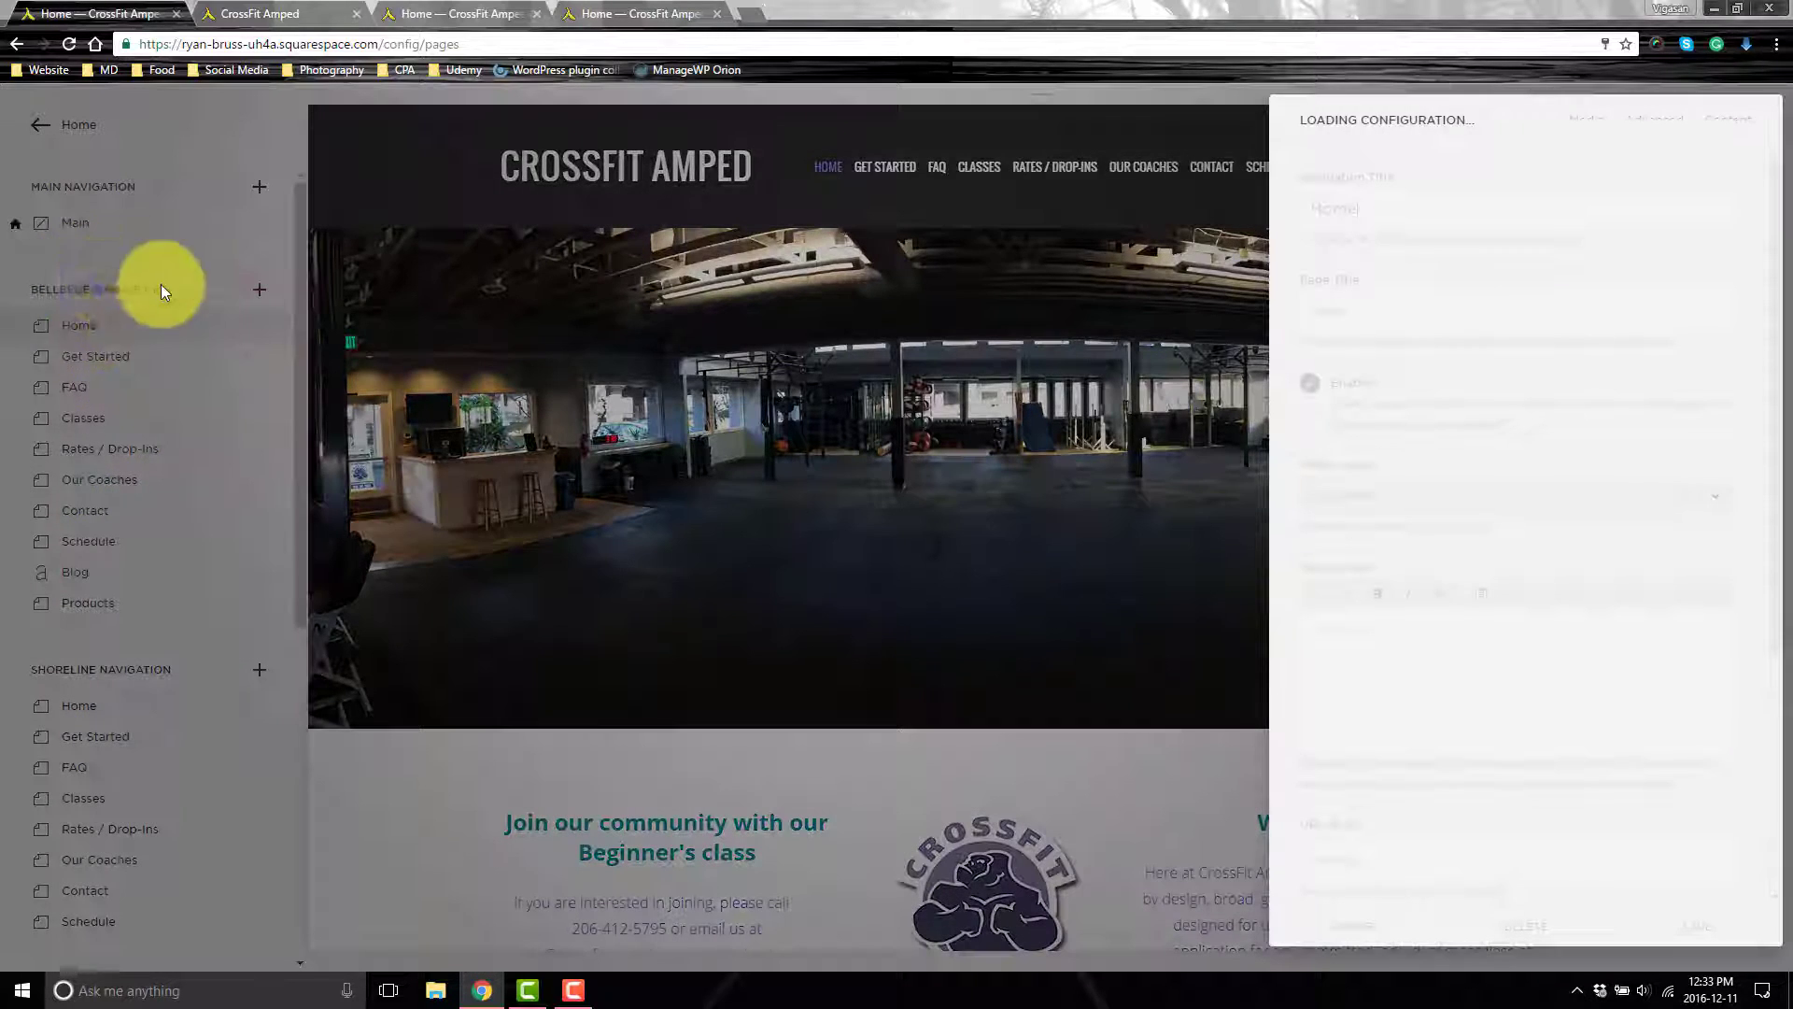
click(1658, 136)
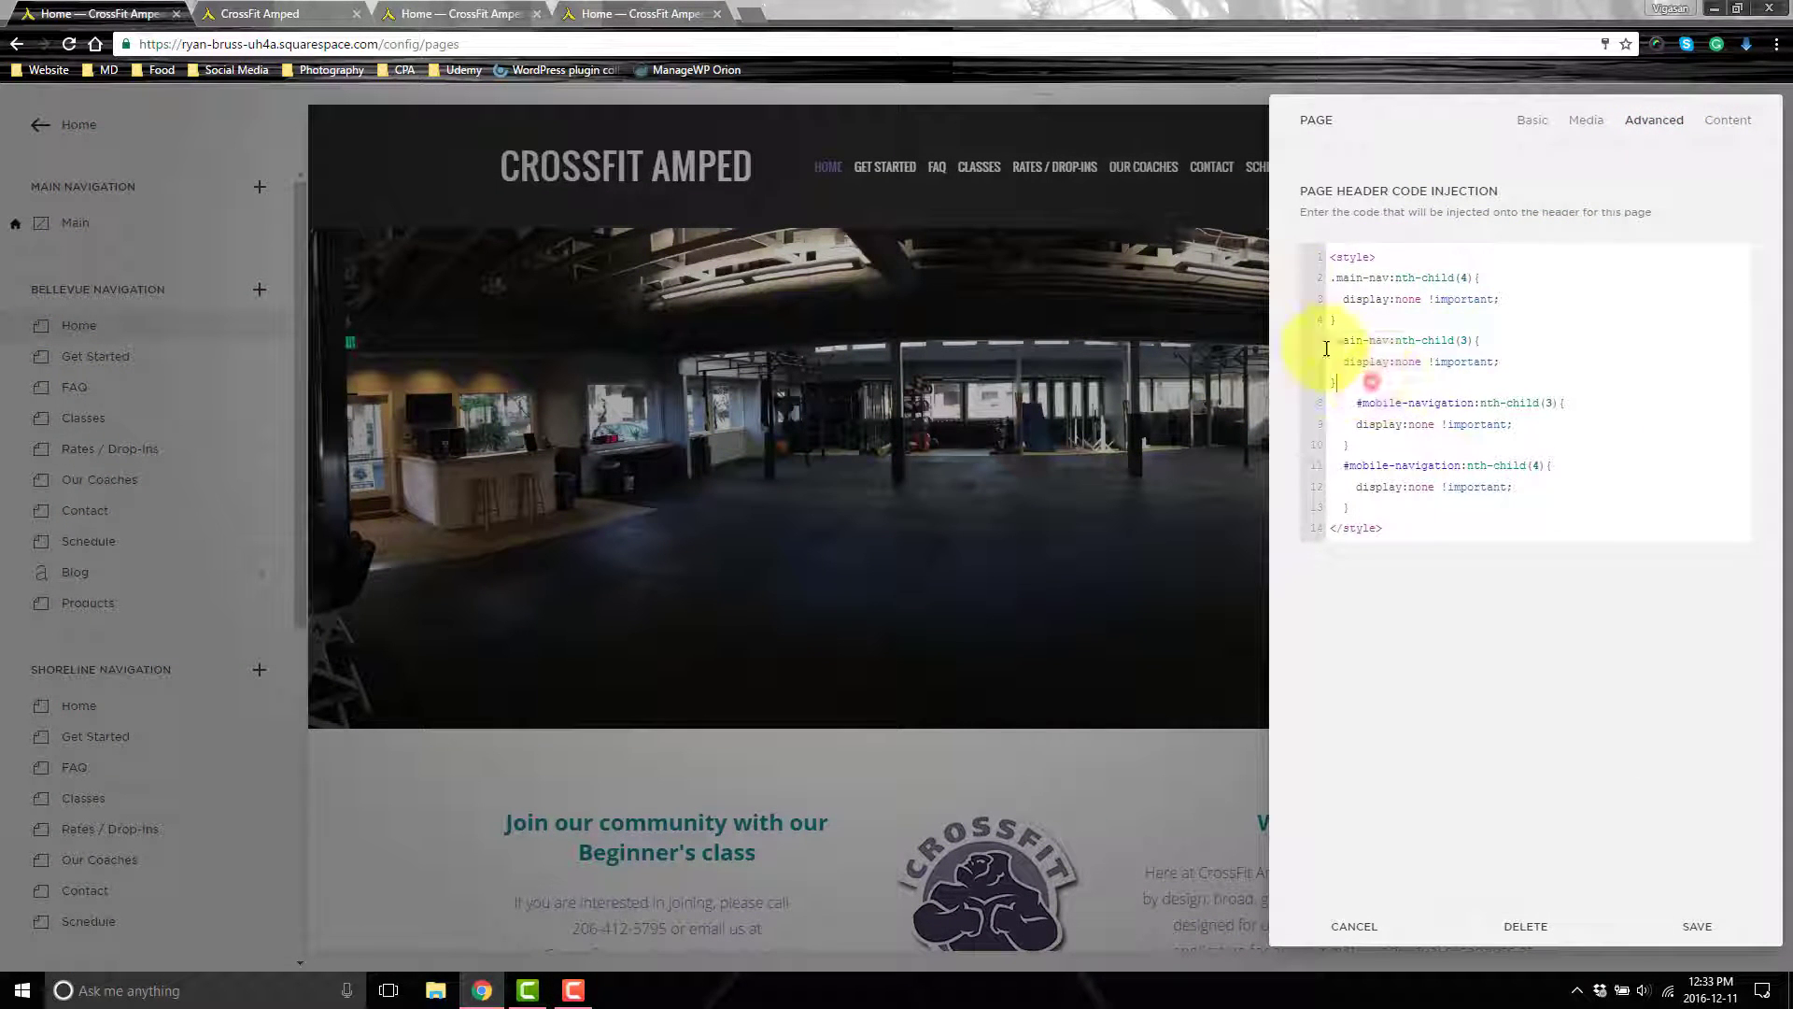
drag(1399, 256, 1311, 258)
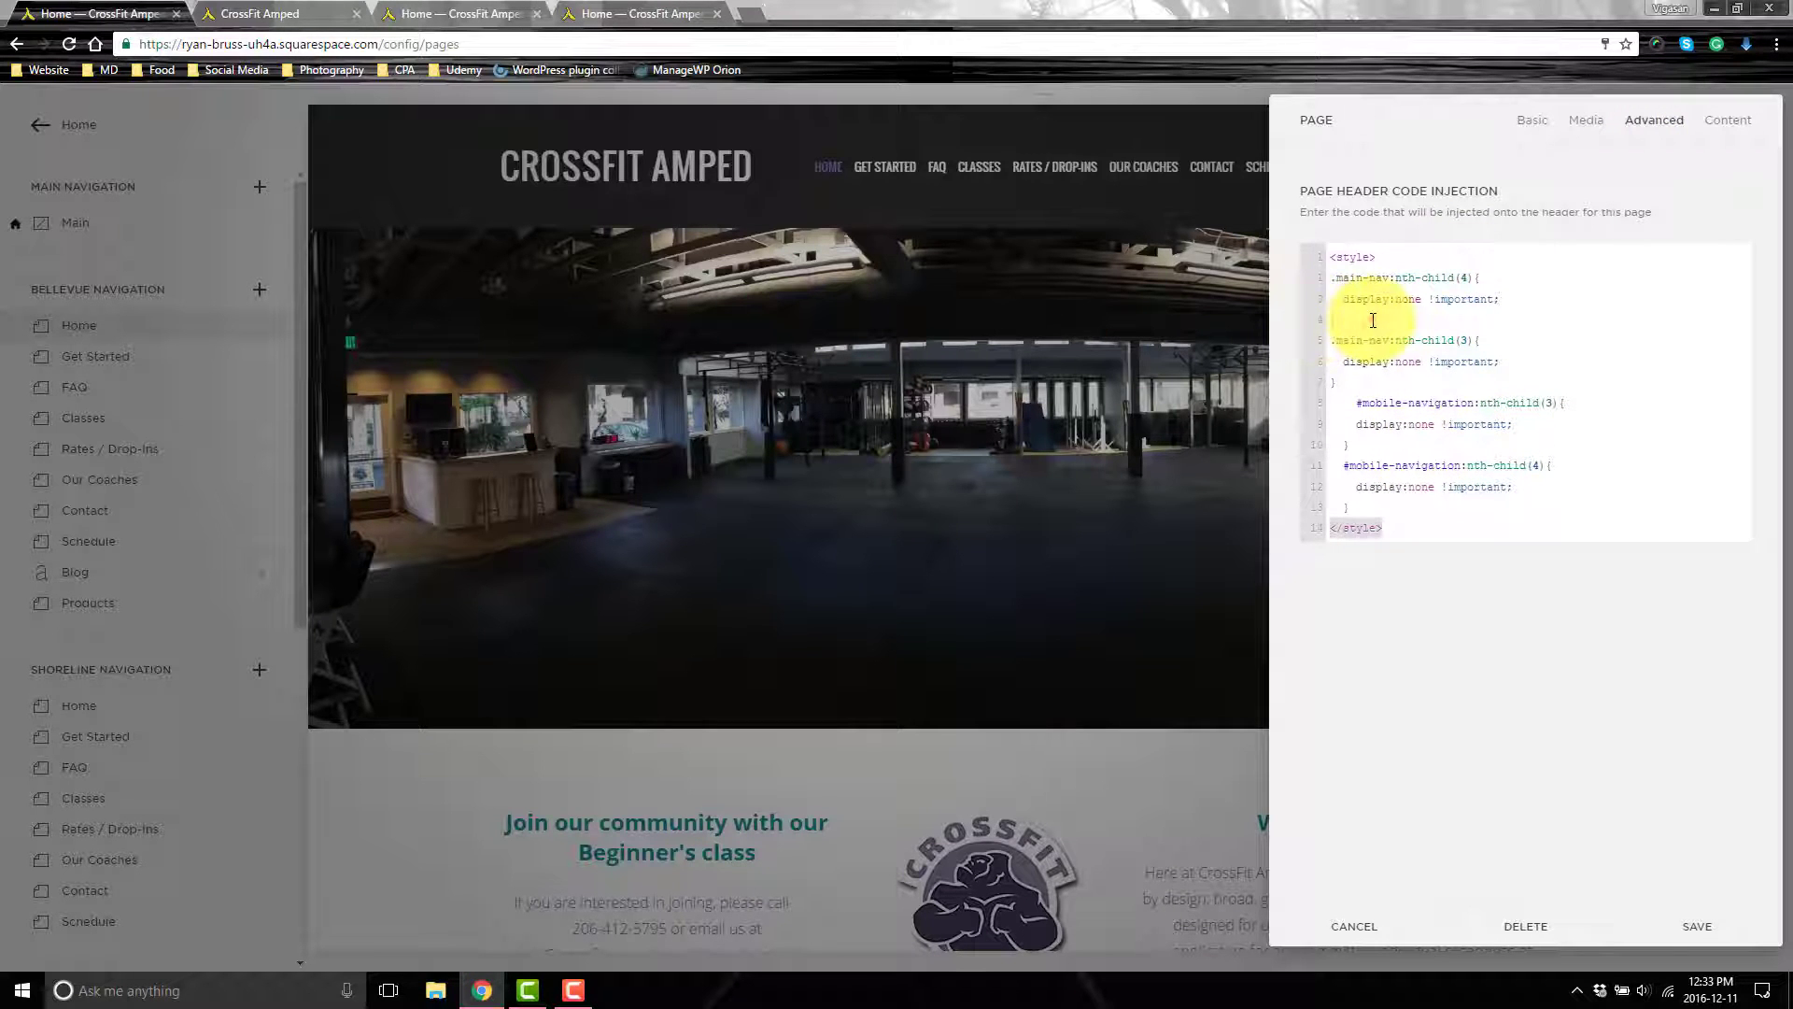
drag(1371, 319, 1328, 274)
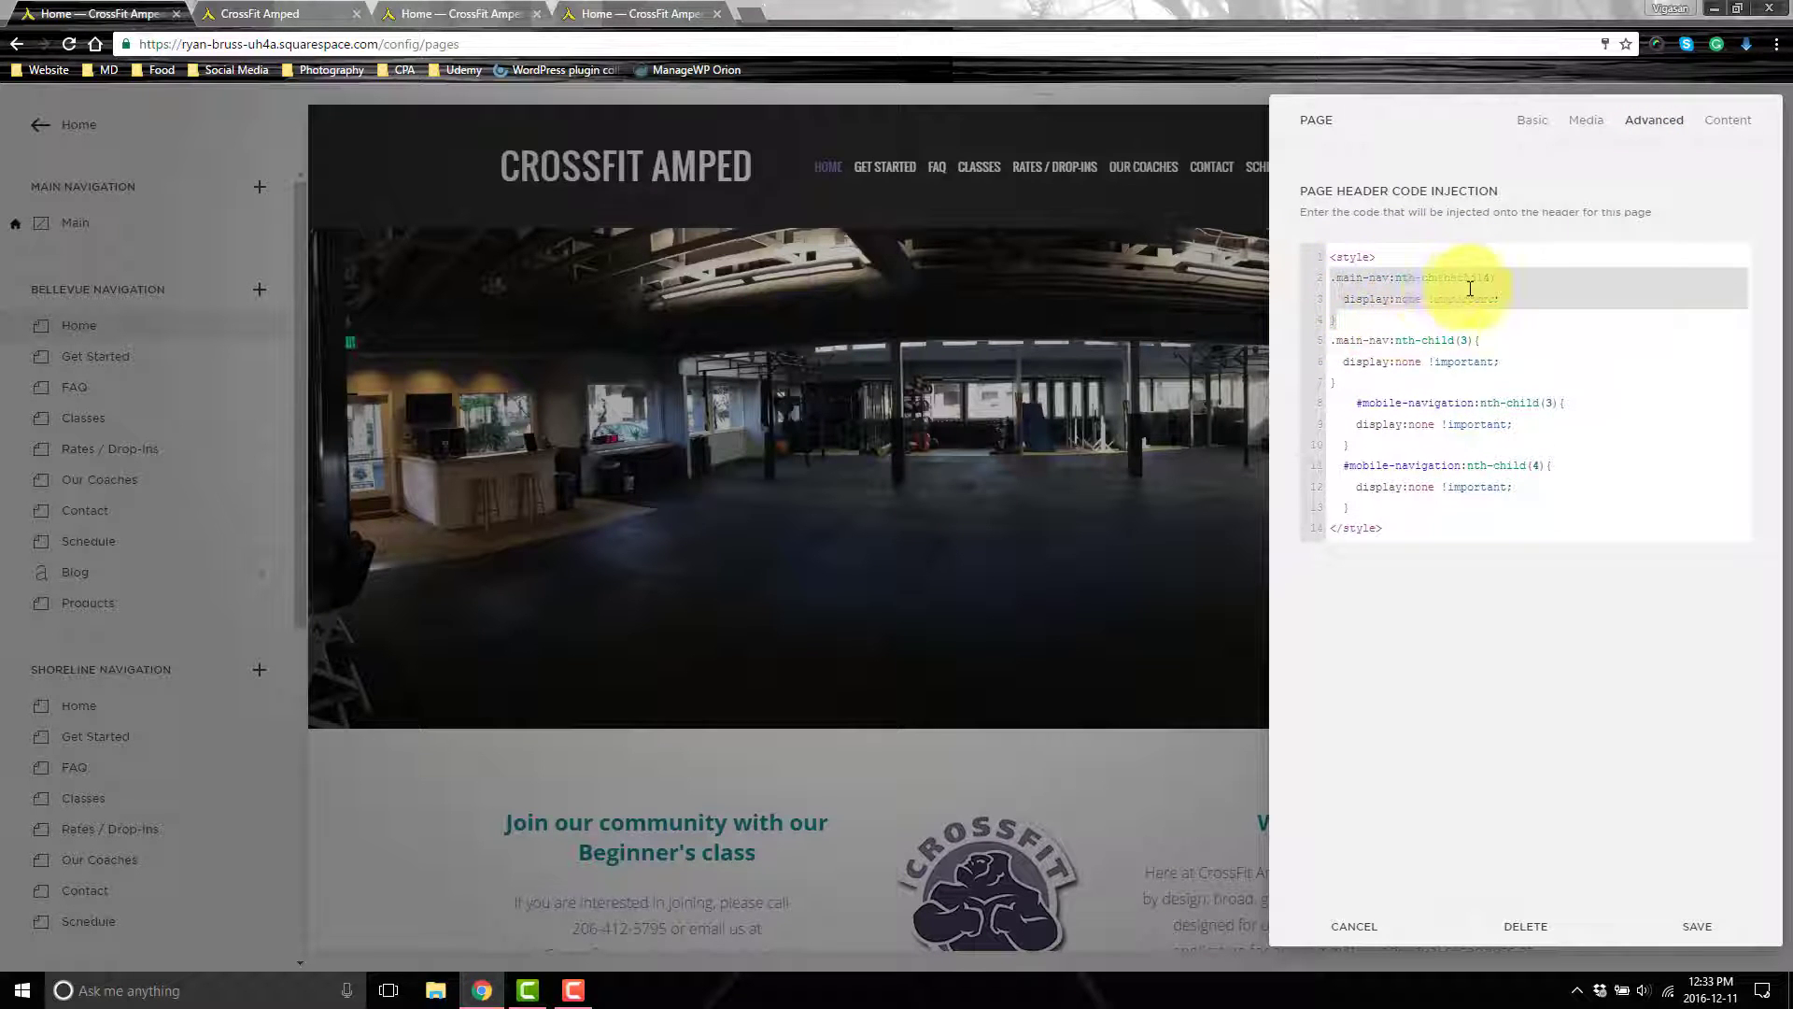
scroll(140, 804, down, 3)
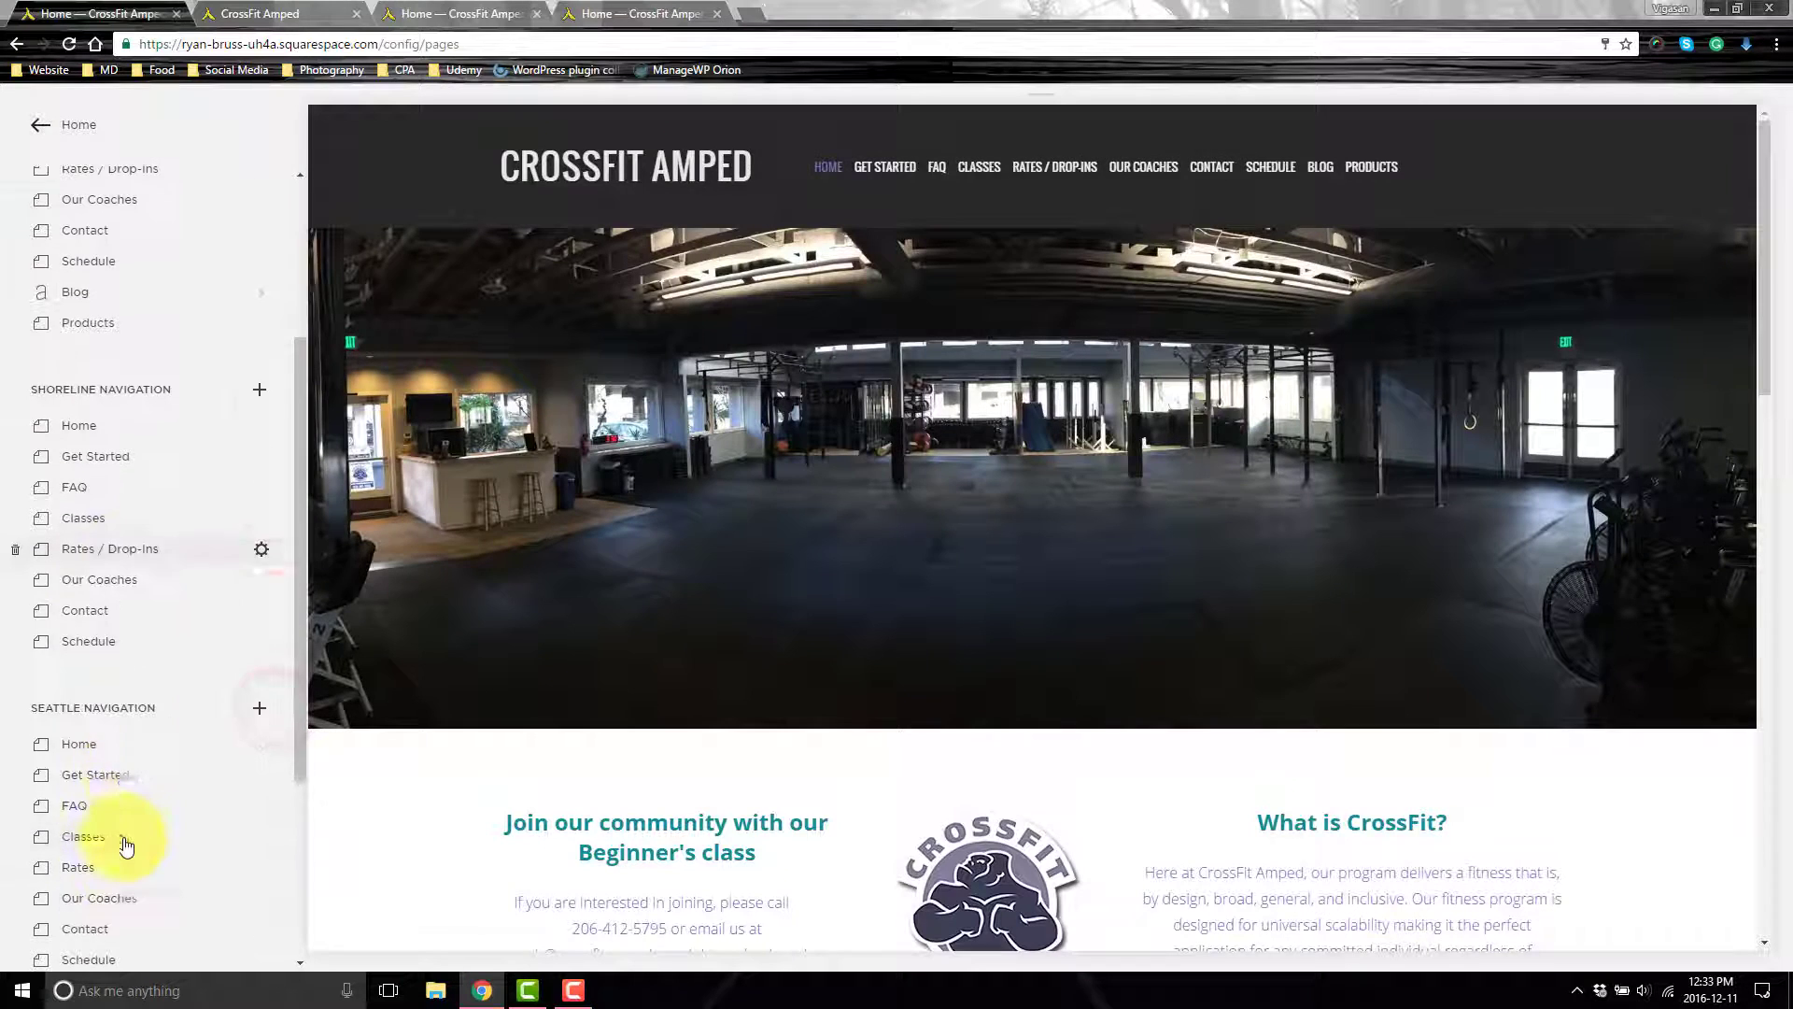
scroll(168, 738, up, 3)
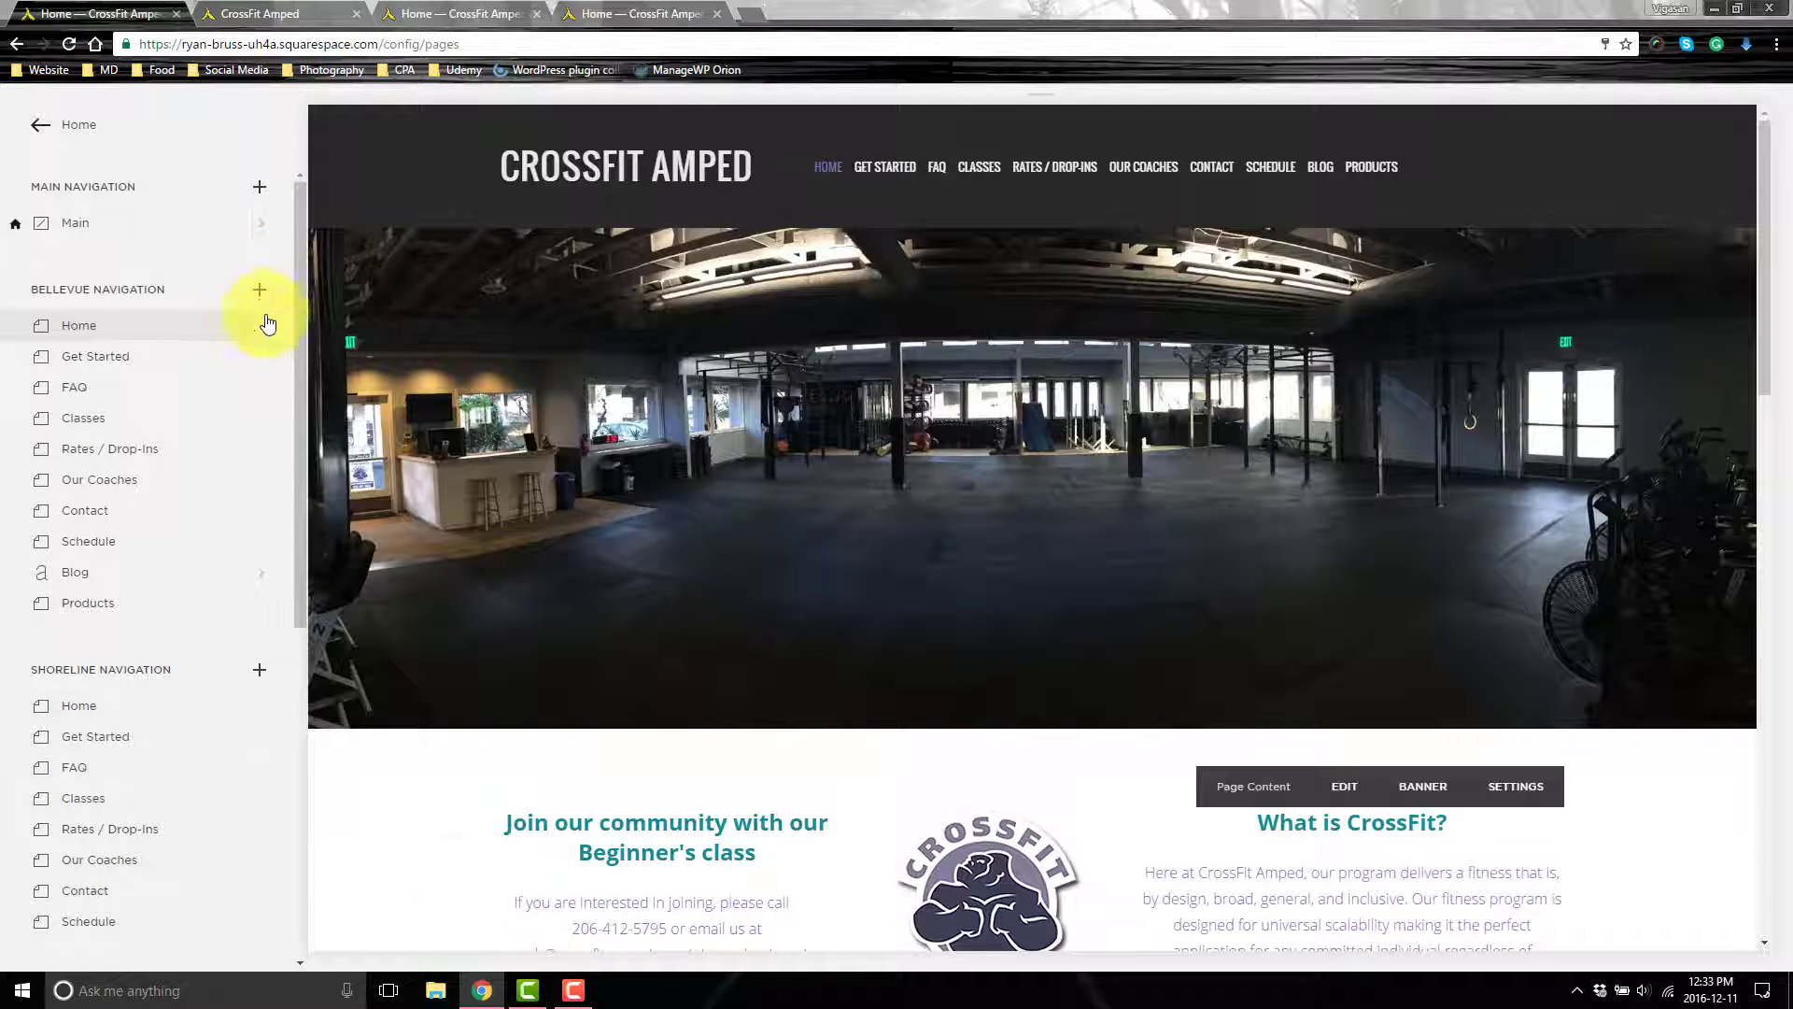
click(264, 326)
click(1654, 120)
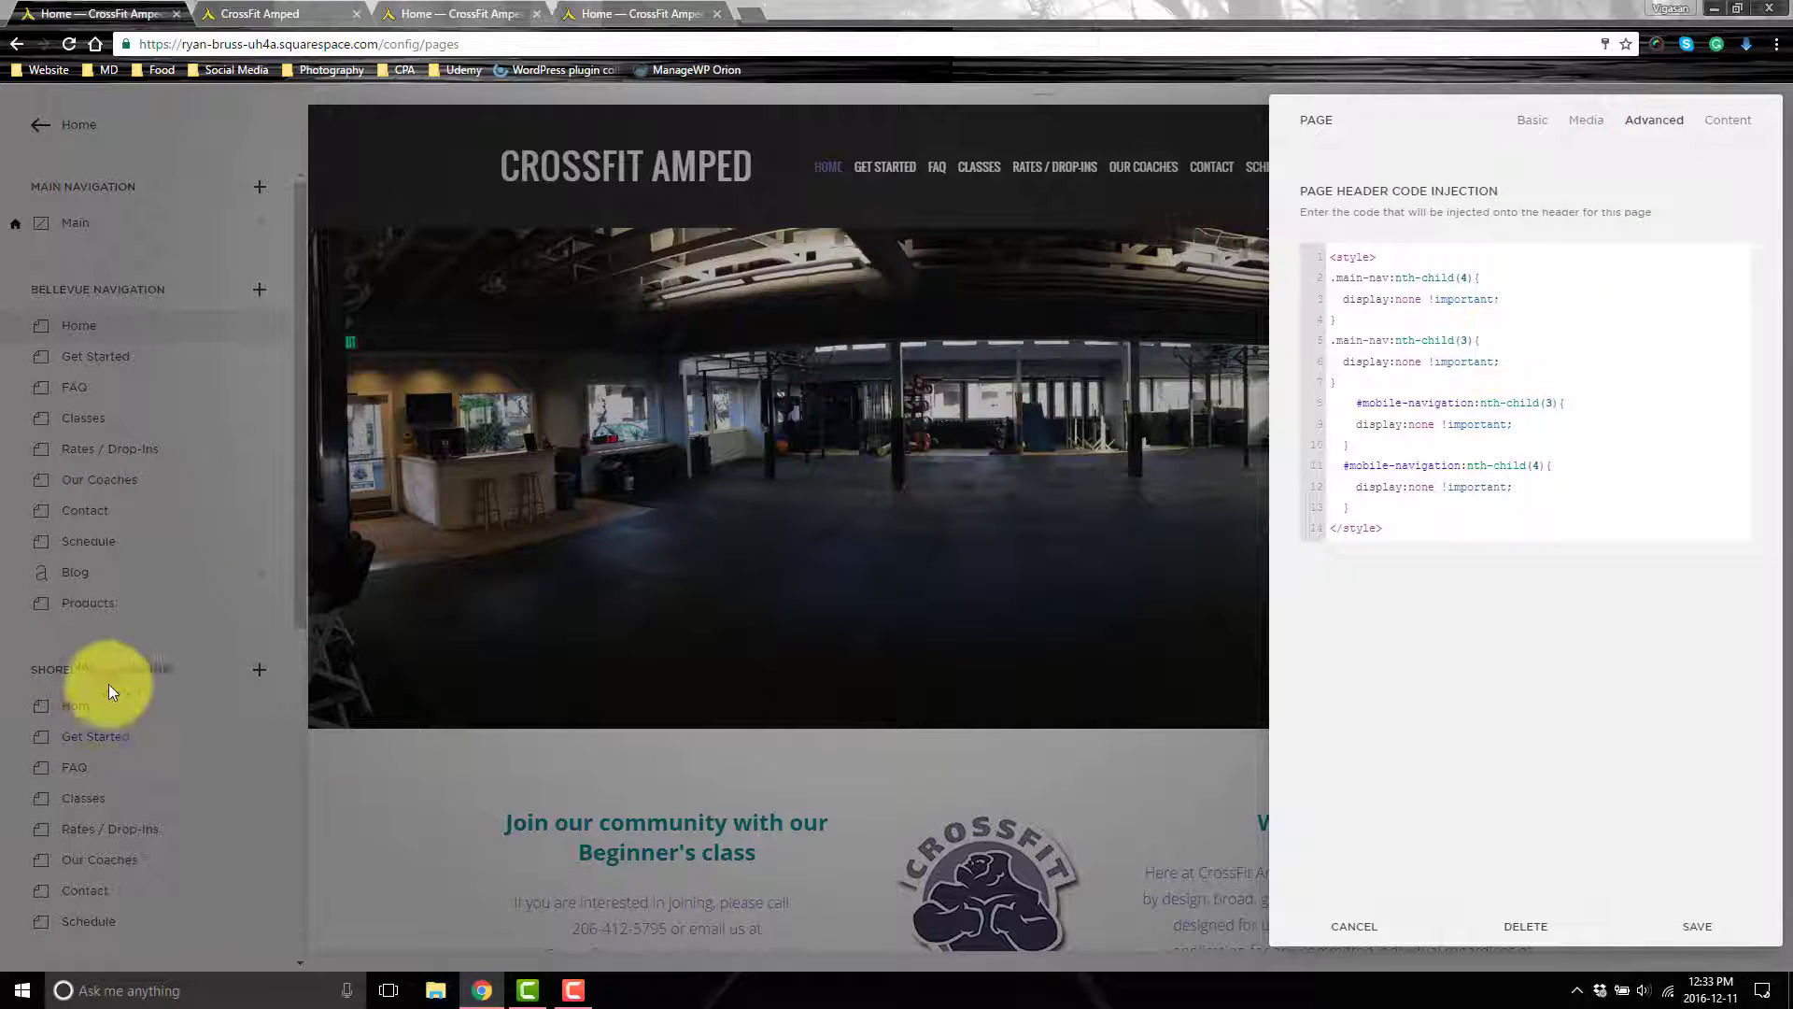
drag(1359, 402, 1381, 505)
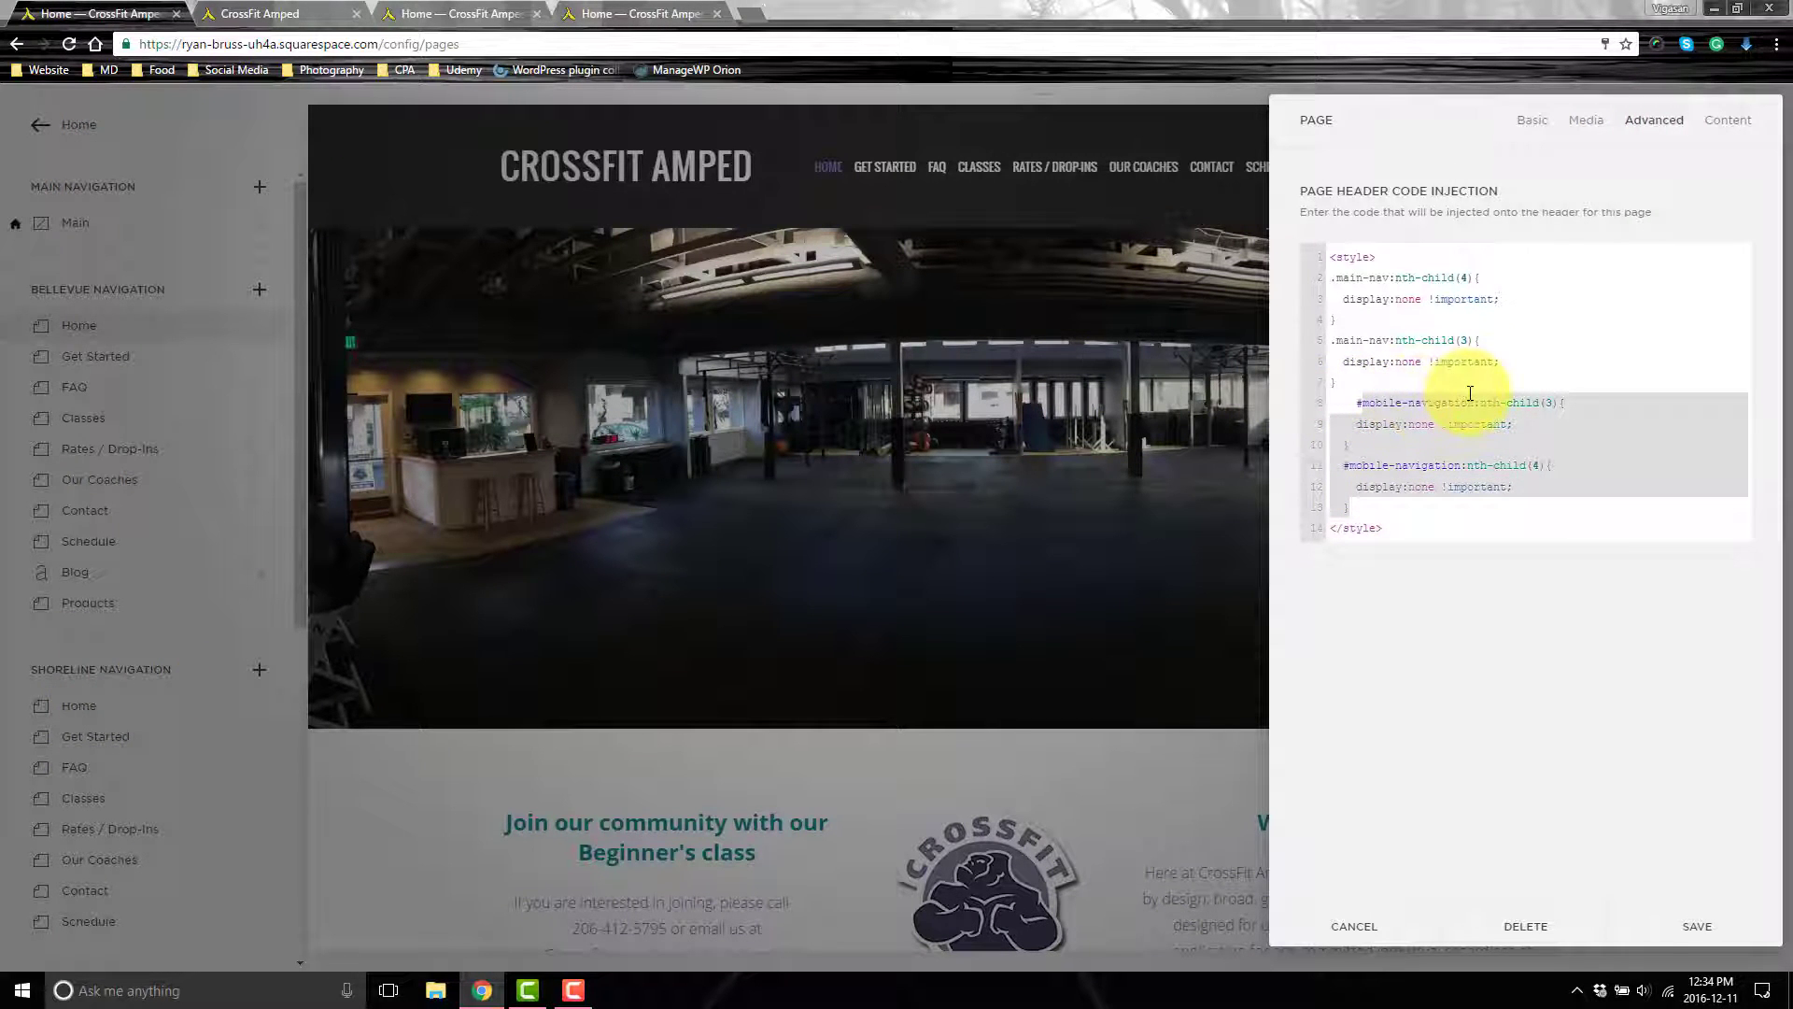
click(957, 422)
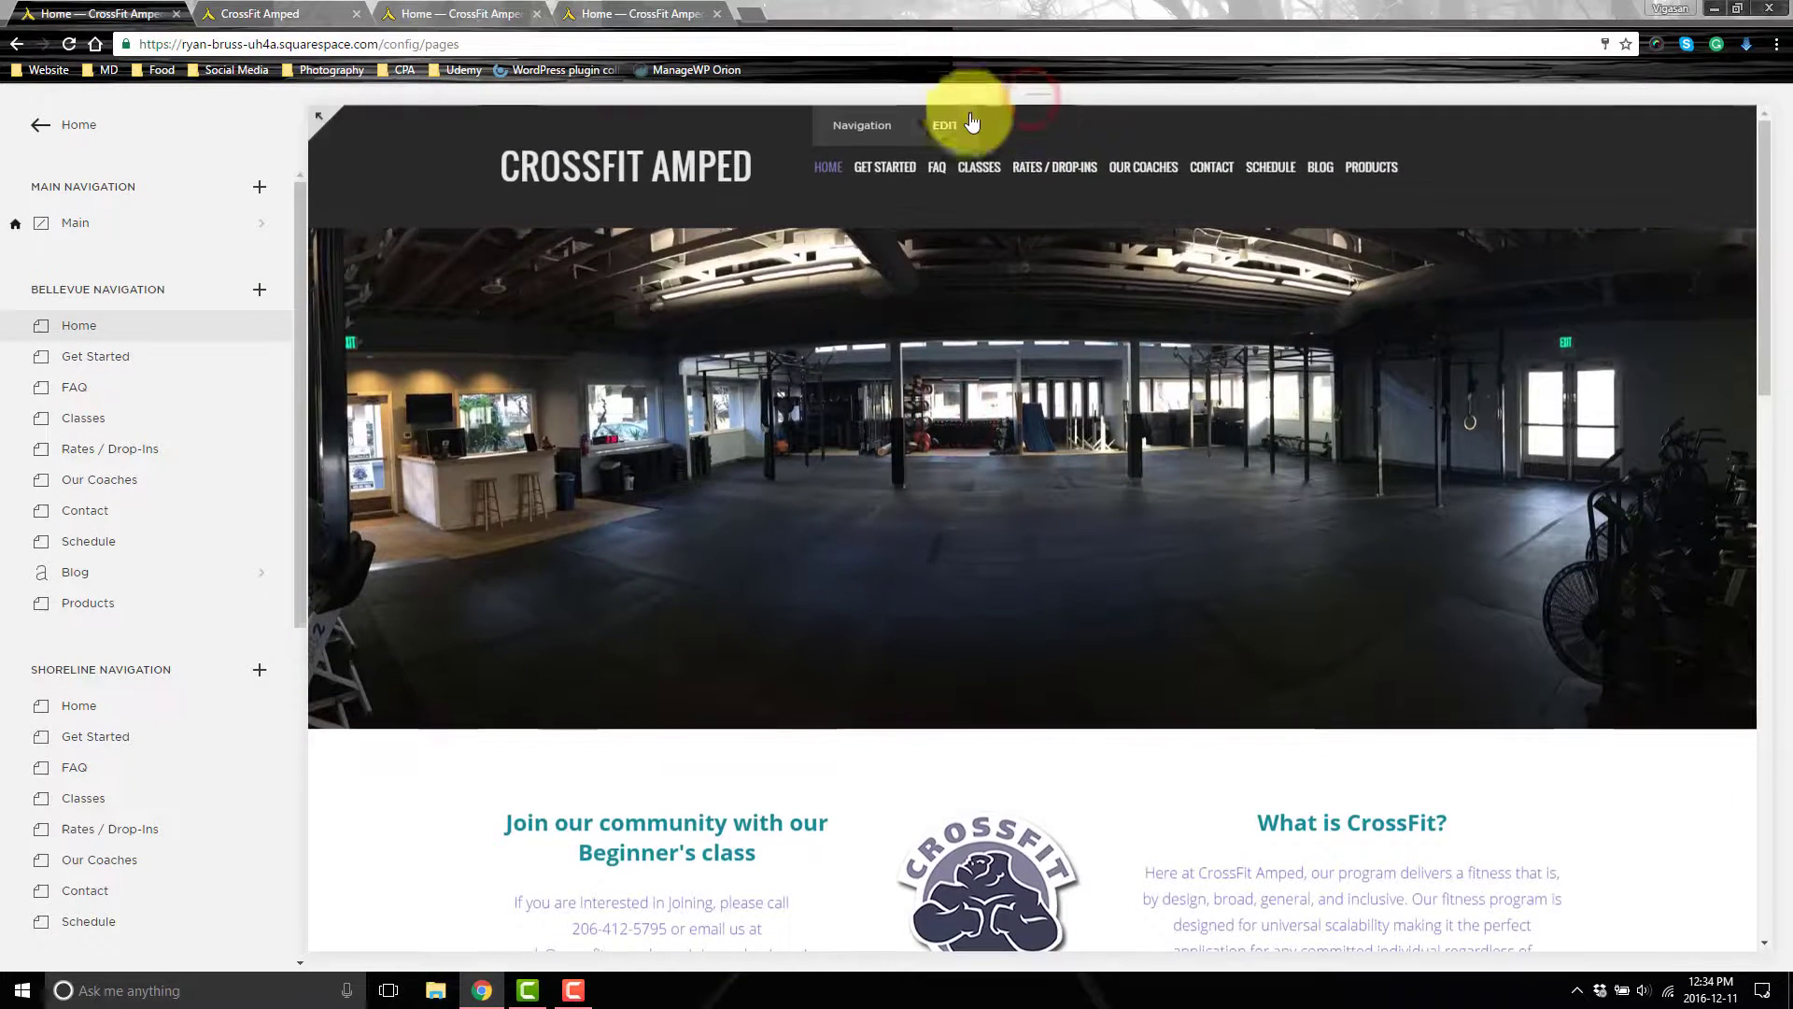
Switch to phone preview and inspect nav#mobile-navigation in DevTools before closing it
click(960, 116)
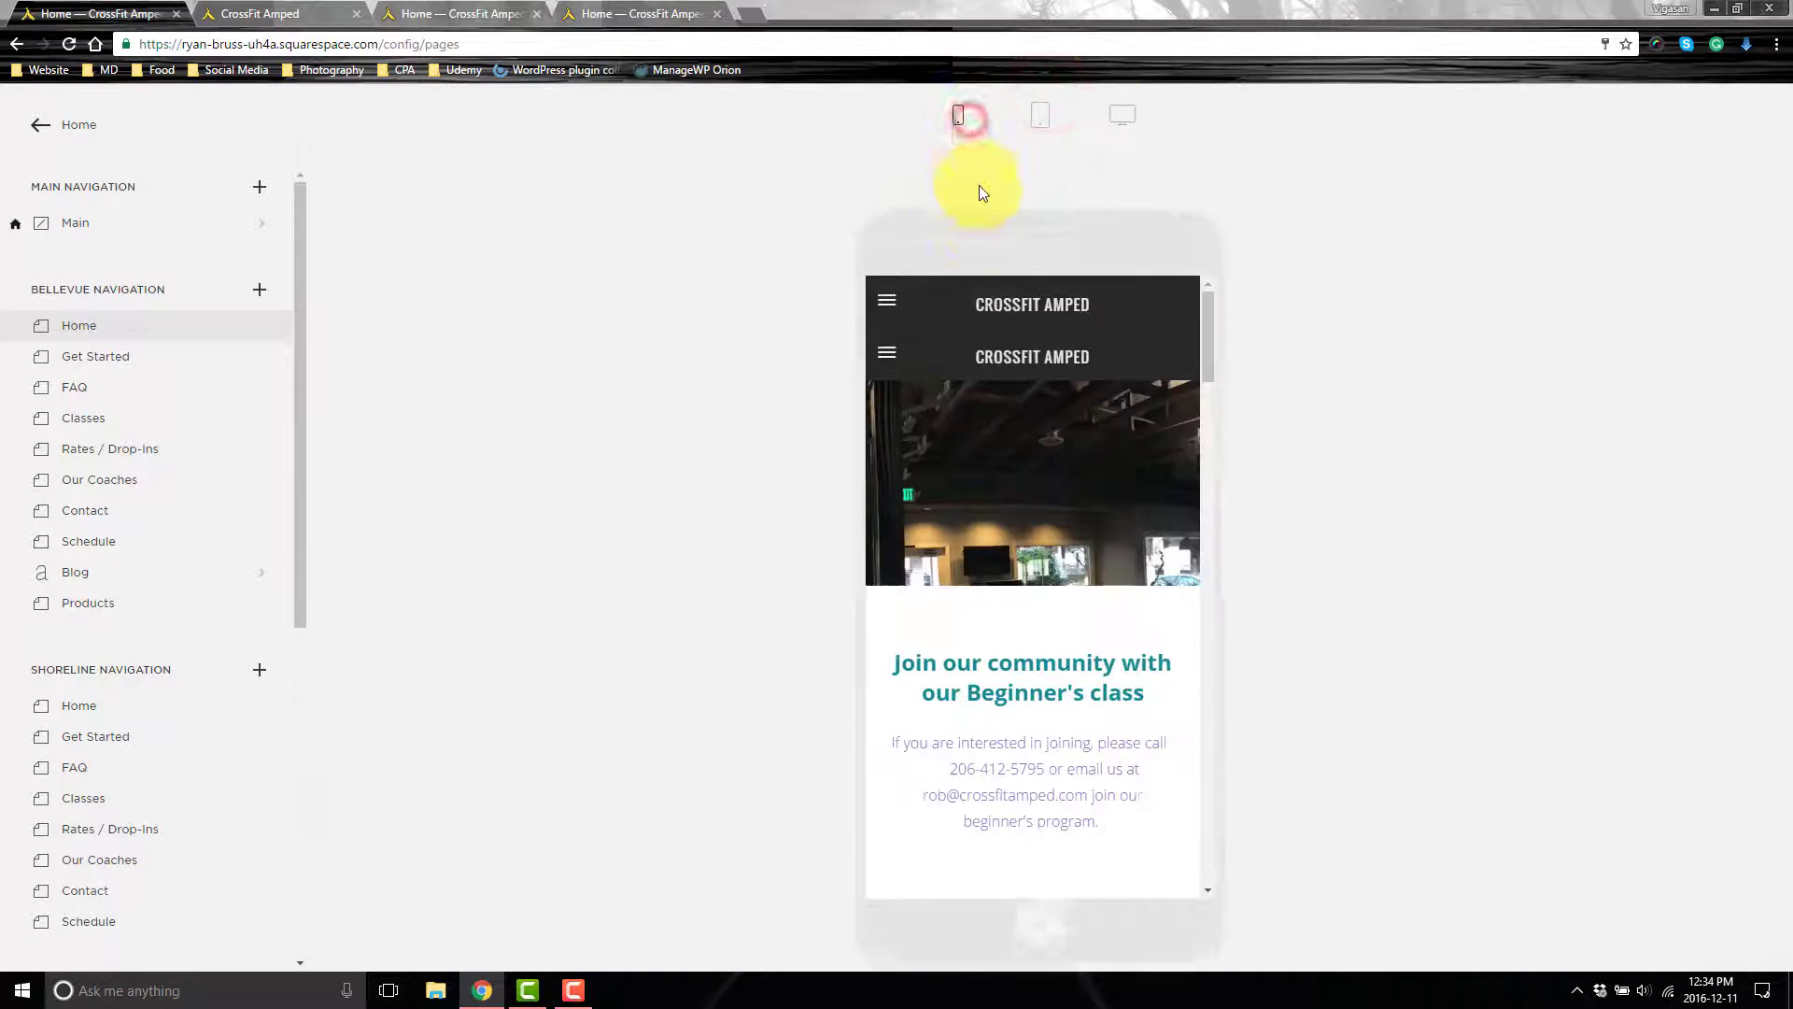
right_click(950, 321)
click(1009, 584)
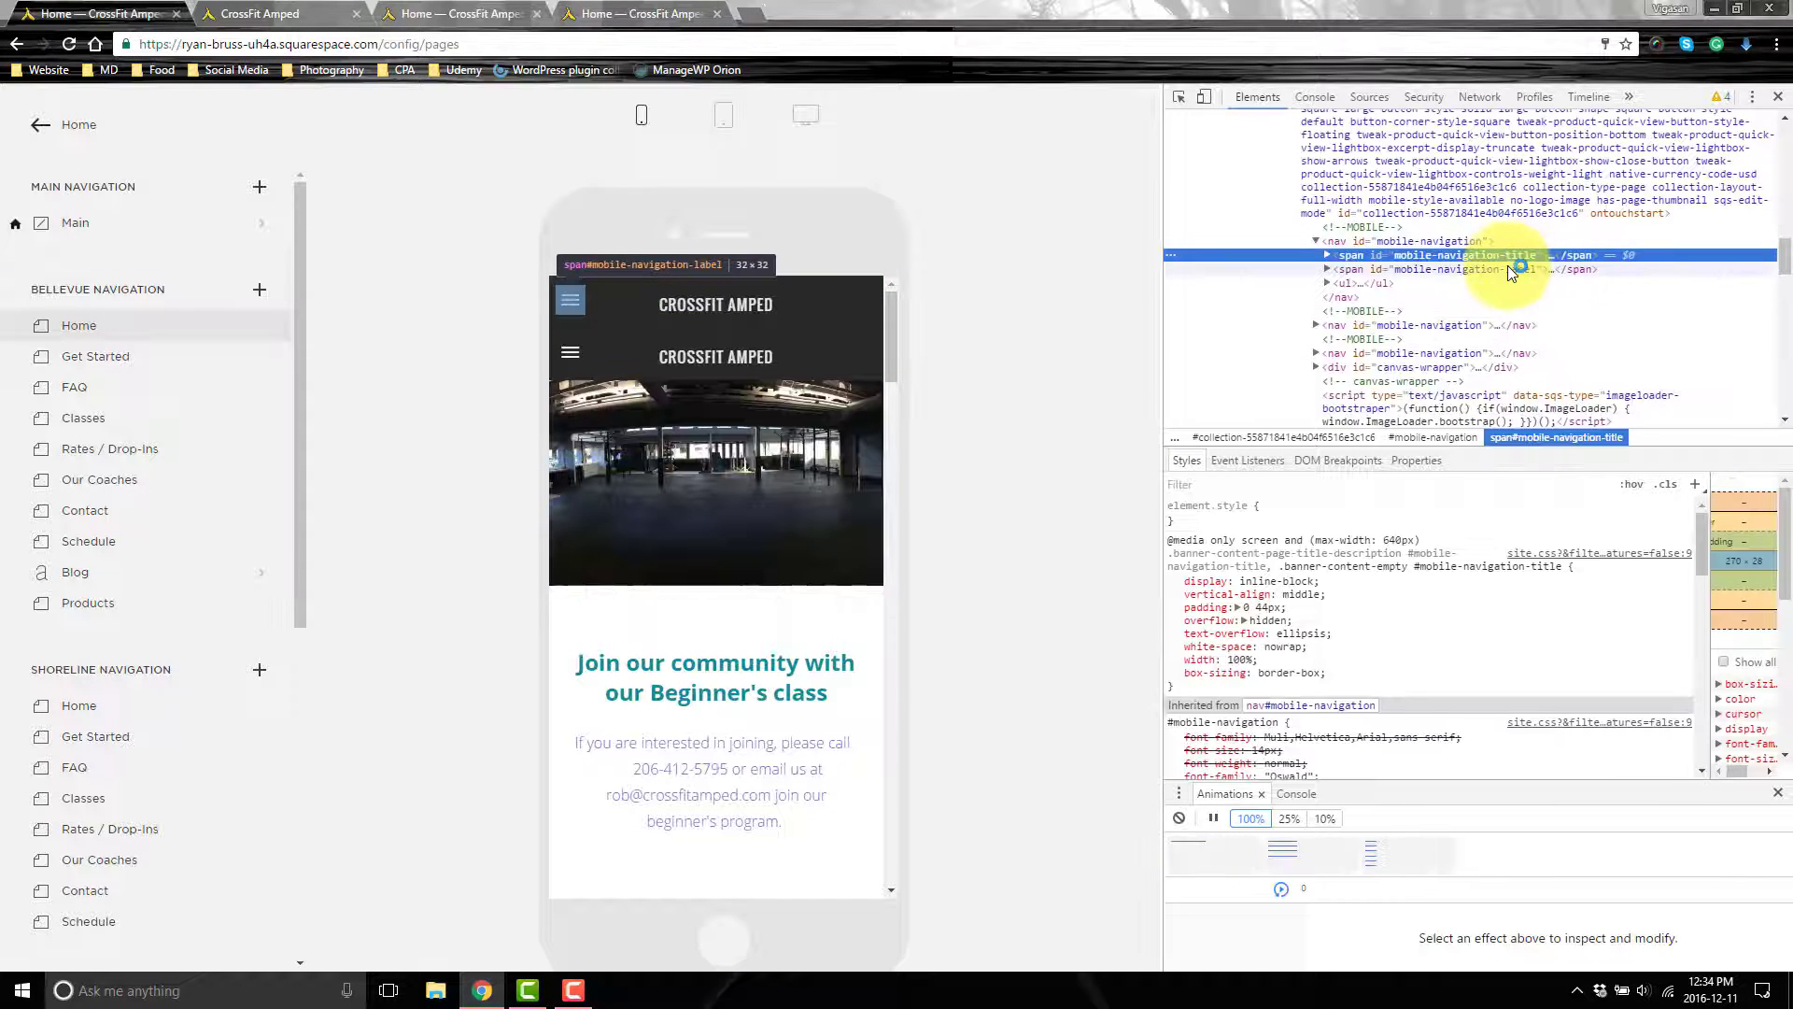
click(1457, 240)
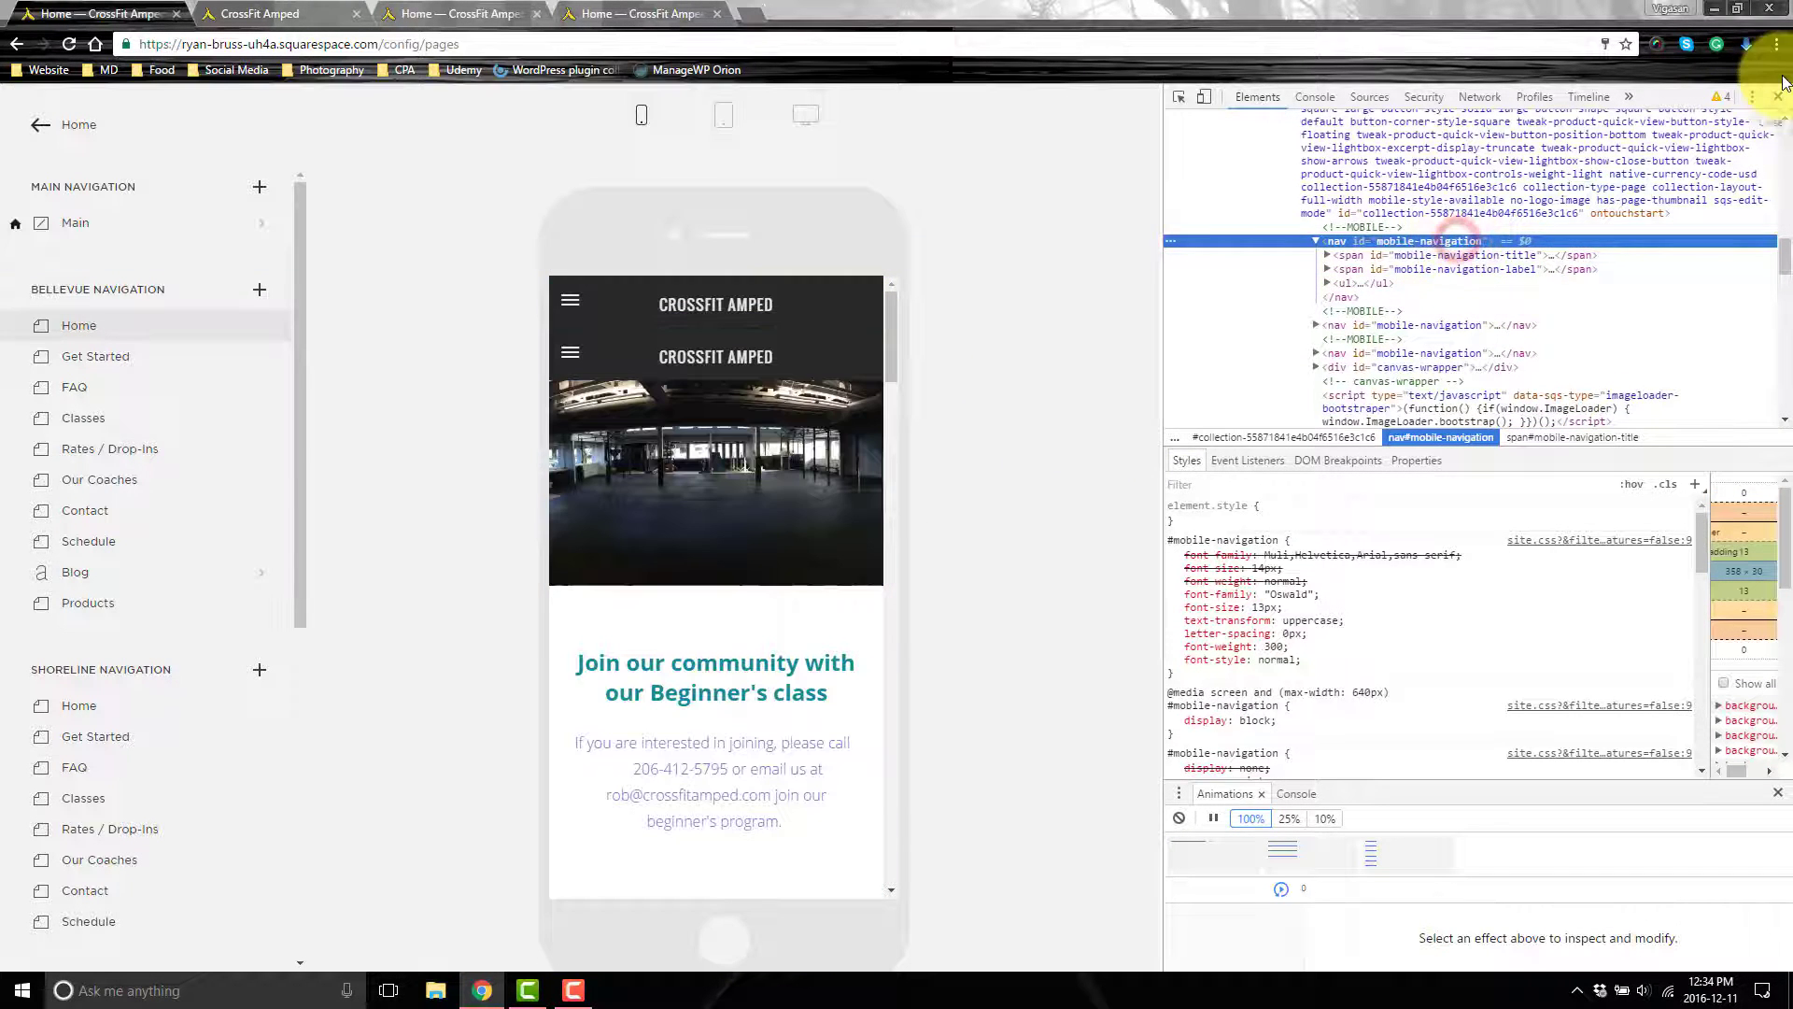
click(1779, 101)
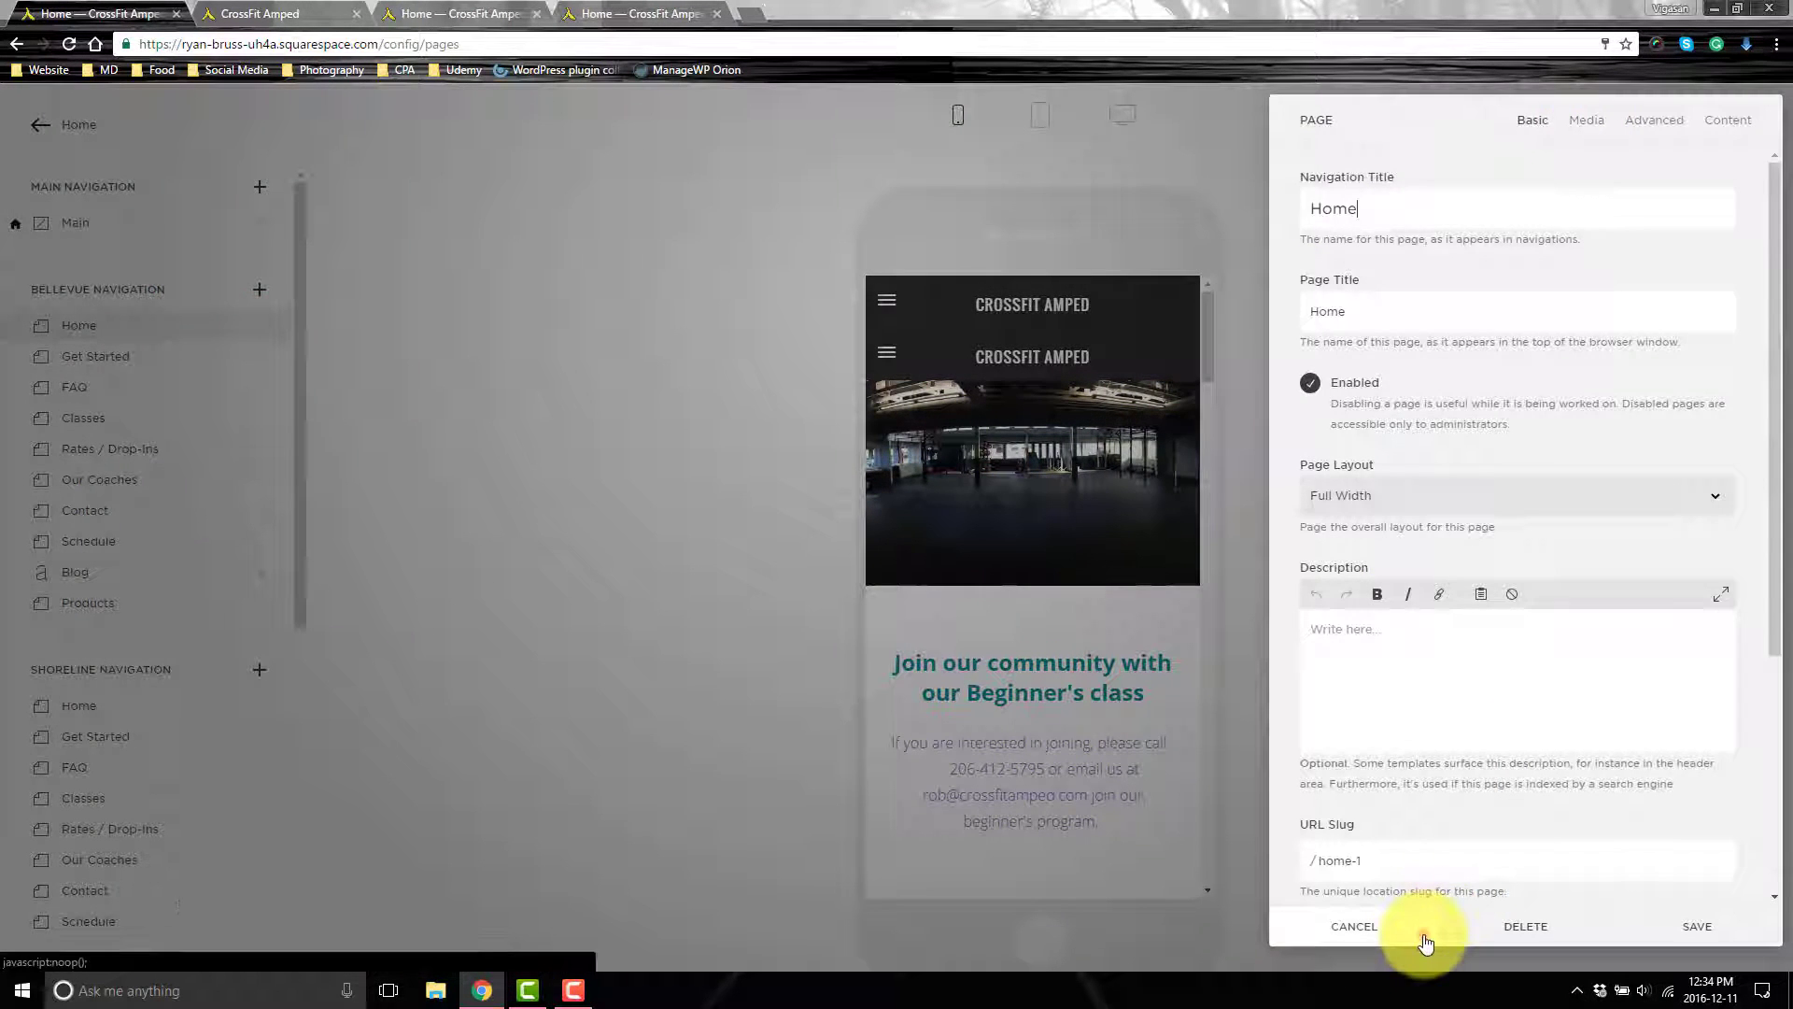
Review the Home page's header code injection CSS under Advanced and save to reload the preview
click(1423, 934)
mouse_move(269, 331)
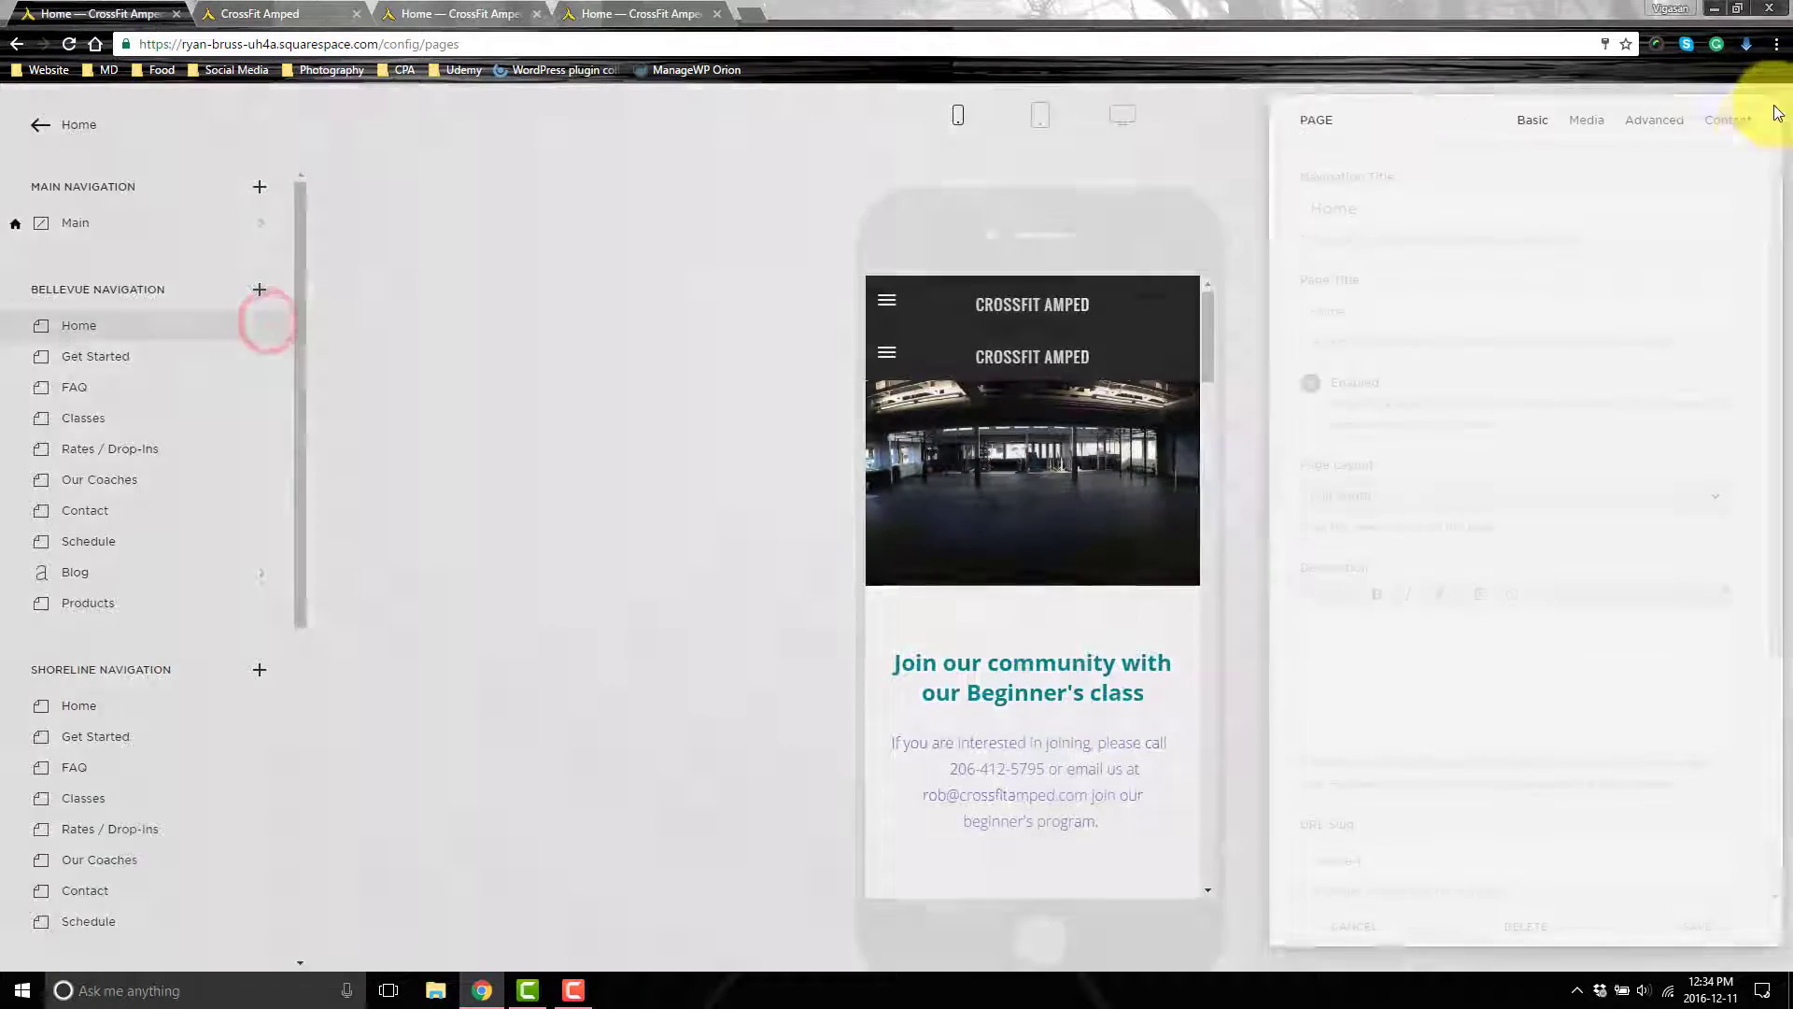
click(1733, 117)
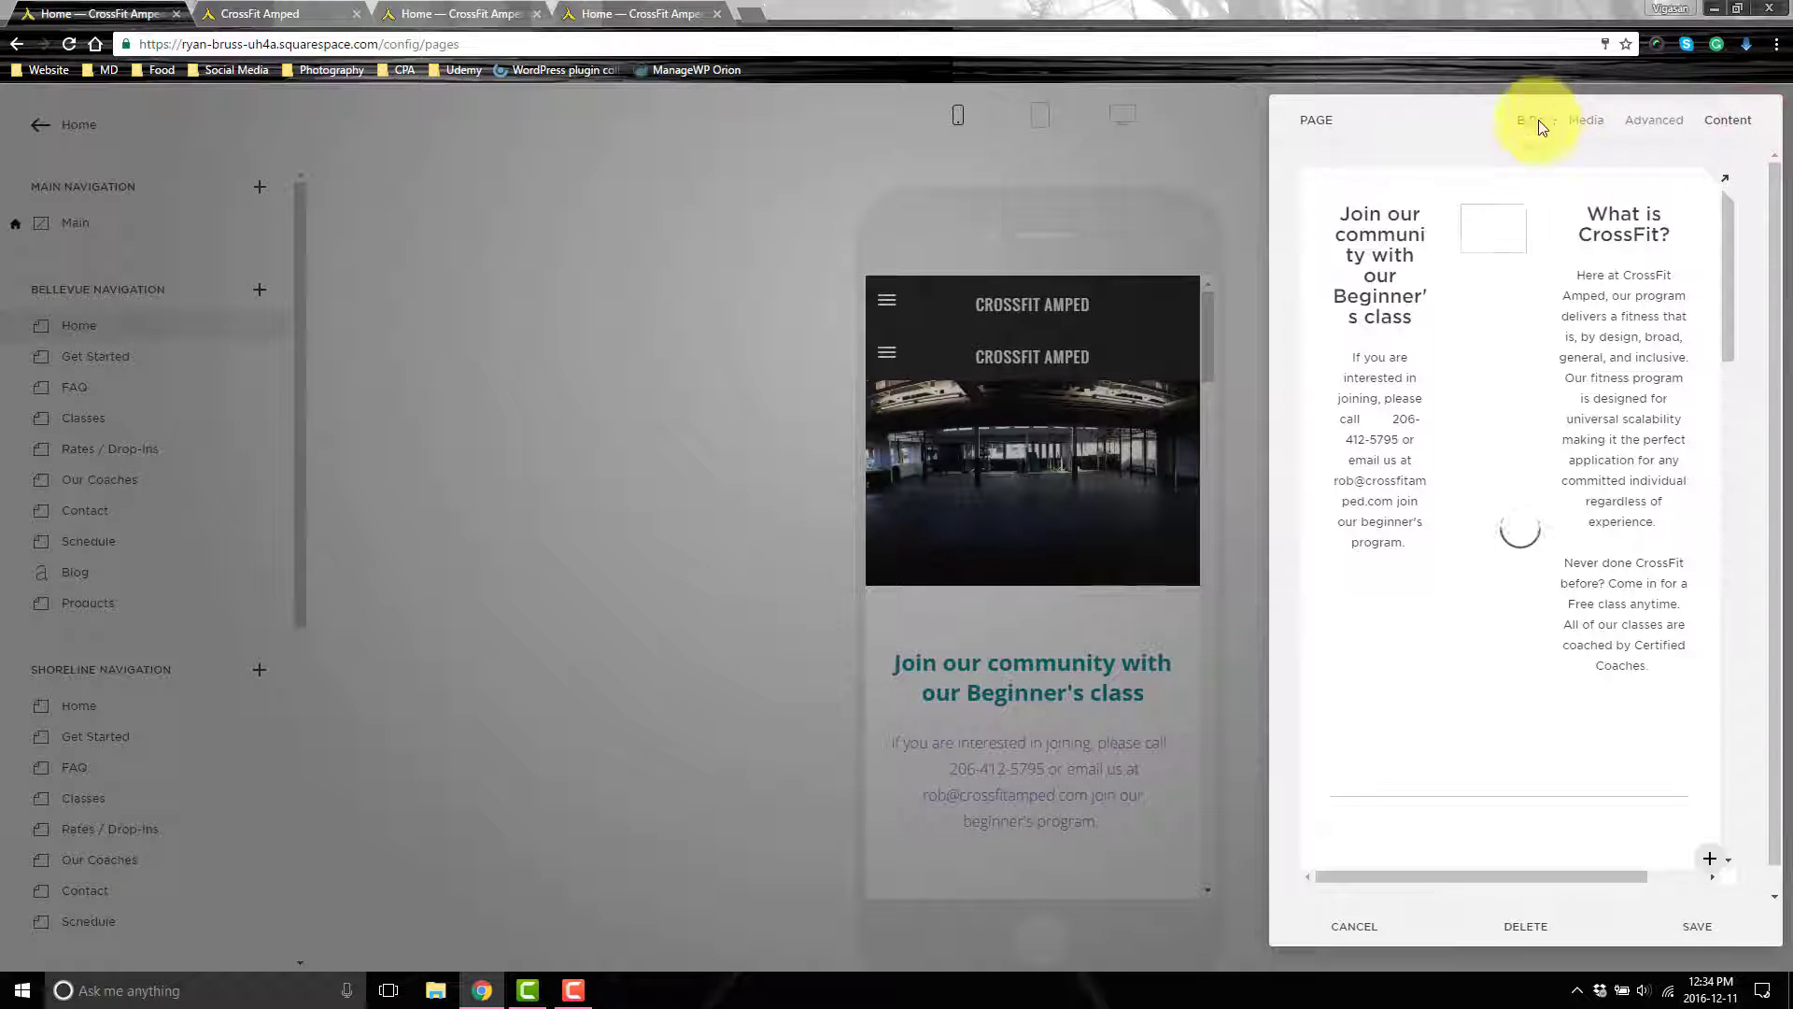
click(1649, 123)
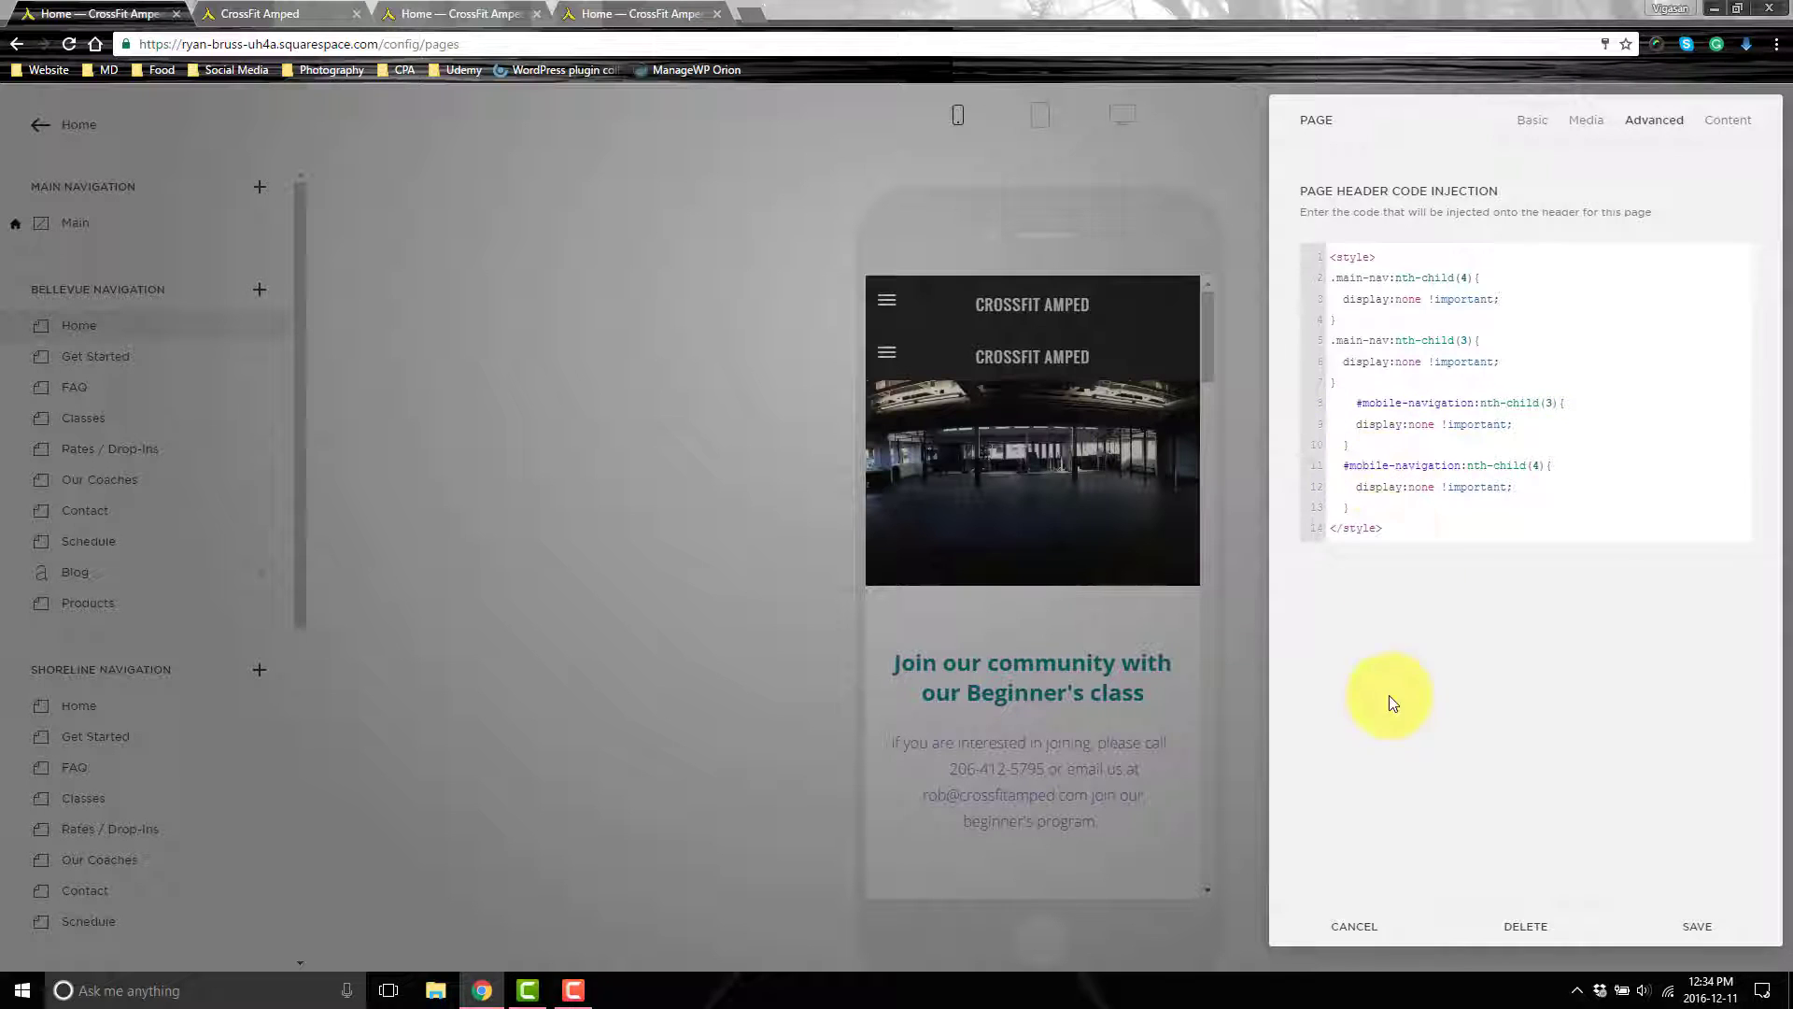
click(1674, 942)
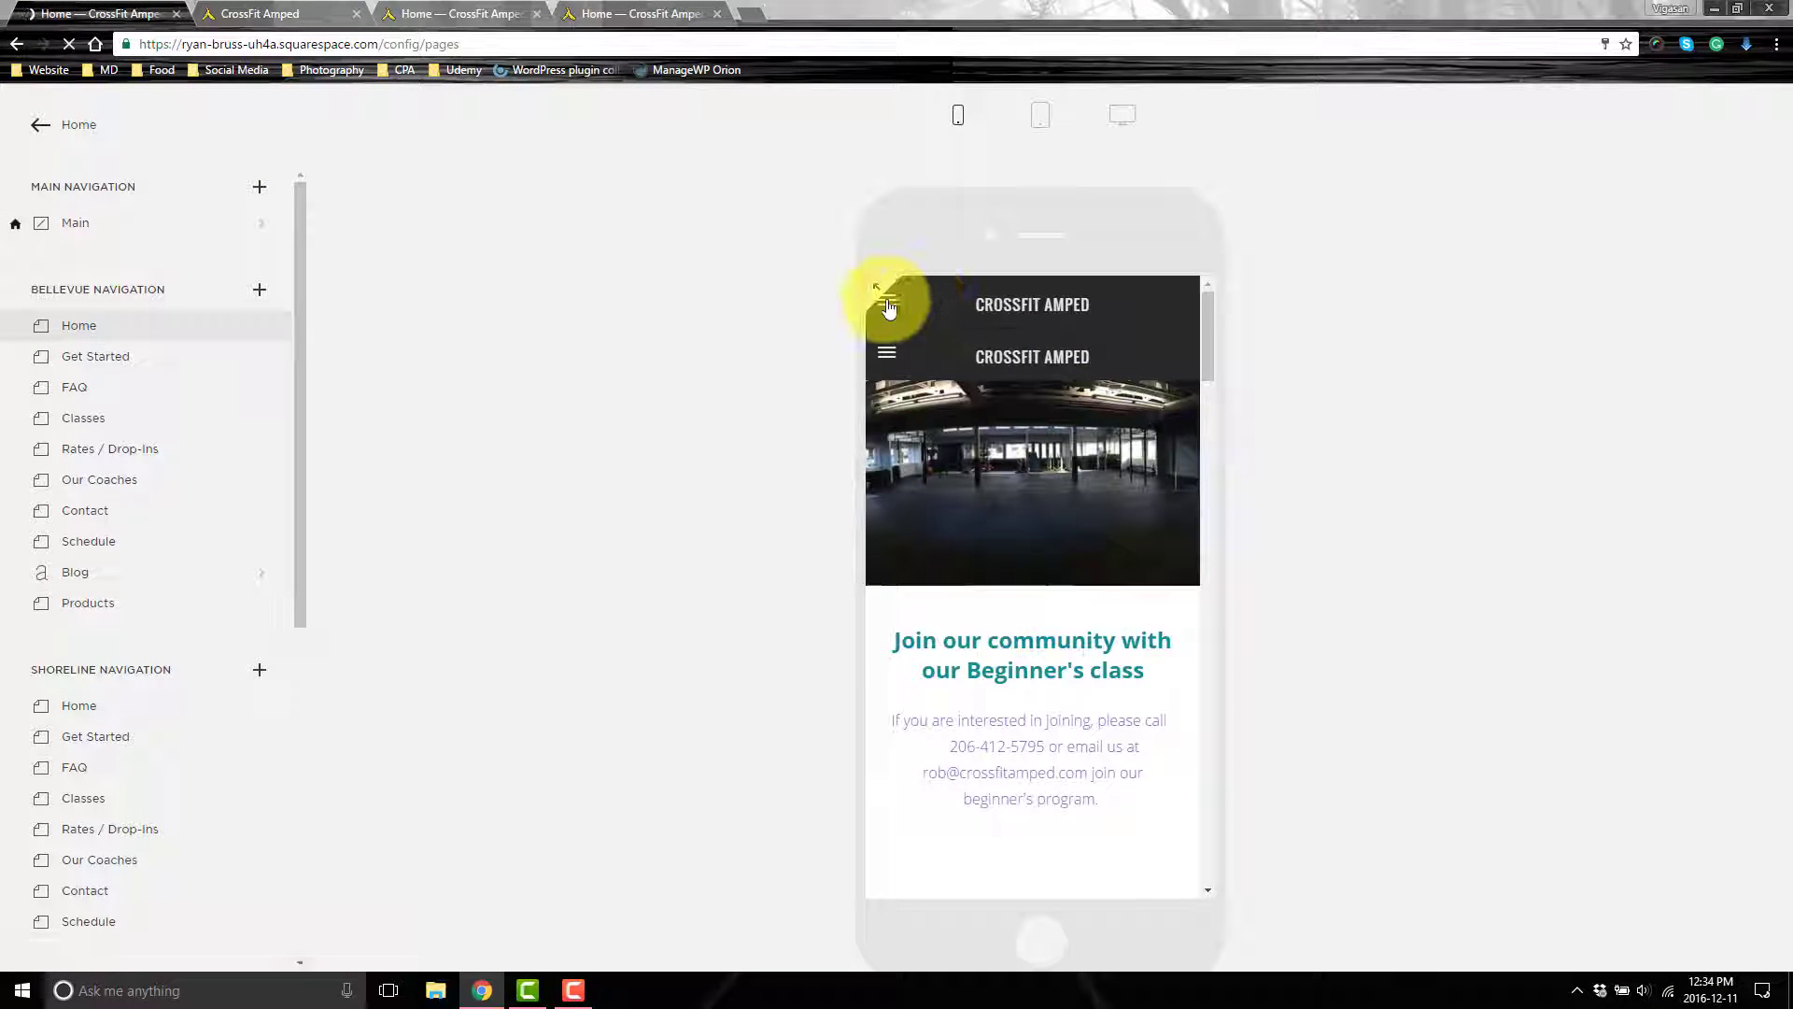
In the phone preview, open the Shoreline Home page from the second mobile navigation menu's HOME link
click(888, 353)
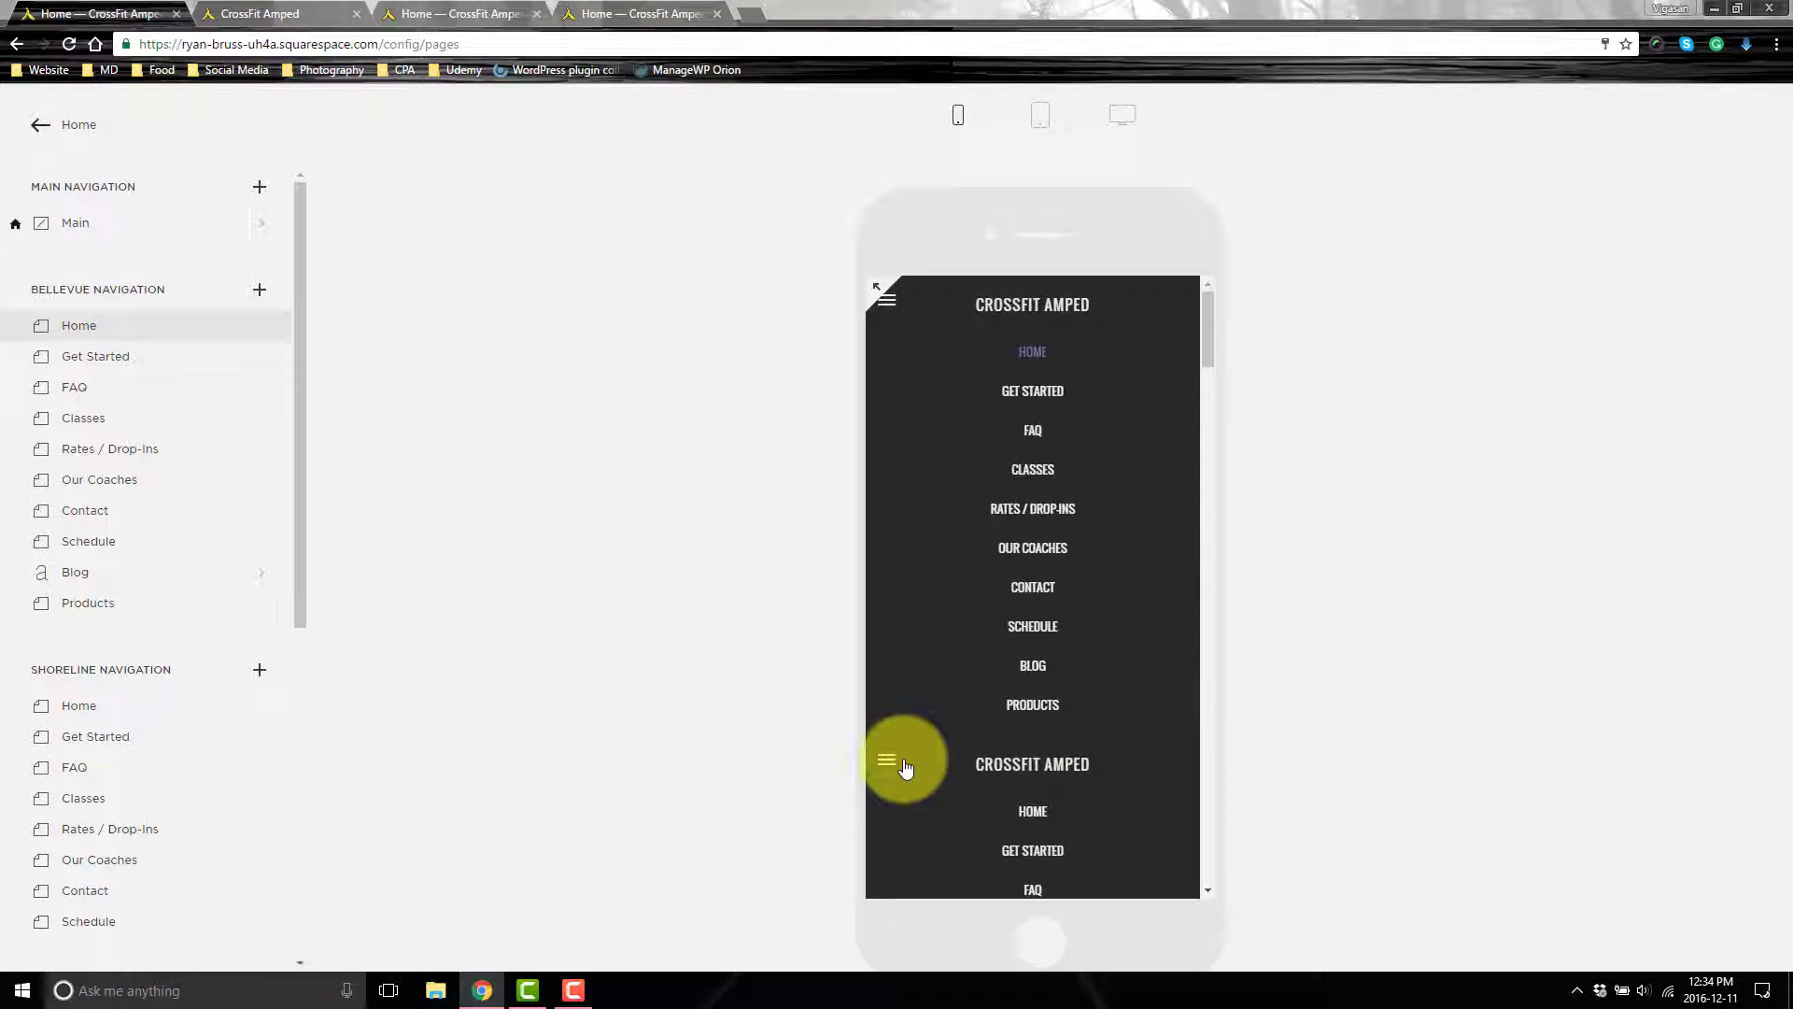
scroll(1068, 654, down, 3)
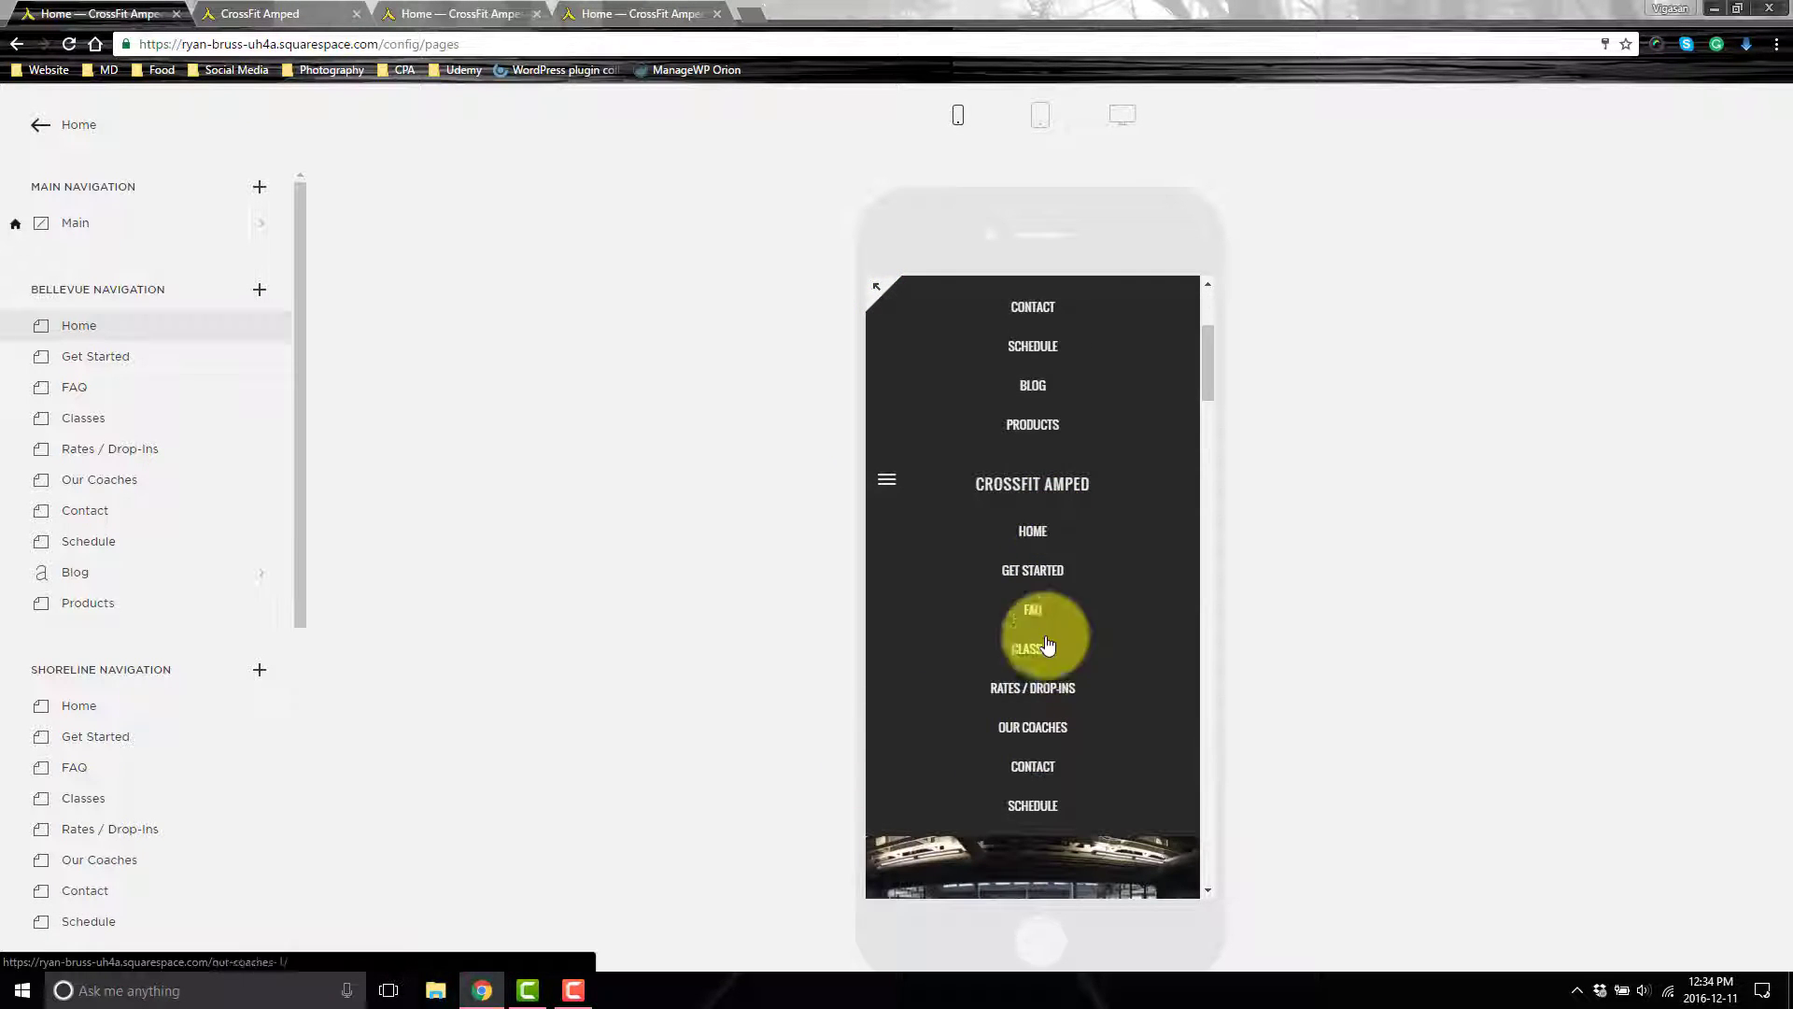
scroll(1049, 532, down, 2)
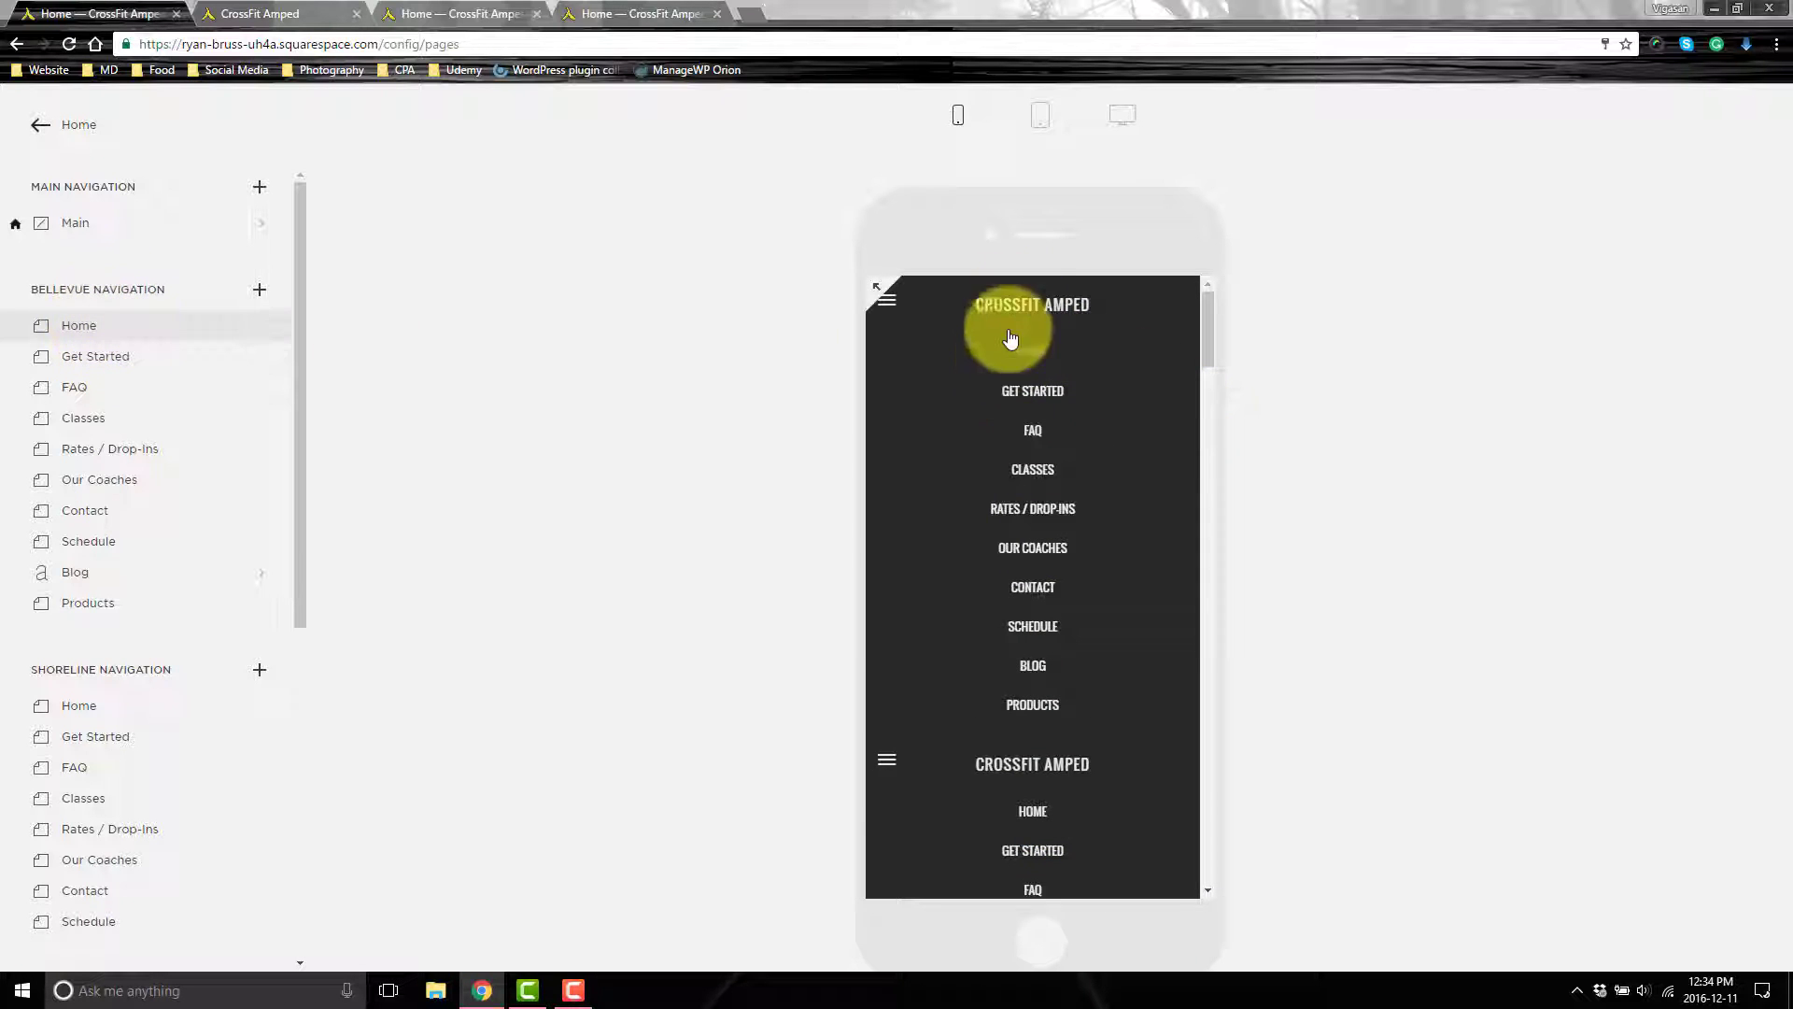
scroll(1033, 473, down, 5)
click(1056, 535)
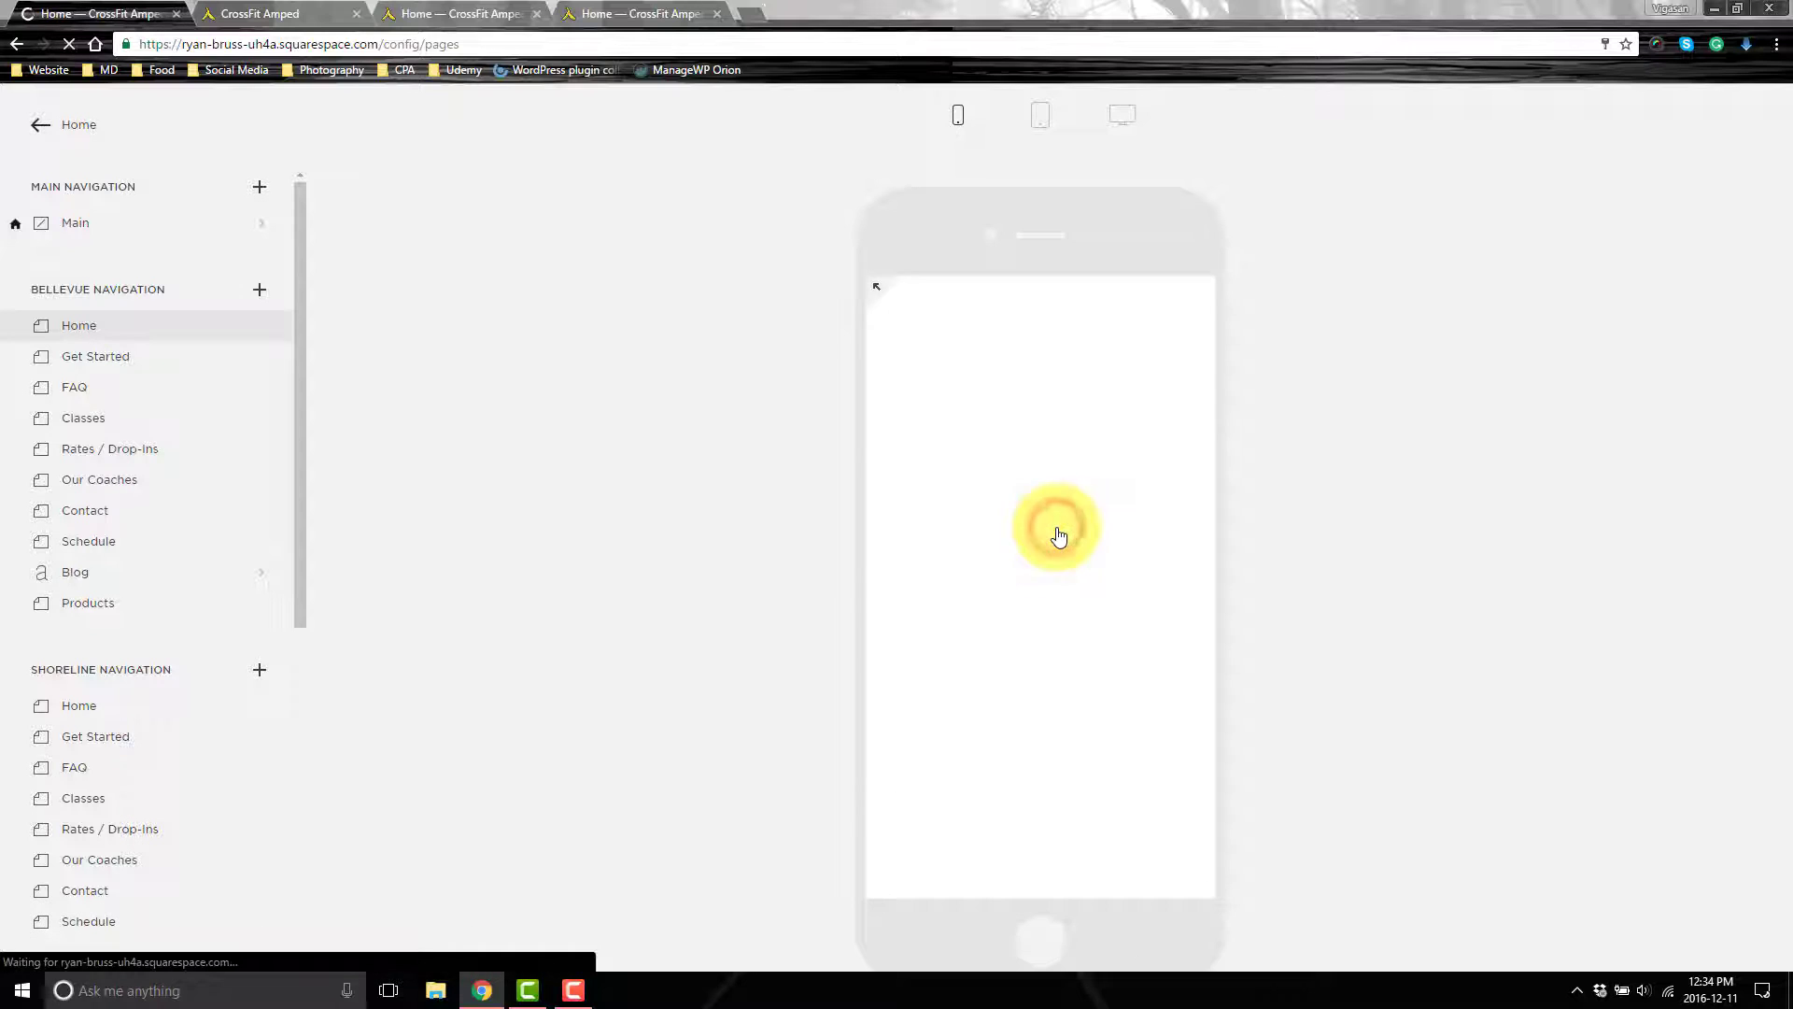
scroll(1060, 542, down, 4)
scroll(1072, 579, down, 4)
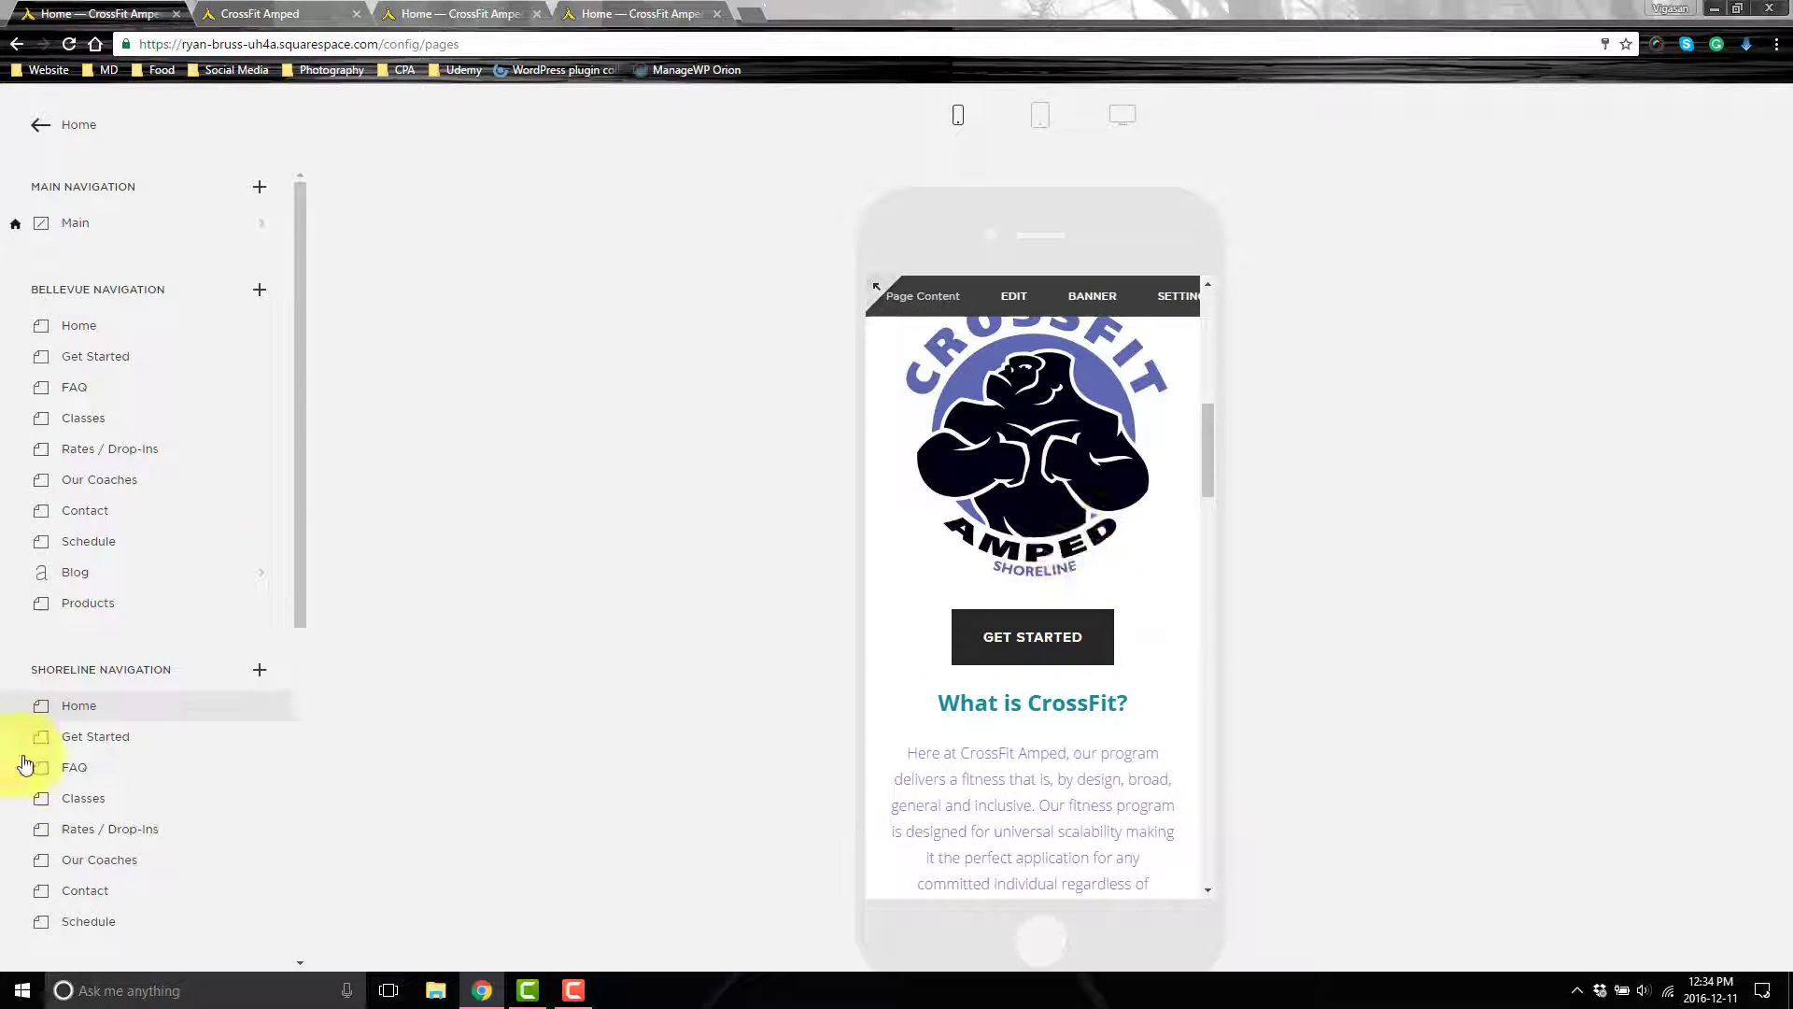
scroll(1128, 548, up, 8)
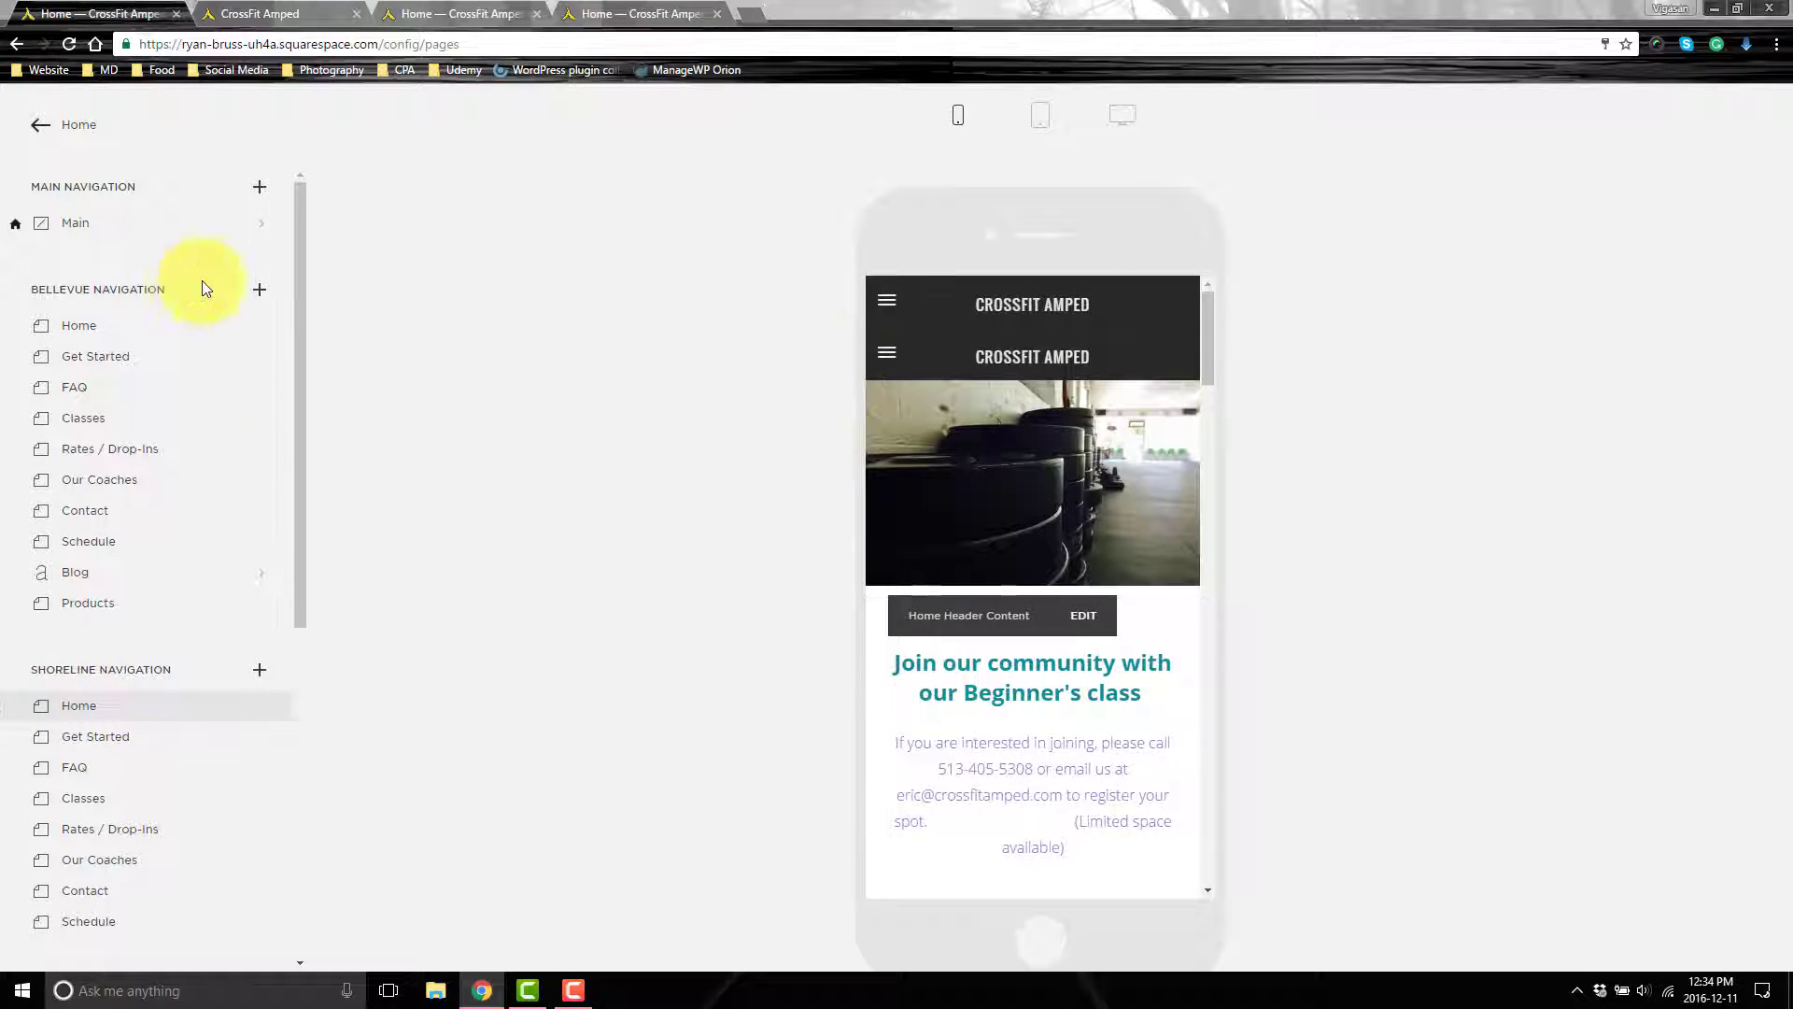
Preview the Bellevue Get Started, Classes and FAQ pages in turn
click(205, 355)
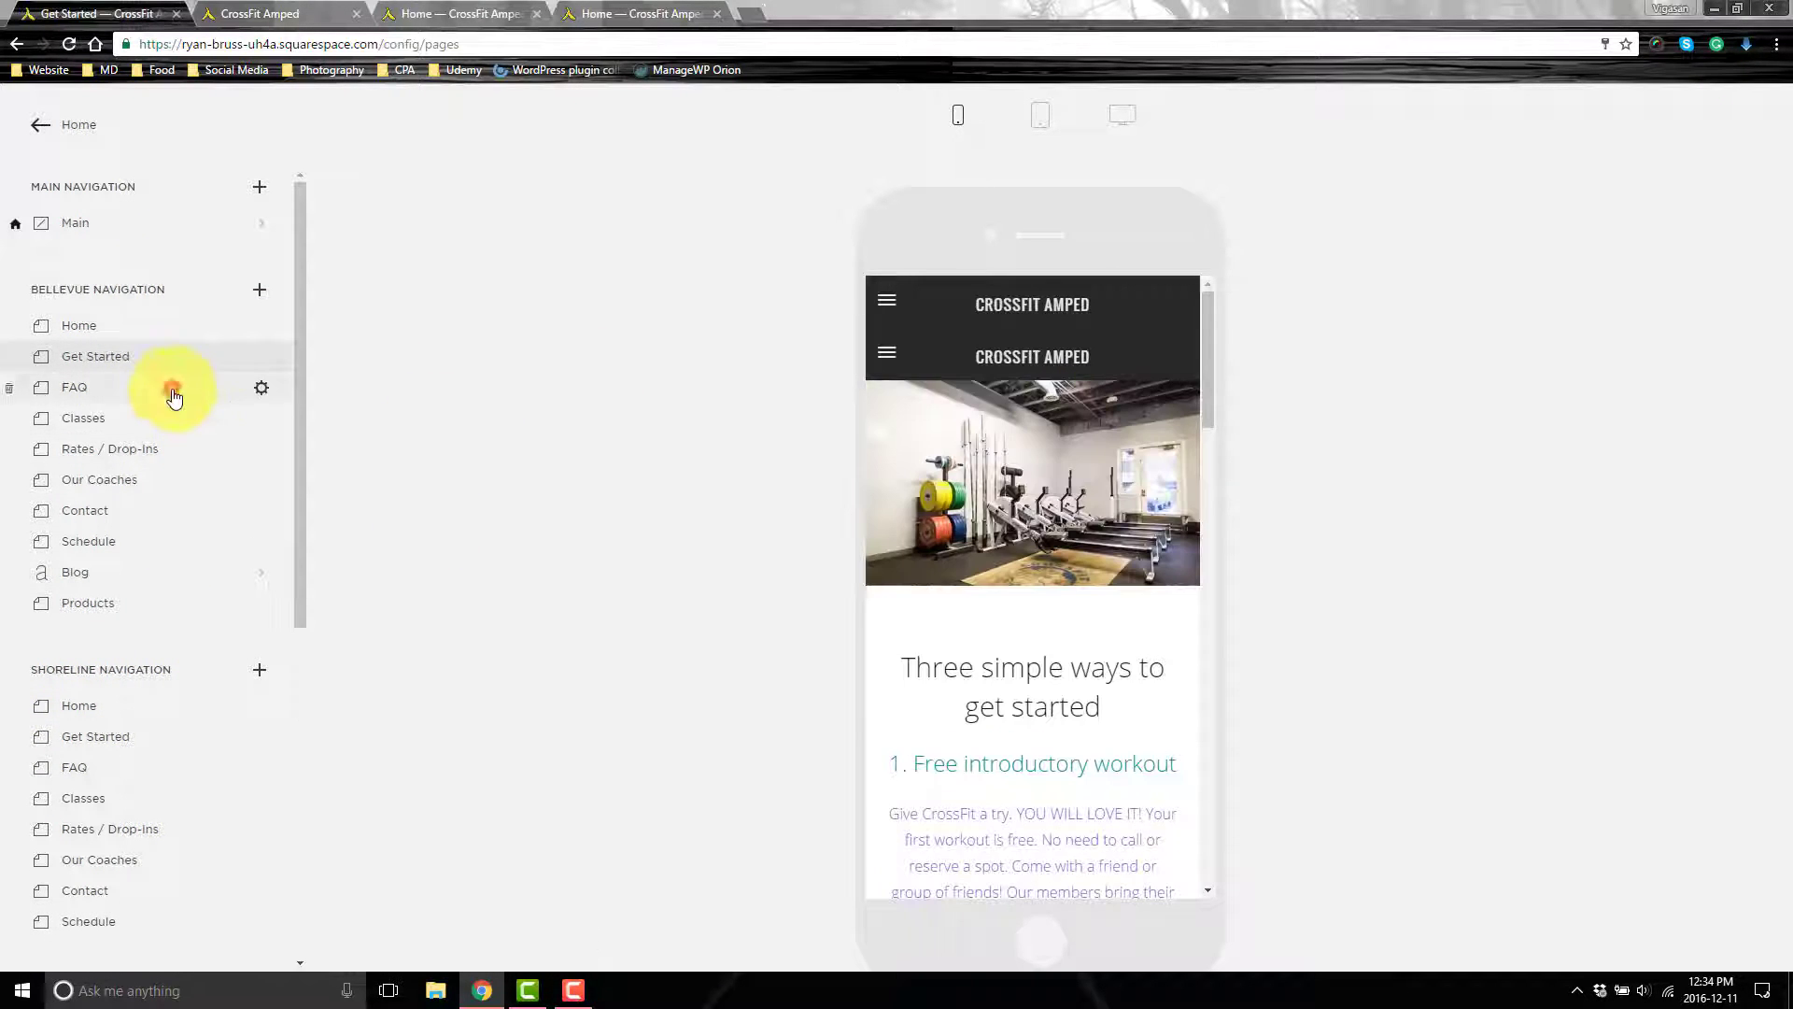
click(159, 425)
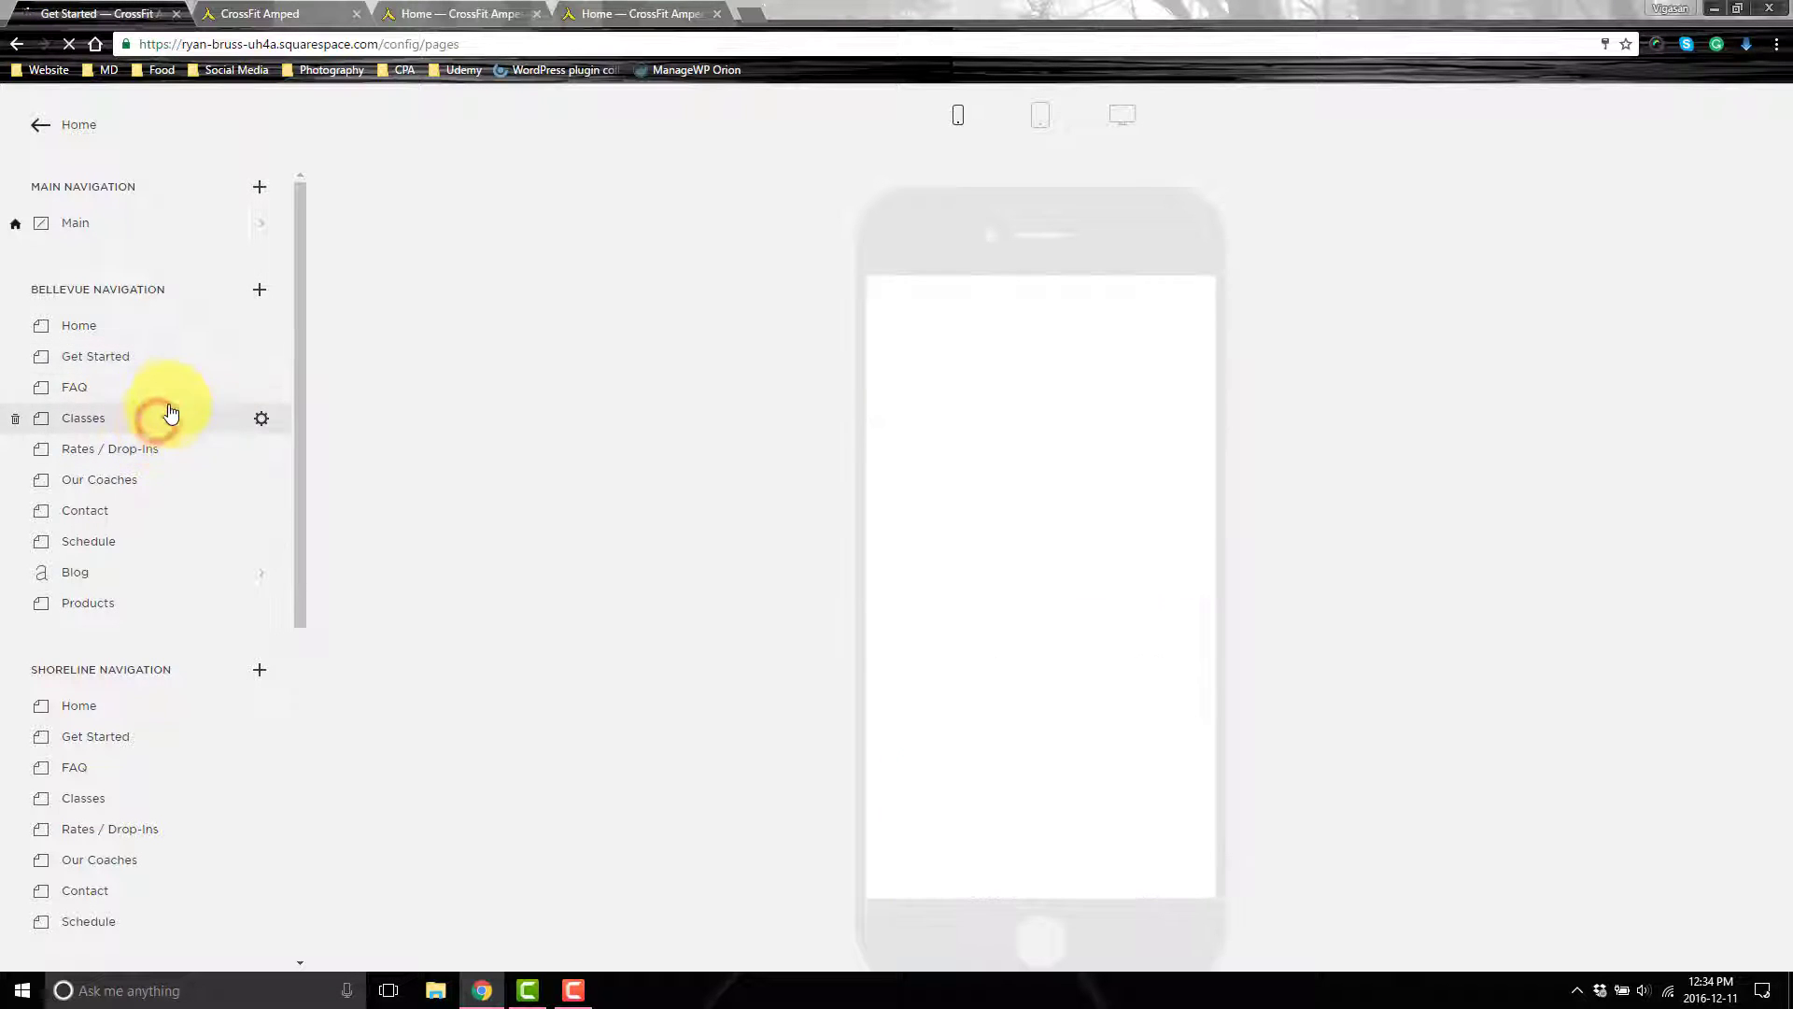
click(179, 386)
Inspect the FAQ page's header code injection CSS in its Advanced settings, then close without saving
click(259, 327)
click(1728, 121)
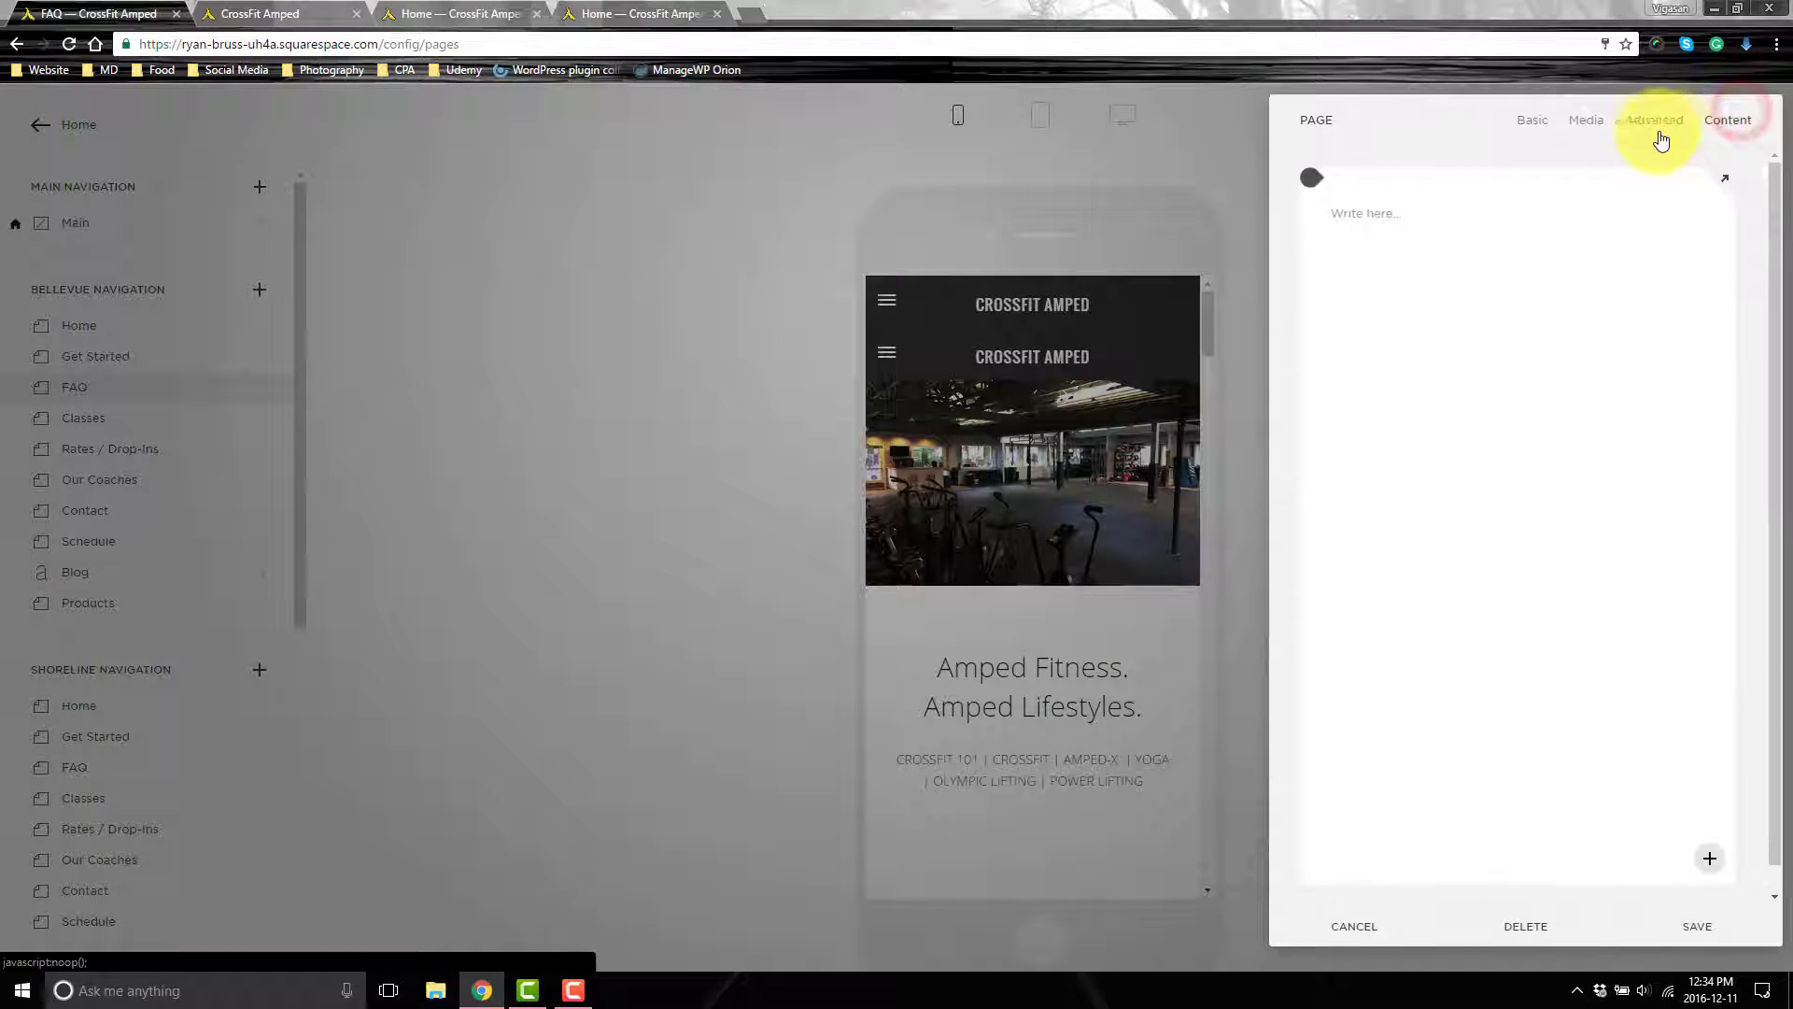
click(1655, 126)
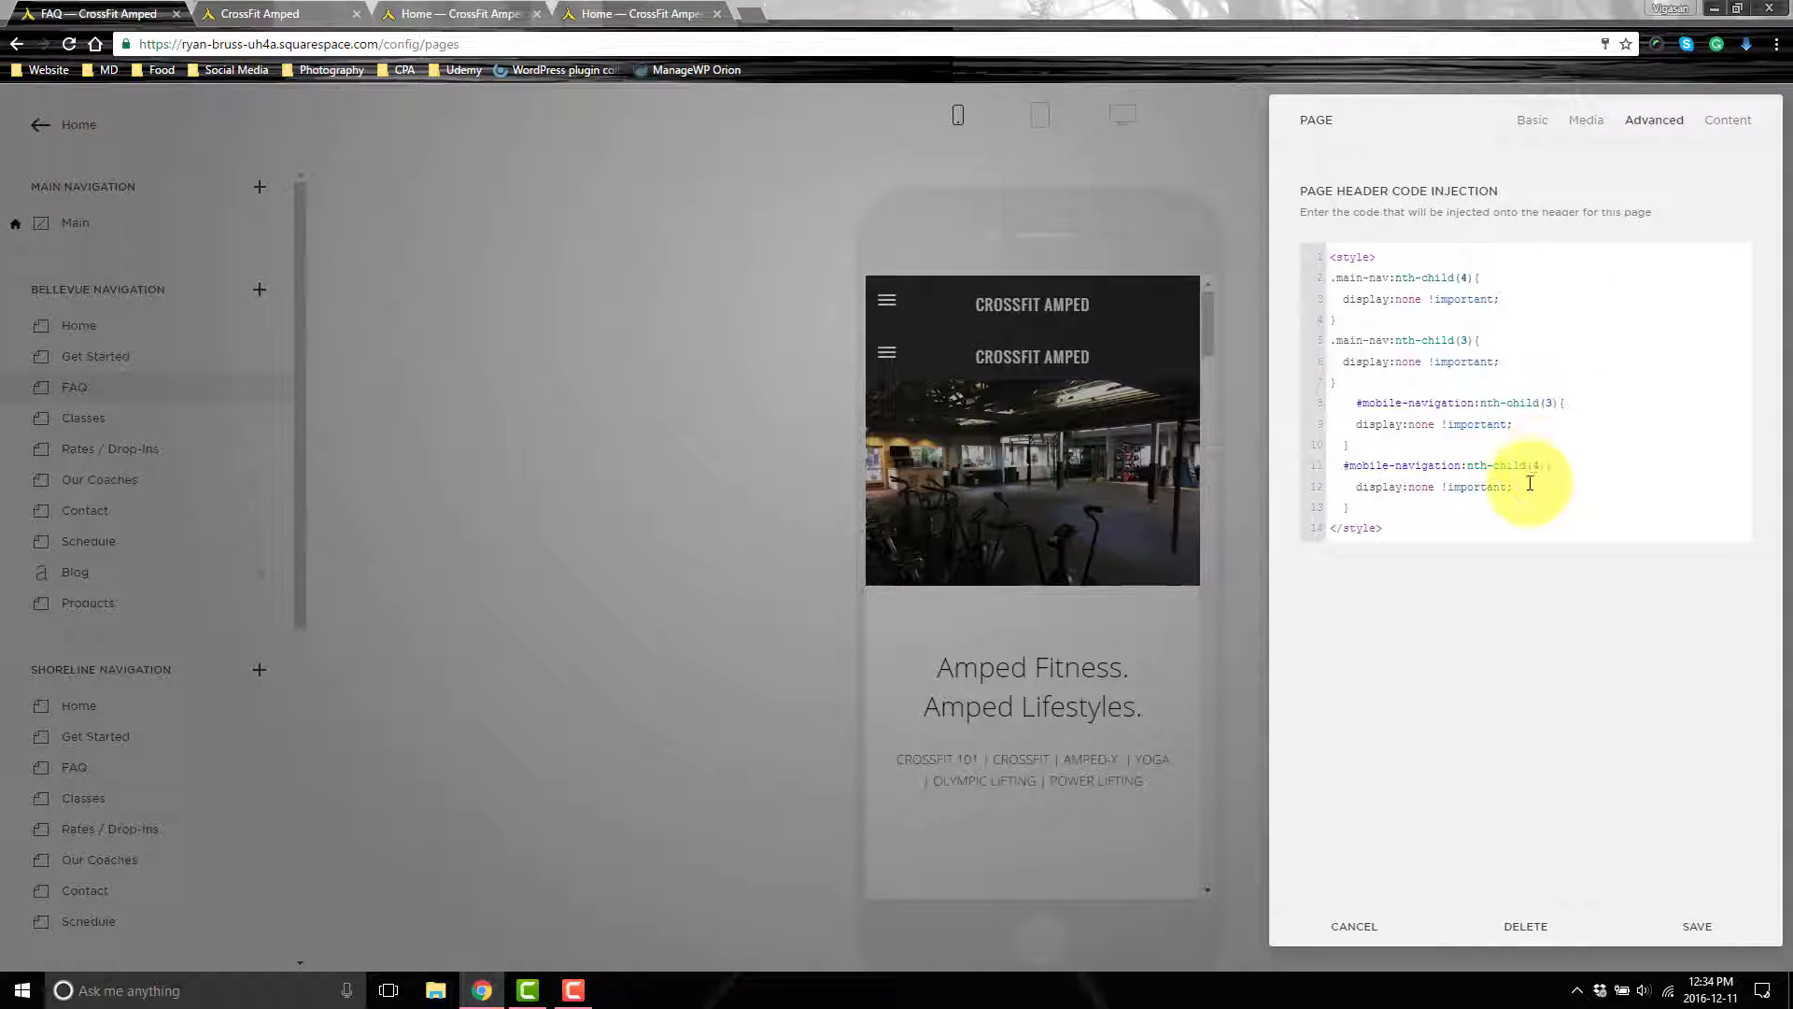
click(1397, 927)
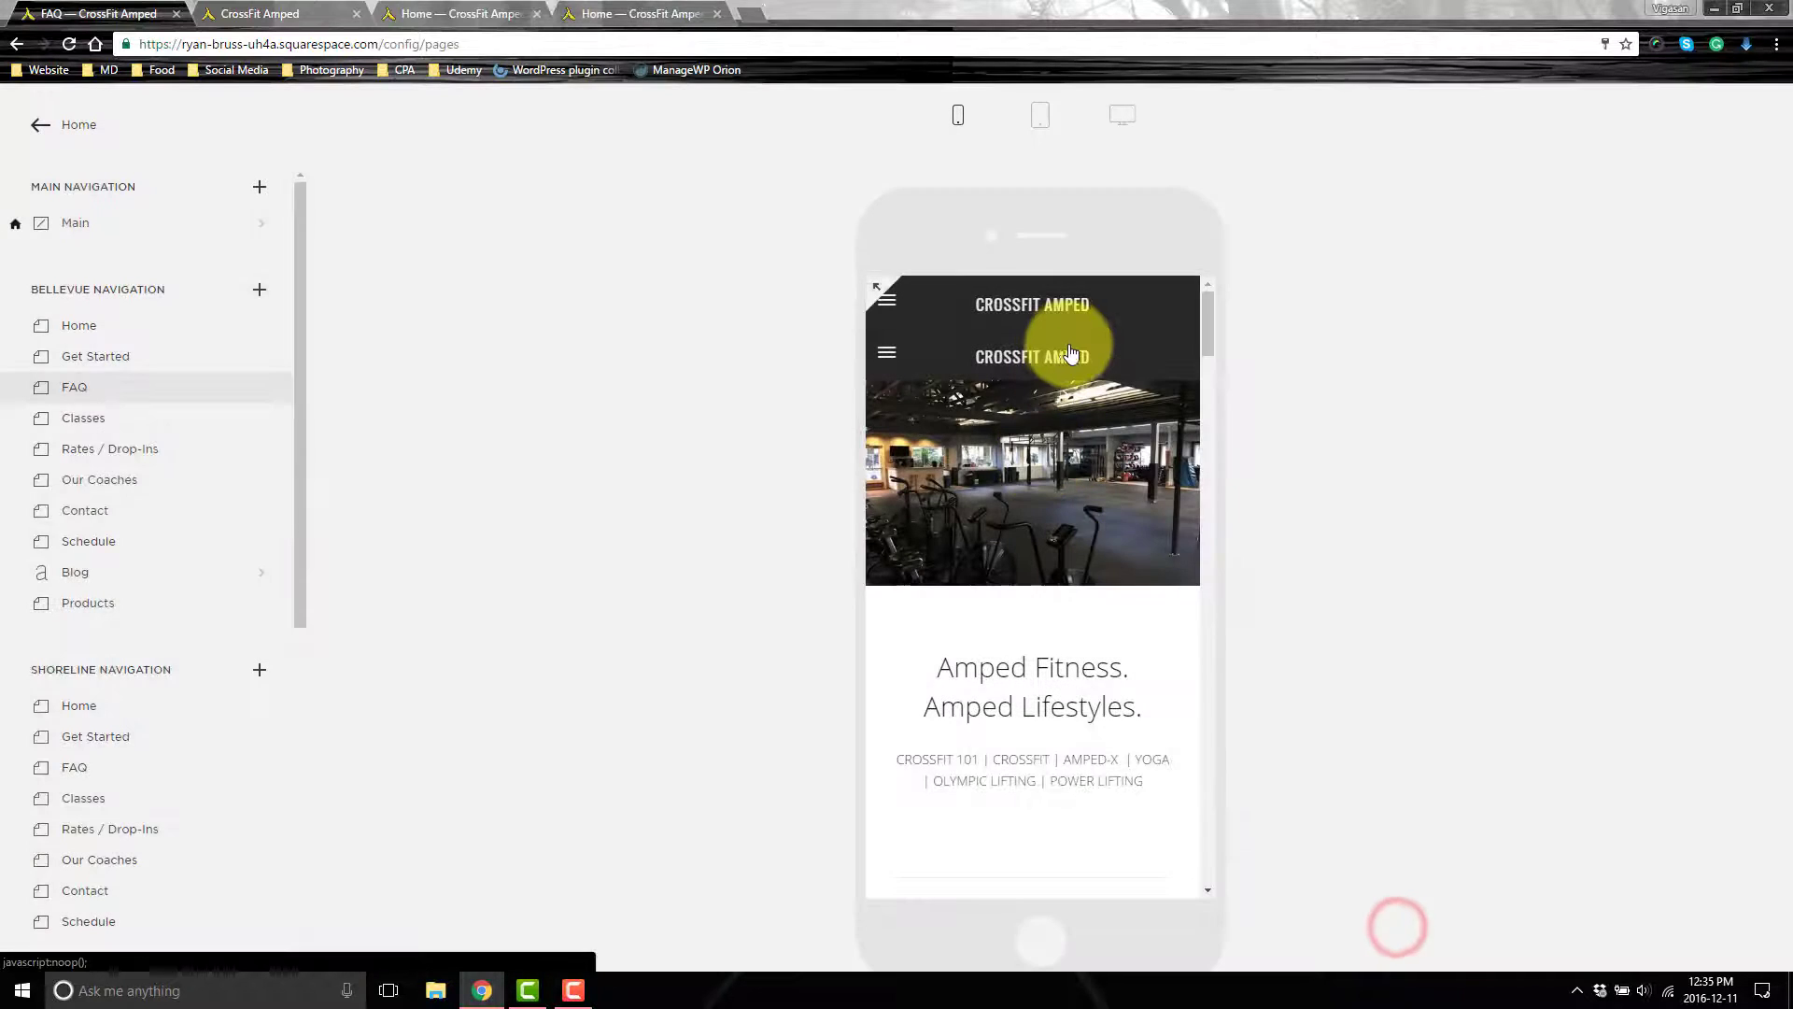
right_click(1071, 346)
click(1188, 618)
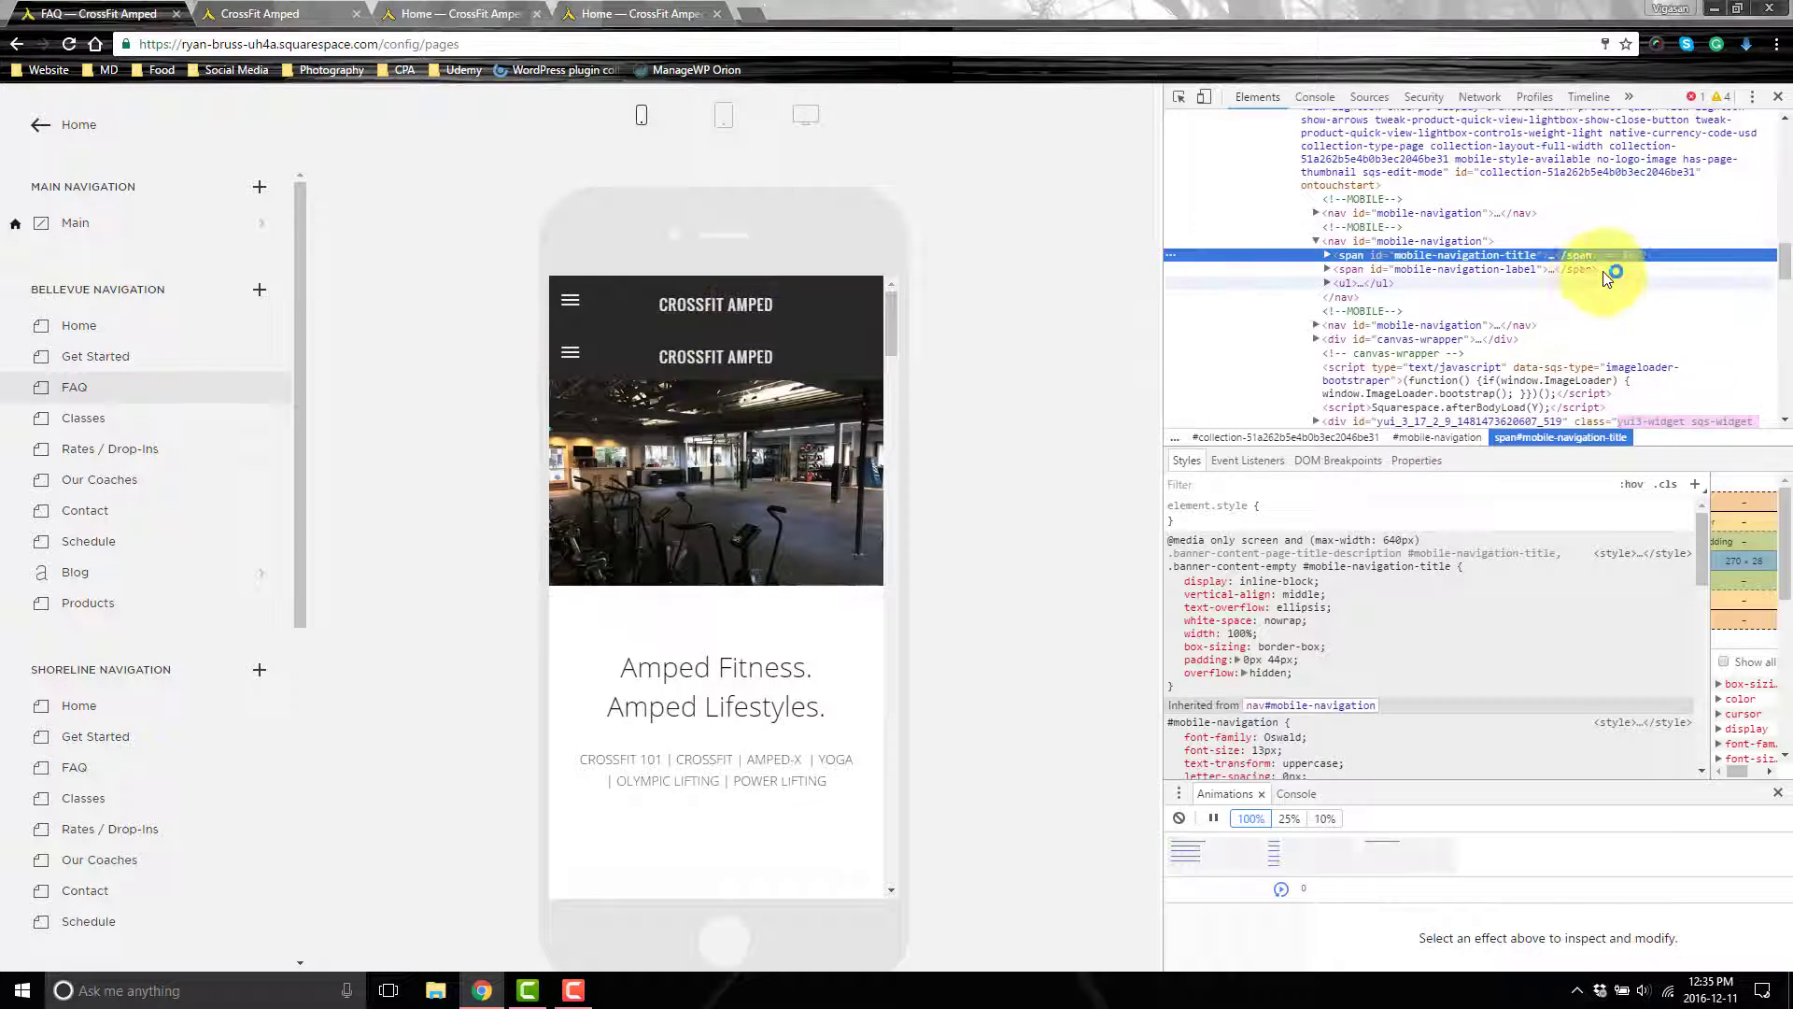
click(1315, 241)
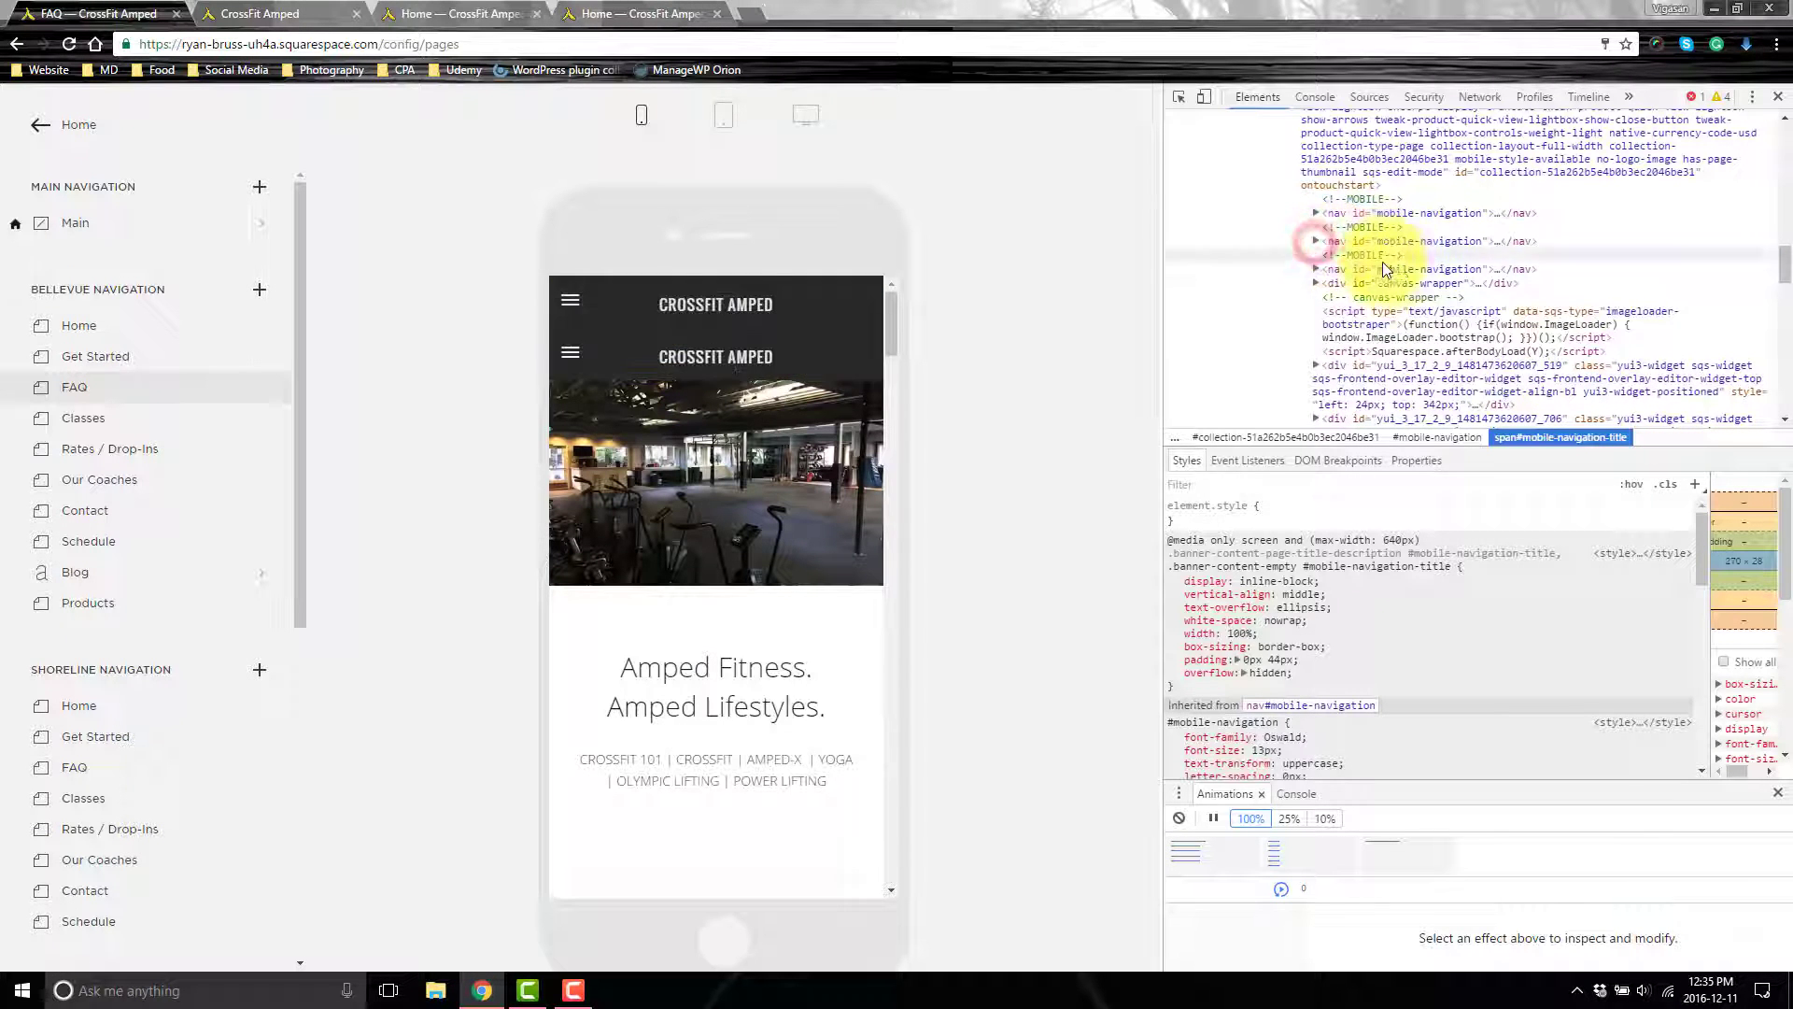
click(1415, 242)
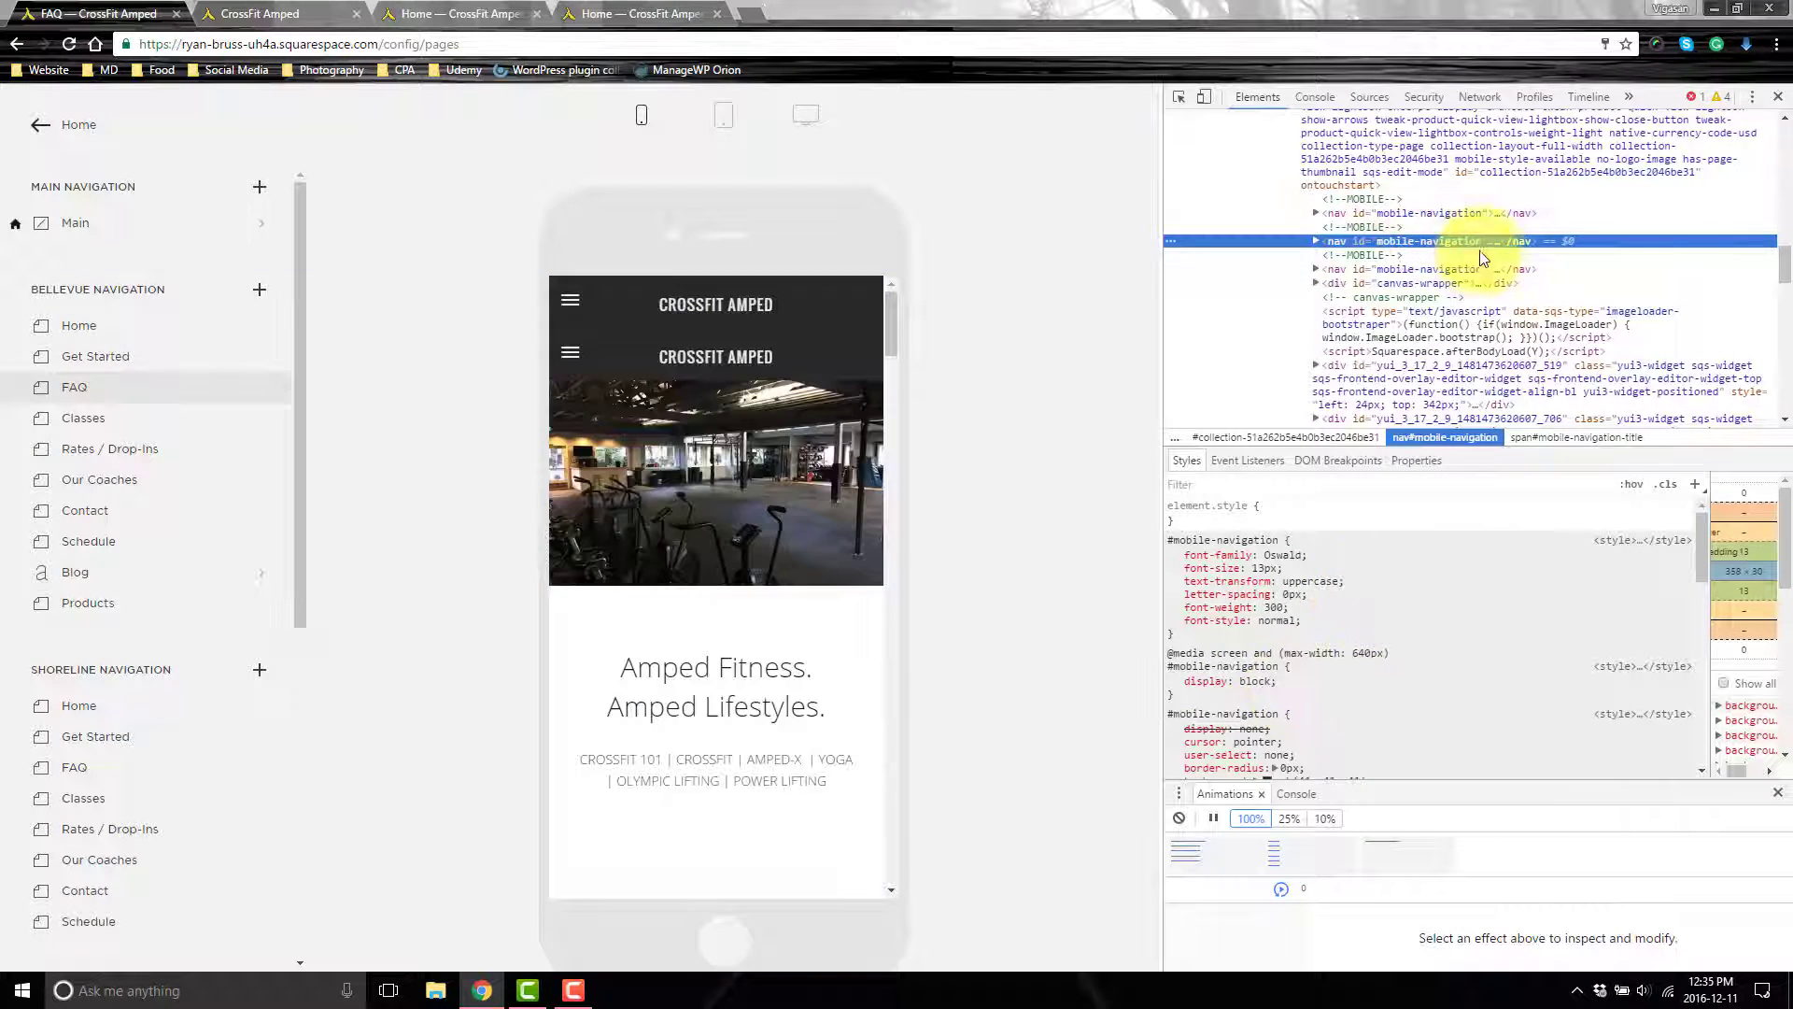
click(1482, 269)
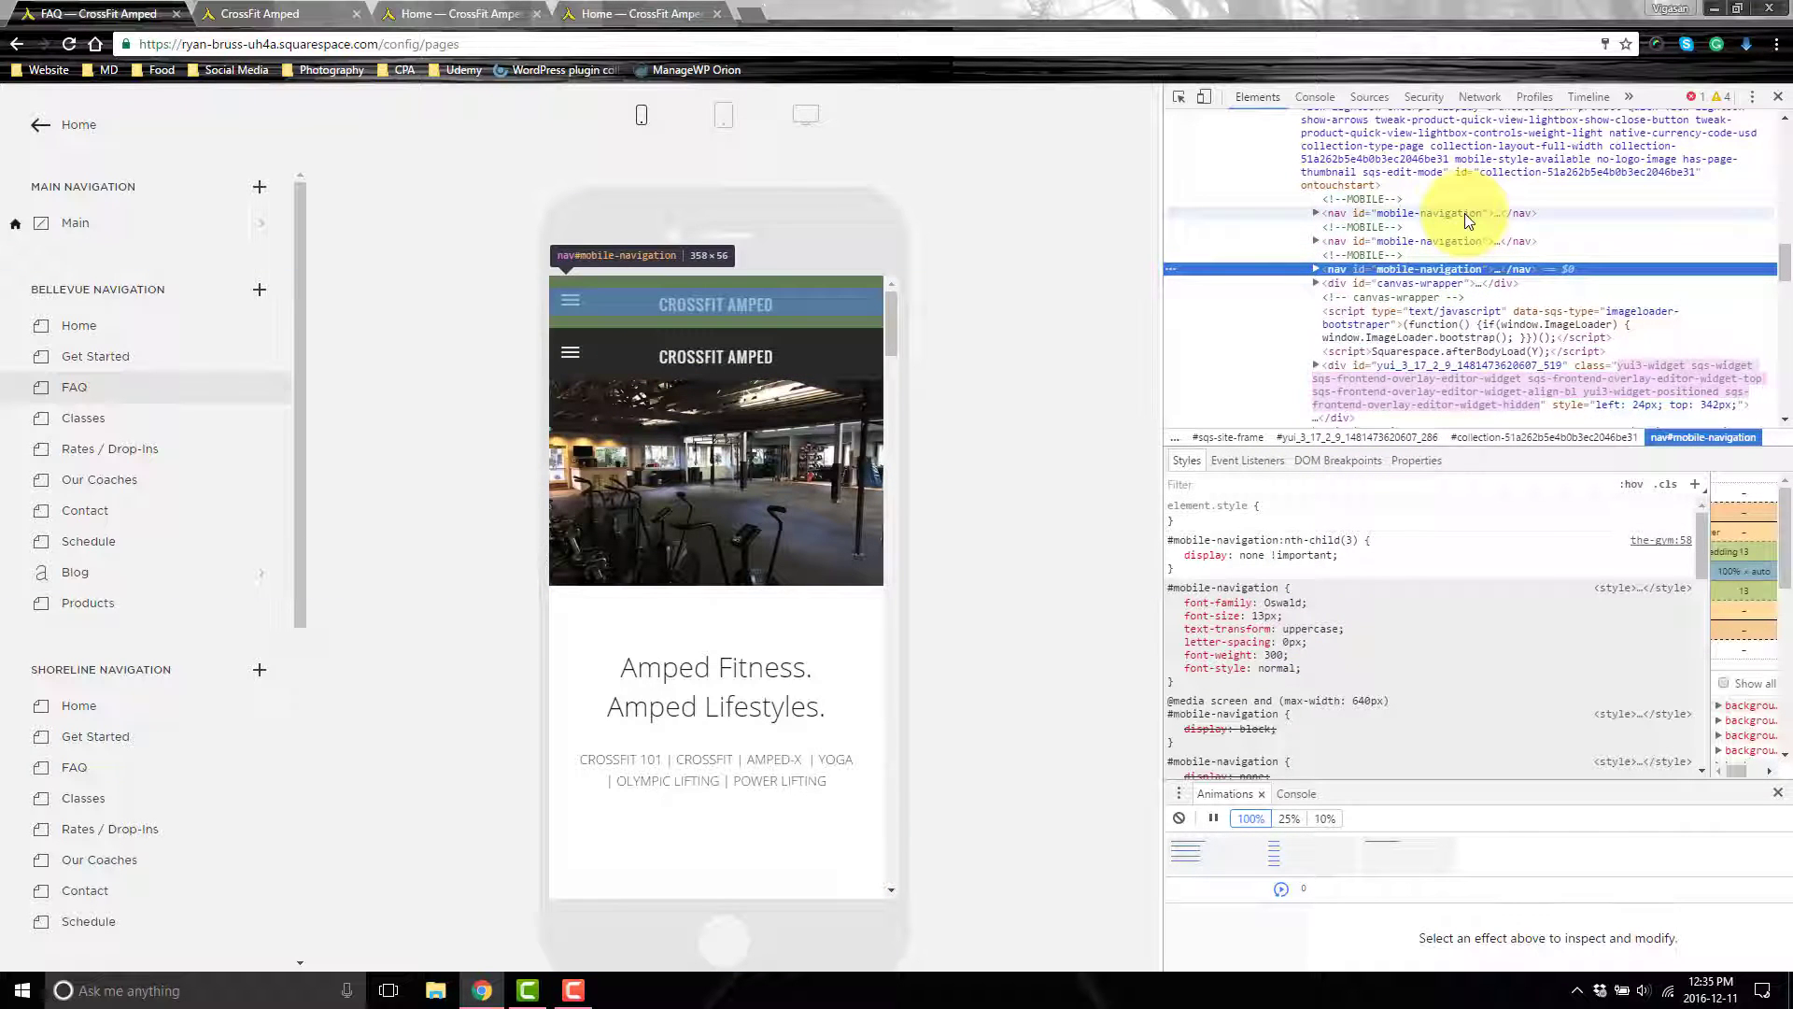
click(579, 304)
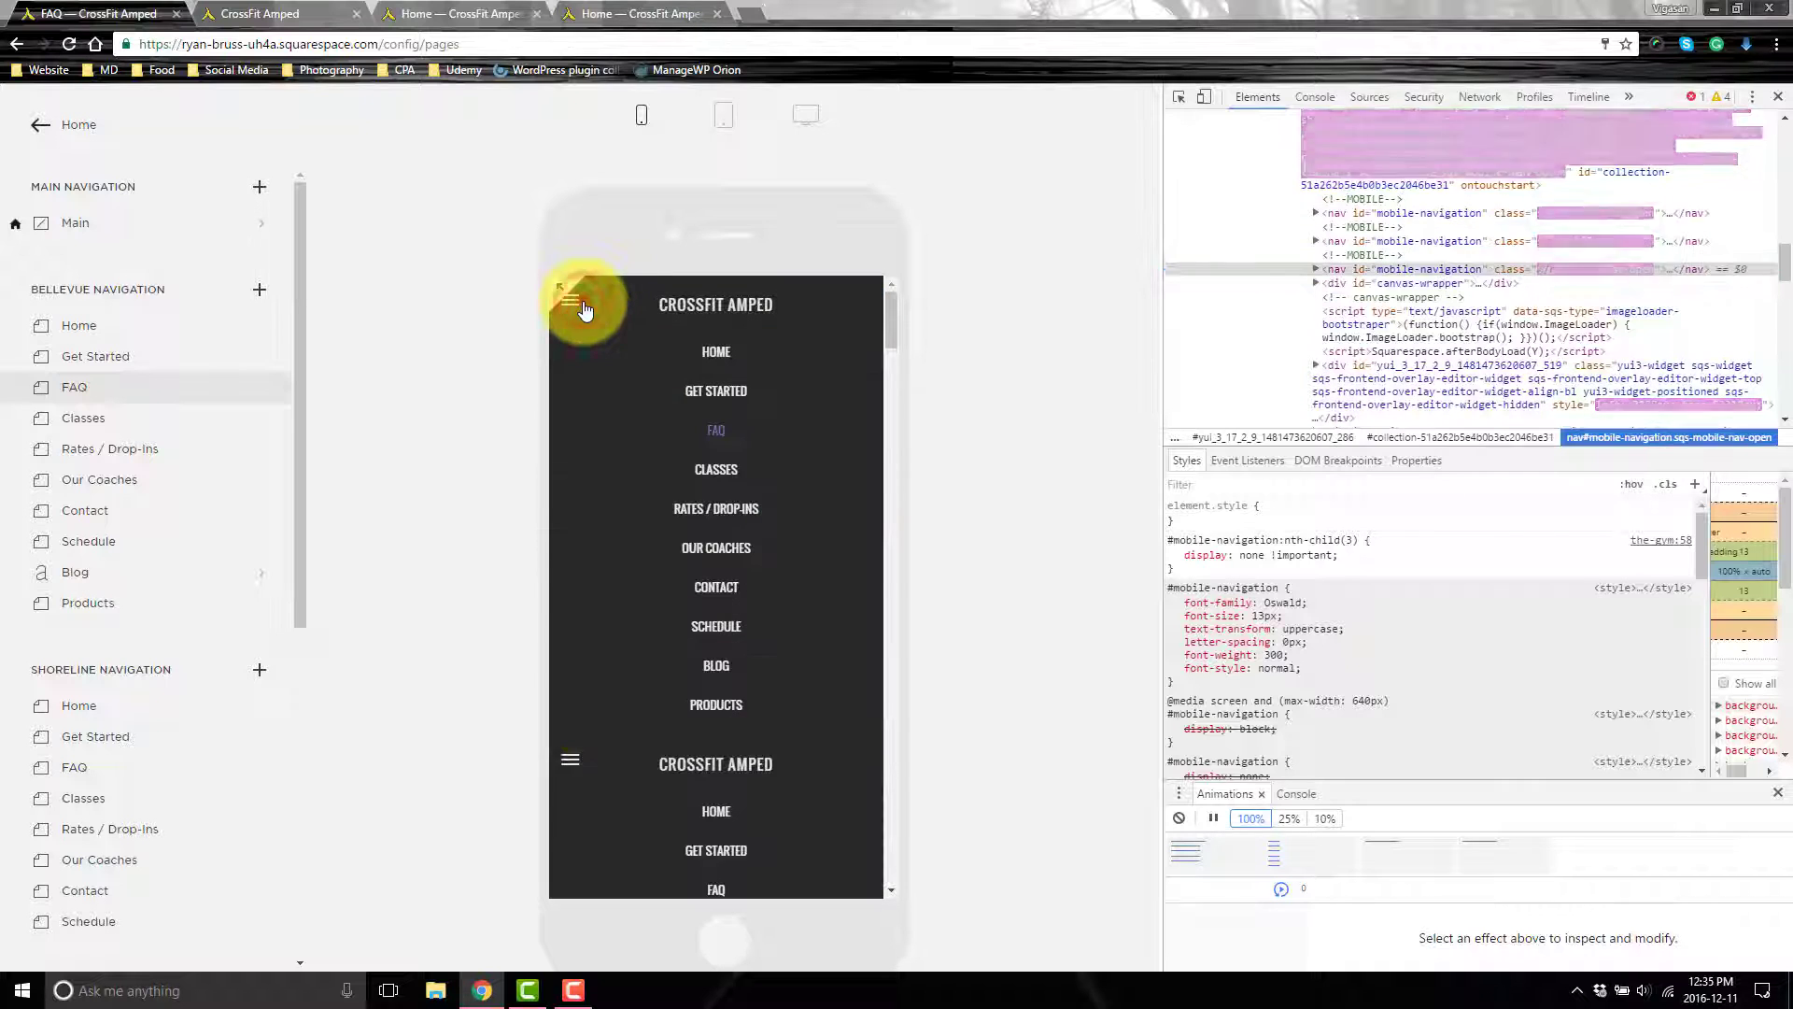
click(582, 308)
click(1519, 242)
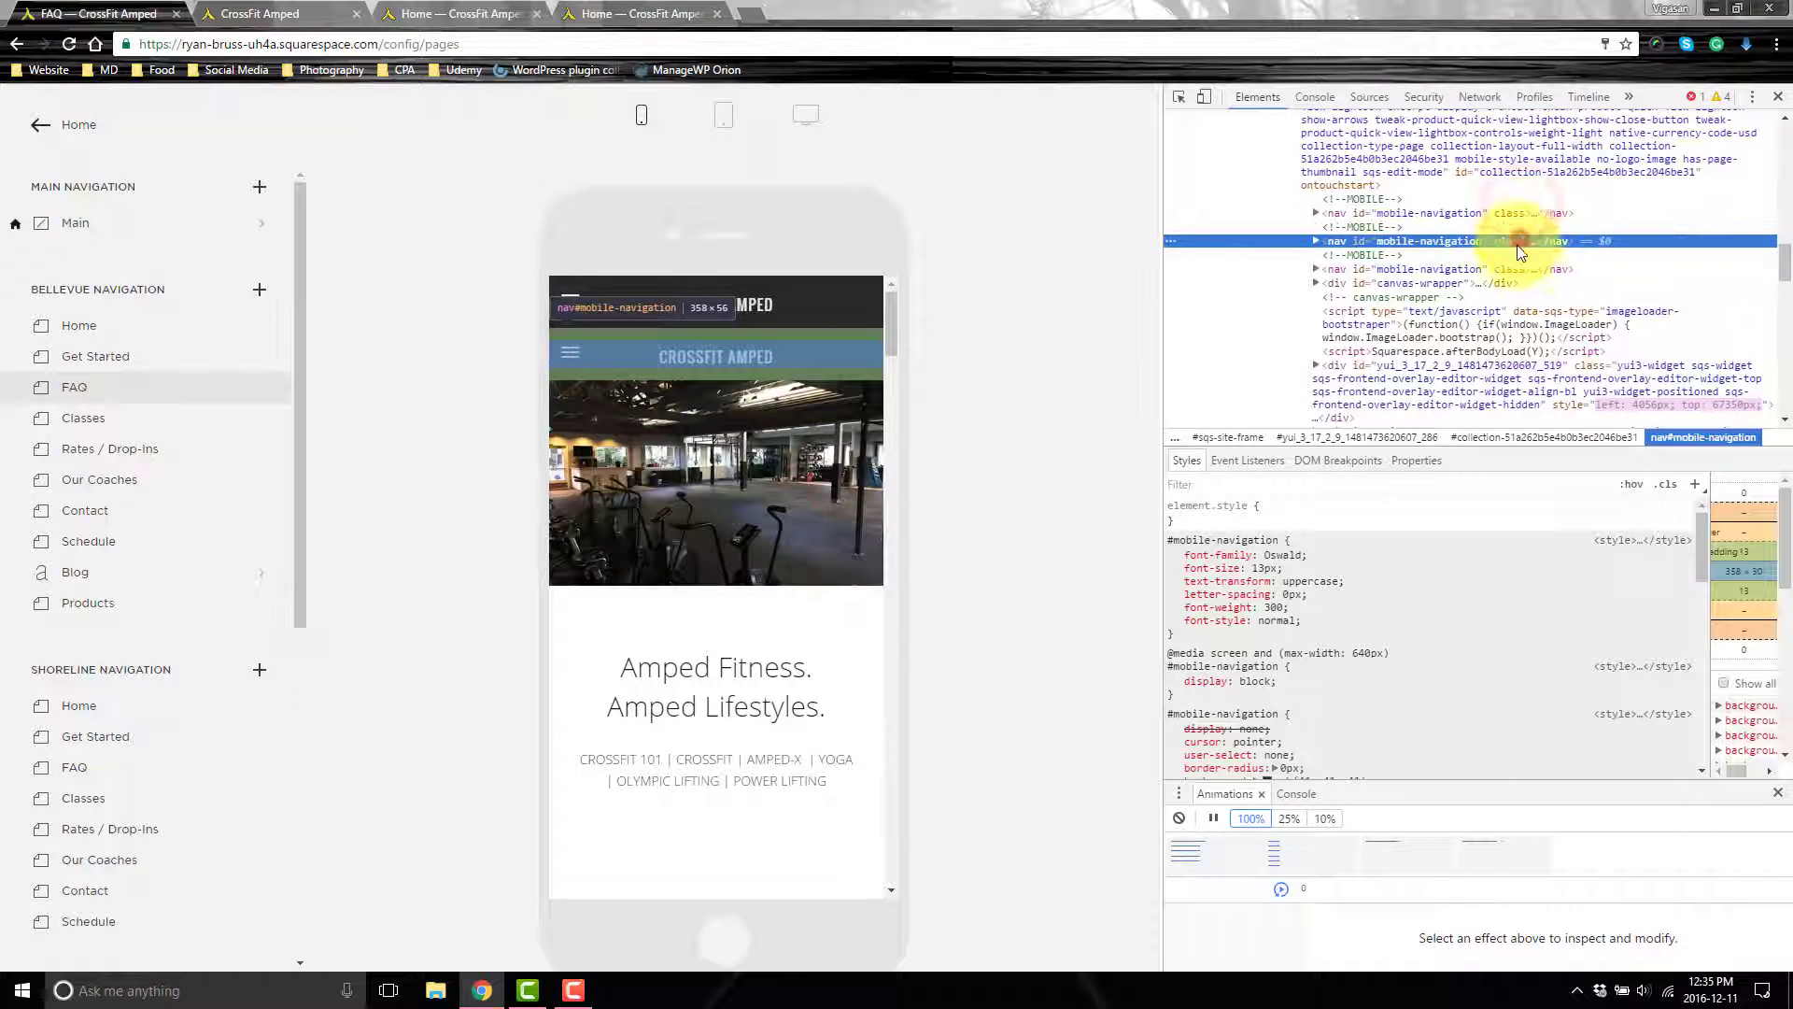
click(1494, 270)
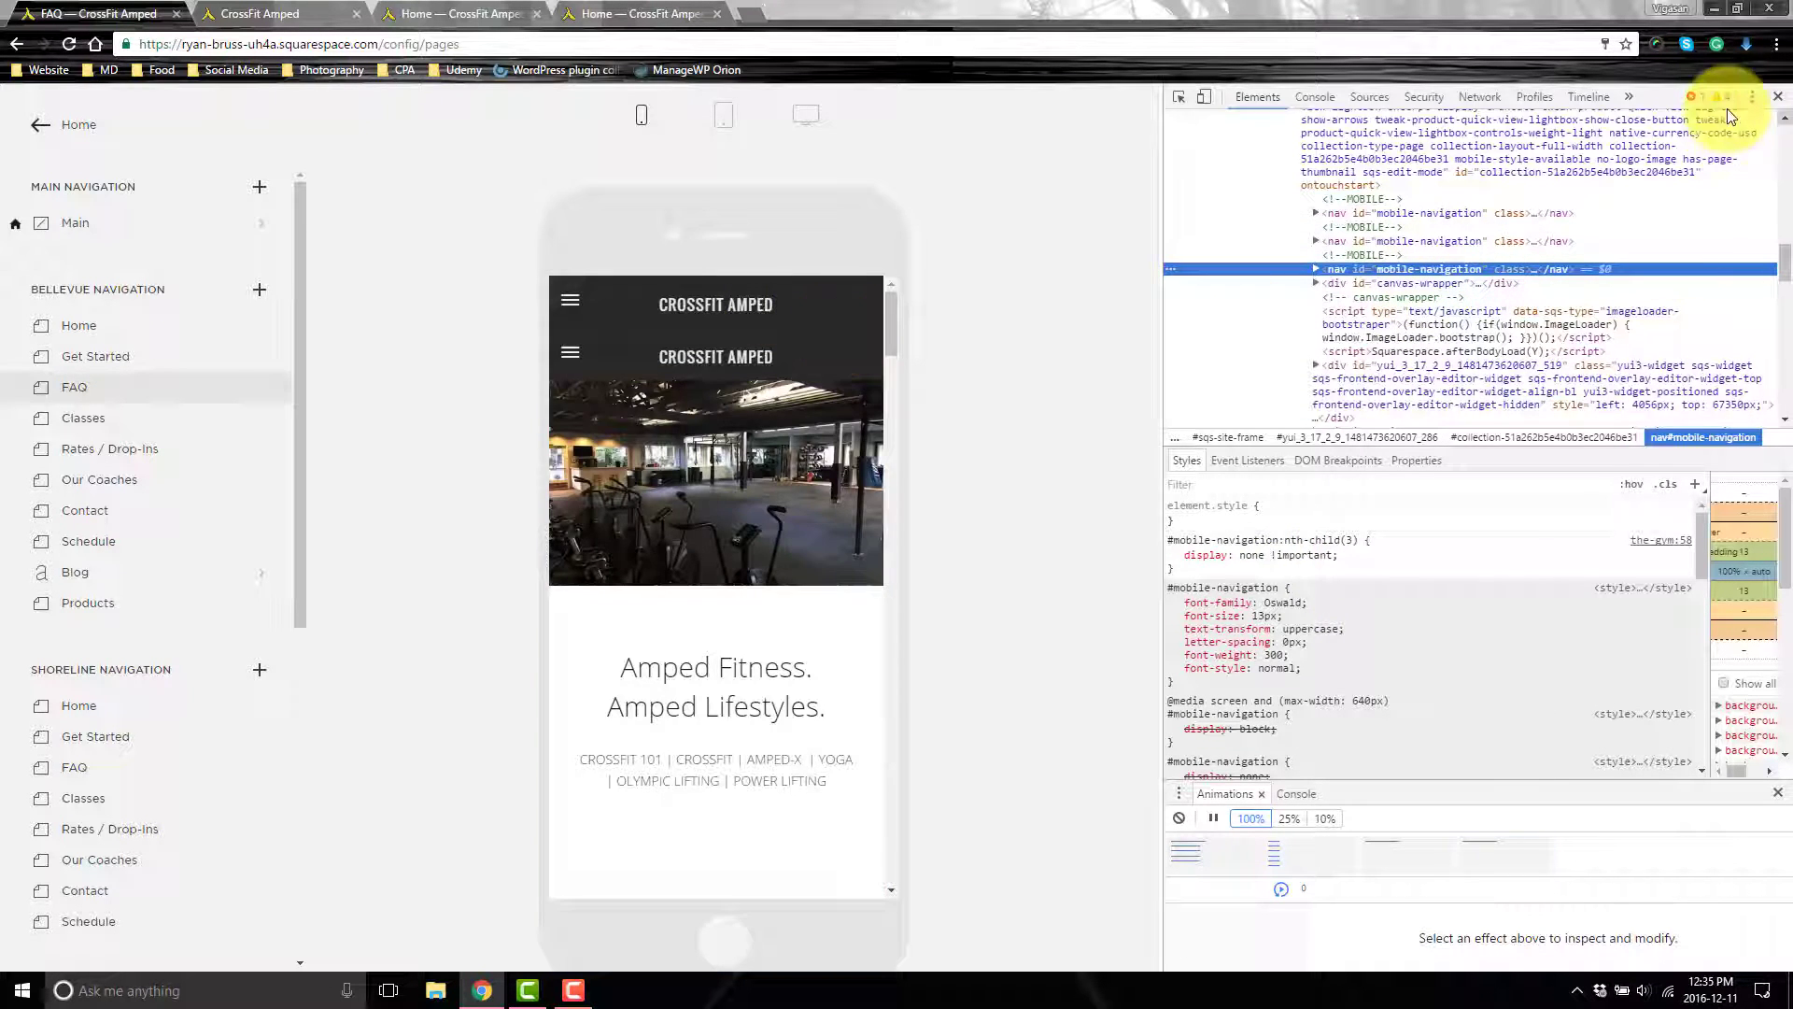
click(1777, 98)
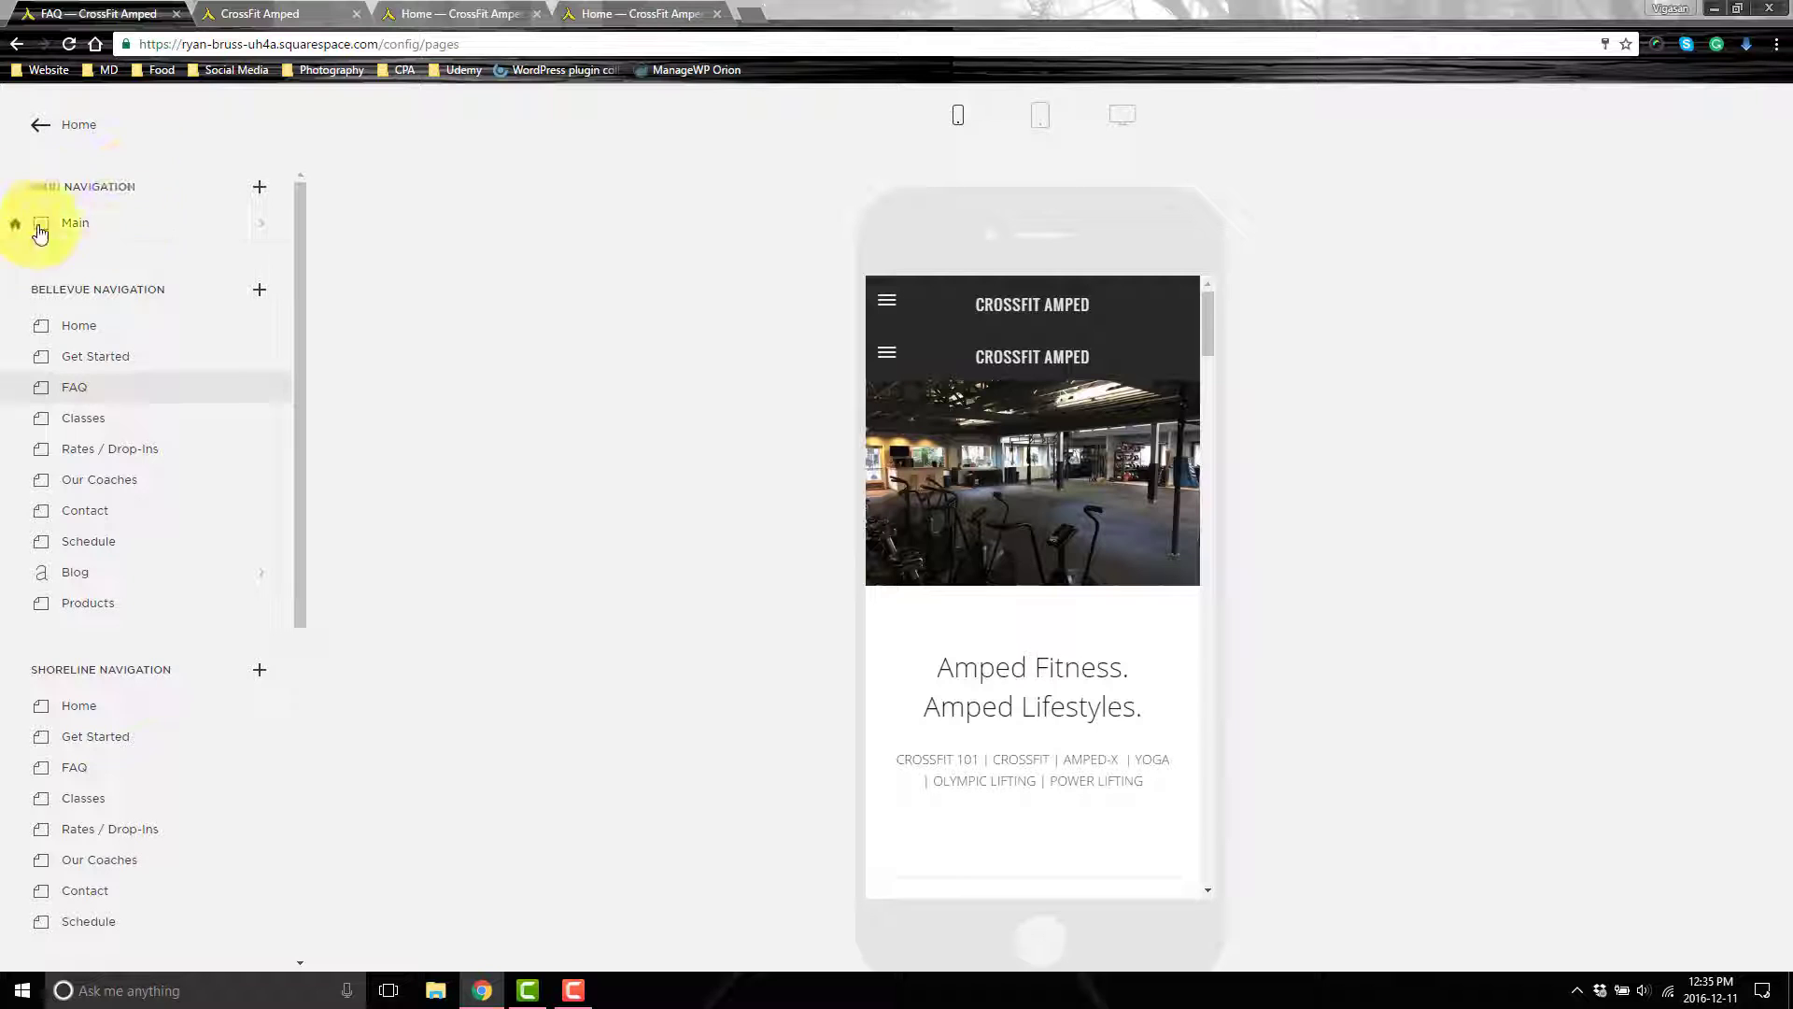
At tablet size, change the Home page's second mobile-navigation rule to nth-child(2) and save
click(1040, 115)
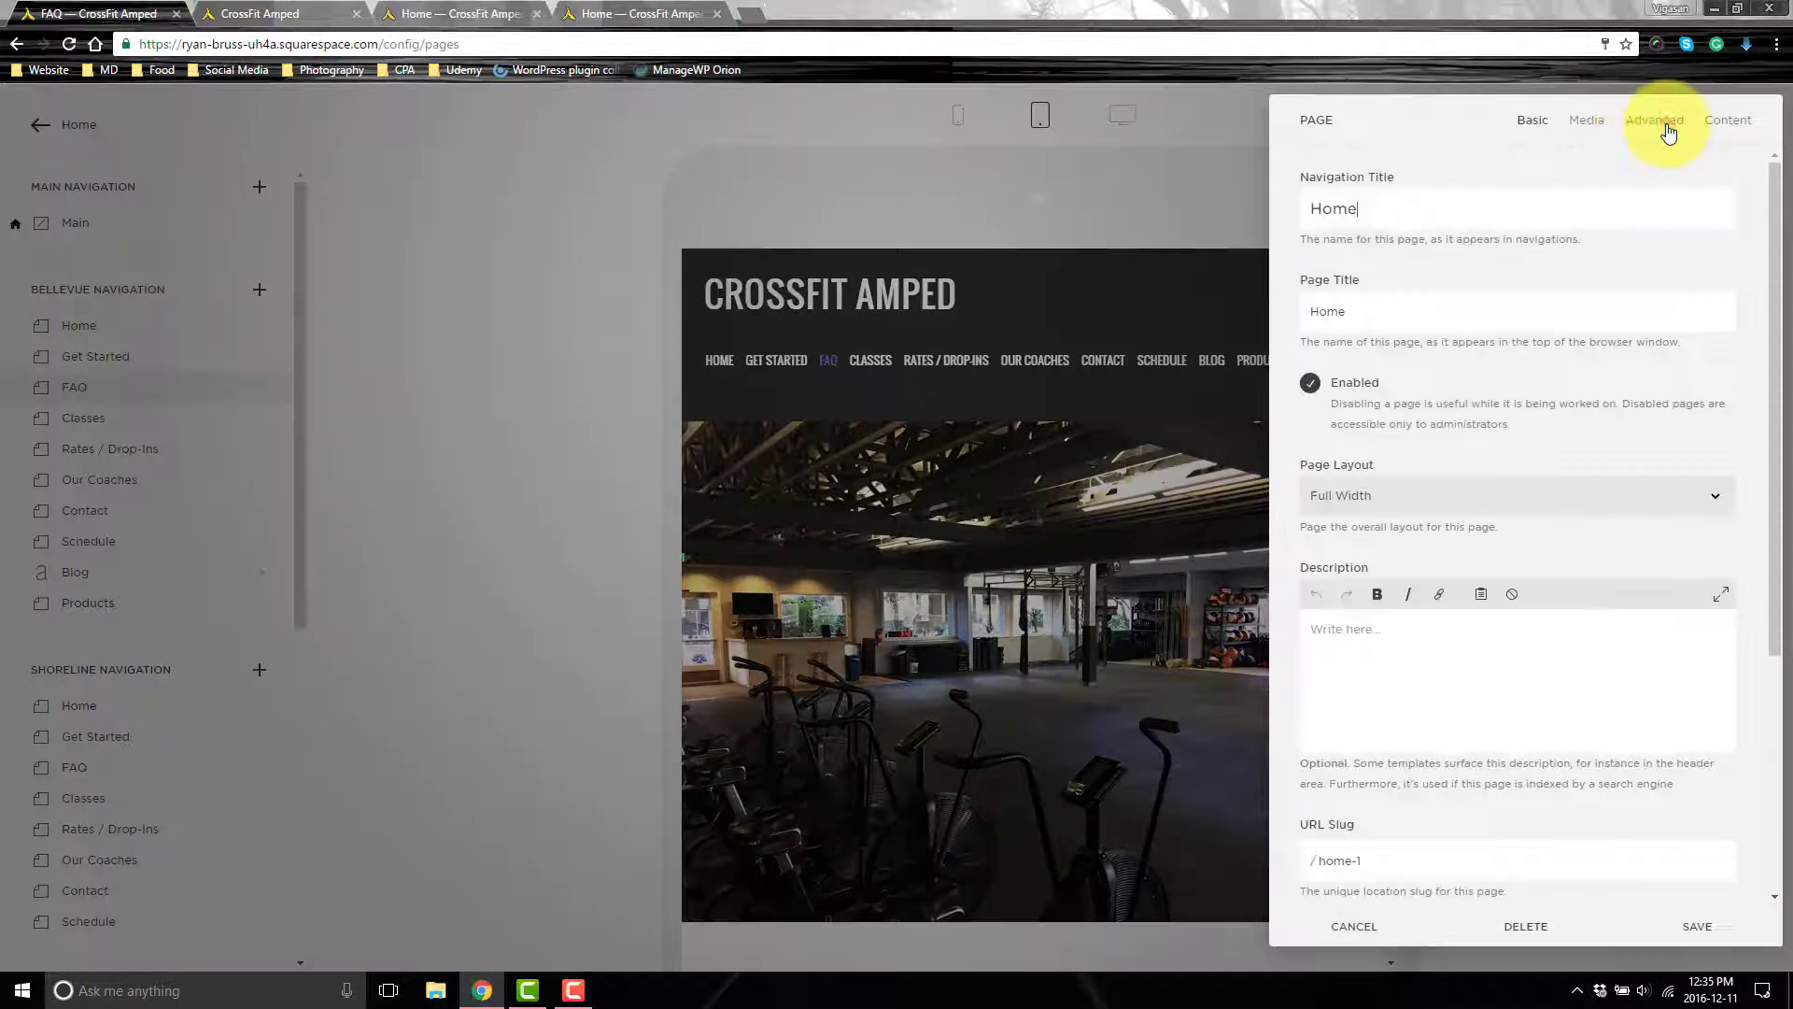
click(1654, 119)
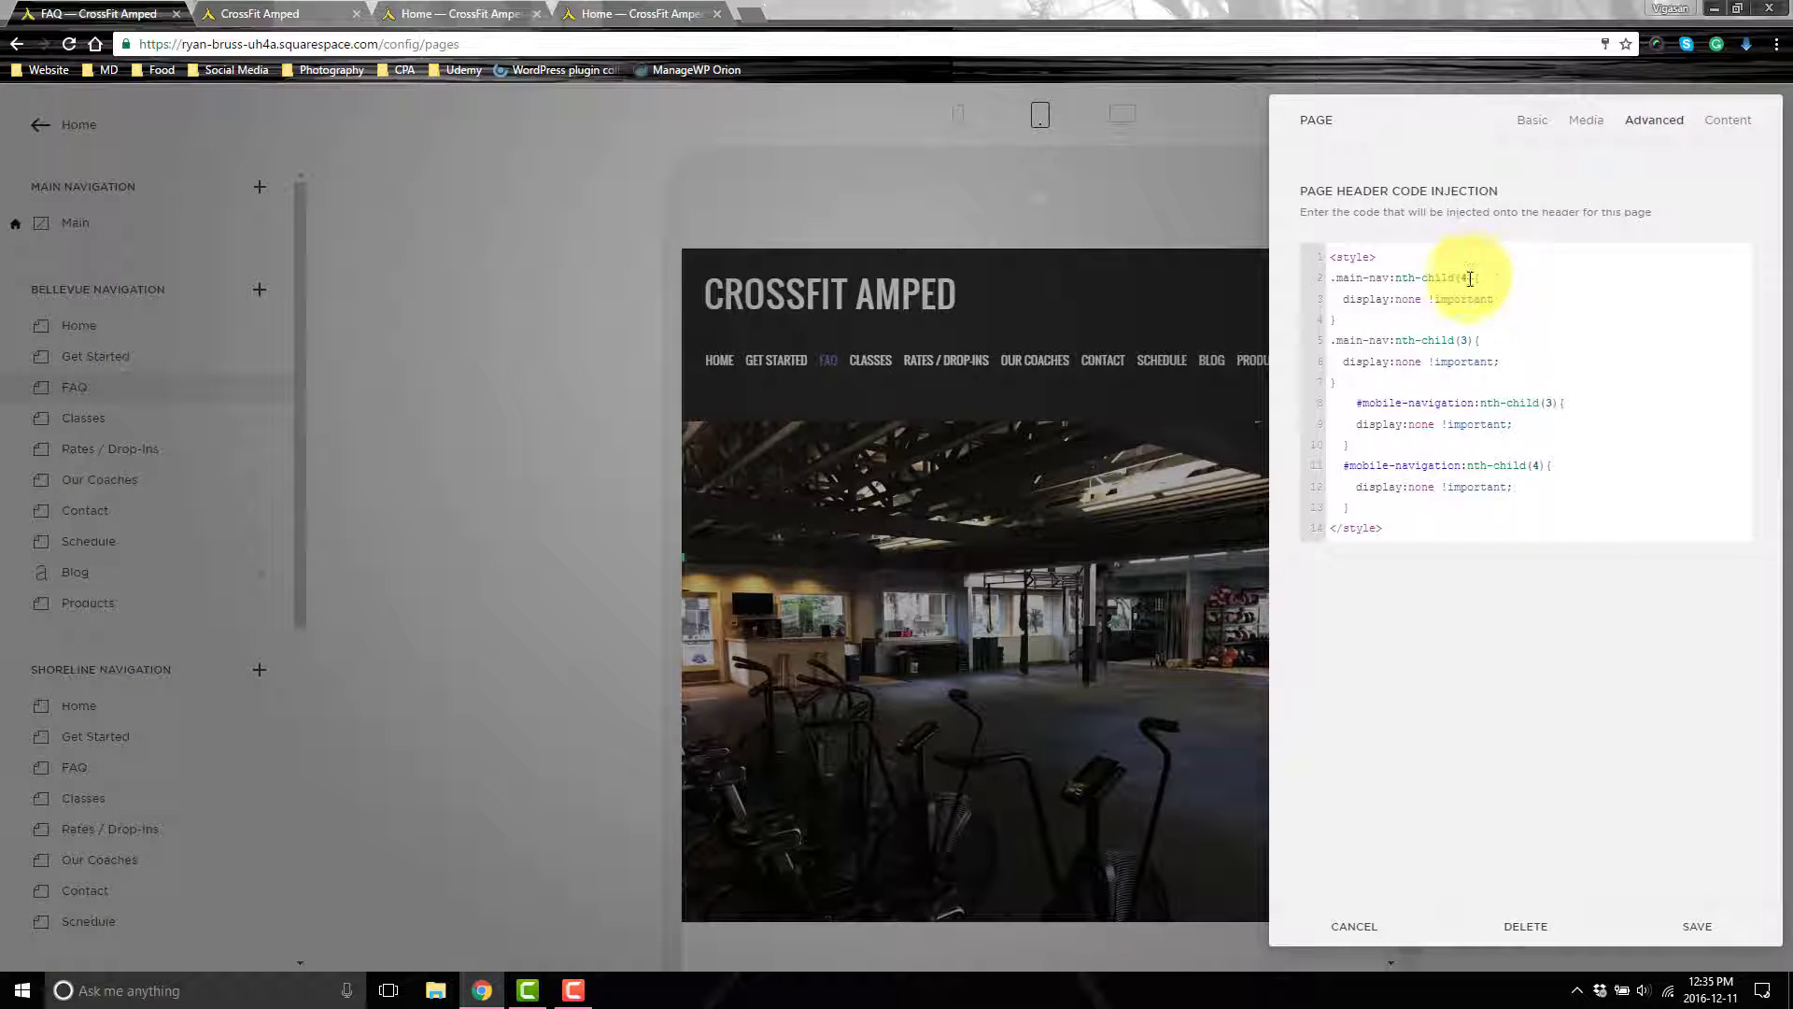
click(1551, 404)
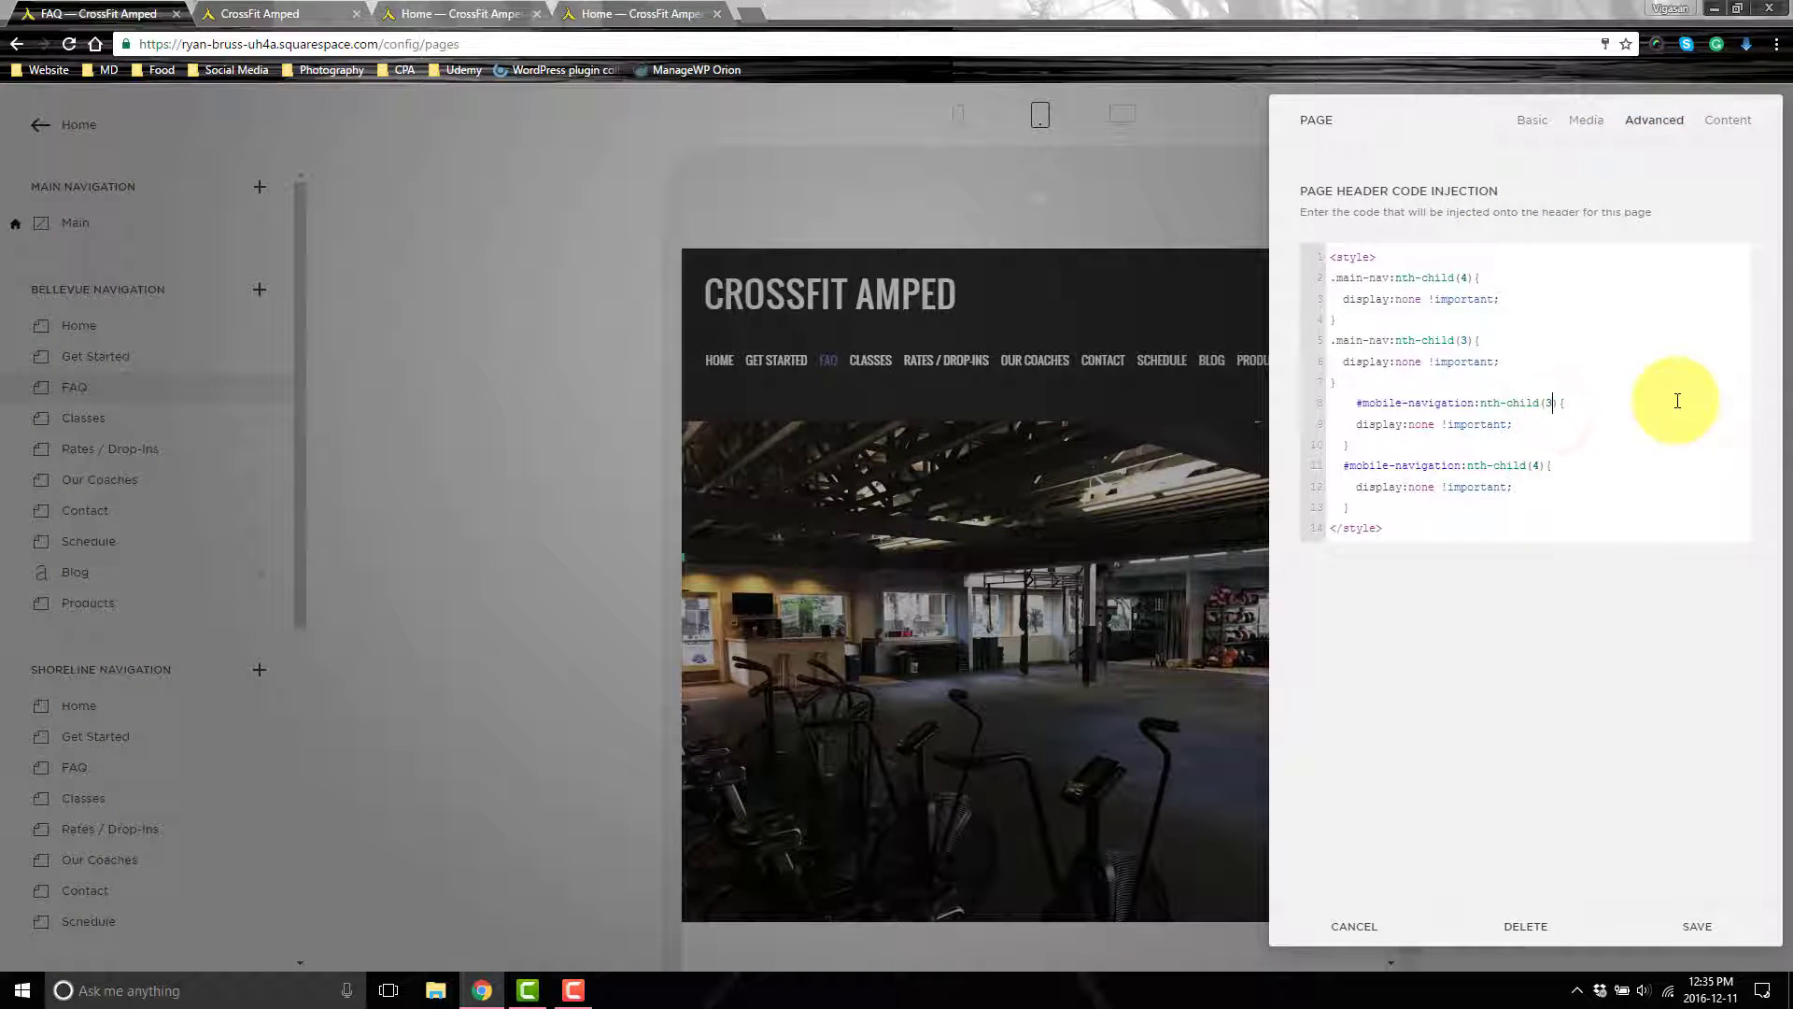
click(1545, 467)
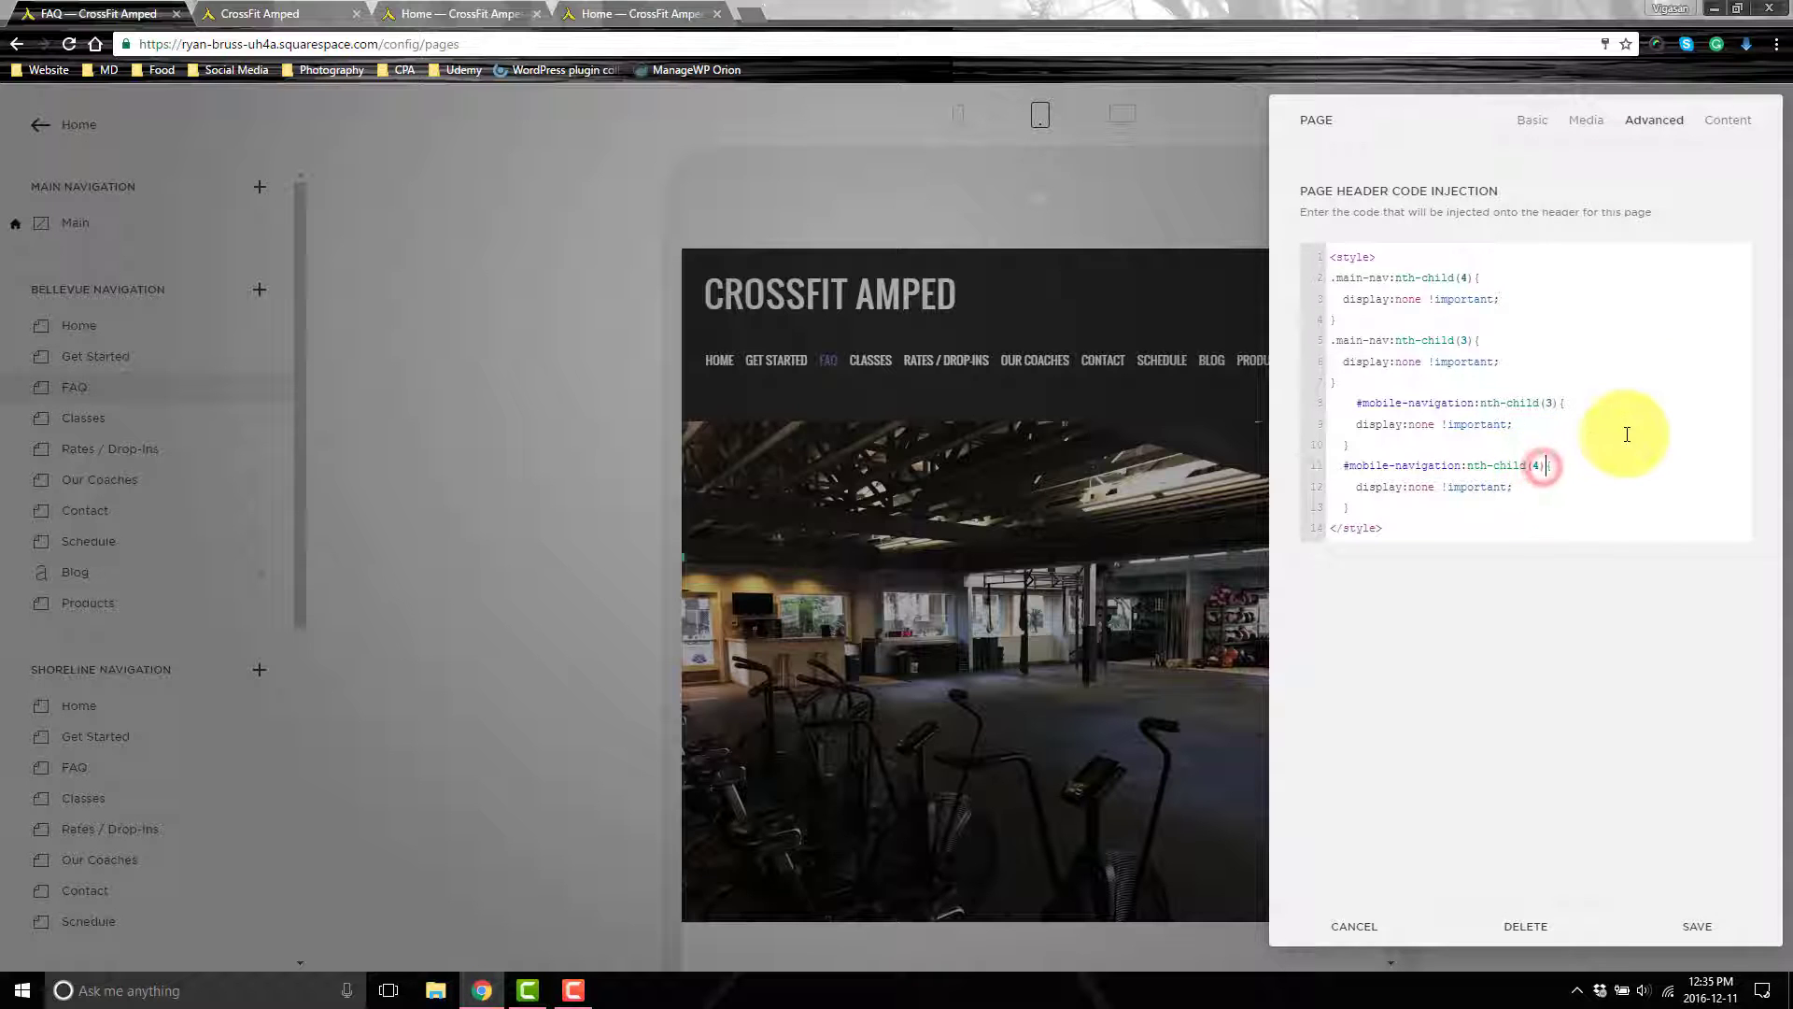
click(1683, 925)
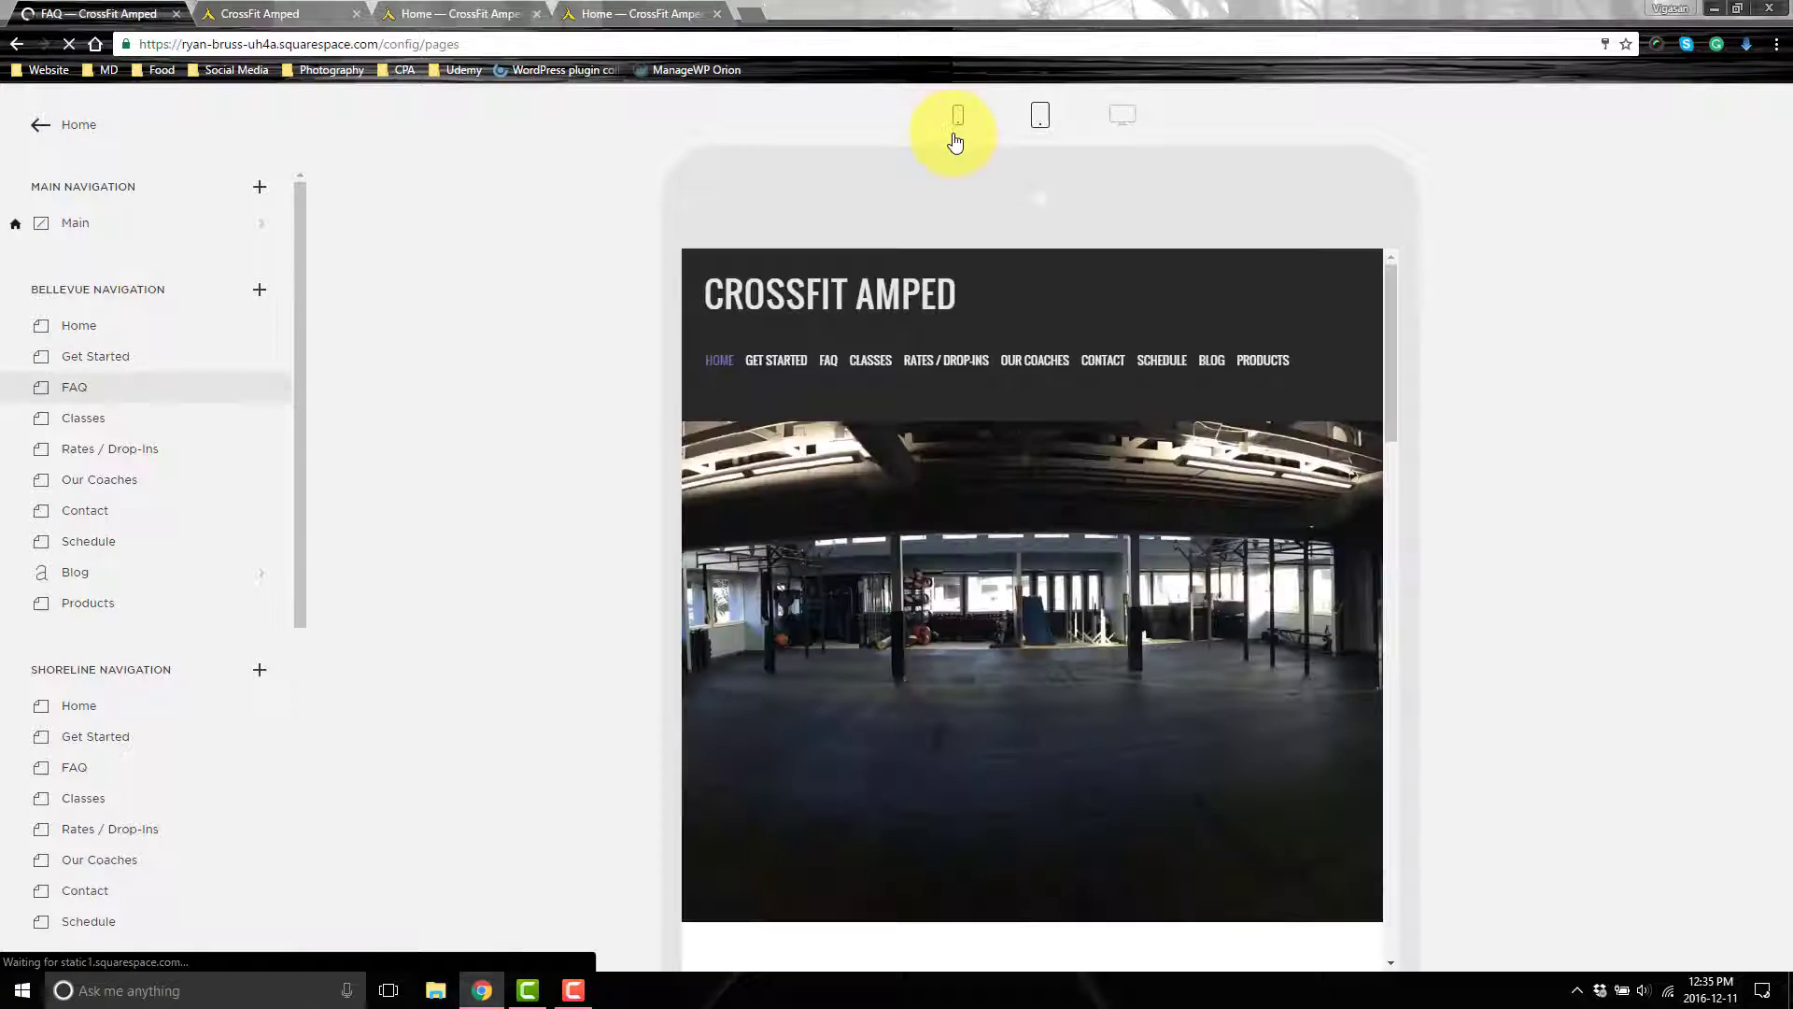
Preview the Home page at phone size and save an edit to its header code injection
click(955, 135)
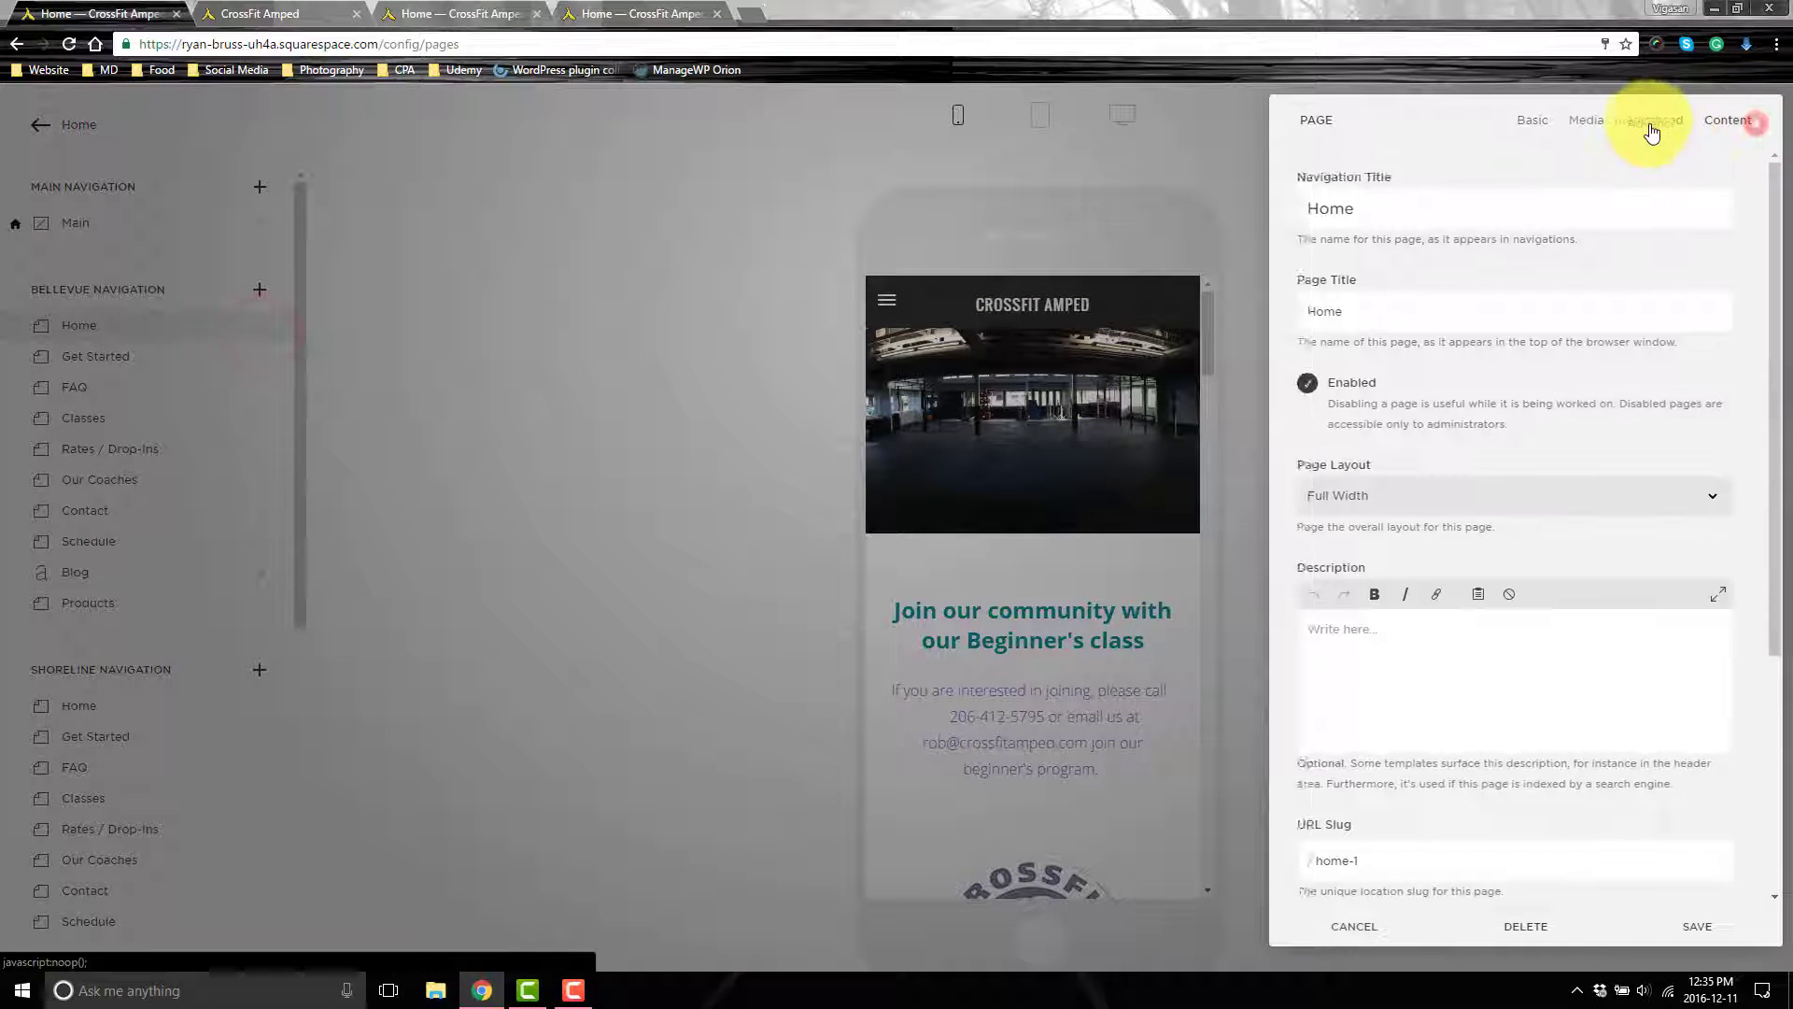
click(1649, 123)
click(1550, 412)
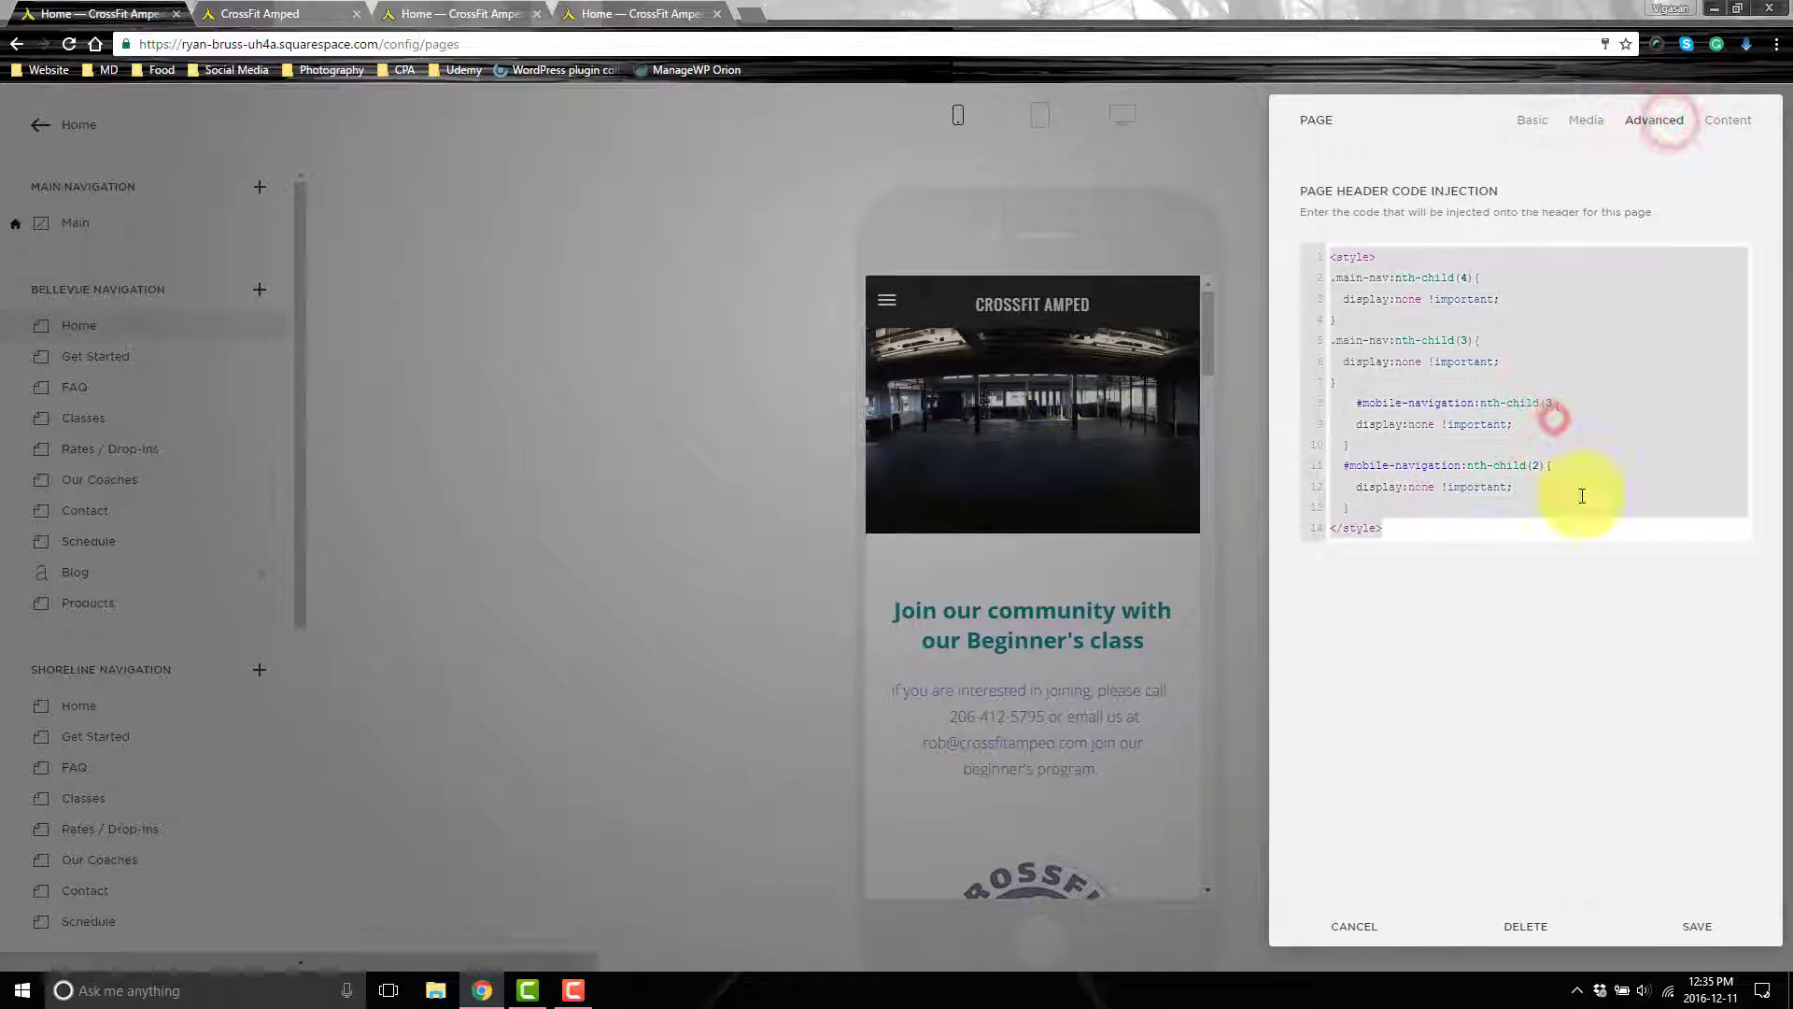
click(1698, 927)
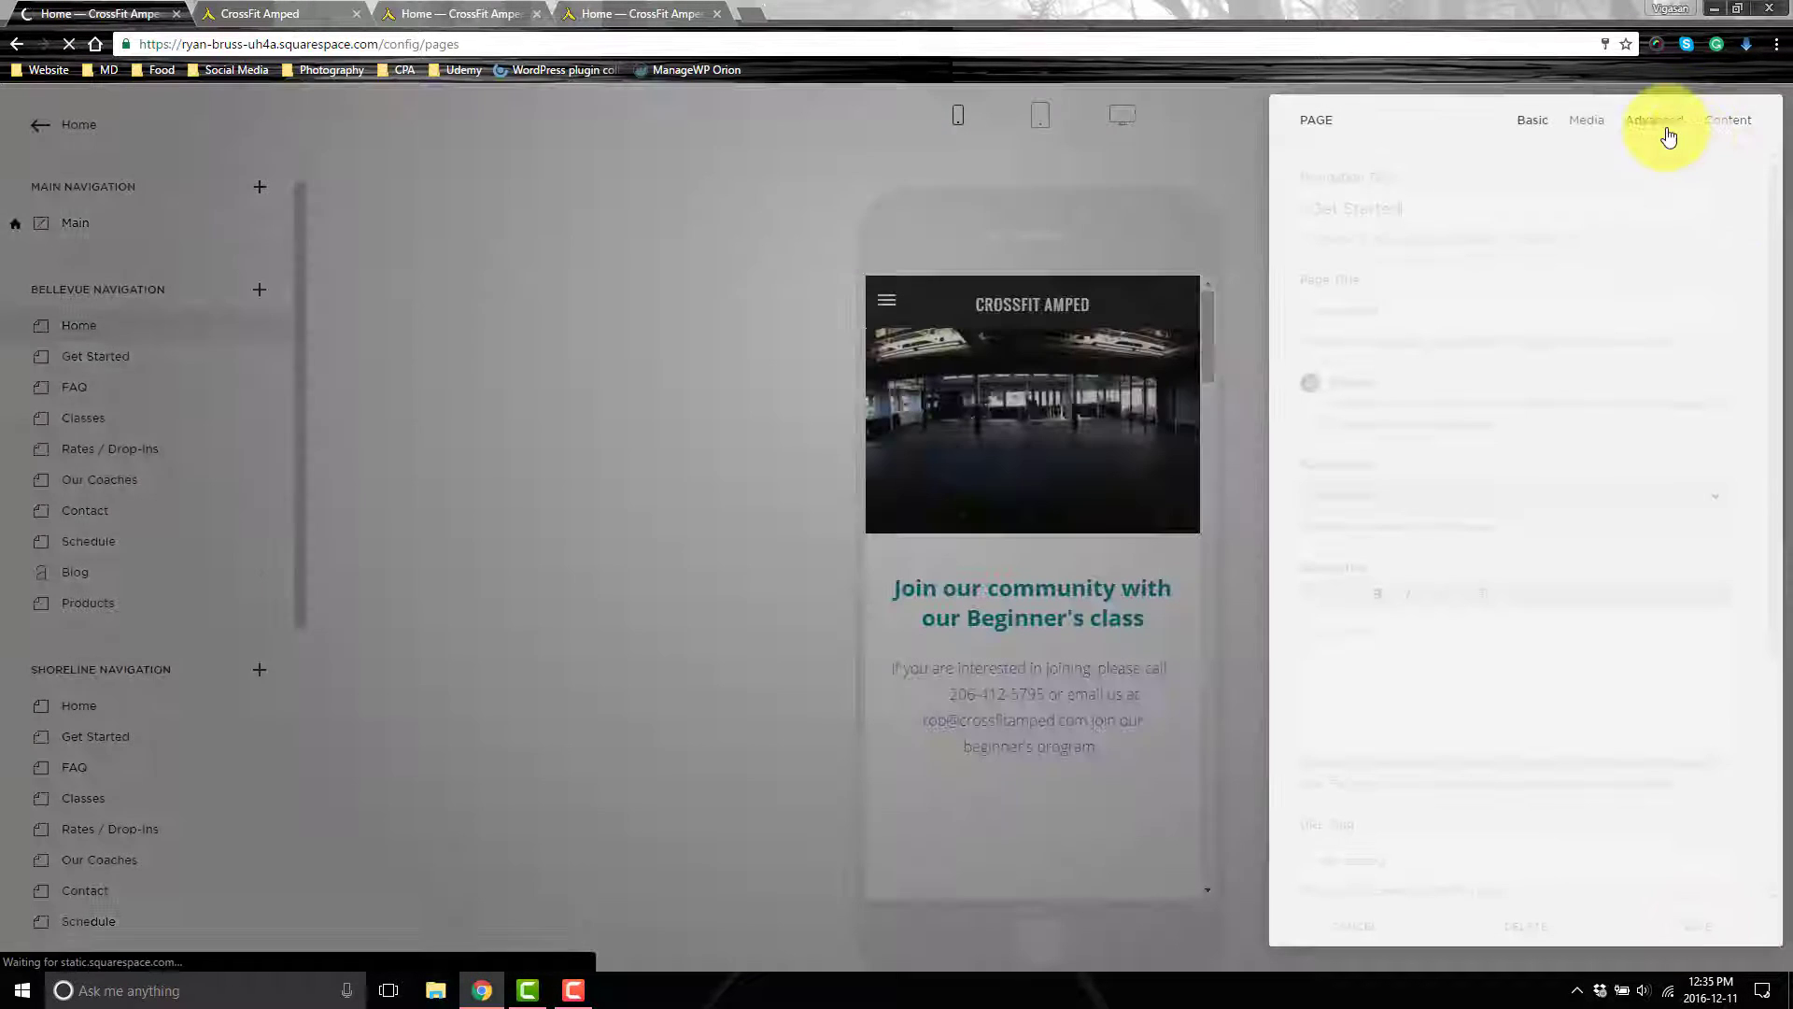
Return the second mobile-navigation rule to nth-child(4), save, and load the FAQ page
click(1654, 119)
click(1548, 377)
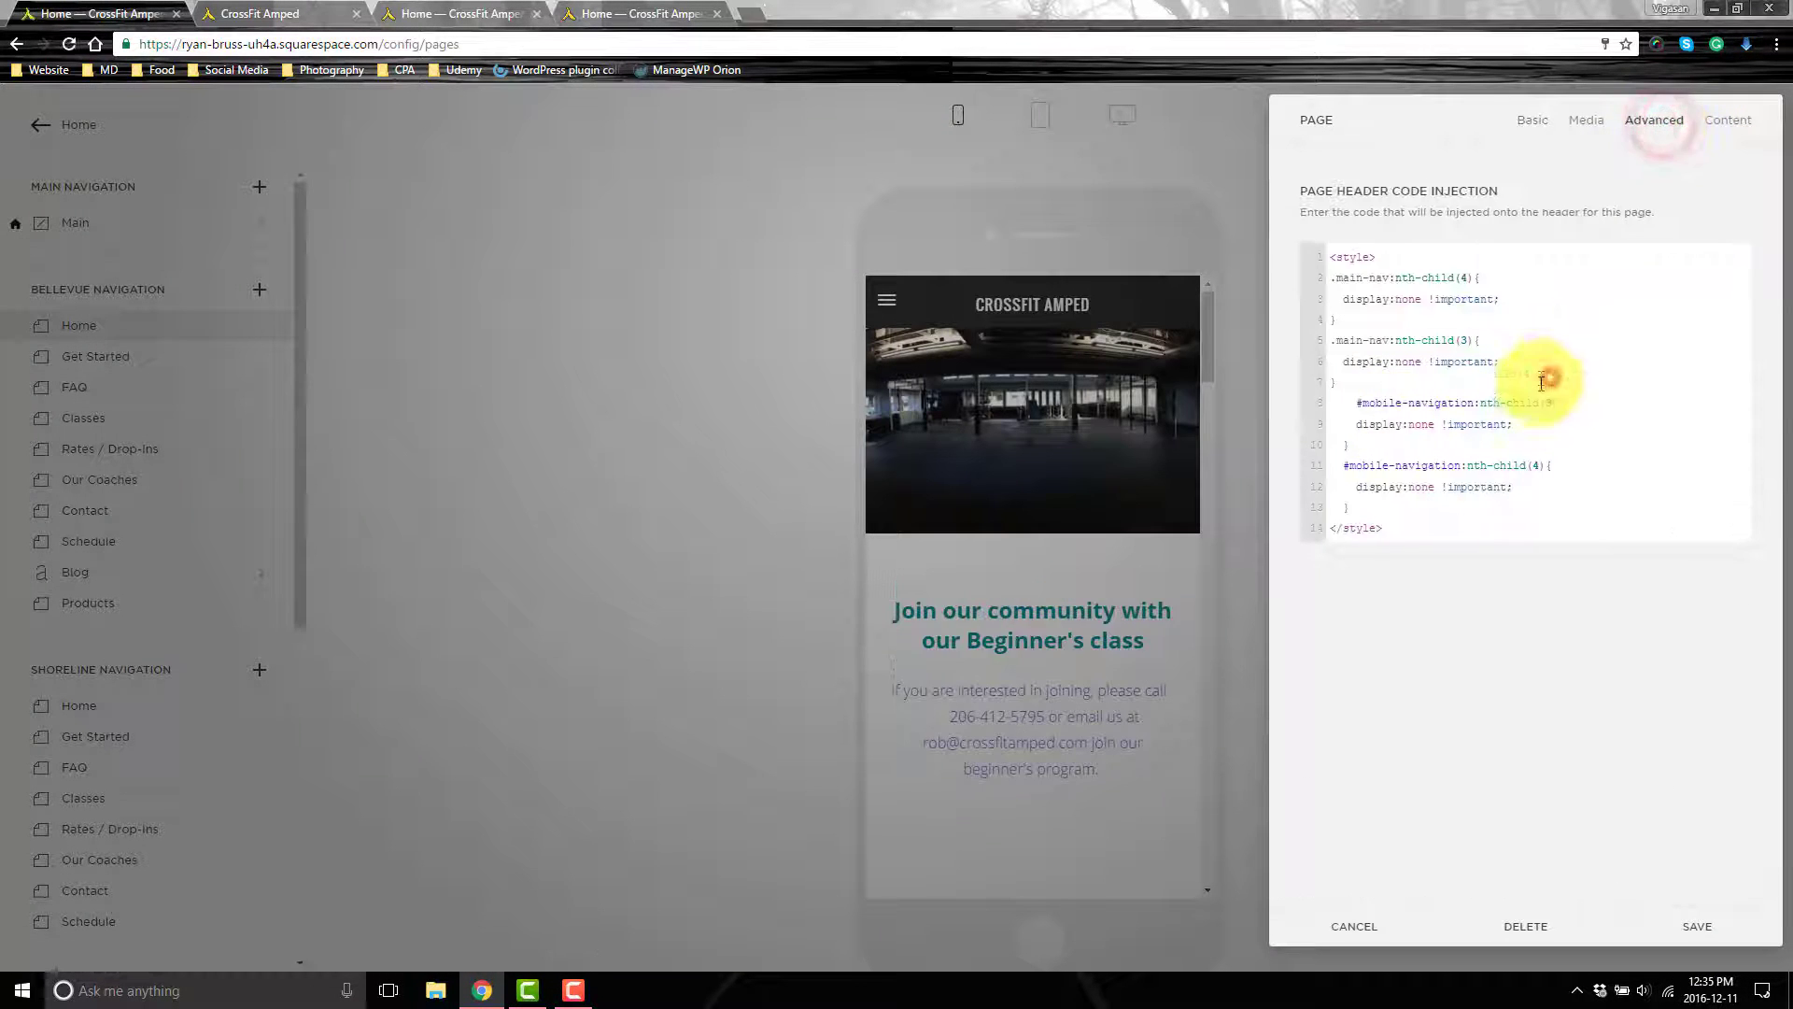
click(1693, 948)
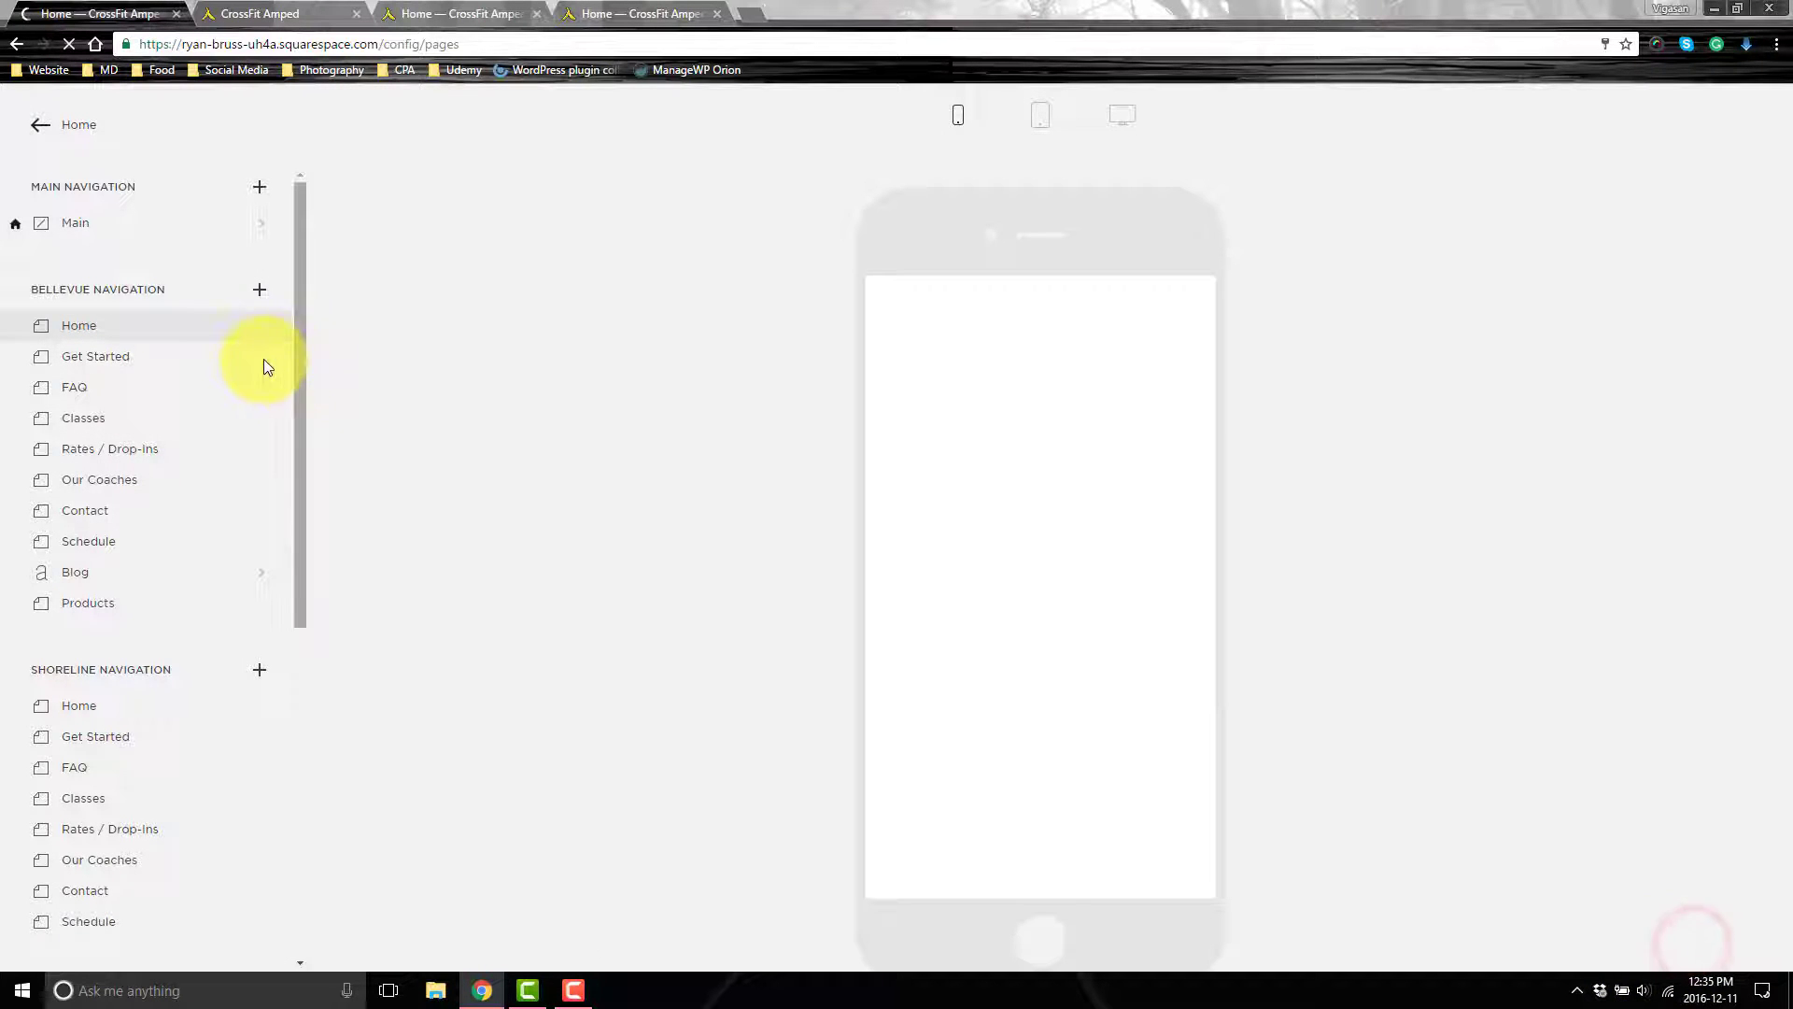
click(252, 359)
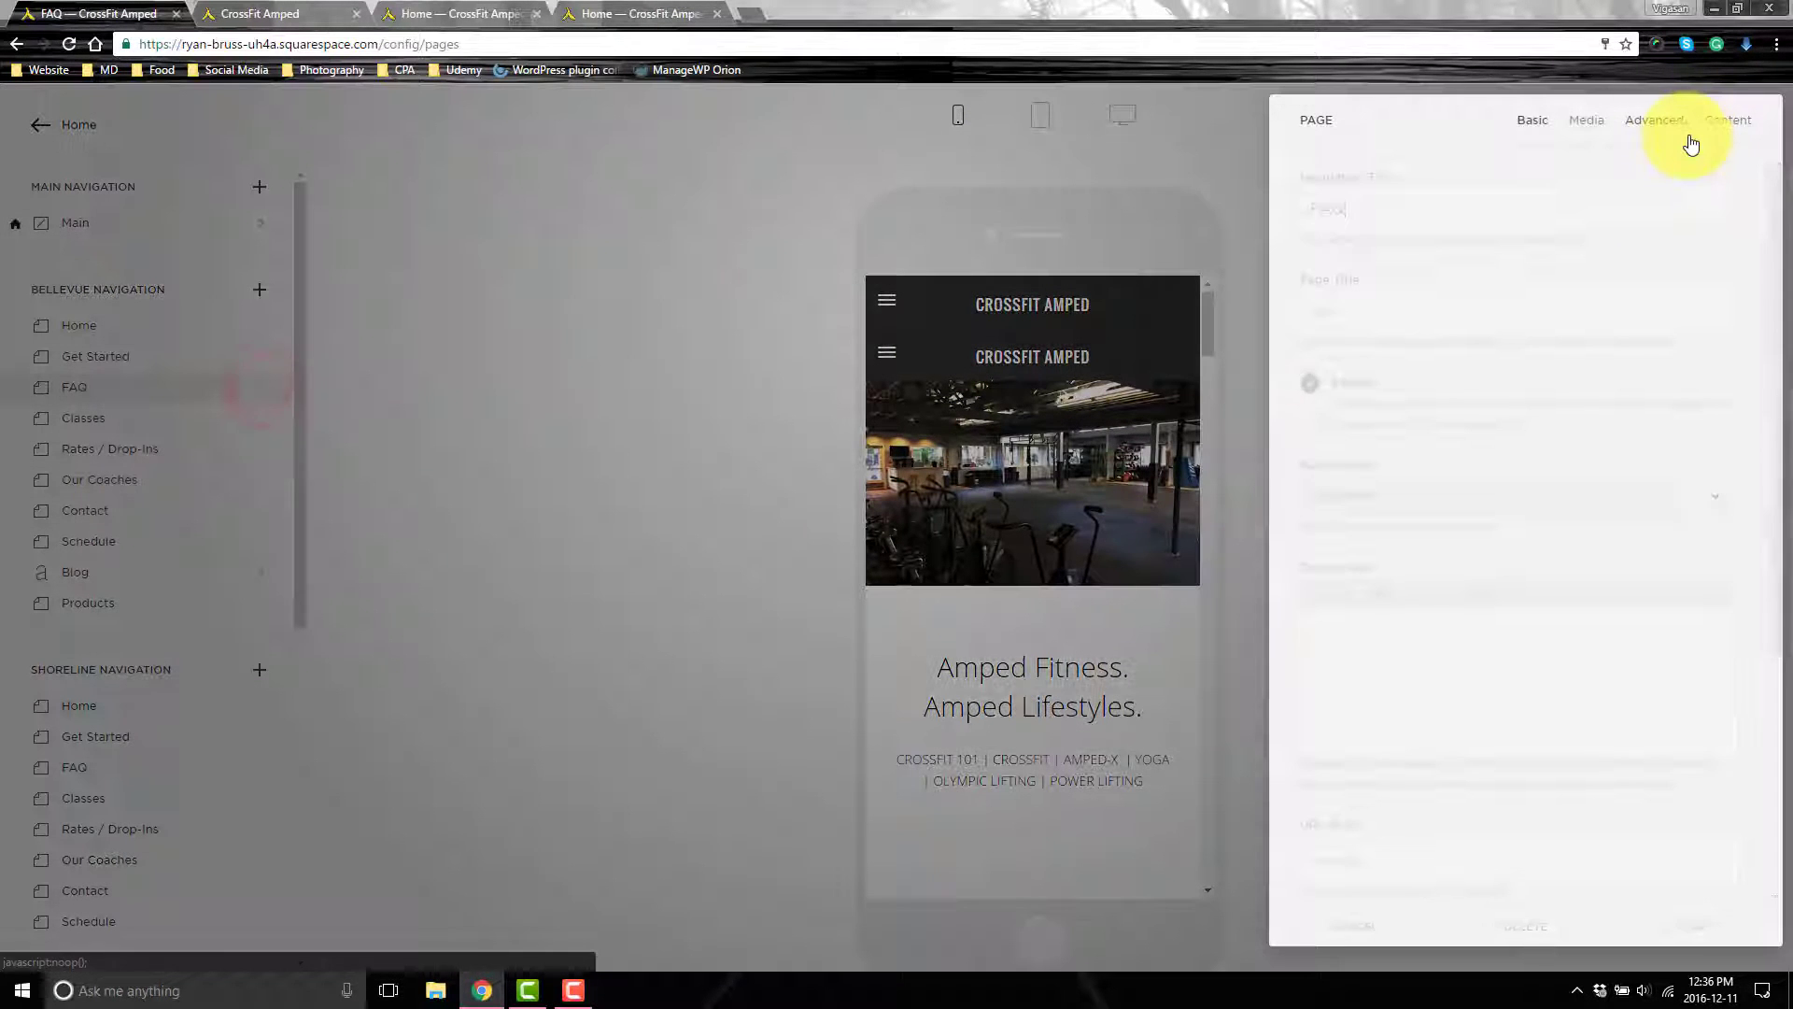
Re-save the FAQ page's header code injection and preview it at desktop size
click(1670, 121)
click(1585, 411)
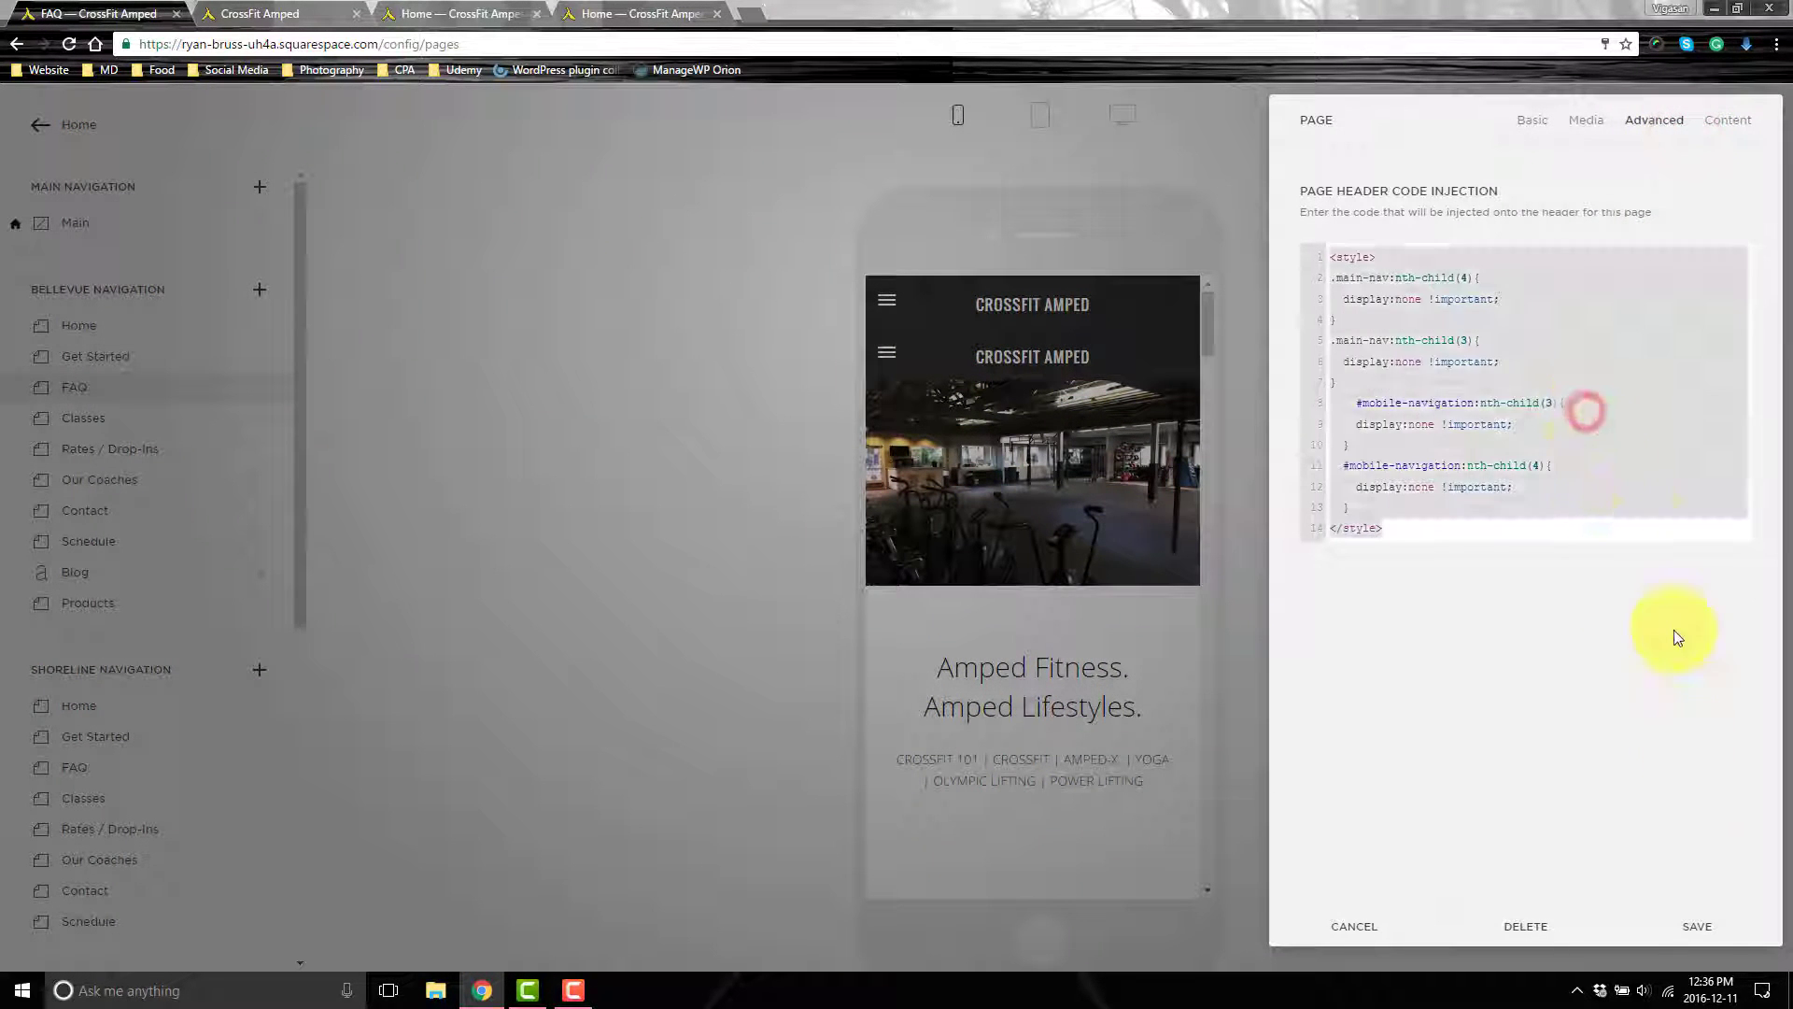
click(1702, 930)
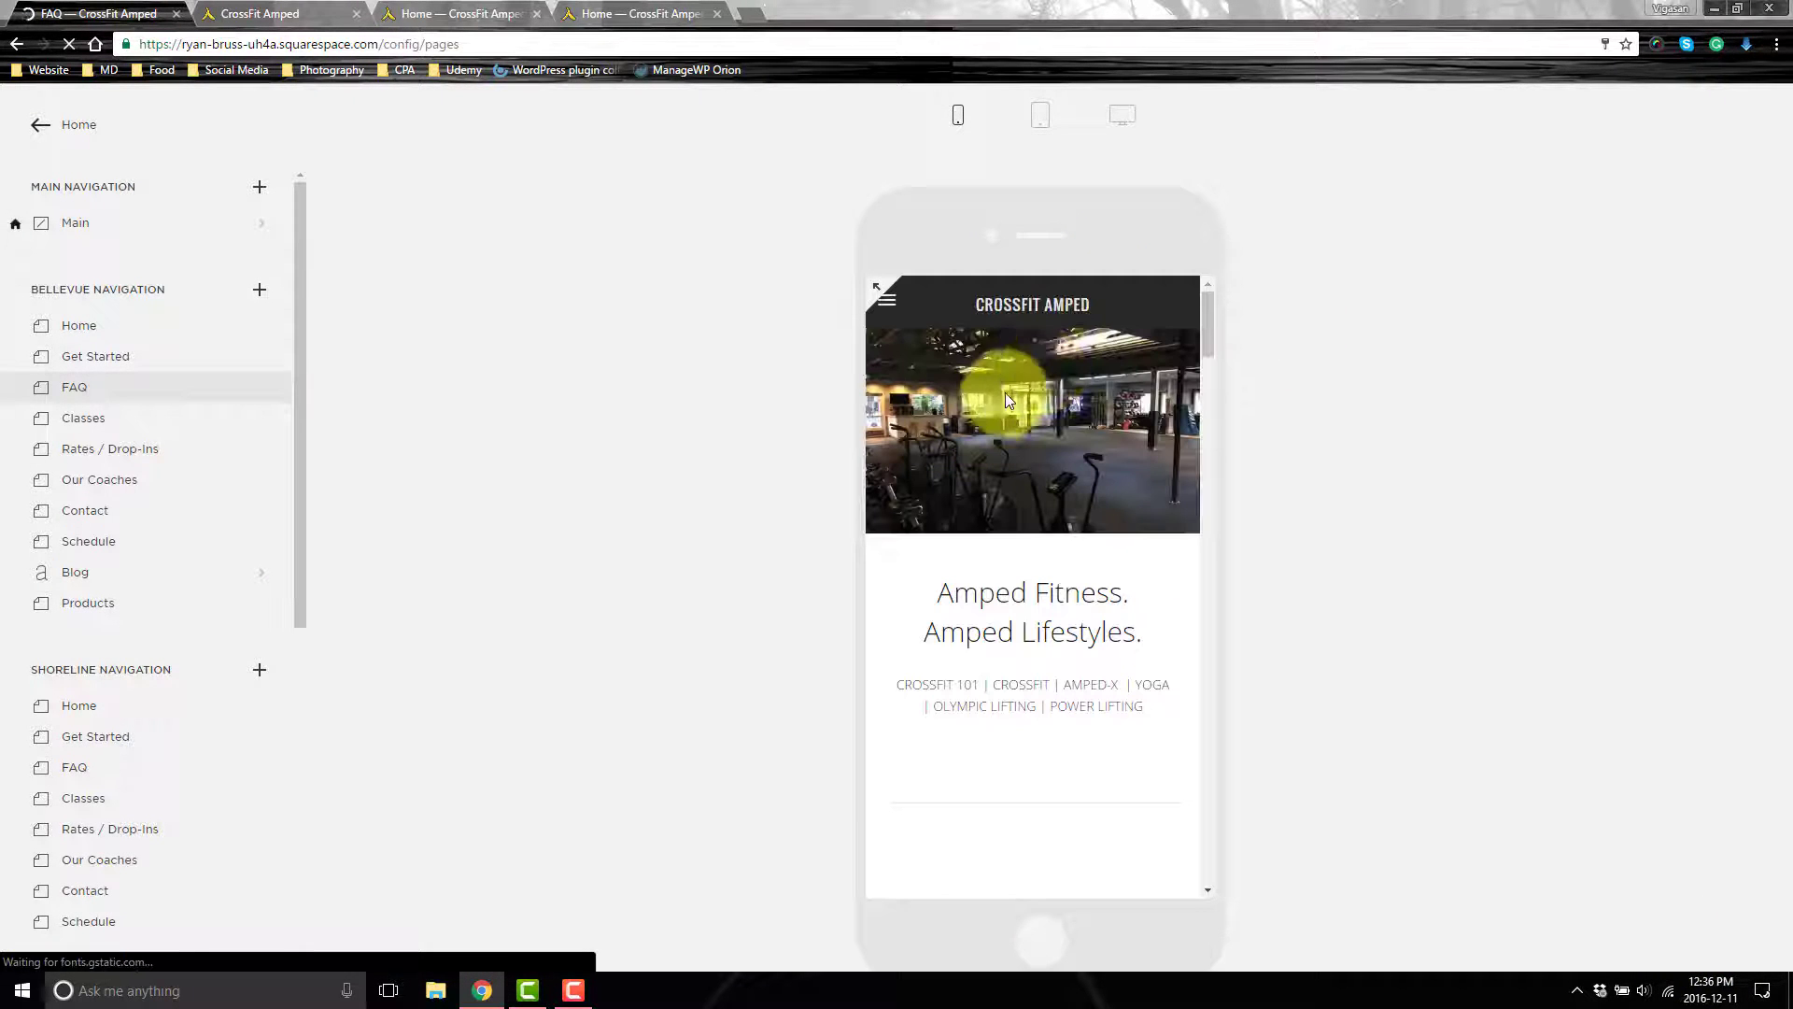
click(1121, 114)
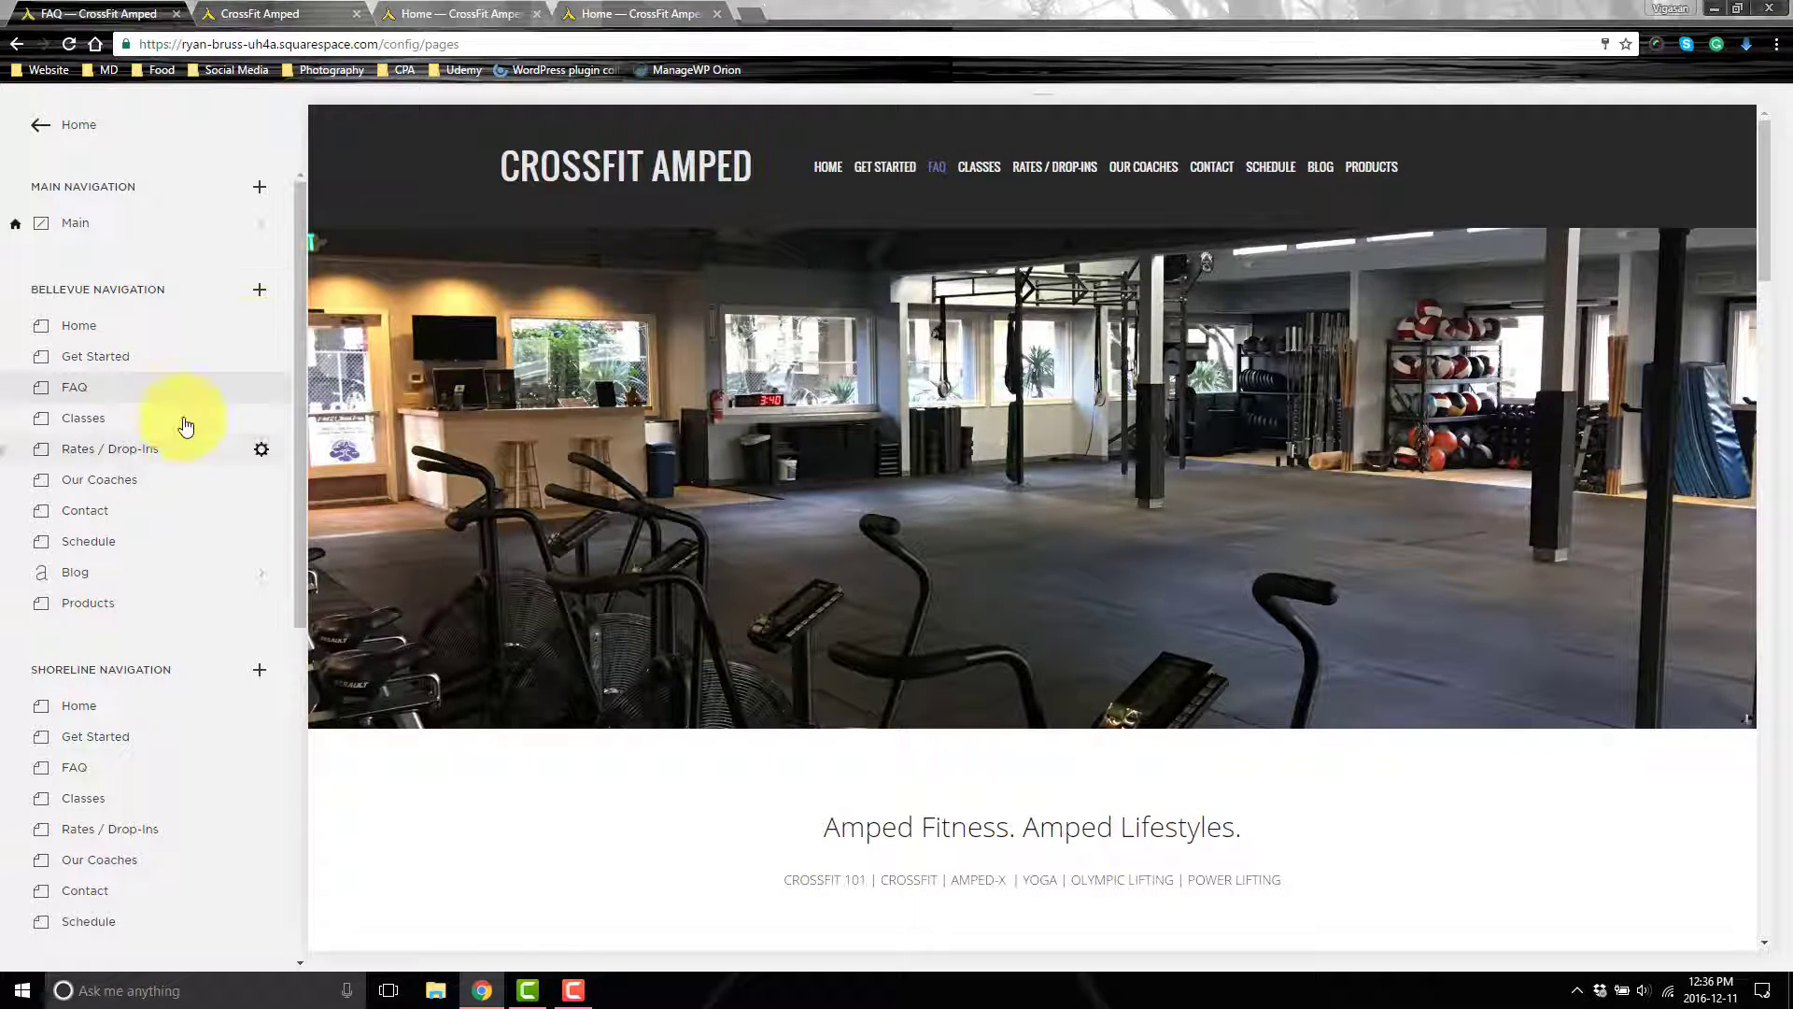
View the Main cover page with its three location buttons, then return to the pages list
click(103, 229)
click(42, 131)
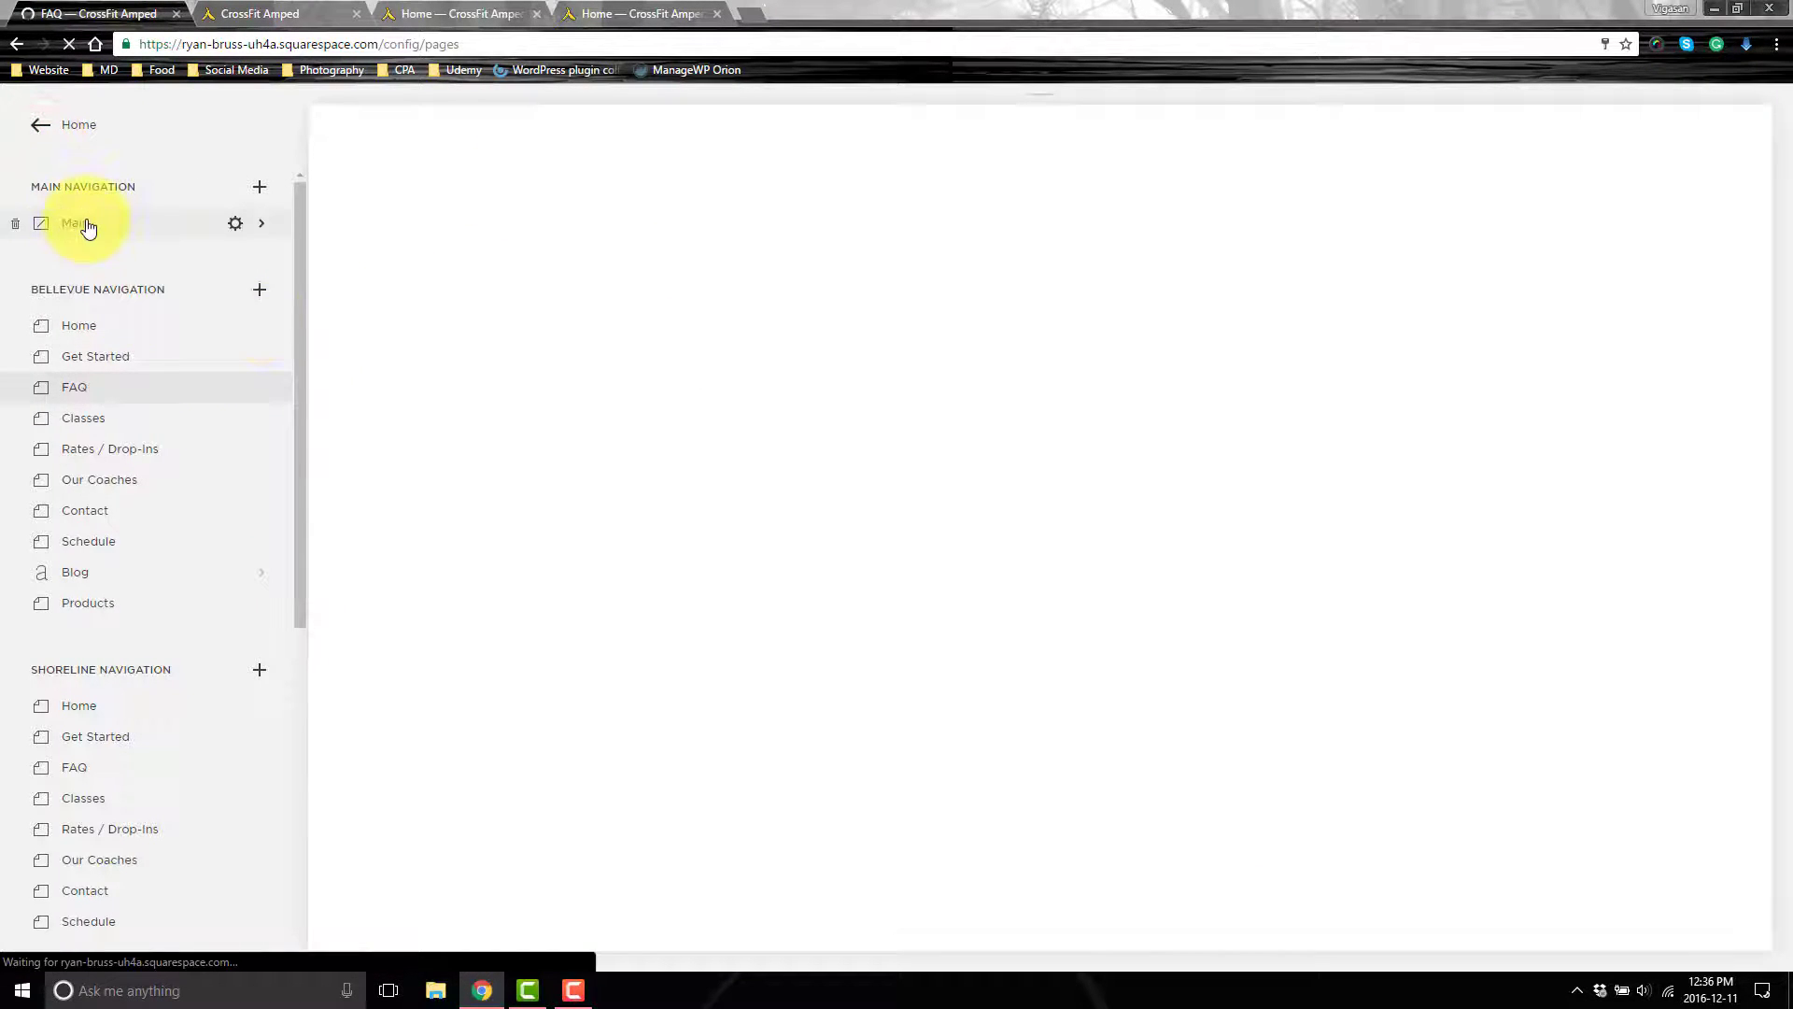